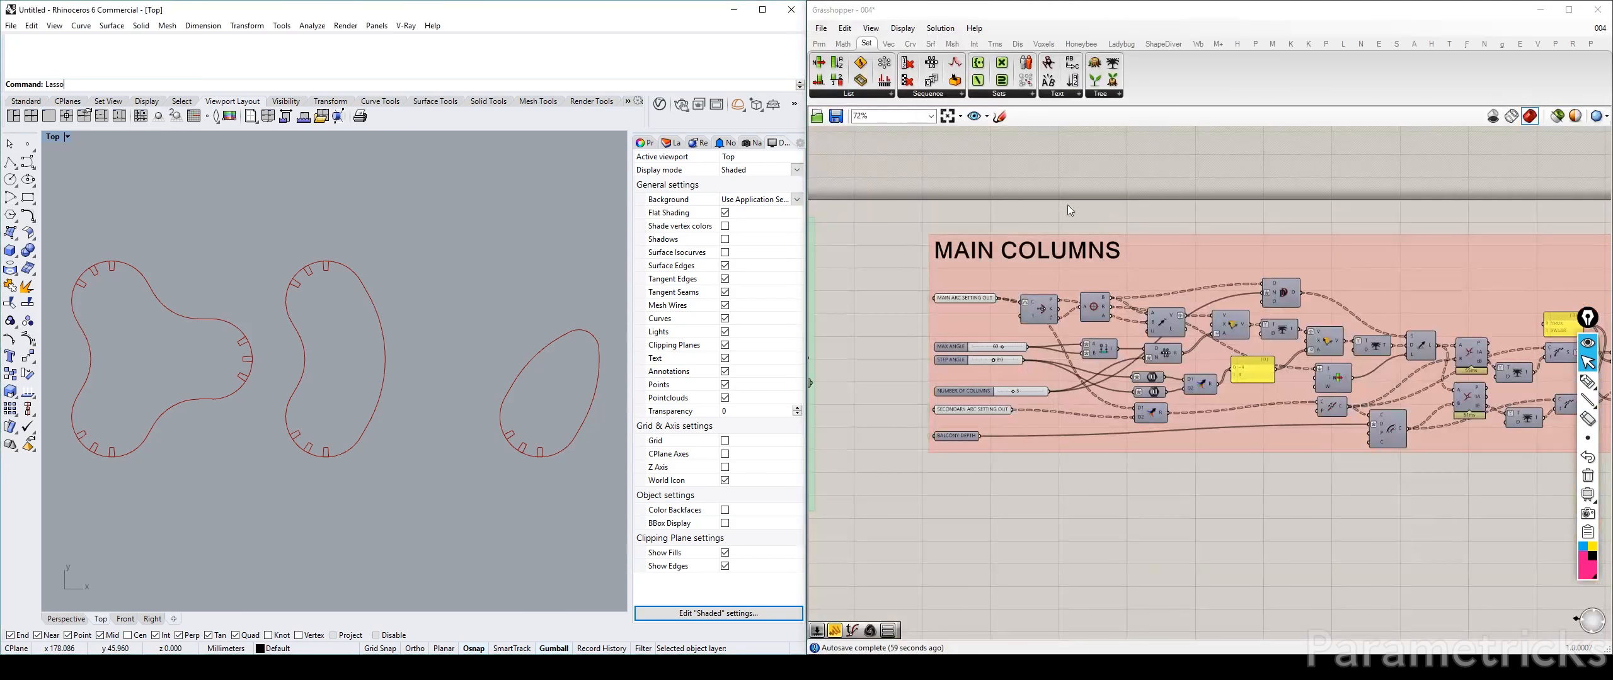
# Select the final component of the MAIN COLUMNS group to highlight its column outlines in the Top viewport.
pyautogui.scroll(-3, 1068, 204)
pyautogui.scroll(5, 1251, 284)
pyautogui.scroll(3, 1251, 283)
pyautogui.click(1129, 330)
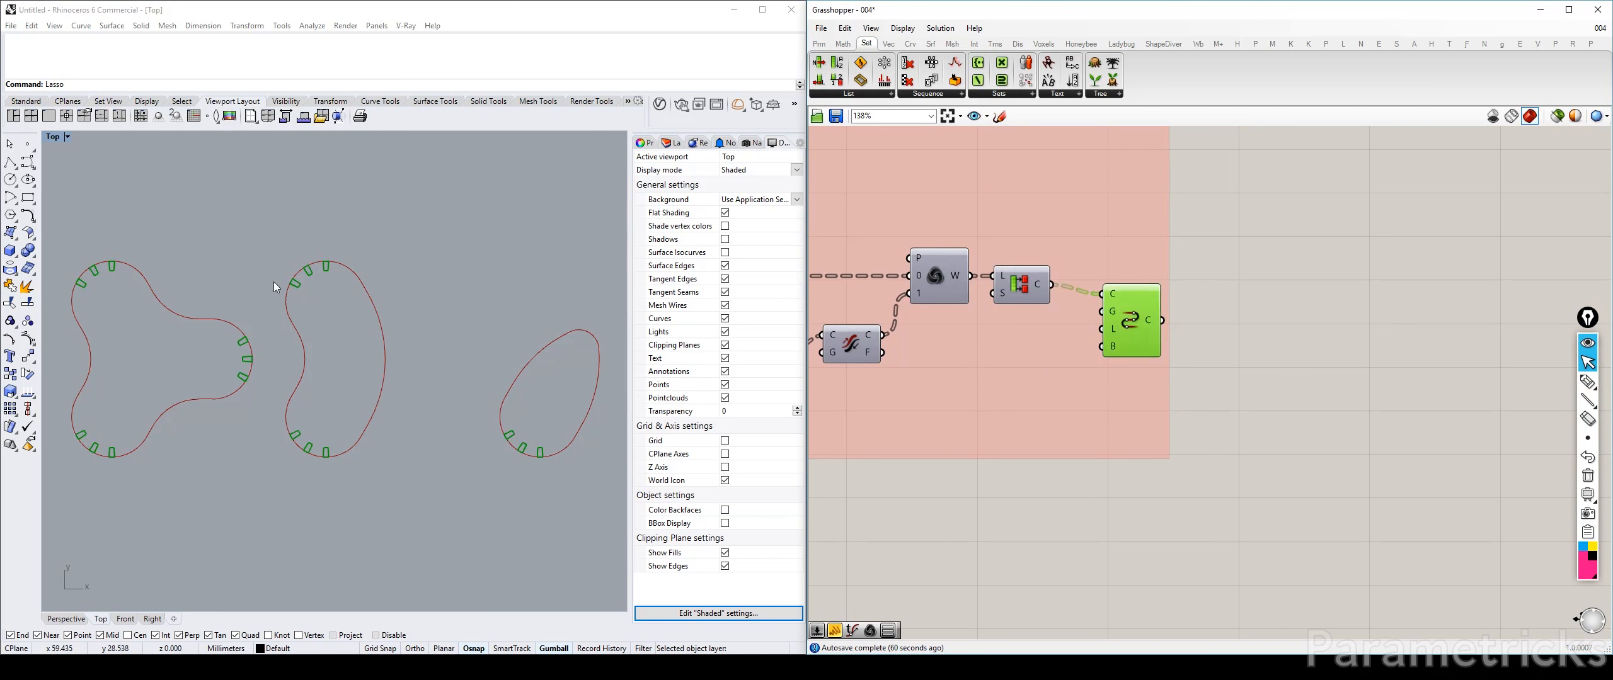
pyautogui.scroll(-5, 1074, 258)
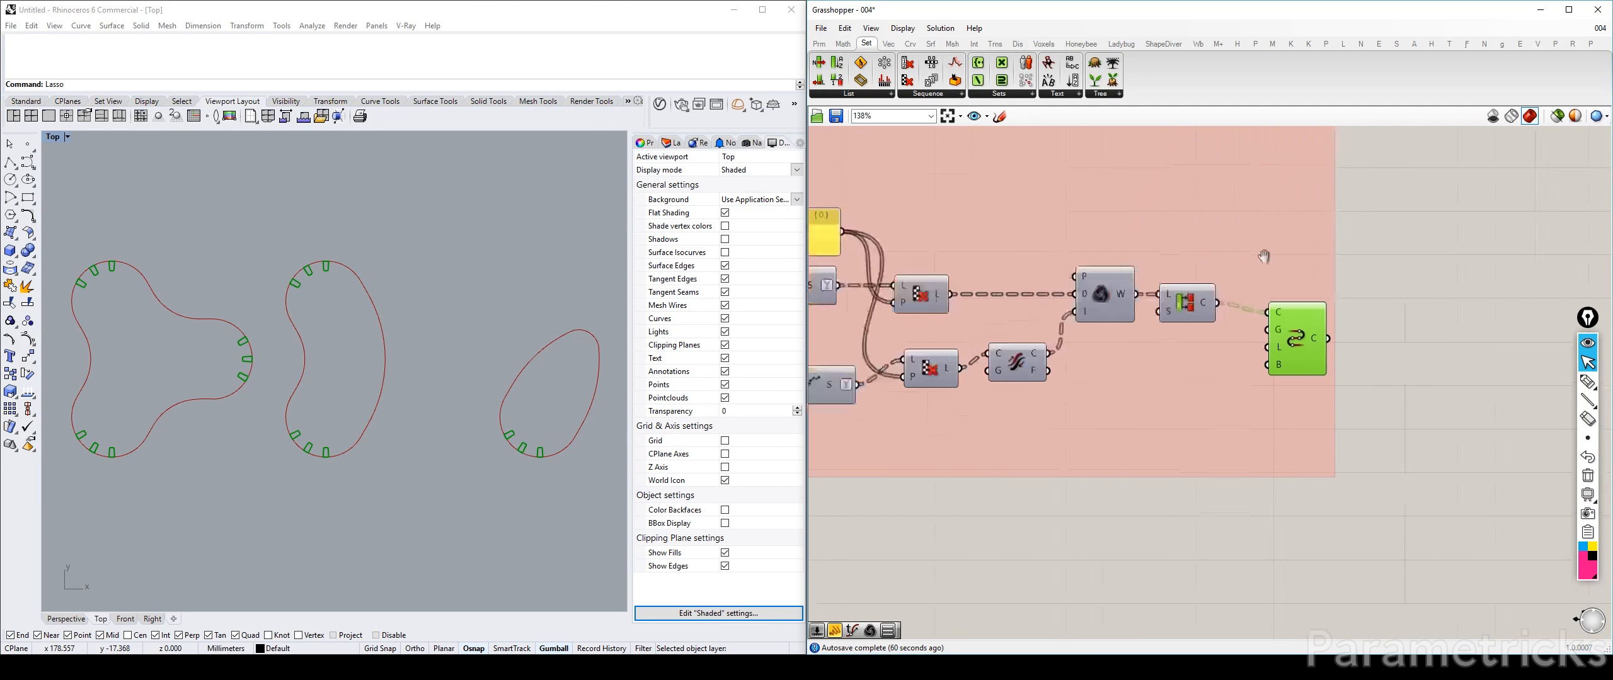
pyautogui.scroll(6, 1031, 235)
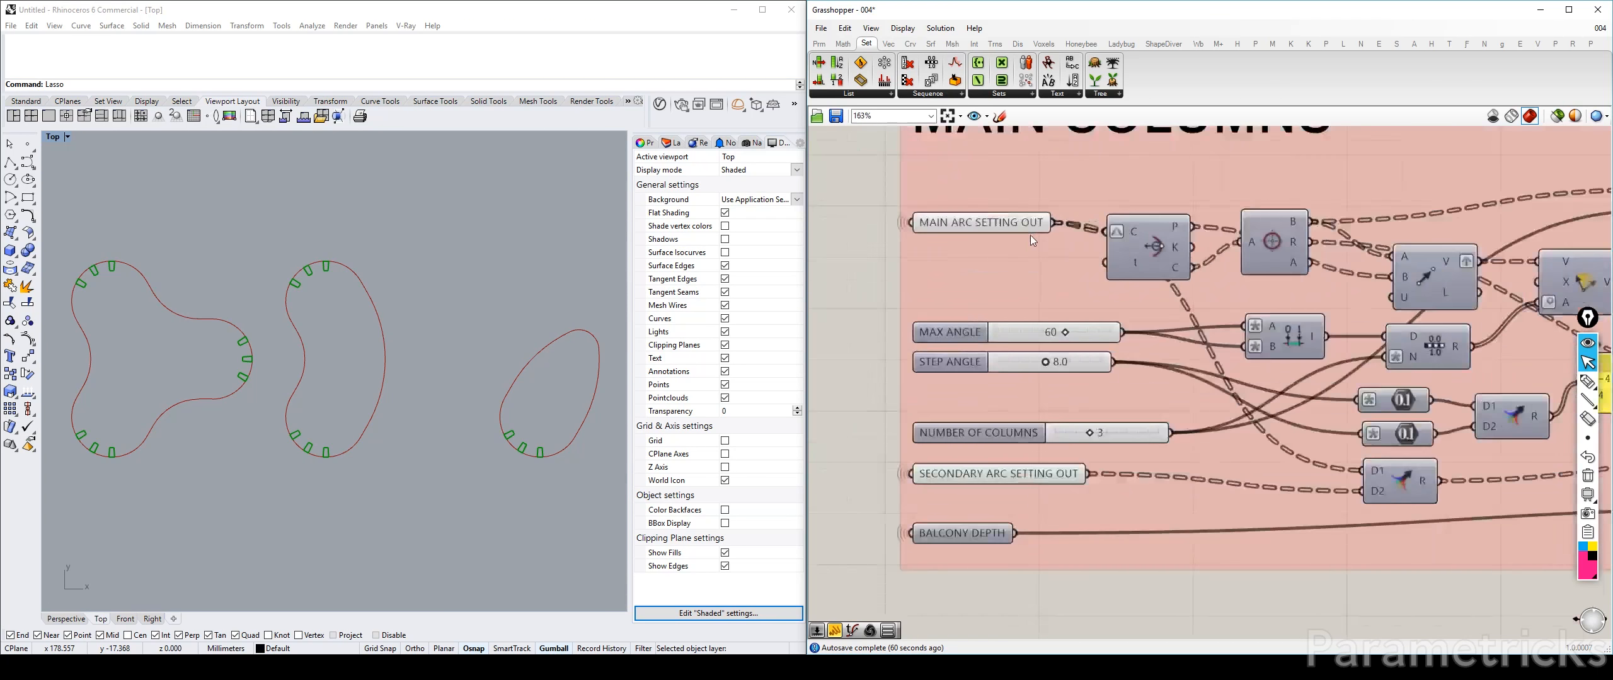
# Select the MAIN ARC SETTING OUT parameter in the MAIN COLUMNS group and examine the arcs it highlights on the outlines.
pyautogui.click(998, 225)
pyautogui.scroll(5, 306, 314)
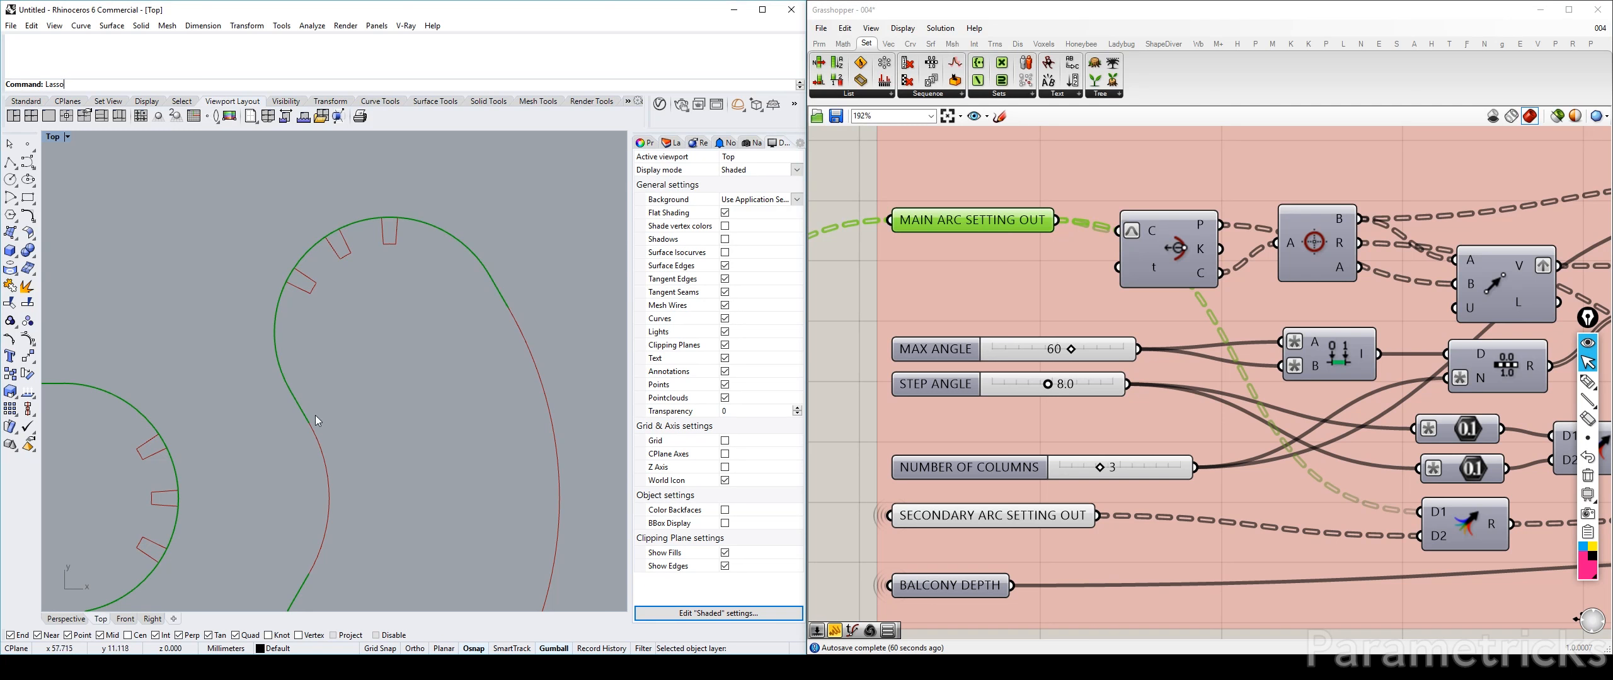
pyautogui.scroll(-5, 477, 326)
pyautogui.scroll(2, 403, 343)
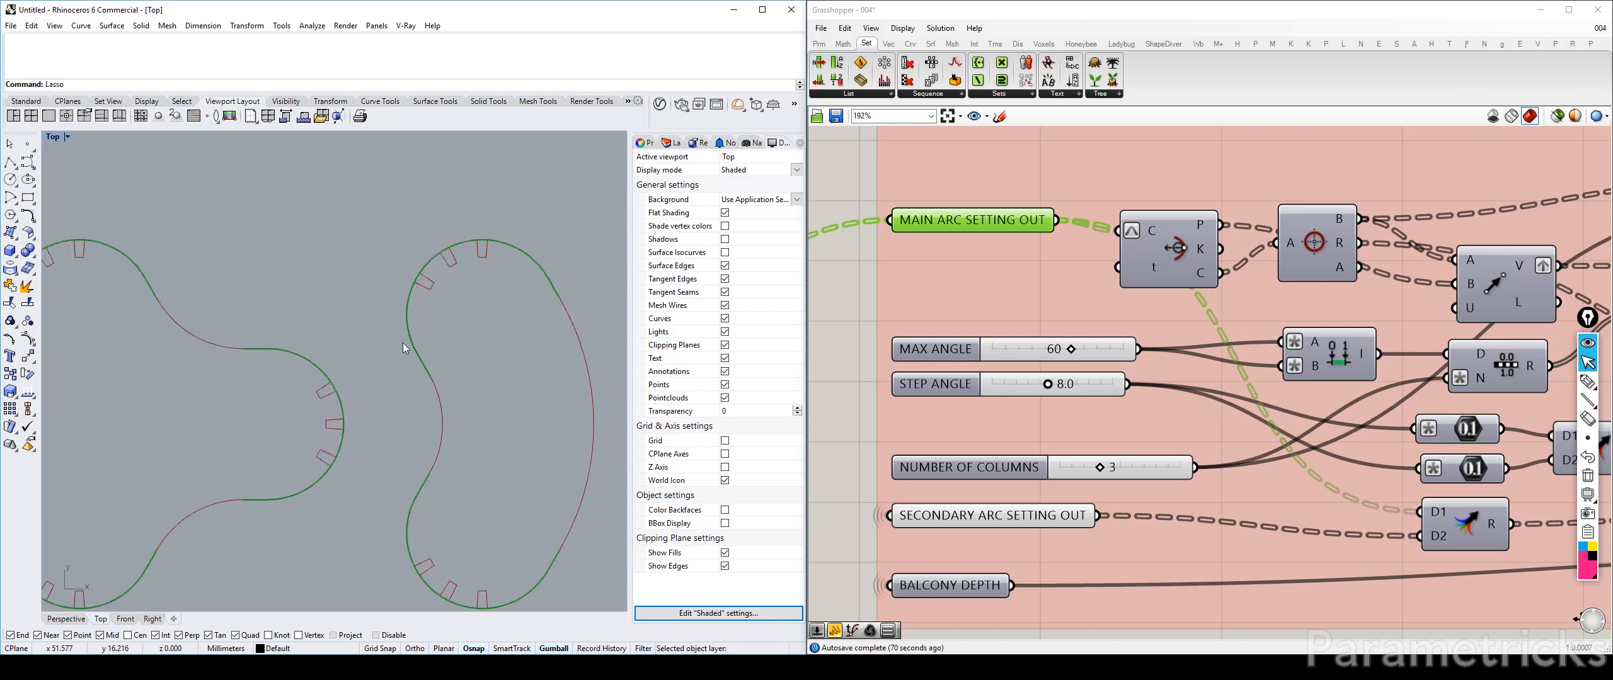
pyautogui.scroll(1, 403, 343)
# Mark the middle outline's tangent segments in pink, trace its upper main arc in blue, and clear the annotations.
pyautogui.click(1586, 382)
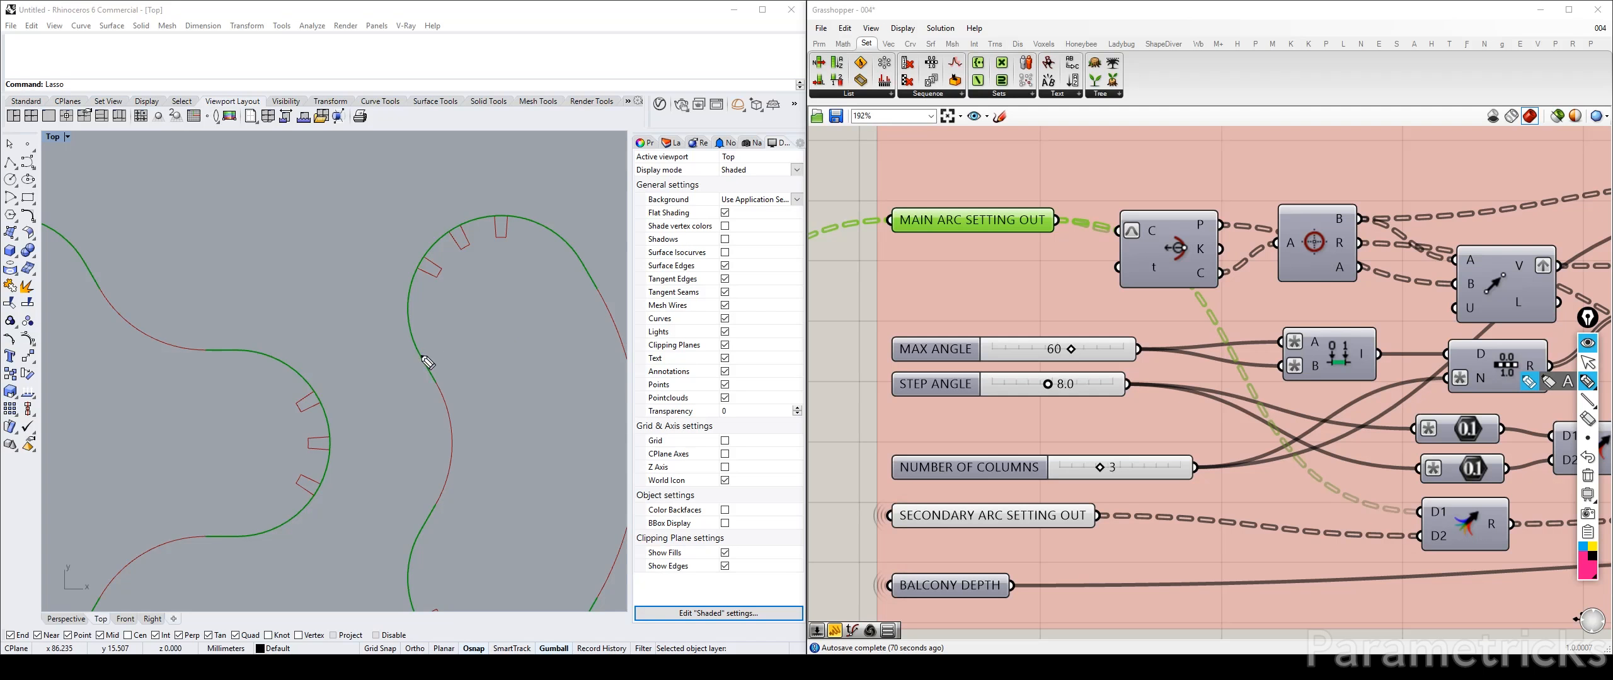
pyautogui.moveTo(417, 357); pyautogui.dragTo(429, 389)
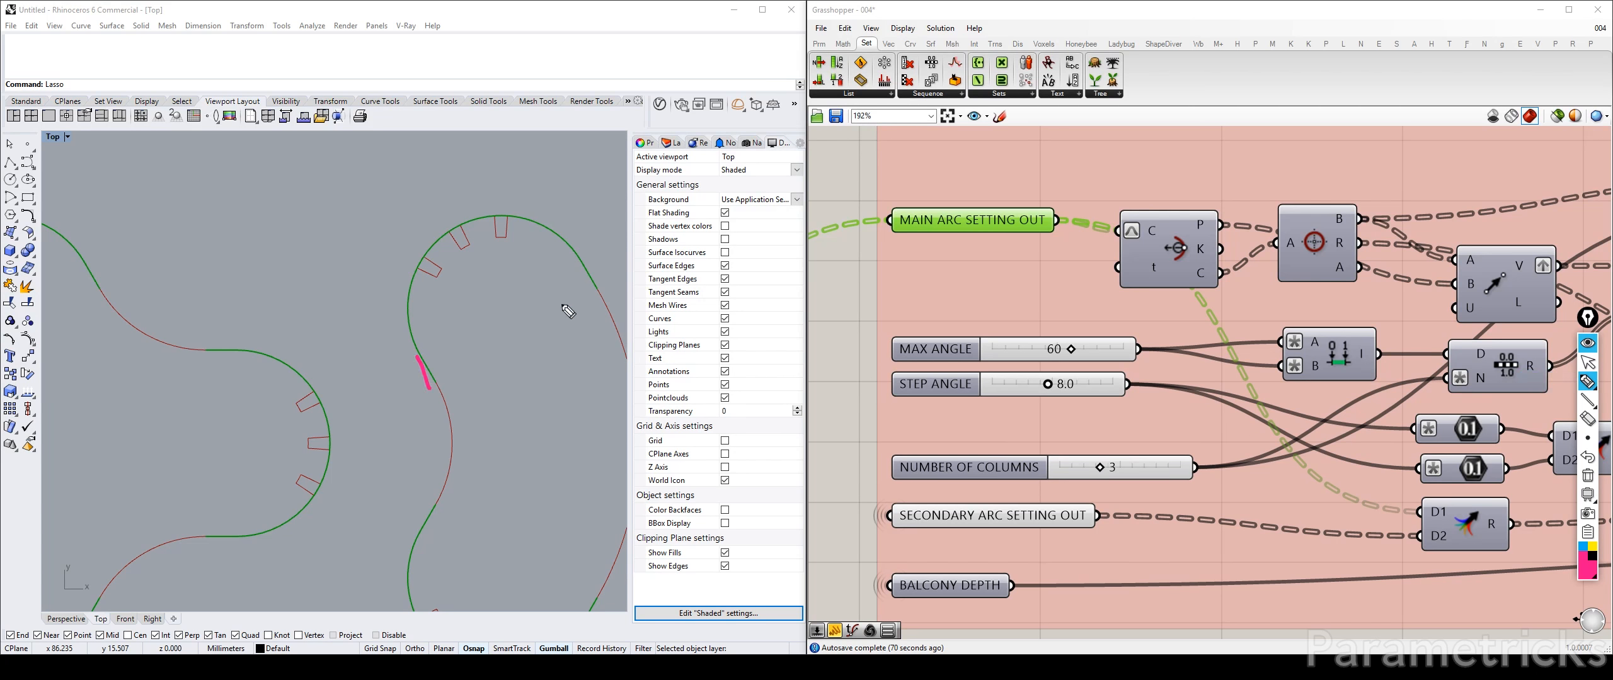
pyautogui.moveTo(581, 266); pyautogui.dragTo(596, 284)
pyautogui.moveTo(418, 350); pyautogui.dragTo(411, 284)
pyautogui.click(1588, 457)
pyautogui.moveTo(419, 351)
pyautogui.mouseDown()
pyautogui.moveTo(431, 258)
pyautogui.moveTo(570, 239)
pyautogui.moveTo(579, 259)
pyautogui.mouseUp()
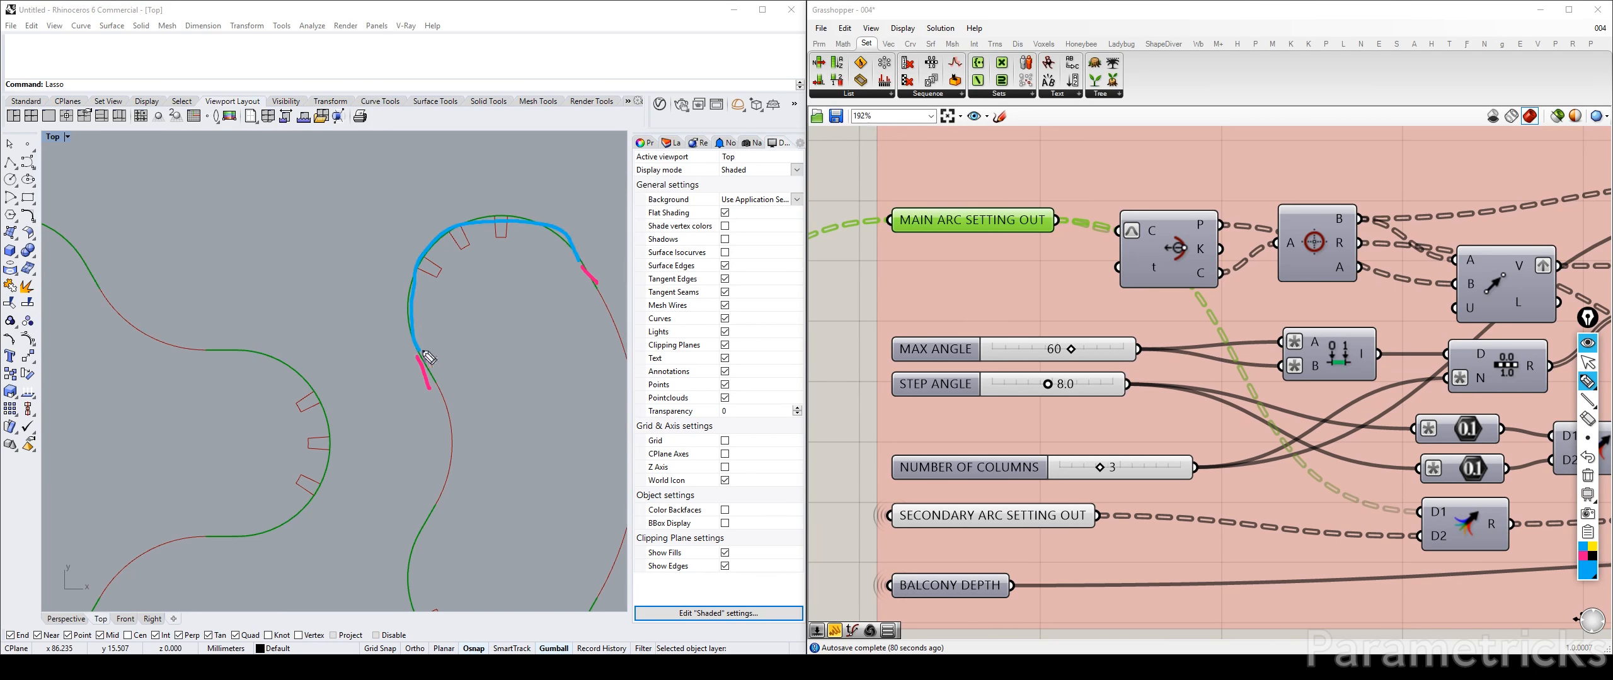
pyautogui.click(1596, 485)
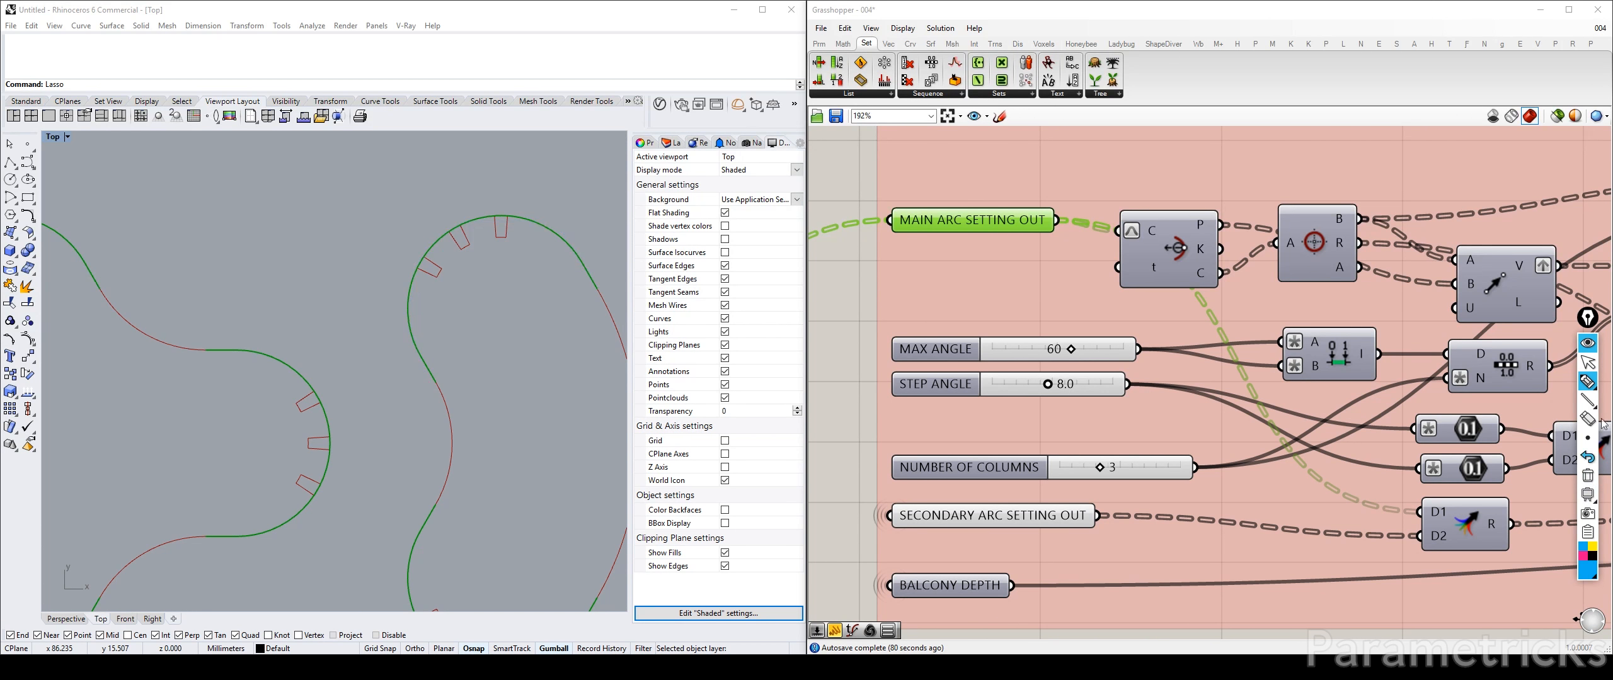
pyautogui.click(1586, 358)
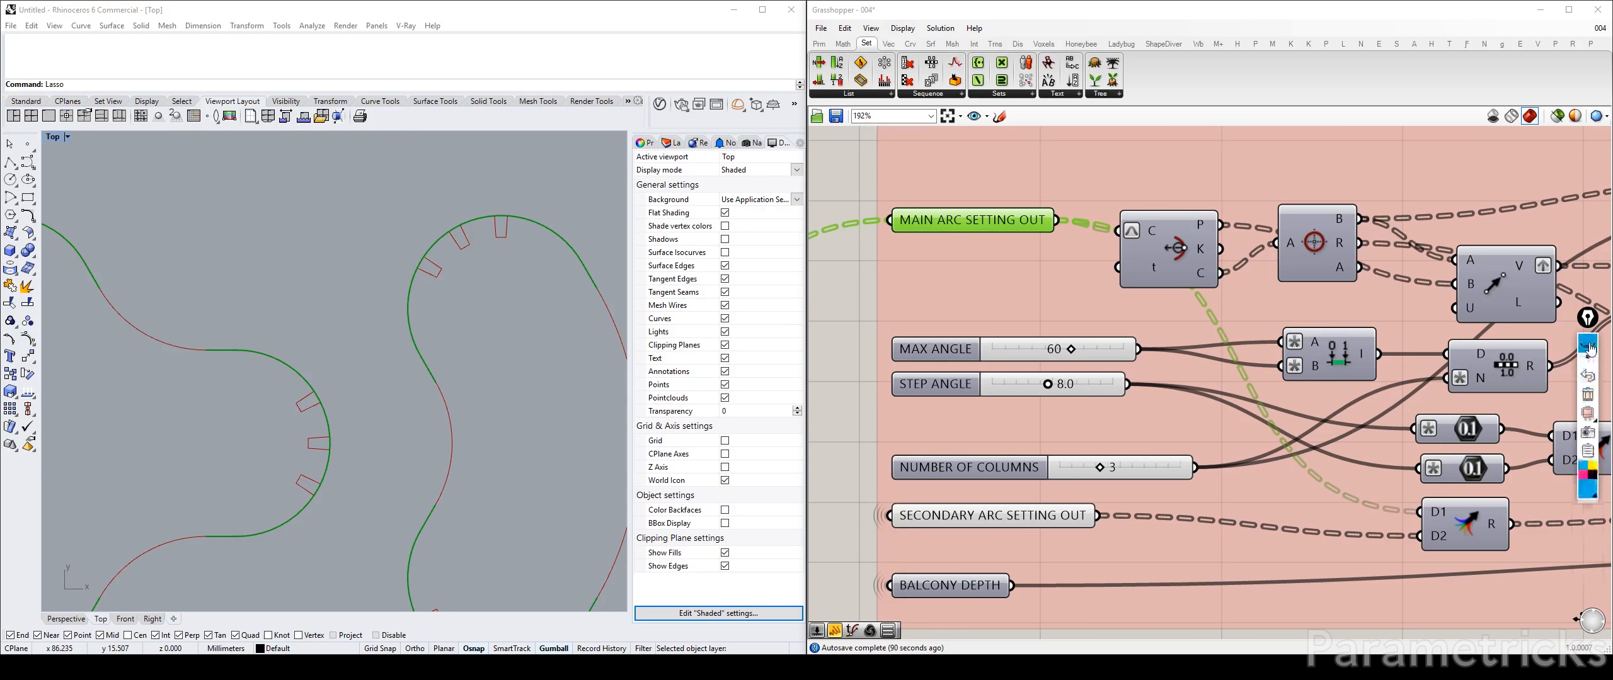
# Mark column positions with short blue pen strokes along the sides of the middle outline, between the main arcs.
pyautogui.scroll(-5, 433, 365)
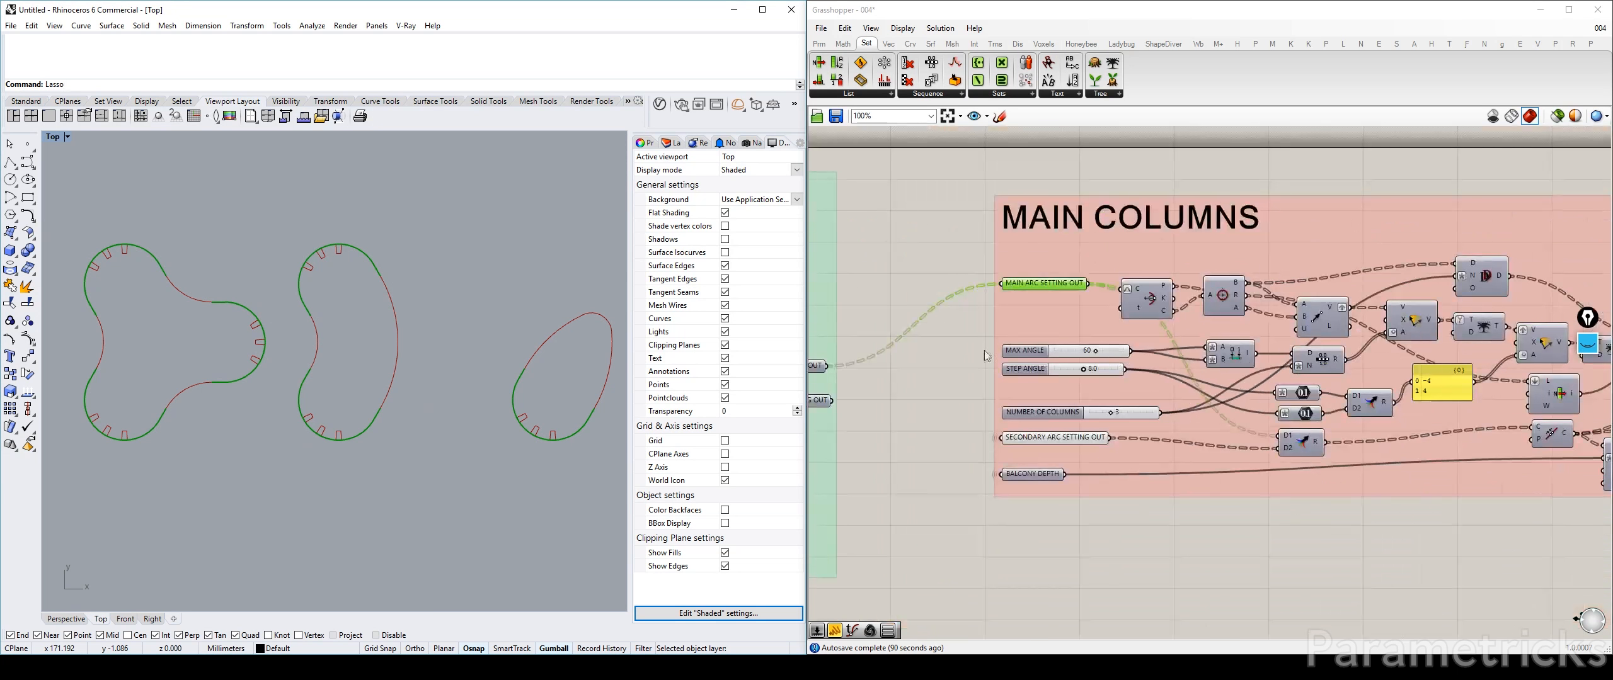
pyautogui.click(1585, 345)
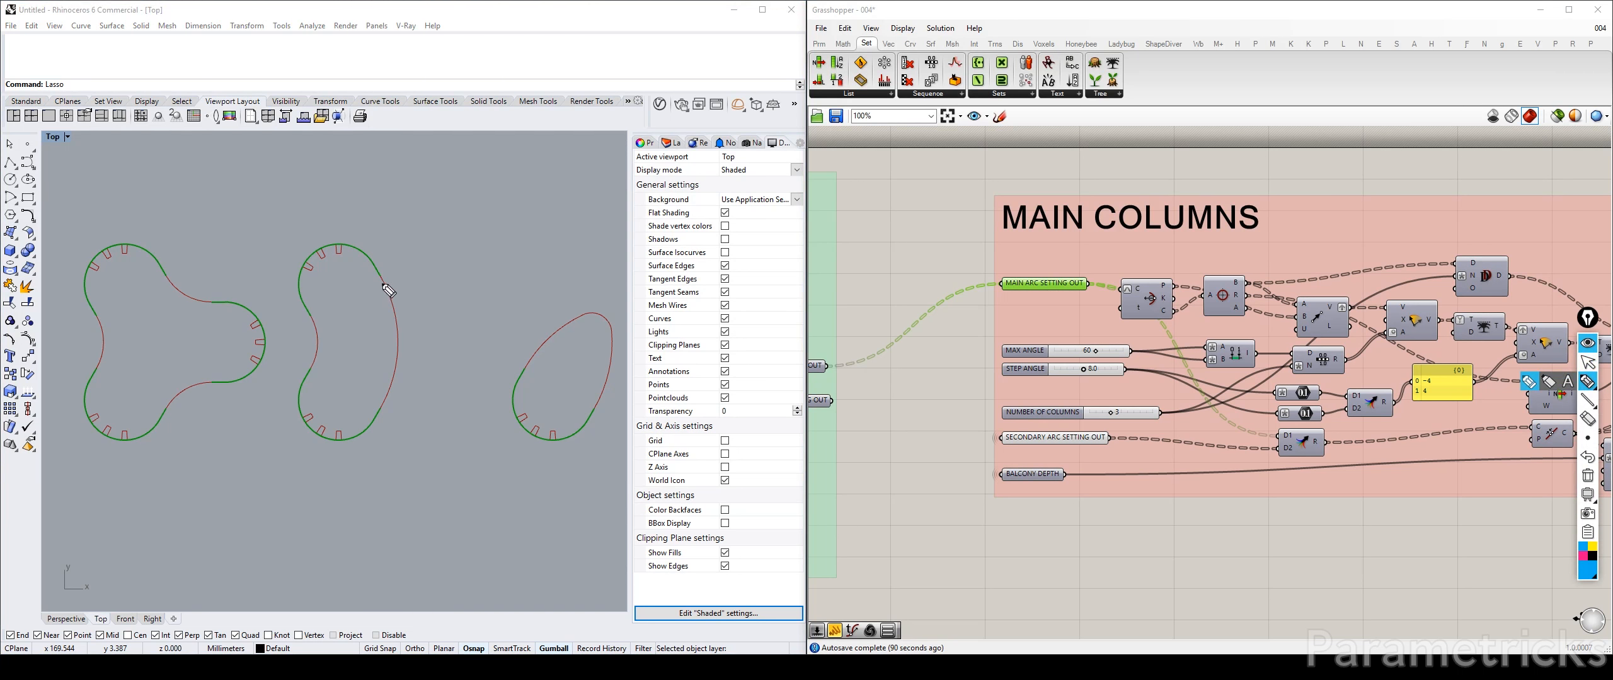
pyautogui.moveTo(367, 270); pyautogui.dragTo(382, 265)
pyautogui.moveTo(375, 285); pyautogui.dragTo(387, 280)
pyautogui.moveTo(382, 295); pyautogui.dragTo(395, 378)
pyautogui.click(392, 336)
pyautogui.moveTo(378, 392); pyautogui.dragTo(387, 398)
pyautogui.moveTo(313, 333); pyautogui.dragTo(322, 328)
pyautogui.moveTo(301, 317); pyautogui.dragTo(317, 307)
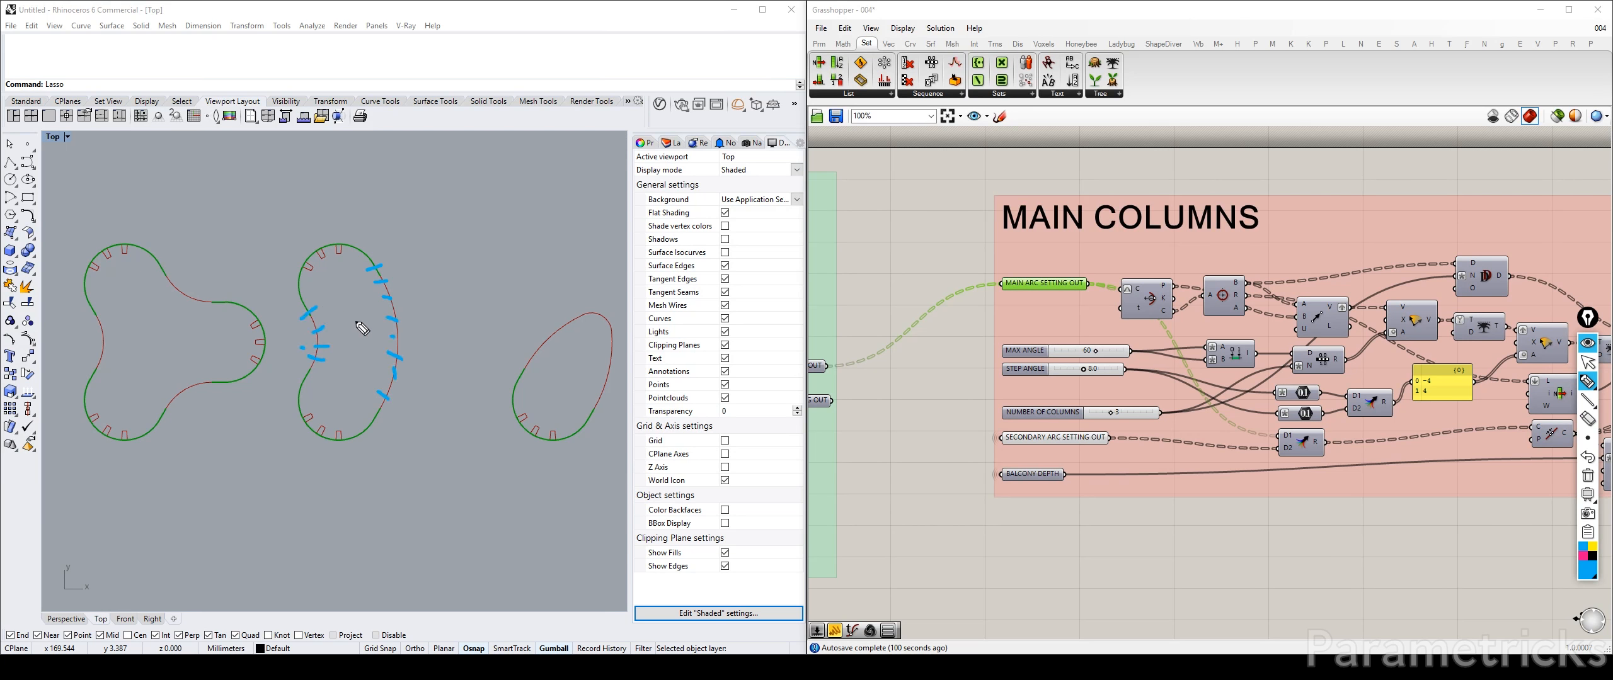
# Mark column positions in blue along the three-lobed outline's concave sides and clear all annotations.
pyautogui.moveTo(156, 280); pyautogui.dragTo(167, 272)
pyautogui.moveTo(167, 276); pyautogui.dragTo(179, 294)
pyautogui.moveTo(189, 298); pyautogui.dragTo(192, 301)
pyautogui.moveTo(163, 393); pyautogui.dragTo(181, 411)
pyautogui.click(1587, 363)
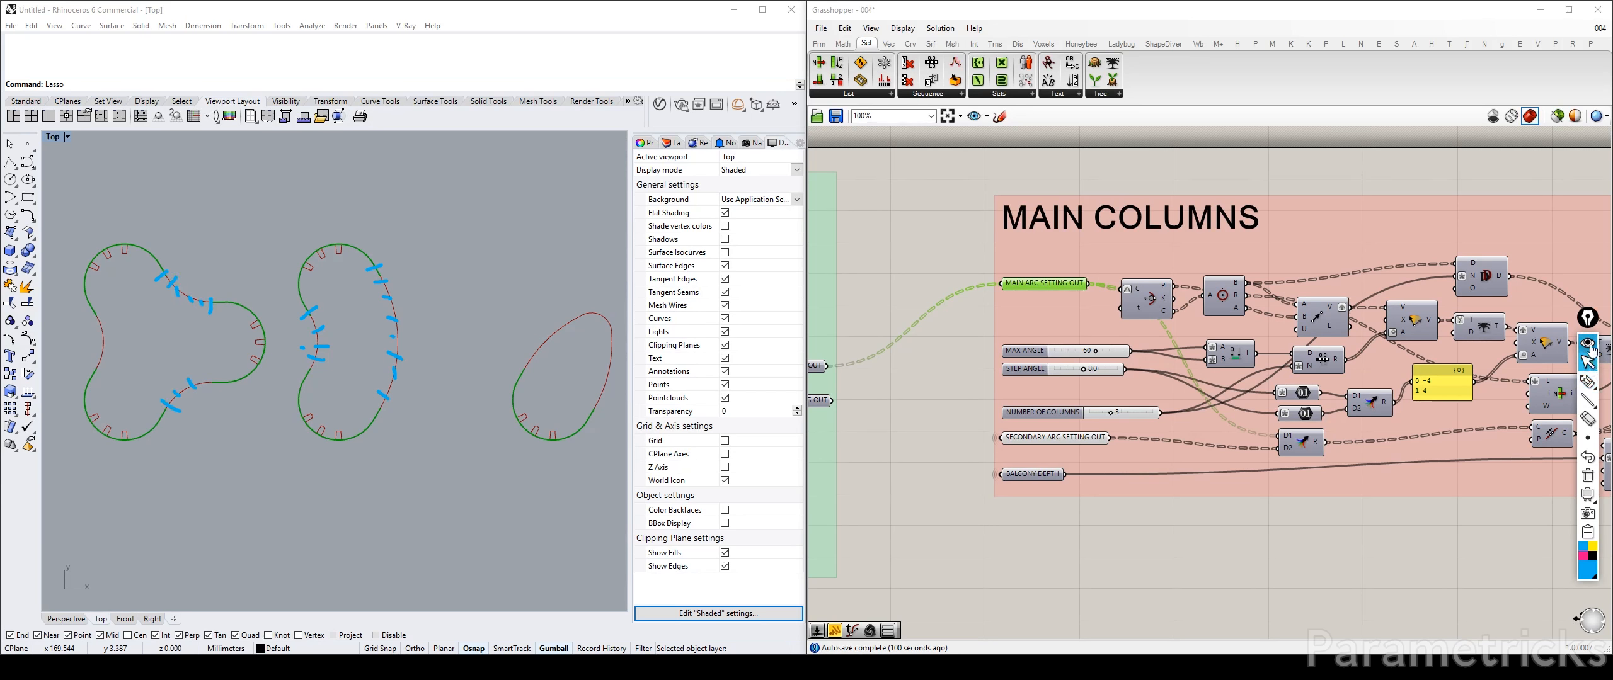
pyautogui.click(1589, 476)
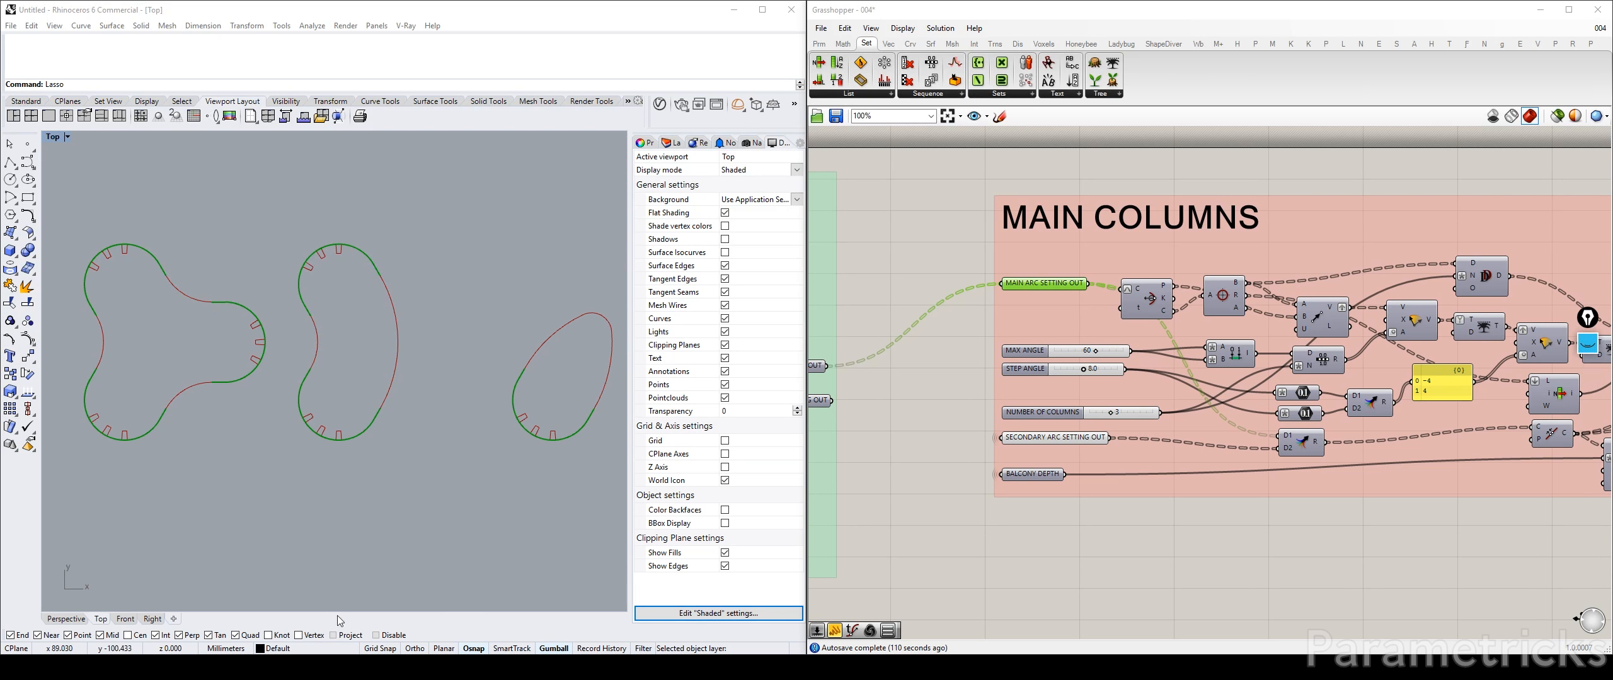
# Switch to the browser and examine the enlarged World Towers floor plan in the image results.
pyautogui.hotkey('alt', 'Tab')
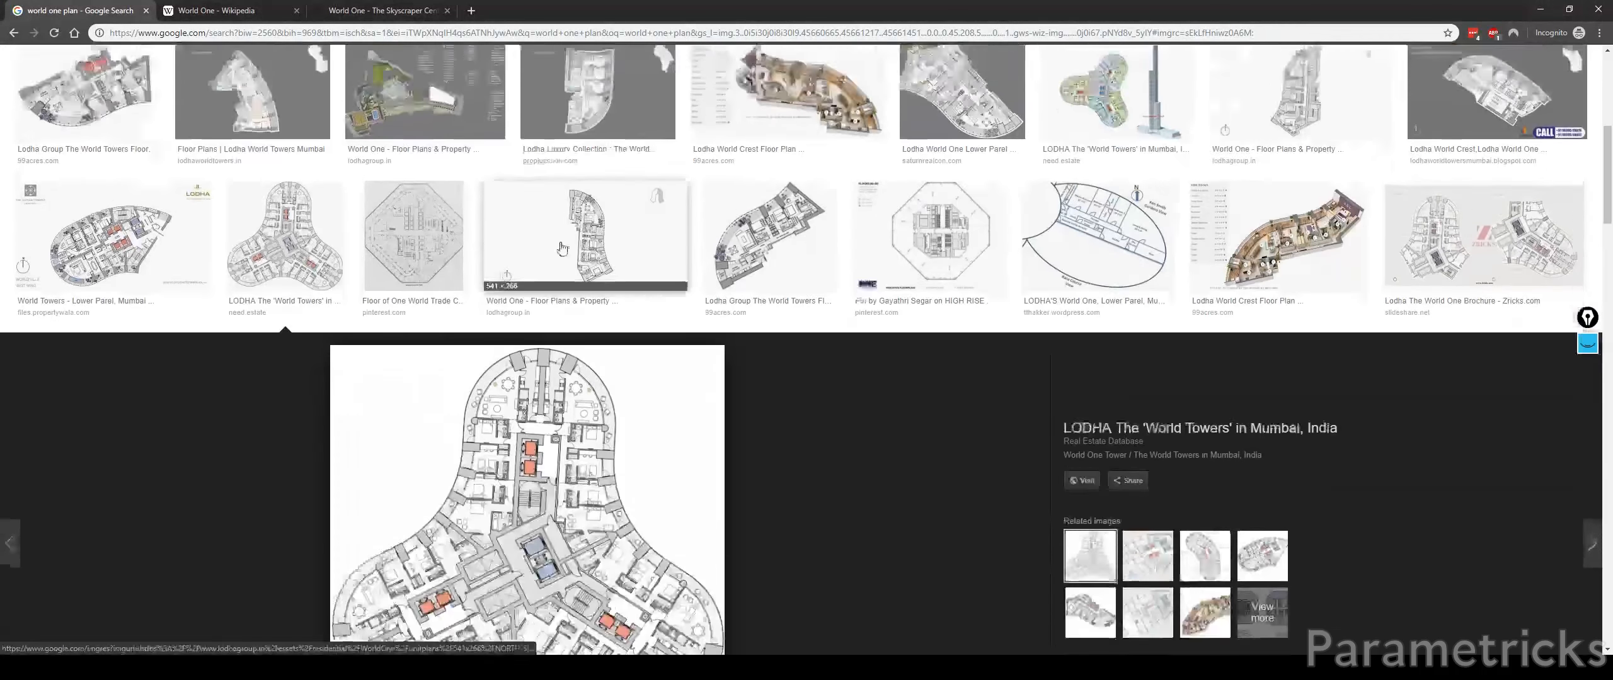
pyautogui.scroll(-1, 484, 189)
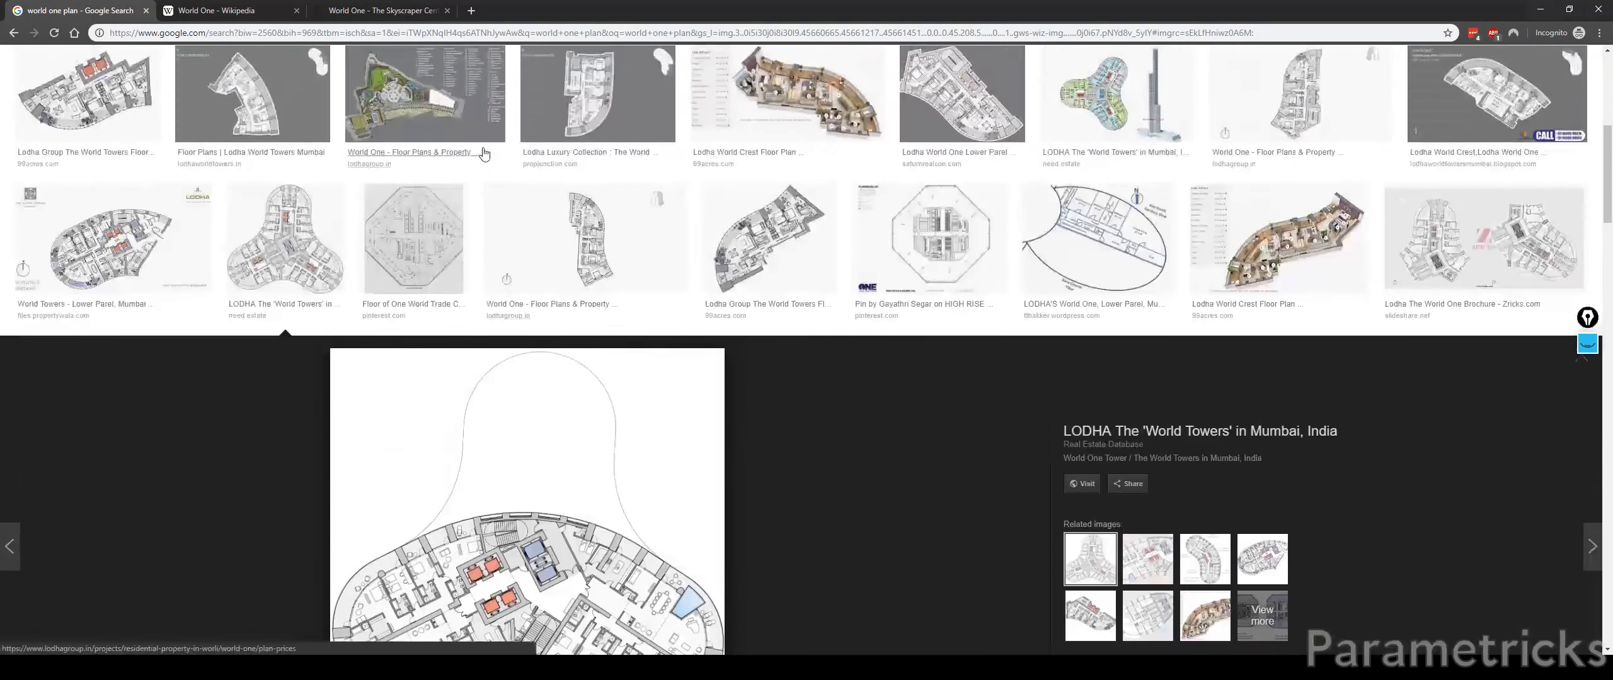
pyautogui.scroll(-4, 504, 246)
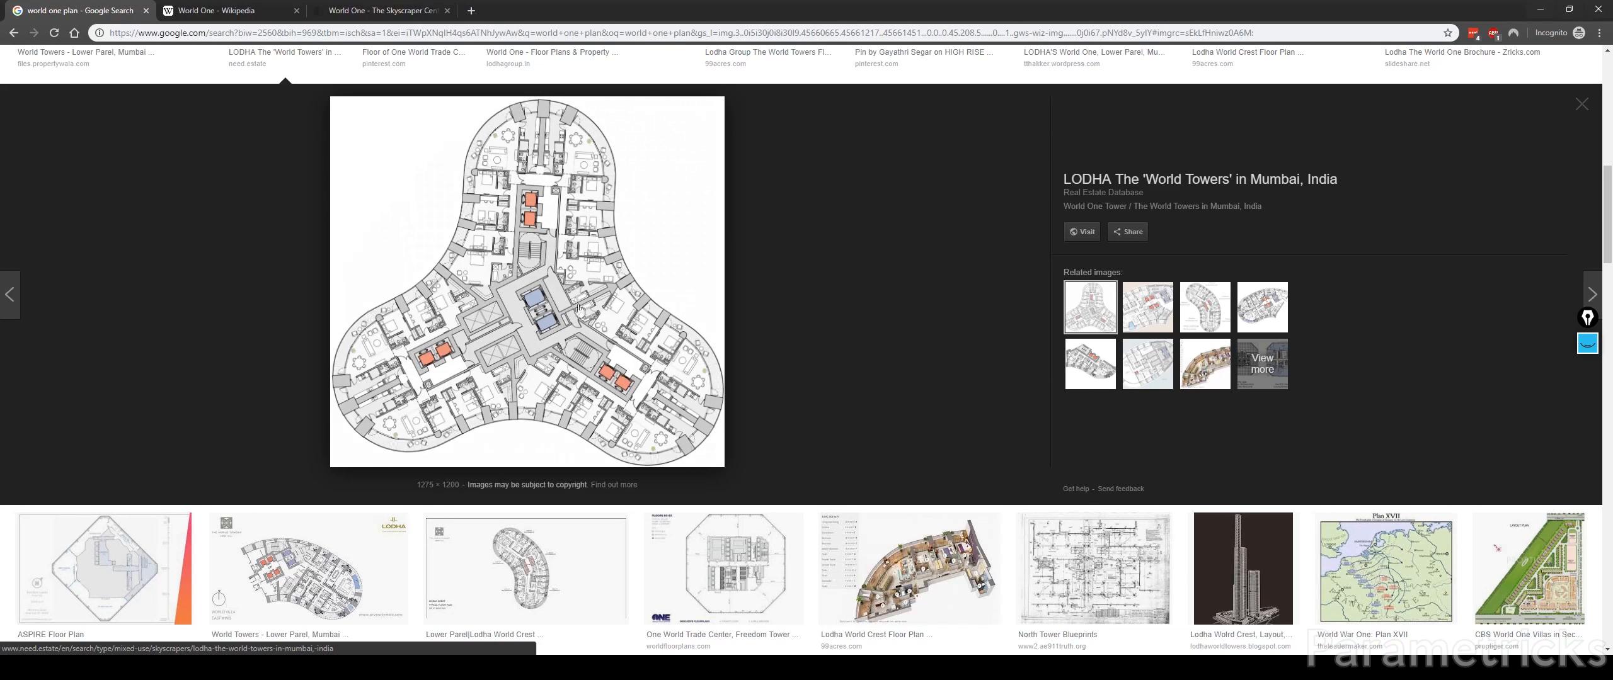
# Circle two perimeter locations on the World Towers floor plan with the blue pen and clear the annotations.
pyautogui.click(1587, 344)
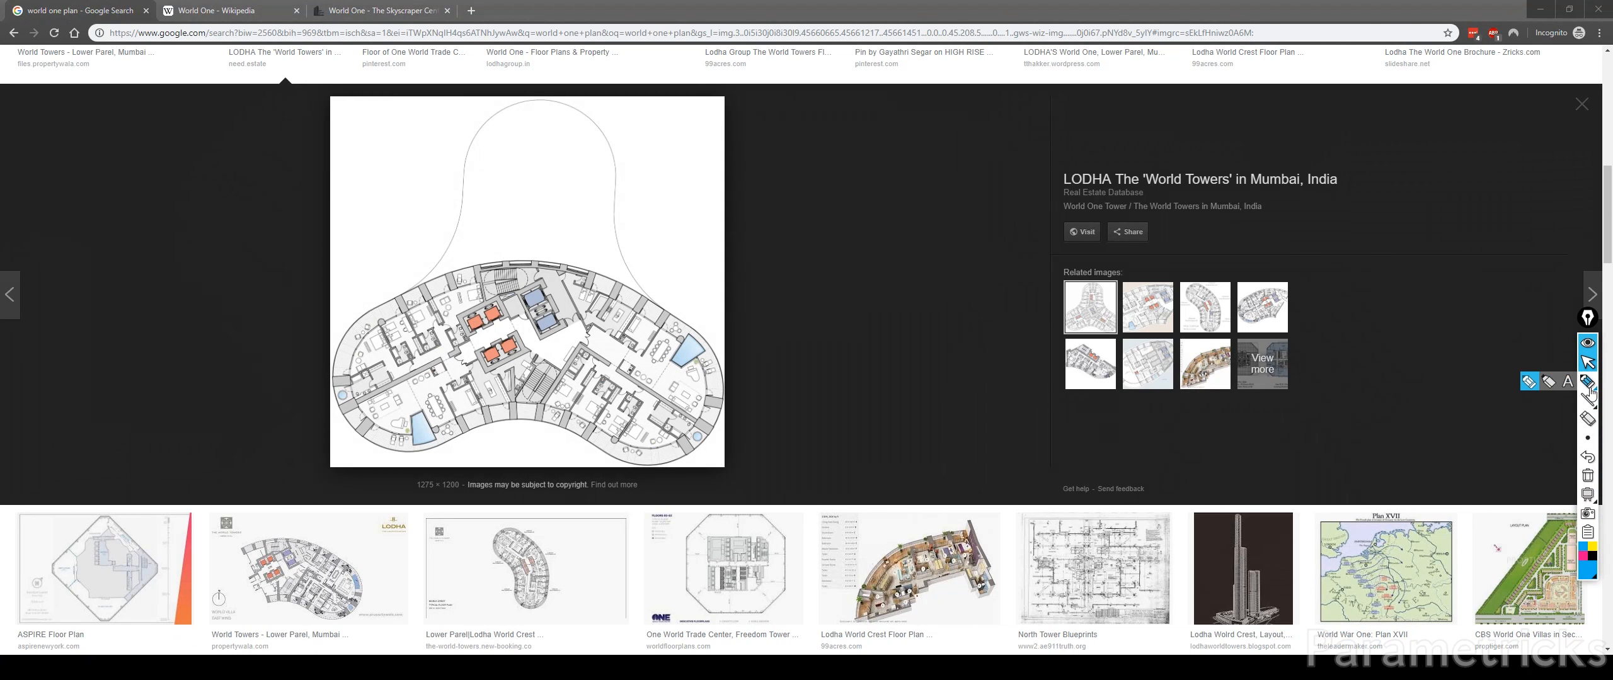
pyautogui.click(1588, 382)
pyautogui.moveTo(401, 288)
pyautogui.mouseDown()
pyautogui.moveTo(389, 307)
pyautogui.moveTo(409, 285)
pyautogui.mouseUp()
pyautogui.moveTo(668, 308); pyautogui.dragTo(657, 308)
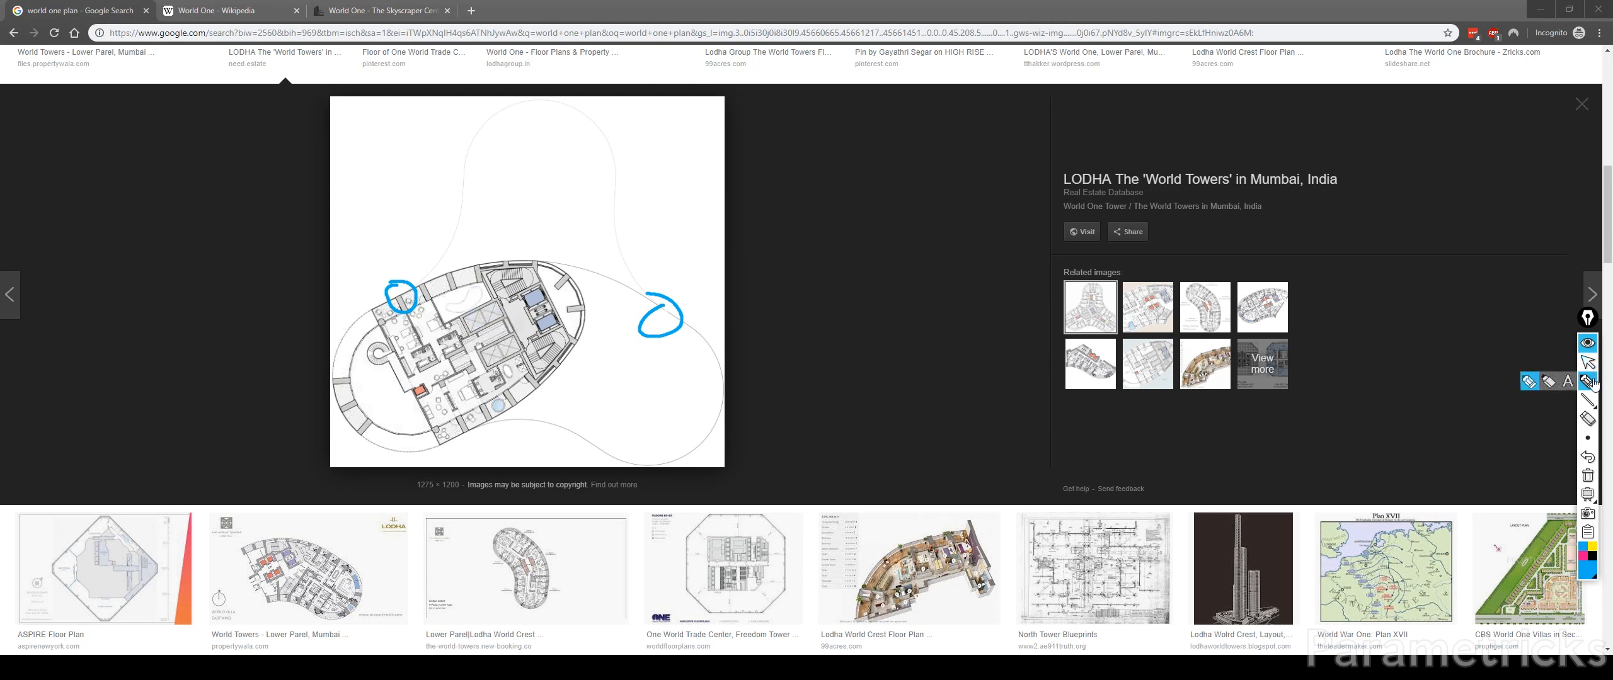
pyautogui.click(1589, 476)
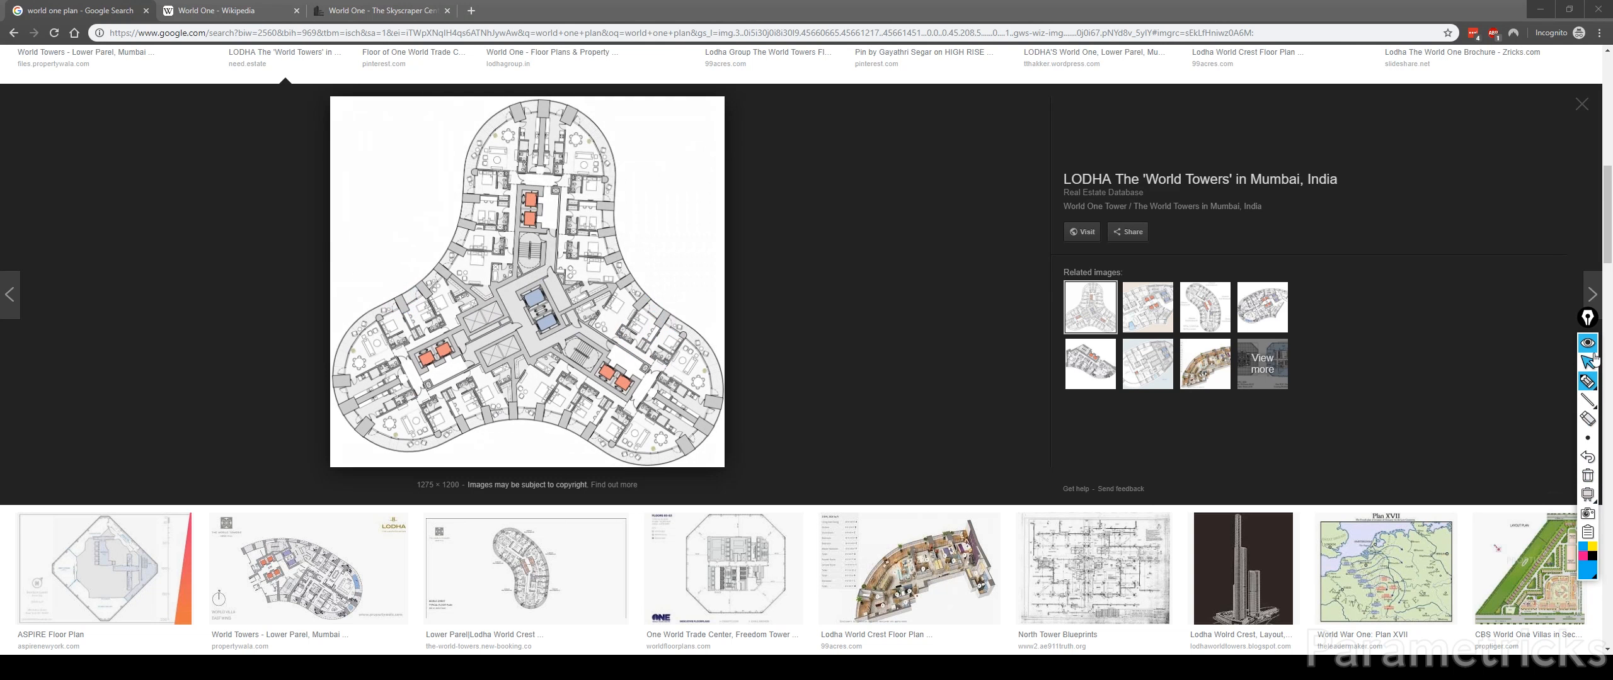
# Look at the World One pages on Wikipedia and The Skyscraper Center.
pyautogui.hotkey('ctrl', 'Tab')
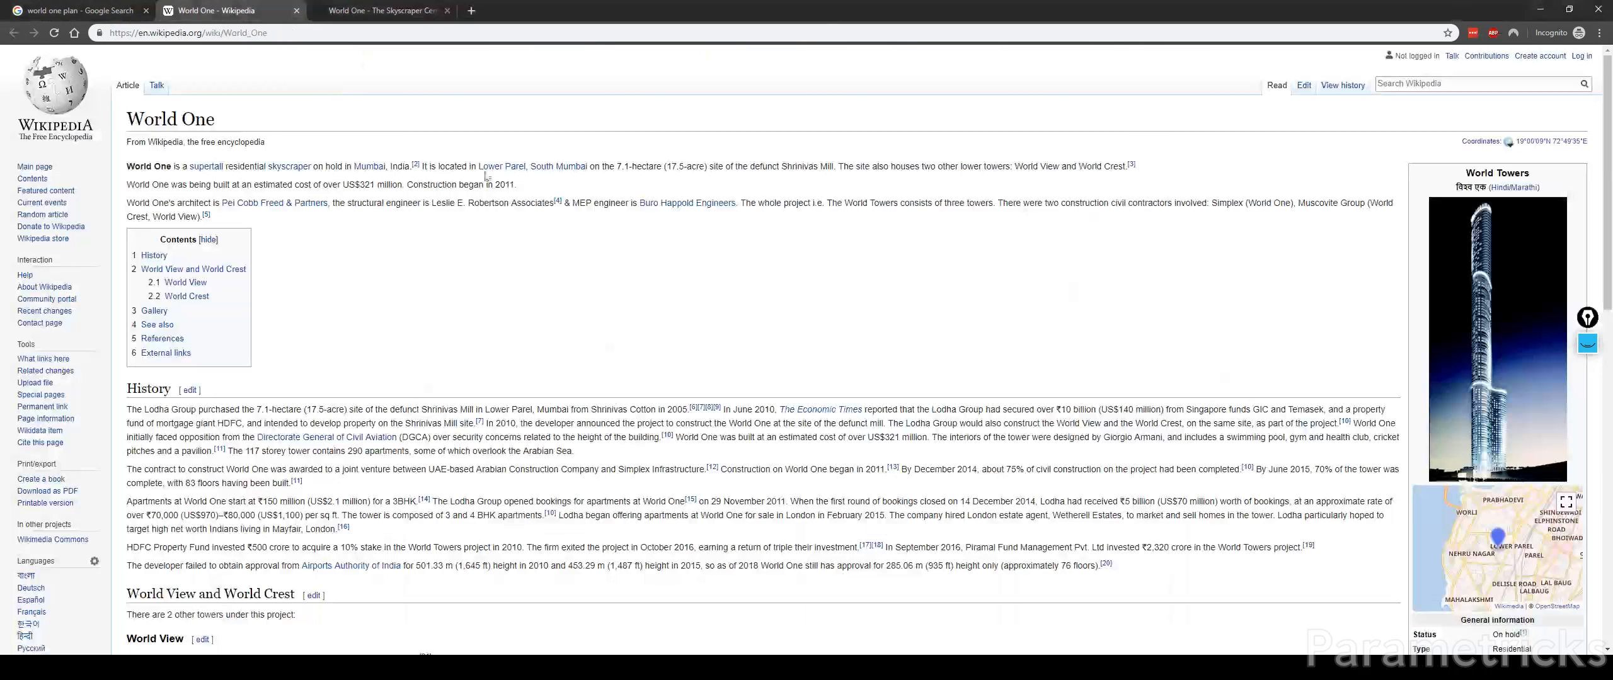
pyautogui.click(387, 5)
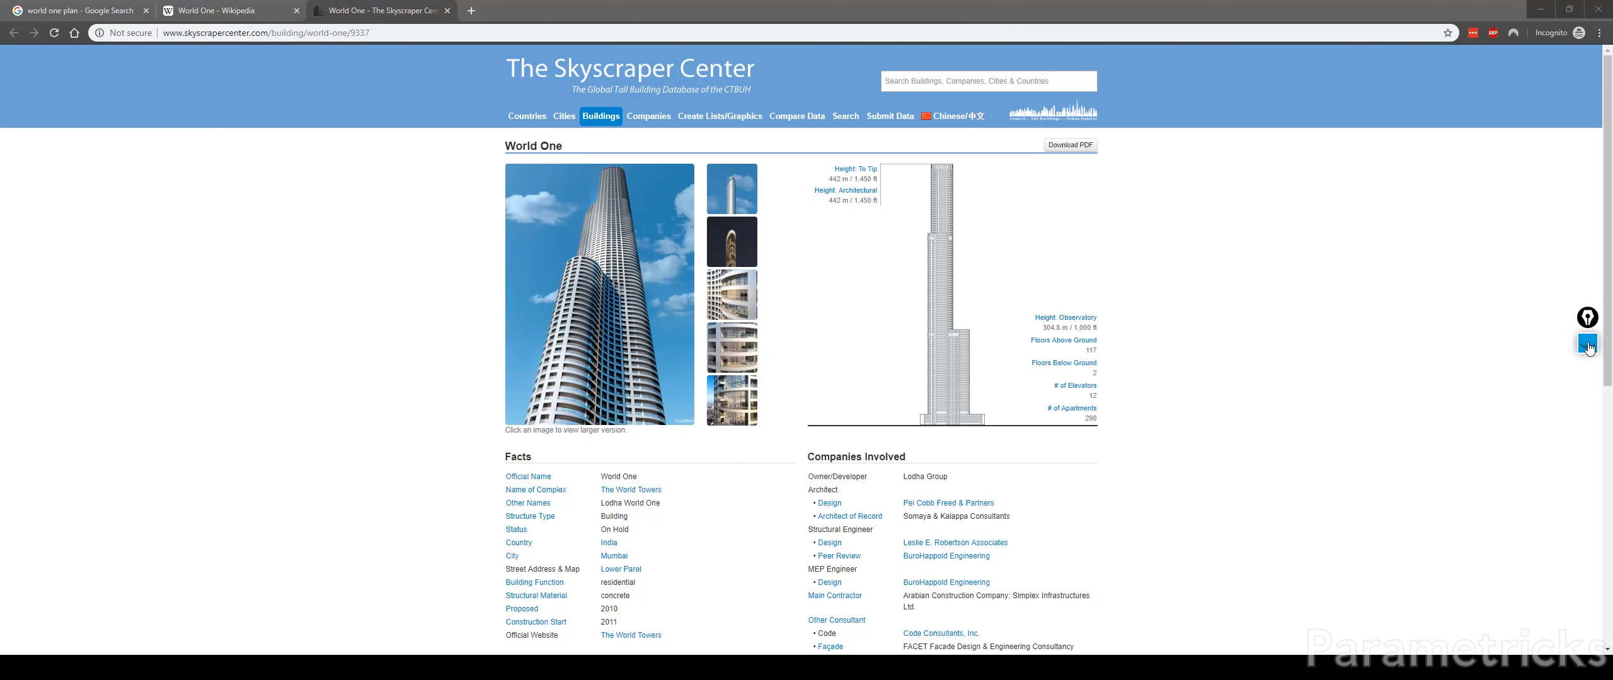
# Draw pink straight lines over the World One tower photo to mark its vertical edge and clear the annotations.
pyautogui.click(1594, 407)
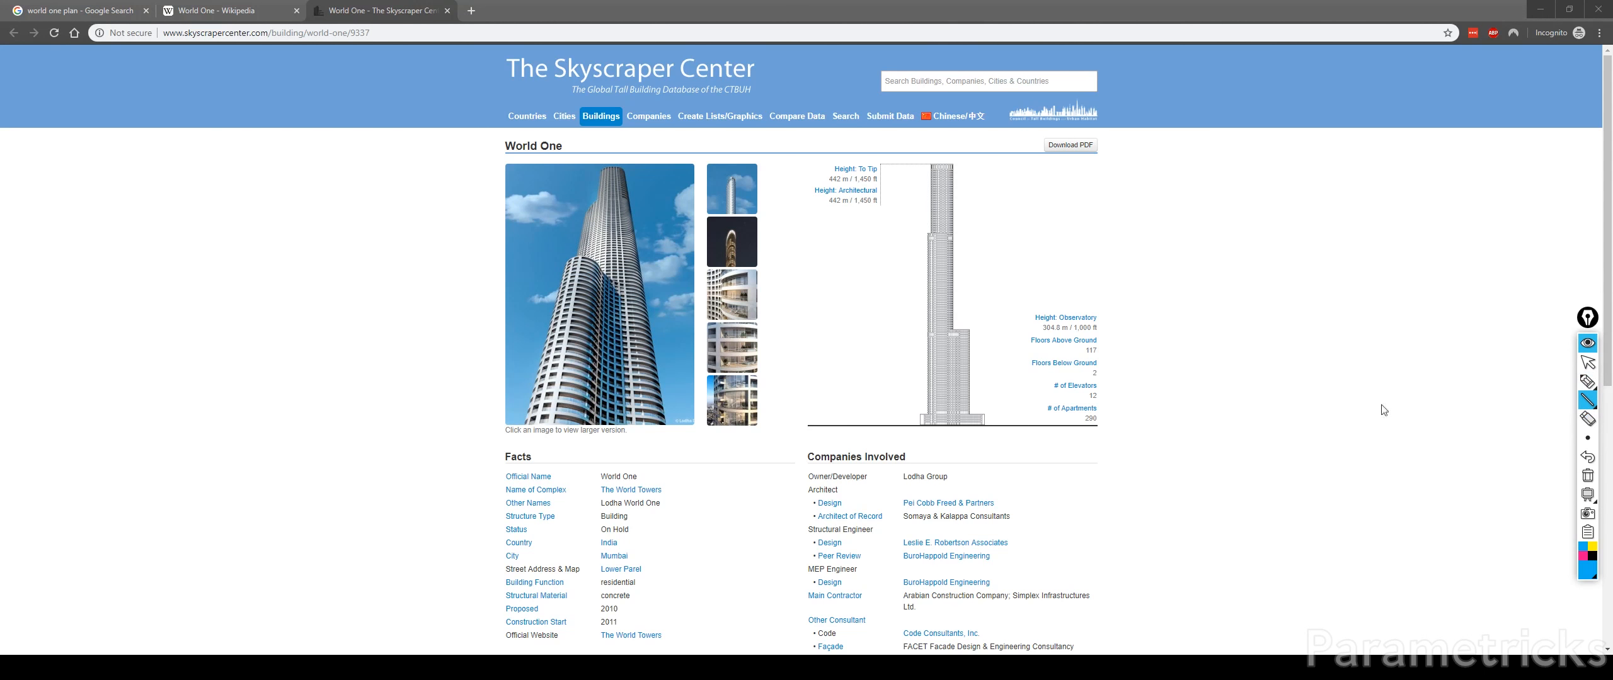
pyautogui.moveTo(1581, 442)
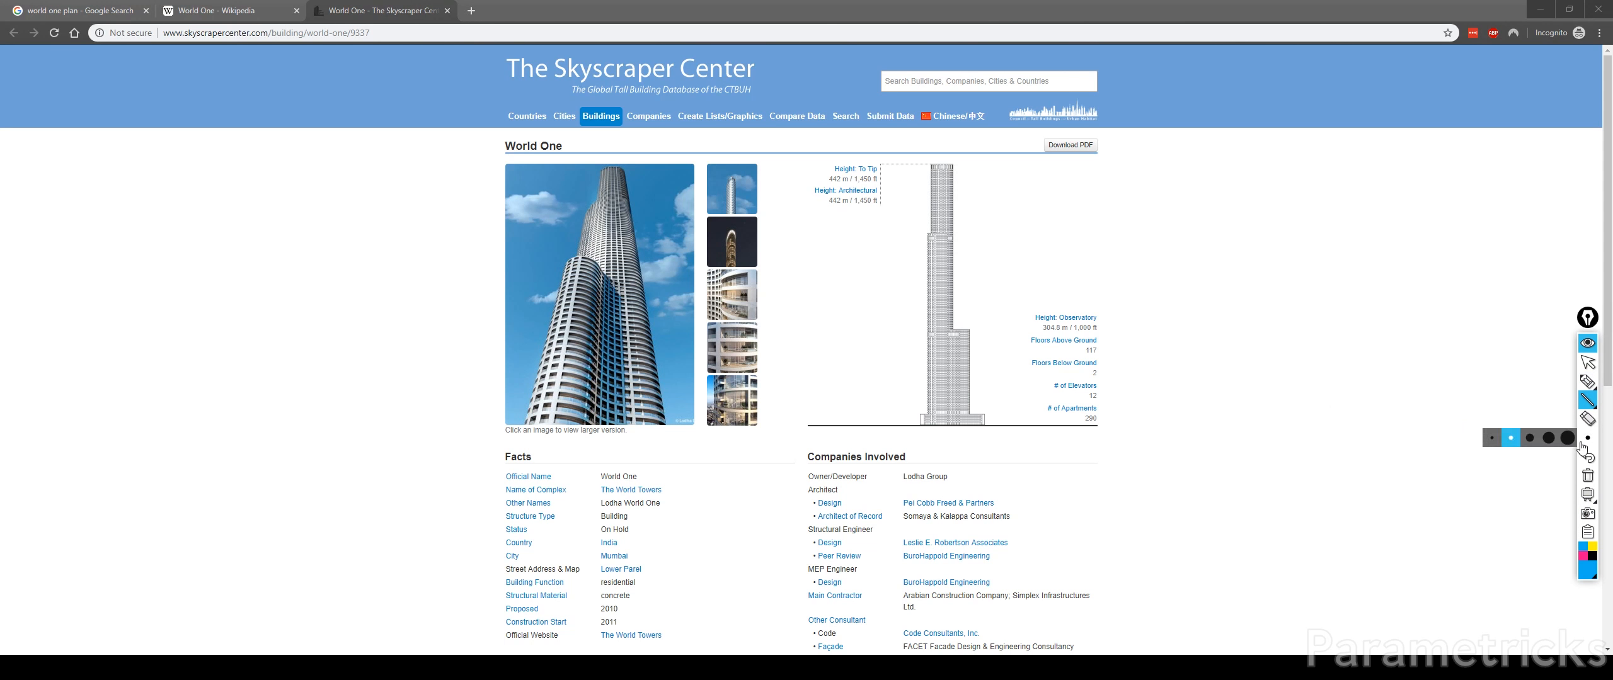
pyautogui.click(1437, 380)
pyautogui.click(1588, 381)
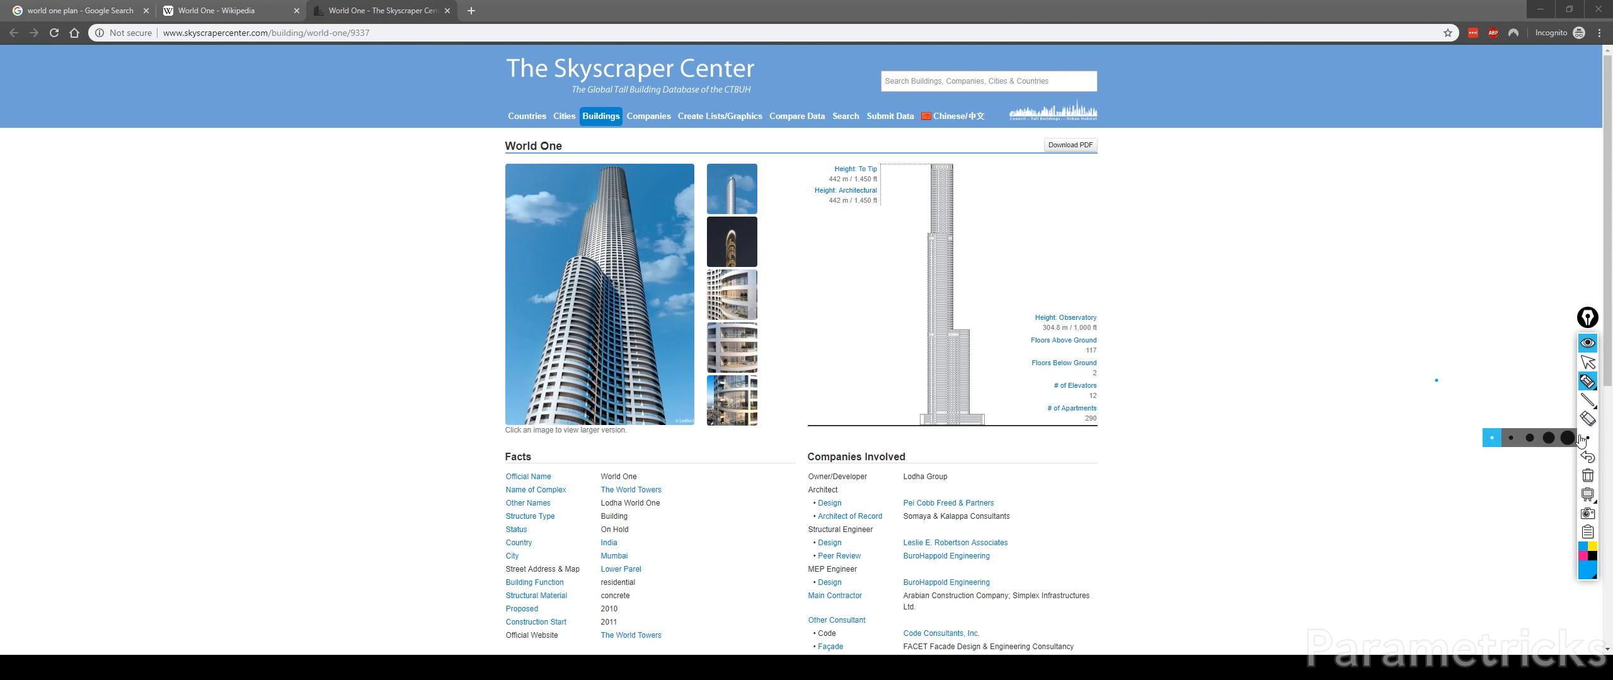
pyautogui.click(1588, 401)
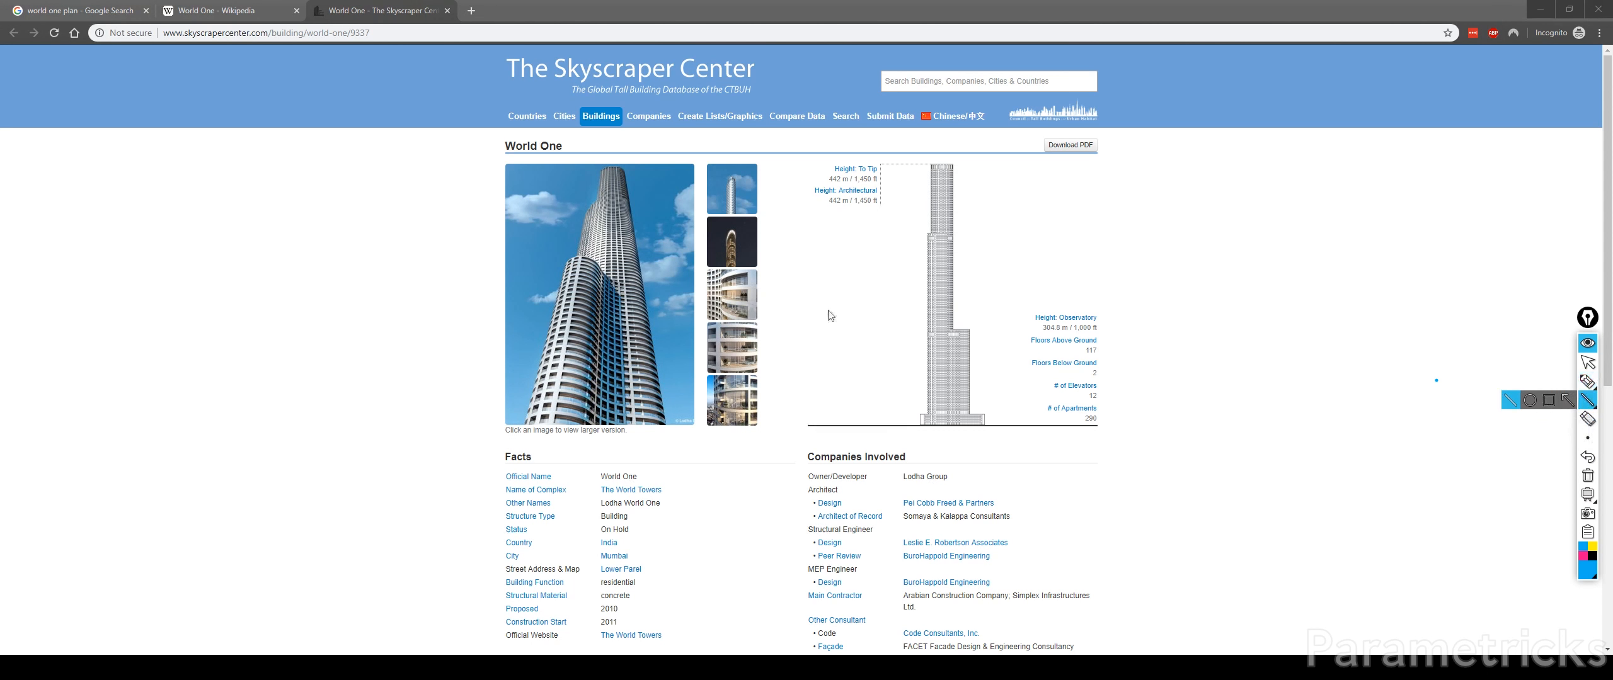
pyautogui.click(1582, 556)
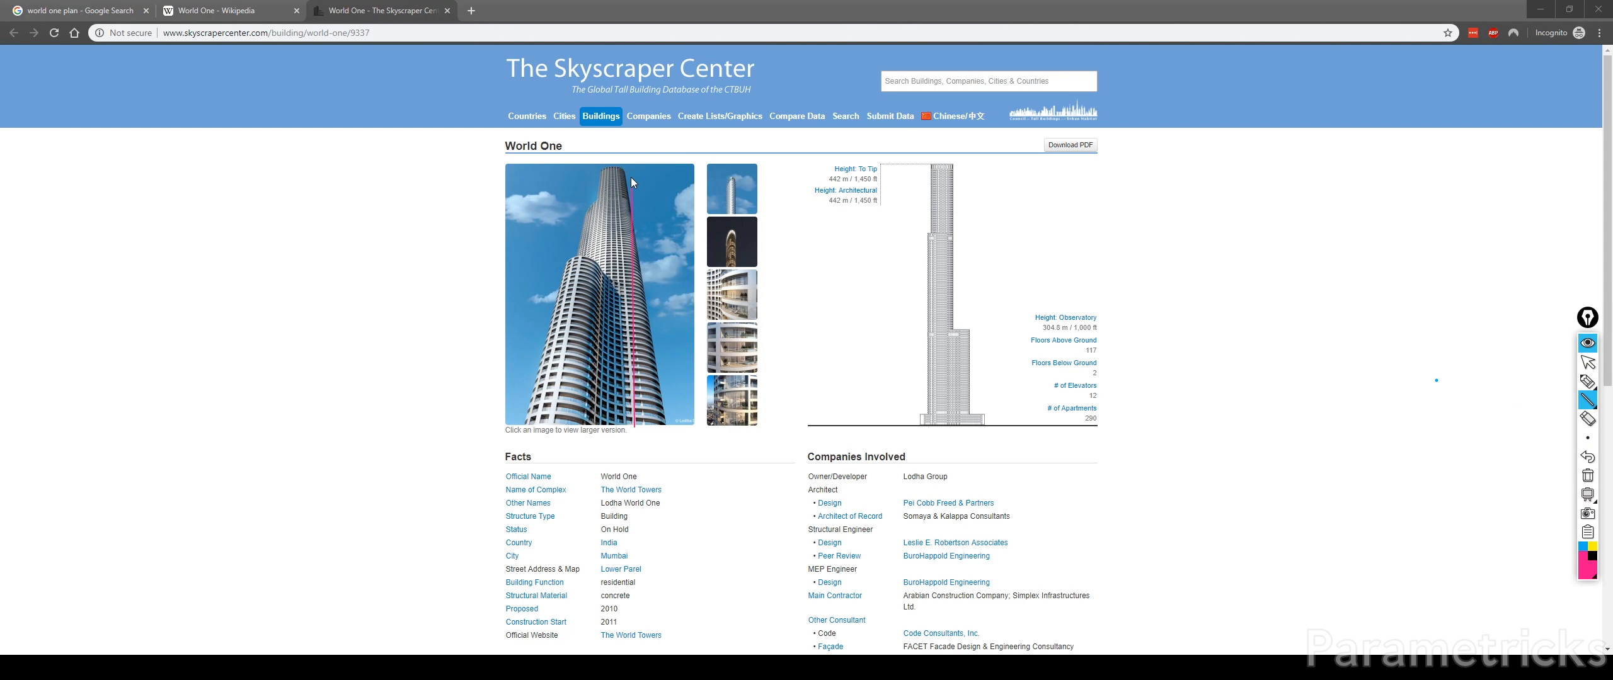
pyautogui.moveTo(632, 181); pyautogui.dragTo(617, 168)
pyautogui.click(1587, 476)
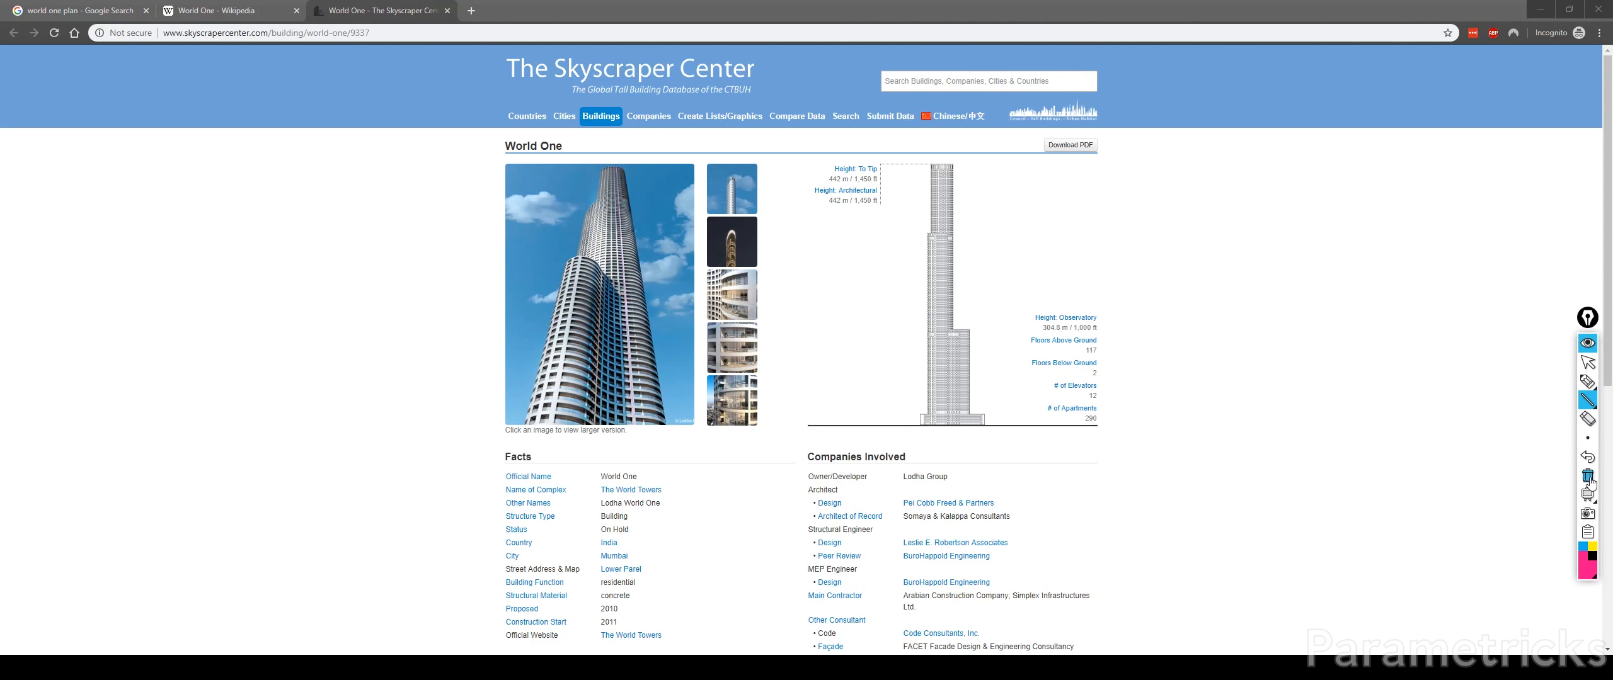
pyautogui.click(1589, 366)
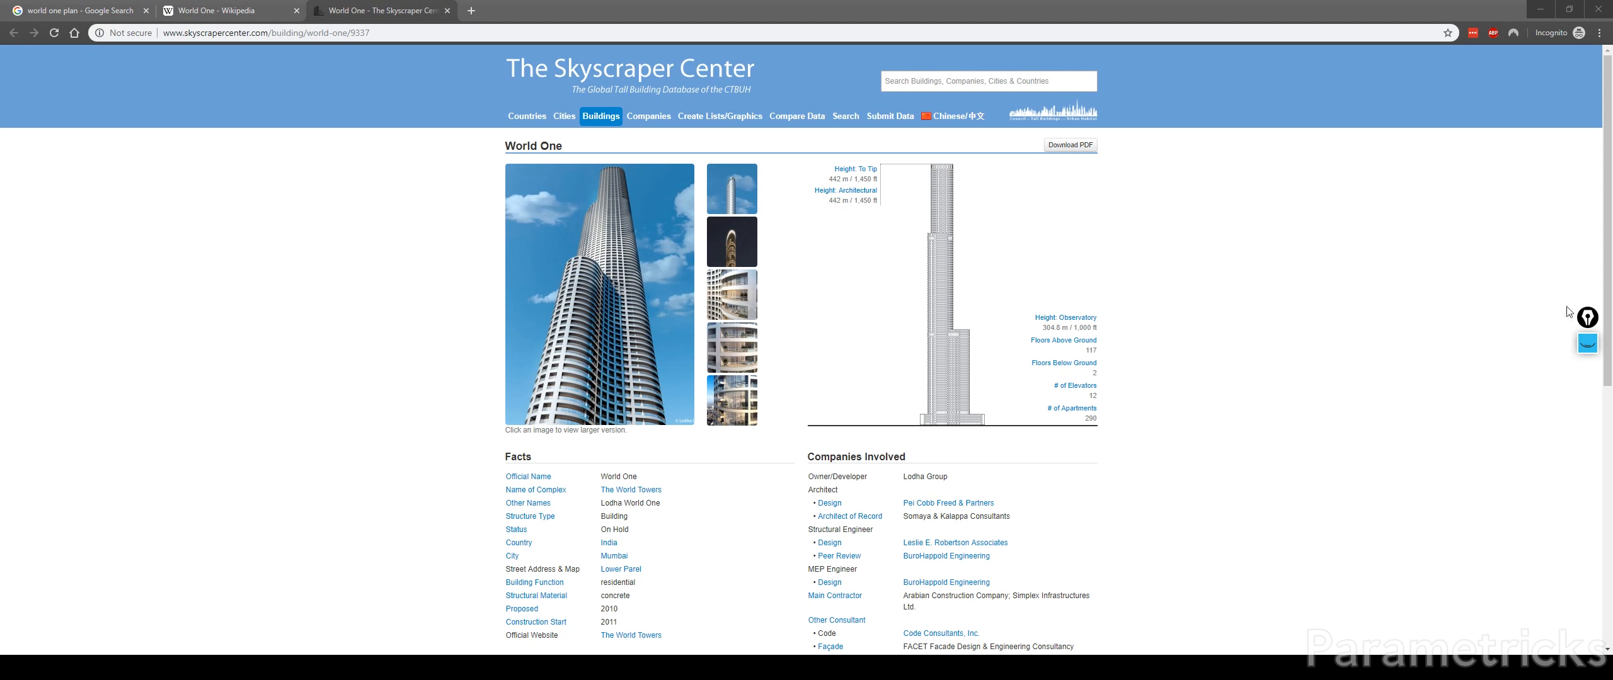
# Switch back to Grasshopper and select the MAIN ARC SETTING OUT parameter at the end of the MAIN SETTING OUT OUTLINE group.
pyautogui.click(1541, 9)
pyautogui.scroll(-5, 1135, 261)
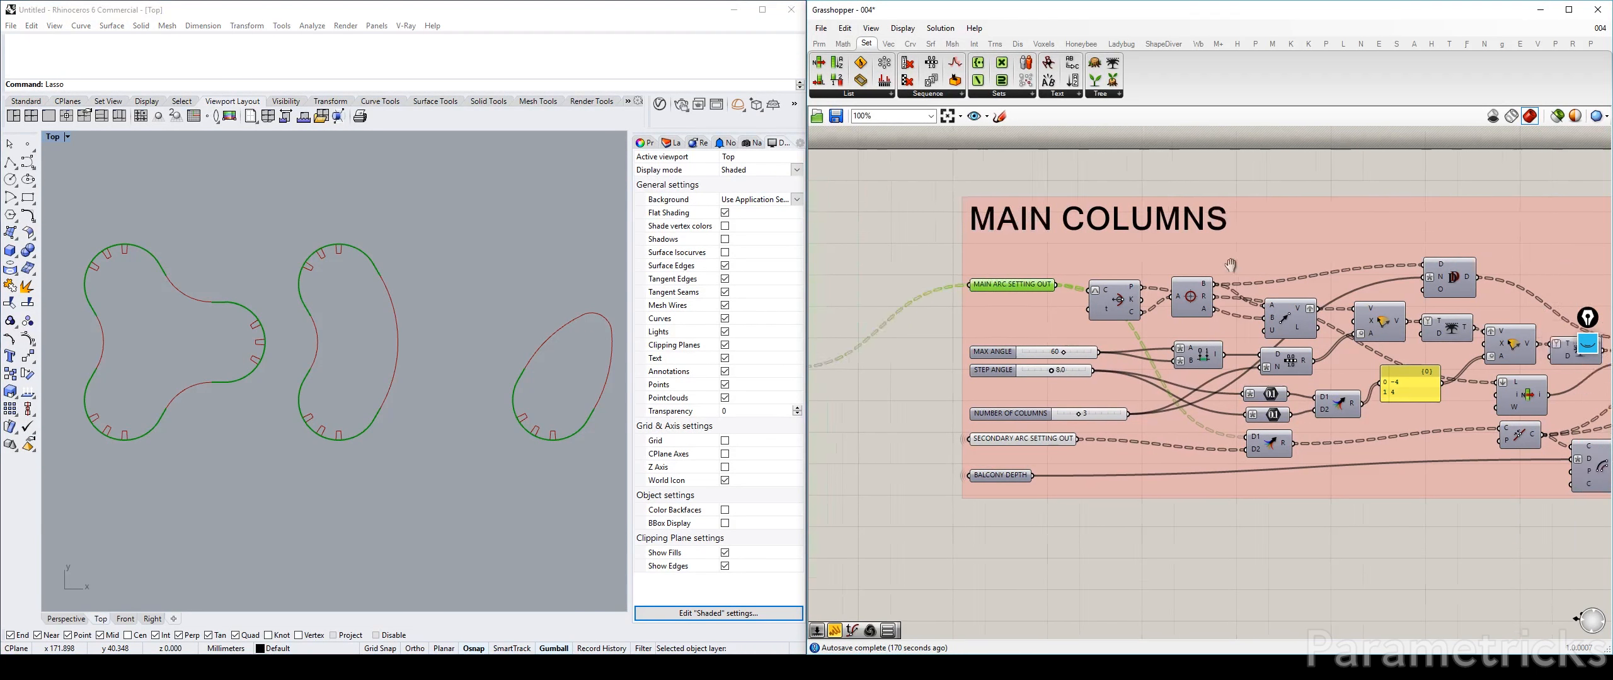
pyautogui.moveTo(1135, 261); pyautogui.dragTo(1494, 262, button='right')
pyautogui.moveTo(999, 252); pyautogui.dragTo(1375, 252, button='right')
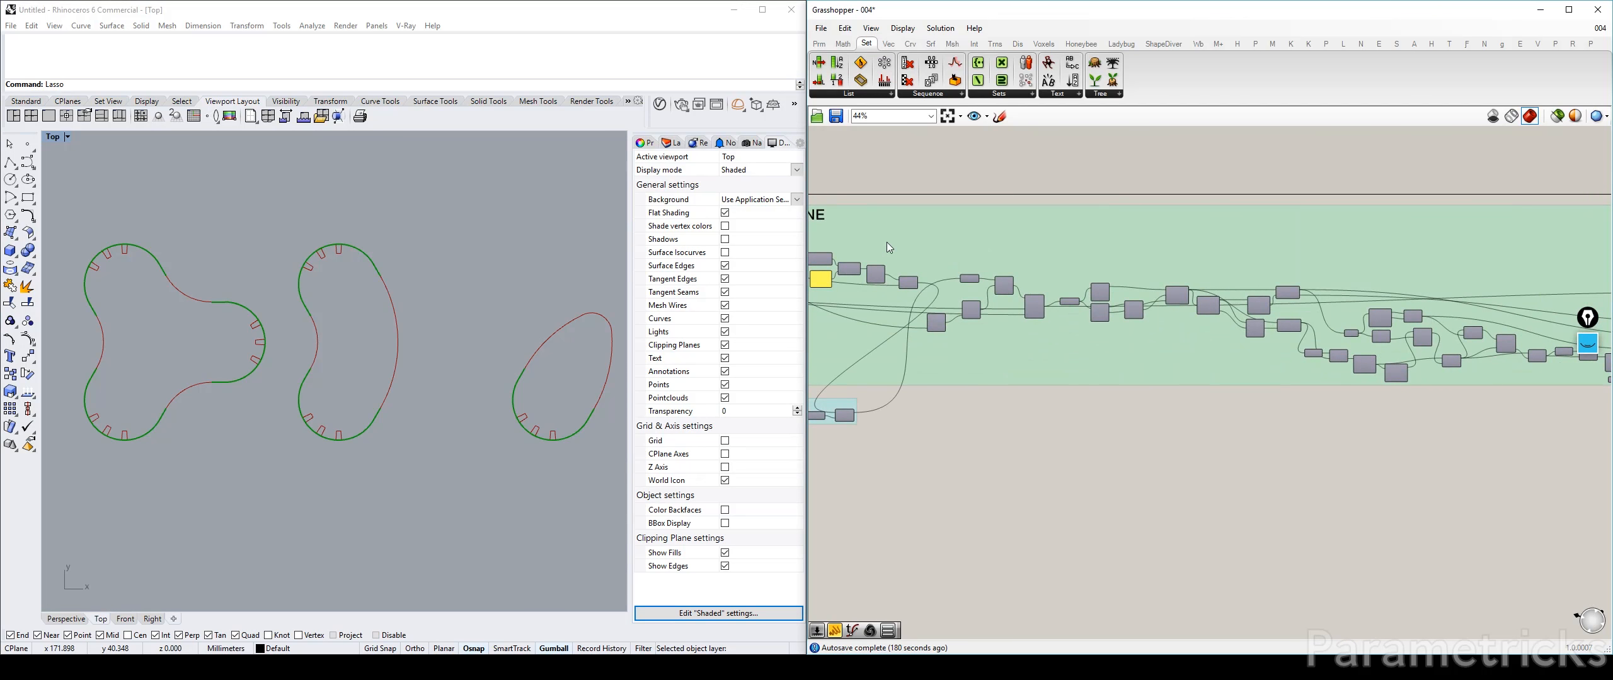
pyautogui.moveTo(887, 242); pyautogui.dragTo(1138, 242, button='right')
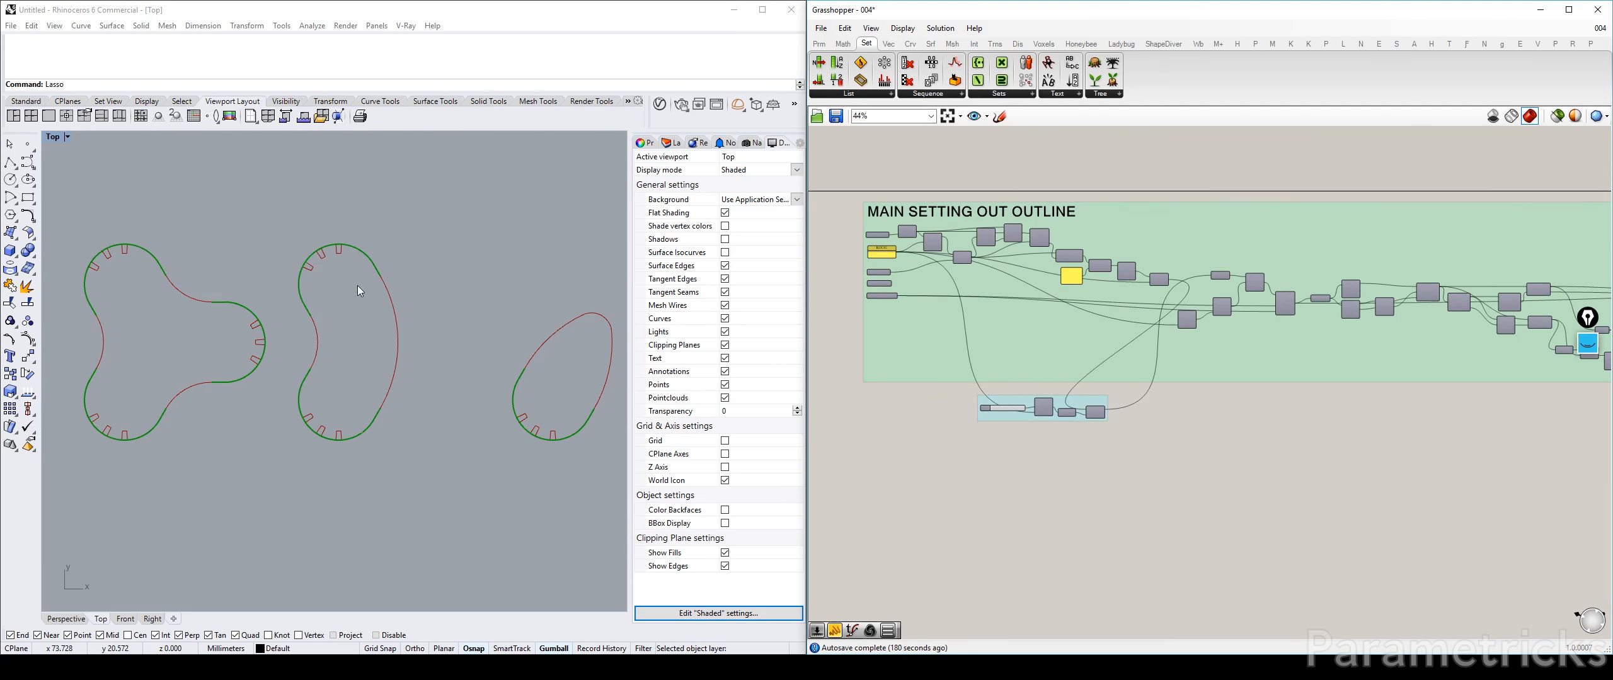
pyautogui.scroll(2, 358, 285)
pyautogui.scroll(3, 1323, 280)
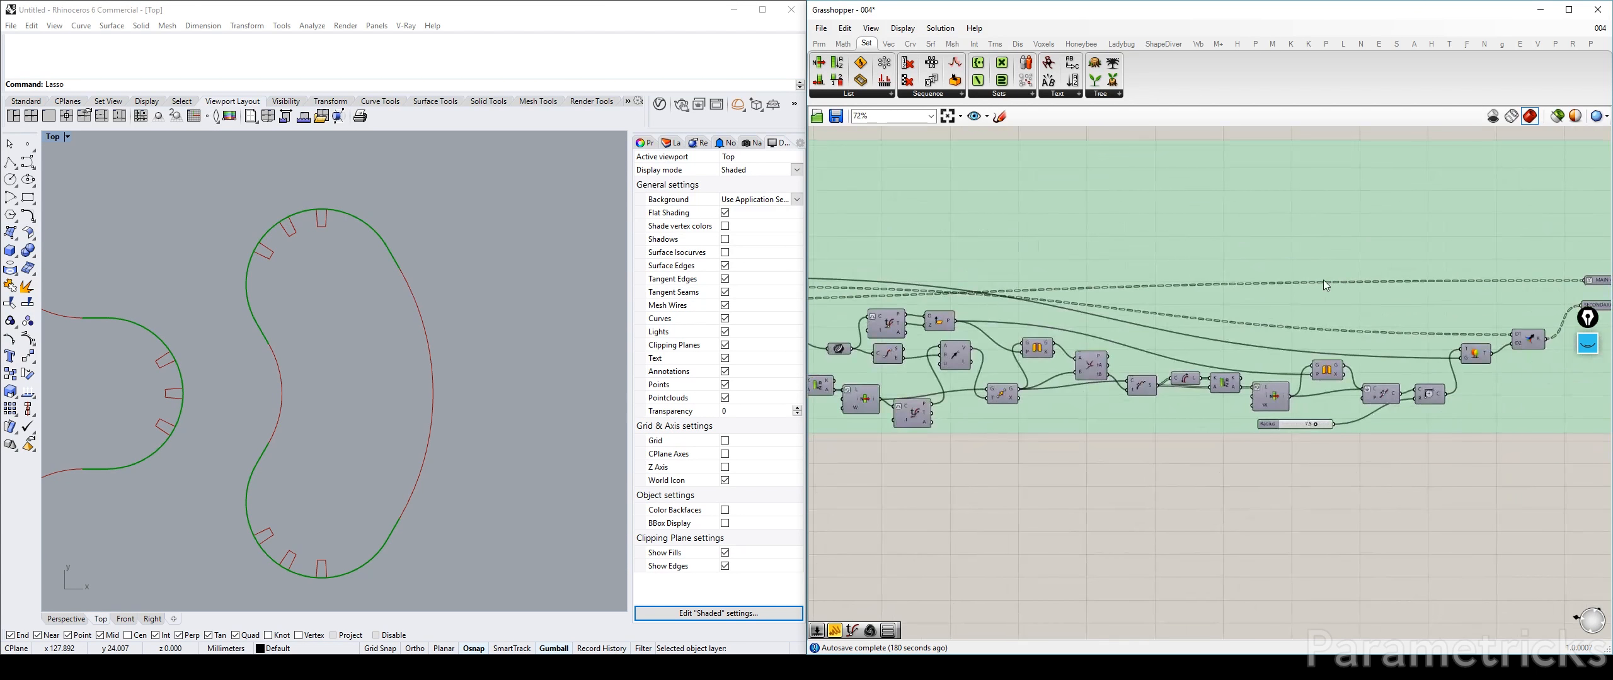
pyautogui.moveTo(1323, 280); pyautogui.dragTo(903, 272, button='right')
pyautogui.scroll(4, 1219, 257)
pyautogui.click(1220, 258)
pyautogui.click(1182, 290)
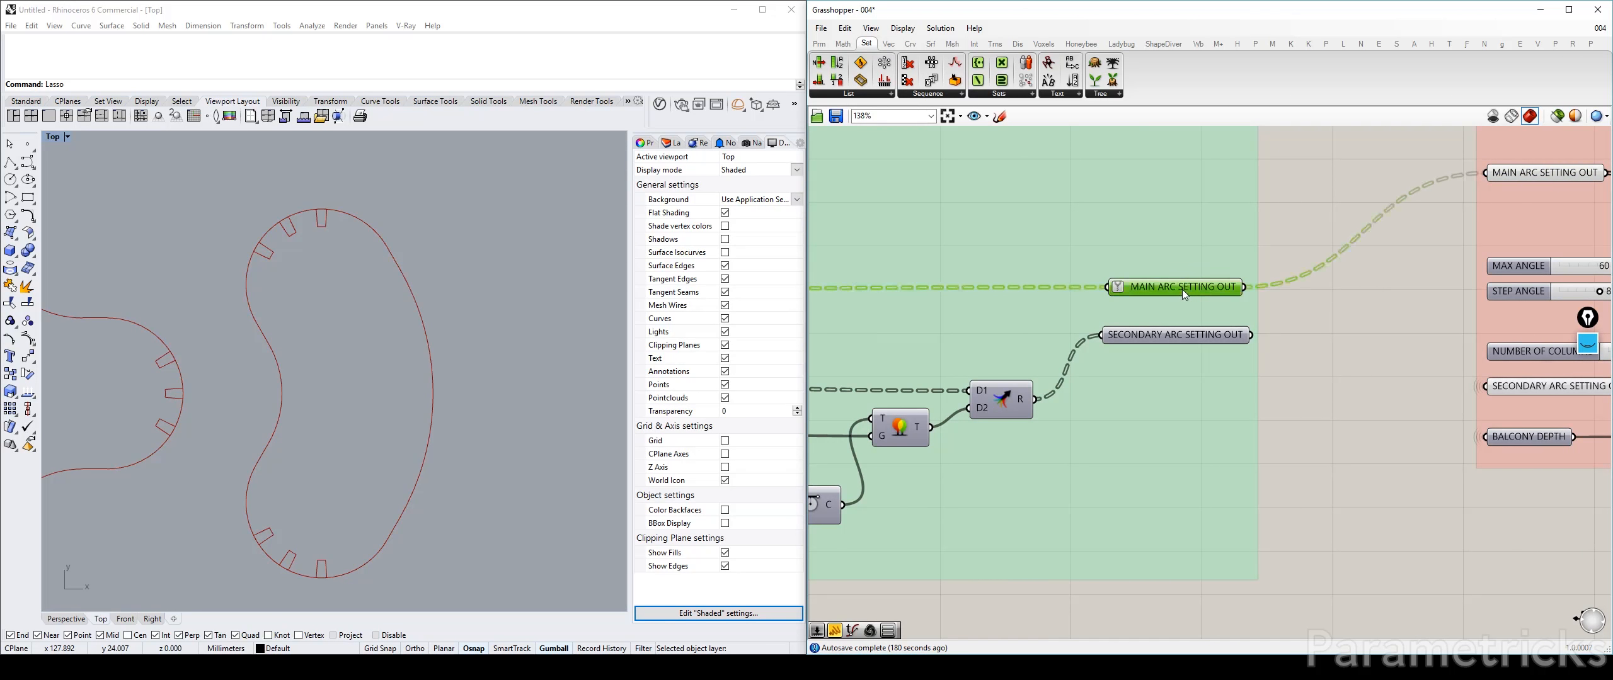
# Mark the concave inner arc, the rounded lower arc and the long outer arc with the pink pen and clear the annotations.
pyautogui.scroll(2, 329, 286)
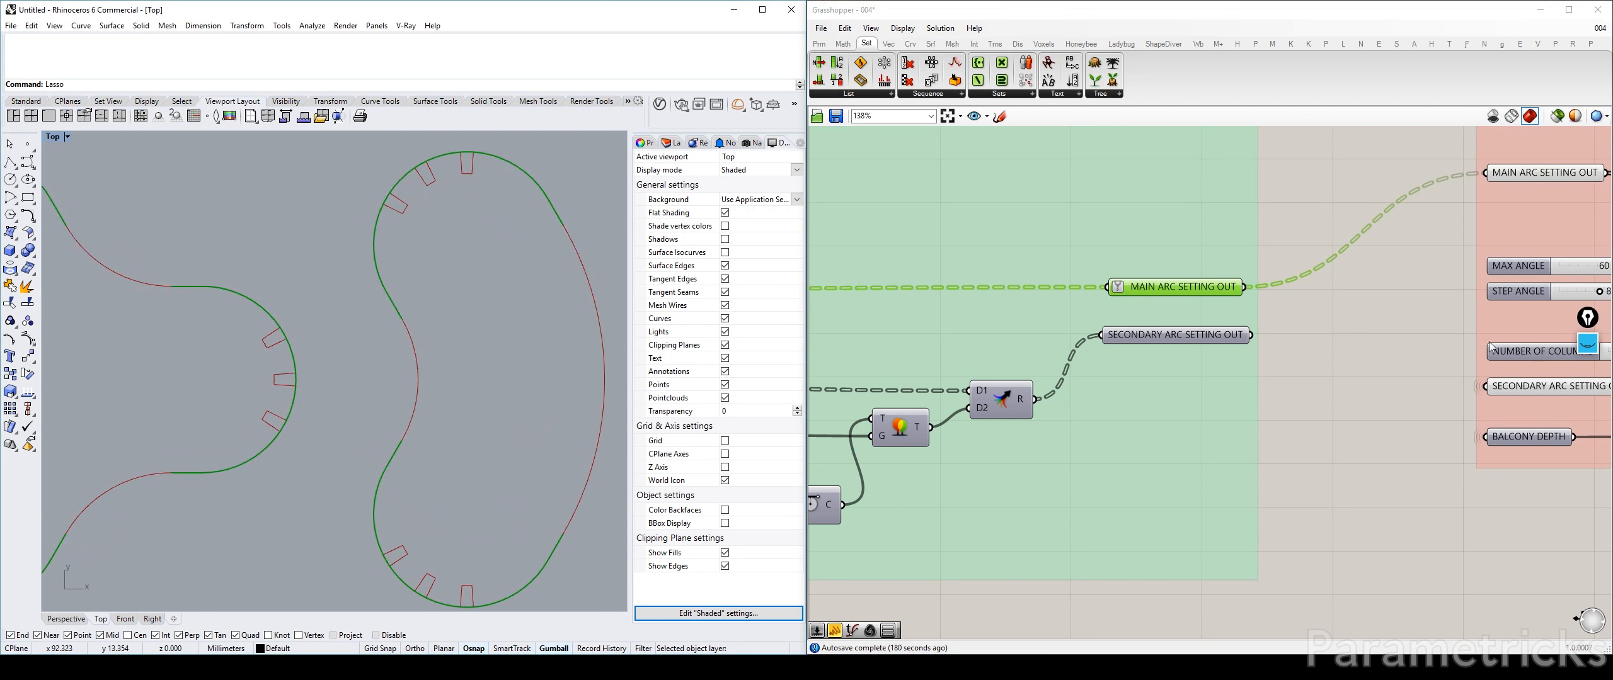
pyautogui.click(1588, 348)
pyautogui.moveTo(1588, 494)
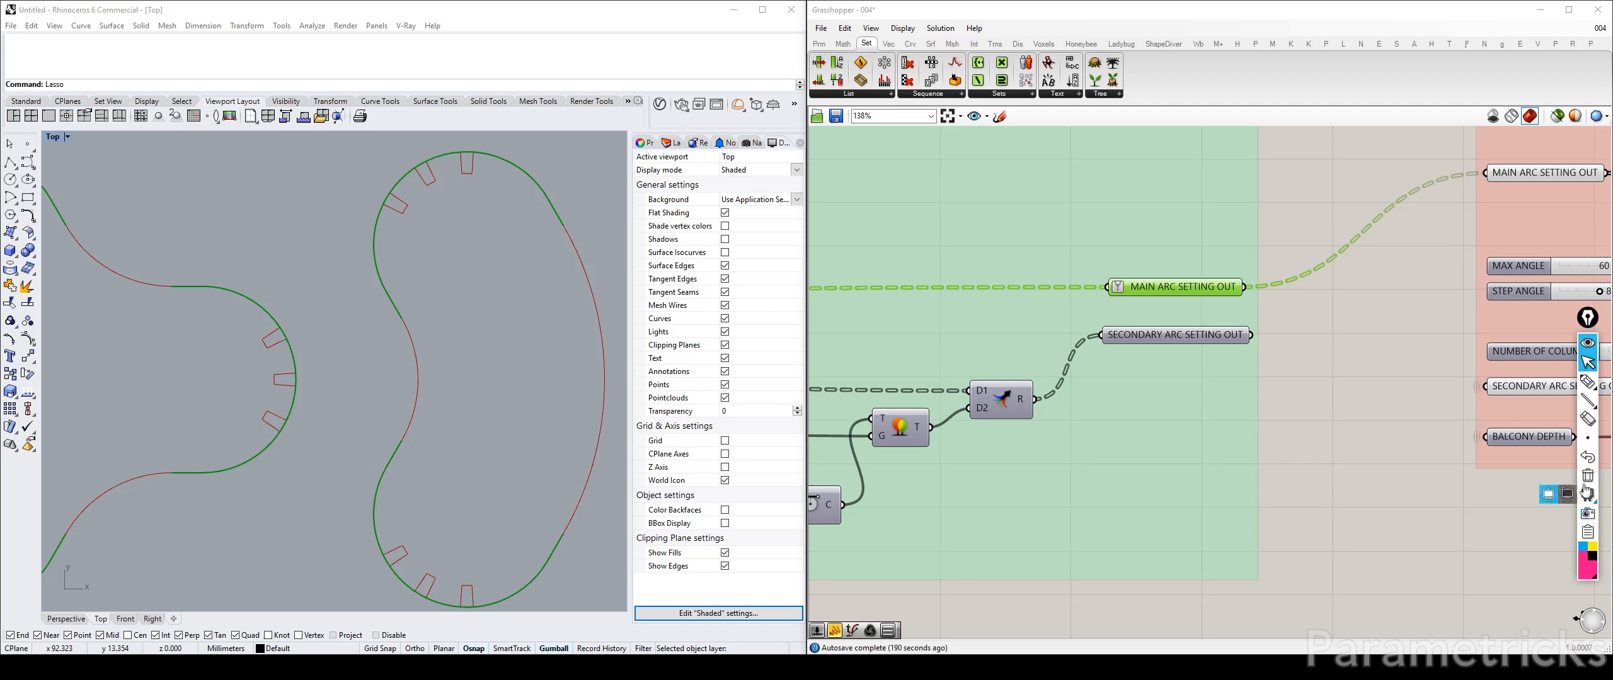
pyautogui.click(1588, 381)
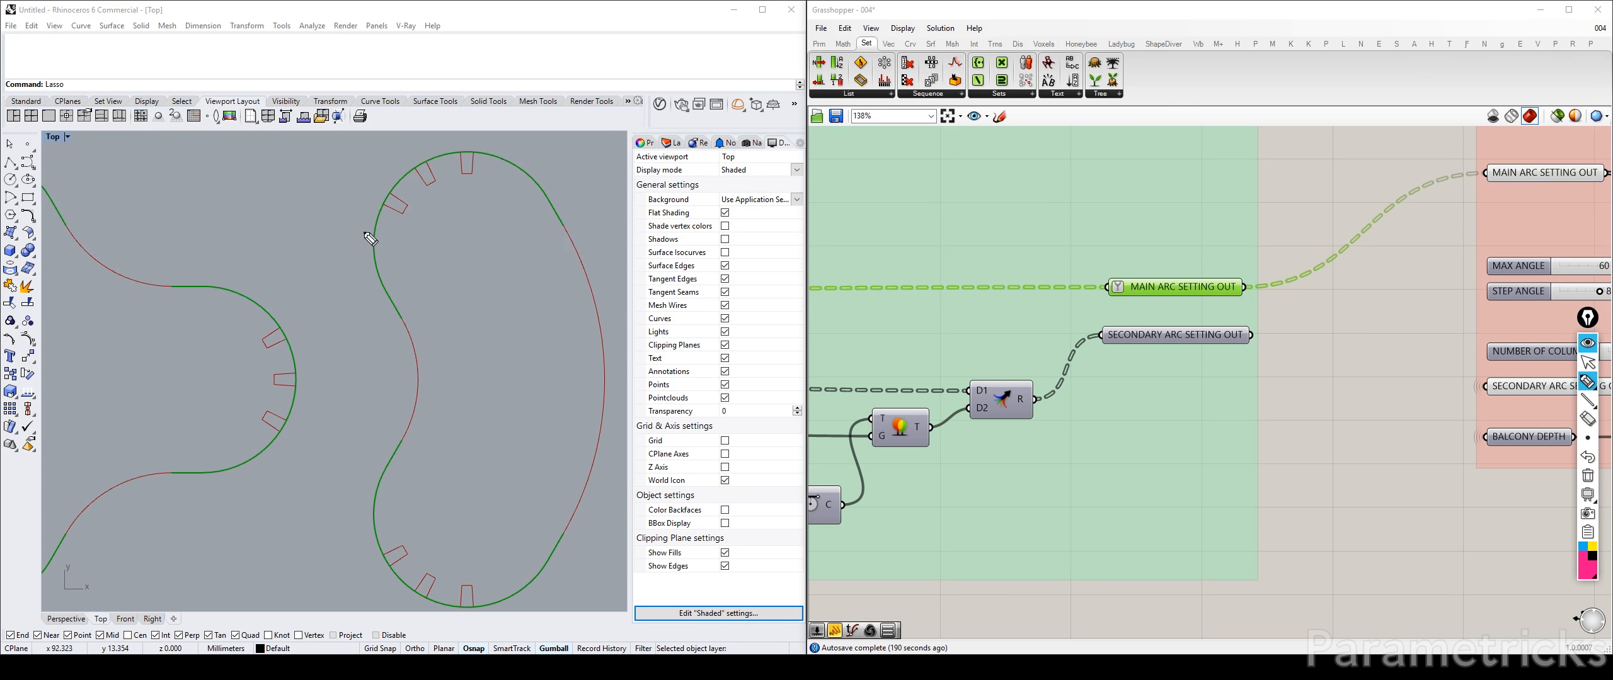
pyautogui.moveTo(387, 279)
pyautogui.mouseDown()
pyautogui.moveTo(368, 292)
pyautogui.moveTo(413, 315)
pyautogui.mouseUp()
pyautogui.moveTo(405, 292)
pyautogui.mouseDown()
pyautogui.moveTo(446, 324)
pyautogui.moveTo(420, 364)
pyautogui.moveTo(443, 366)
pyautogui.mouseUp()
pyautogui.moveTo(368, 294)
pyautogui.mouseDown()
pyautogui.moveTo(404, 394)
pyautogui.moveTo(373, 458)
pyautogui.moveTo(390, 471)
pyautogui.moveTo(382, 559)
pyautogui.moveTo(526, 577)
pyautogui.moveTo(550, 553)
pyautogui.mouseUp()
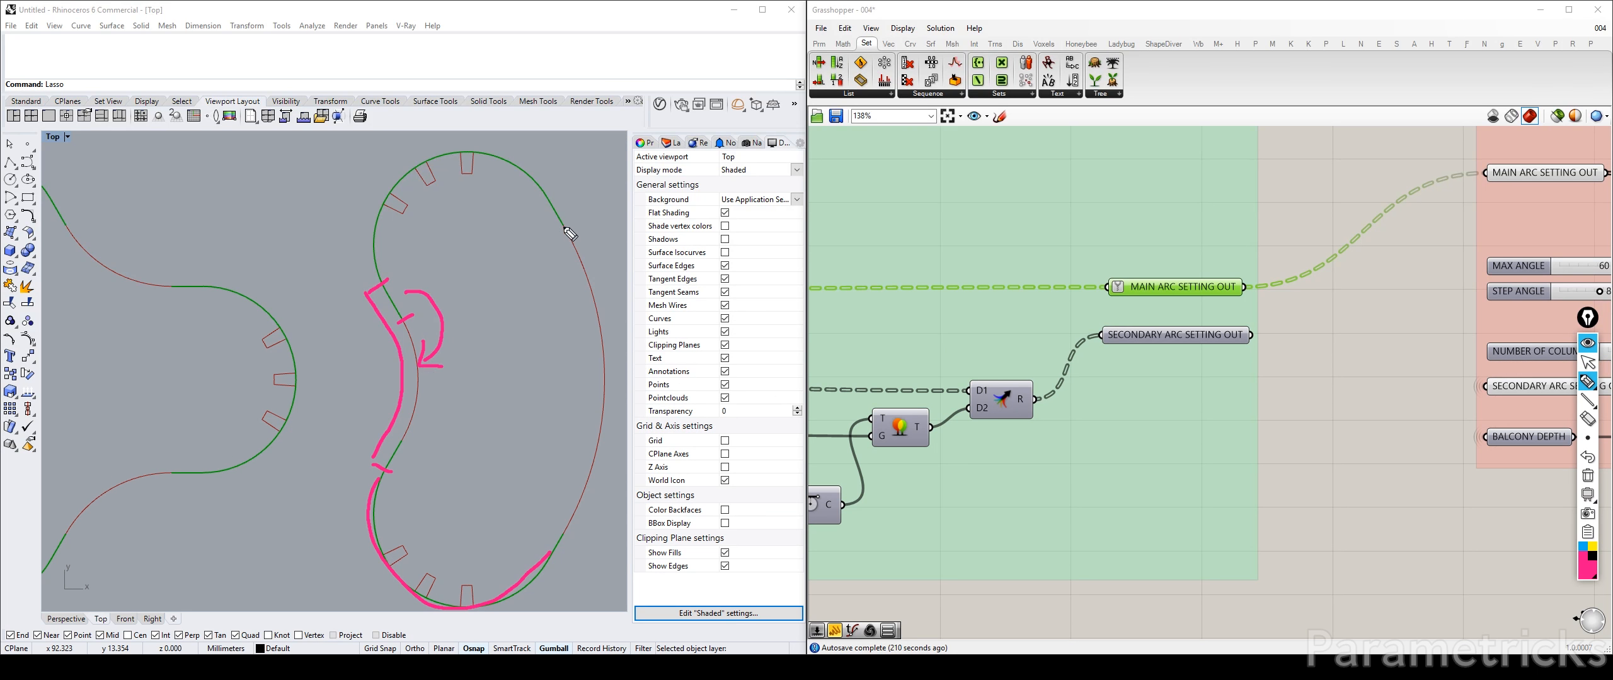
pyautogui.moveTo(565, 227)
pyautogui.mouseDown()
pyautogui.moveTo(596, 378)
pyautogui.moveTo(586, 522)
pyautogui.moveTo(558, 556)
pyautogui.mouseUp()
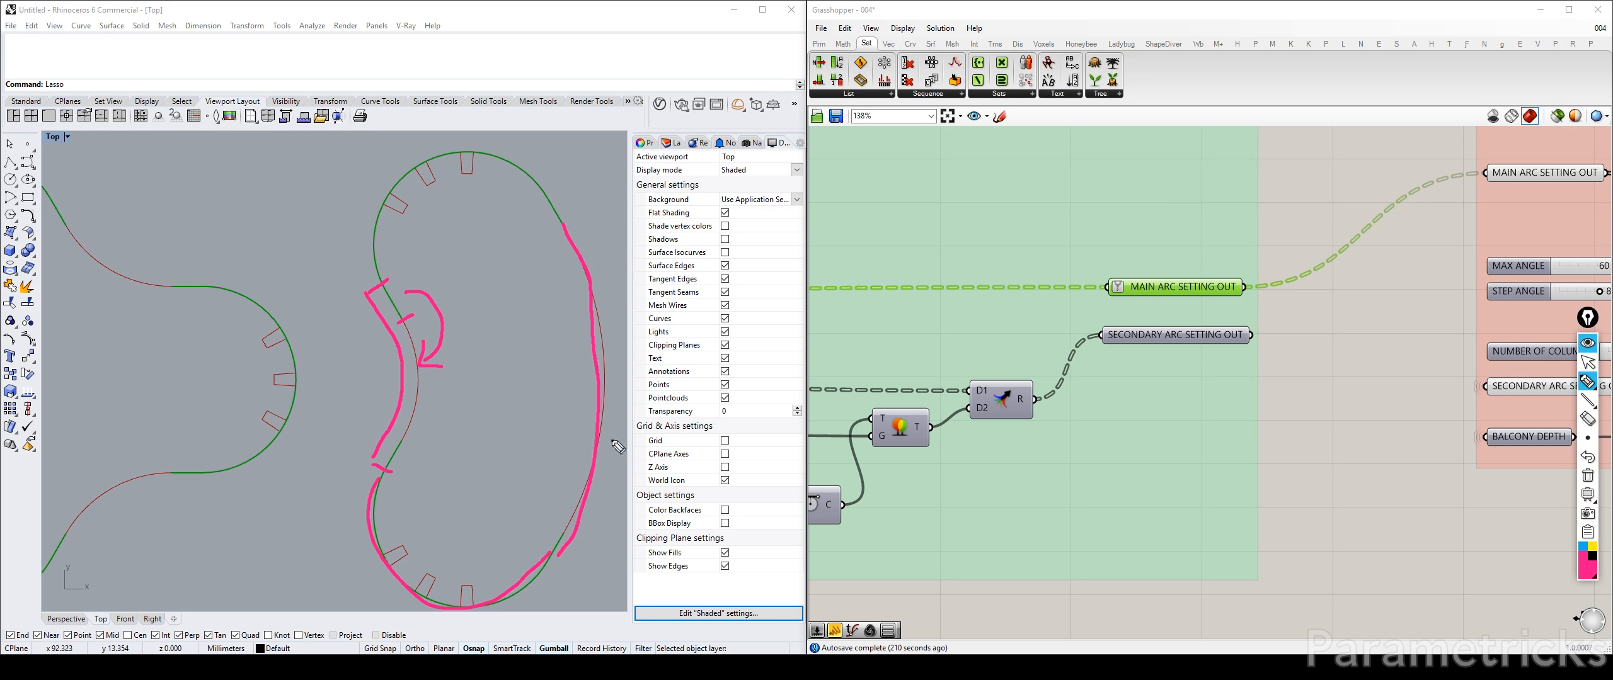
pyautogui.moveTo(1587, 382)
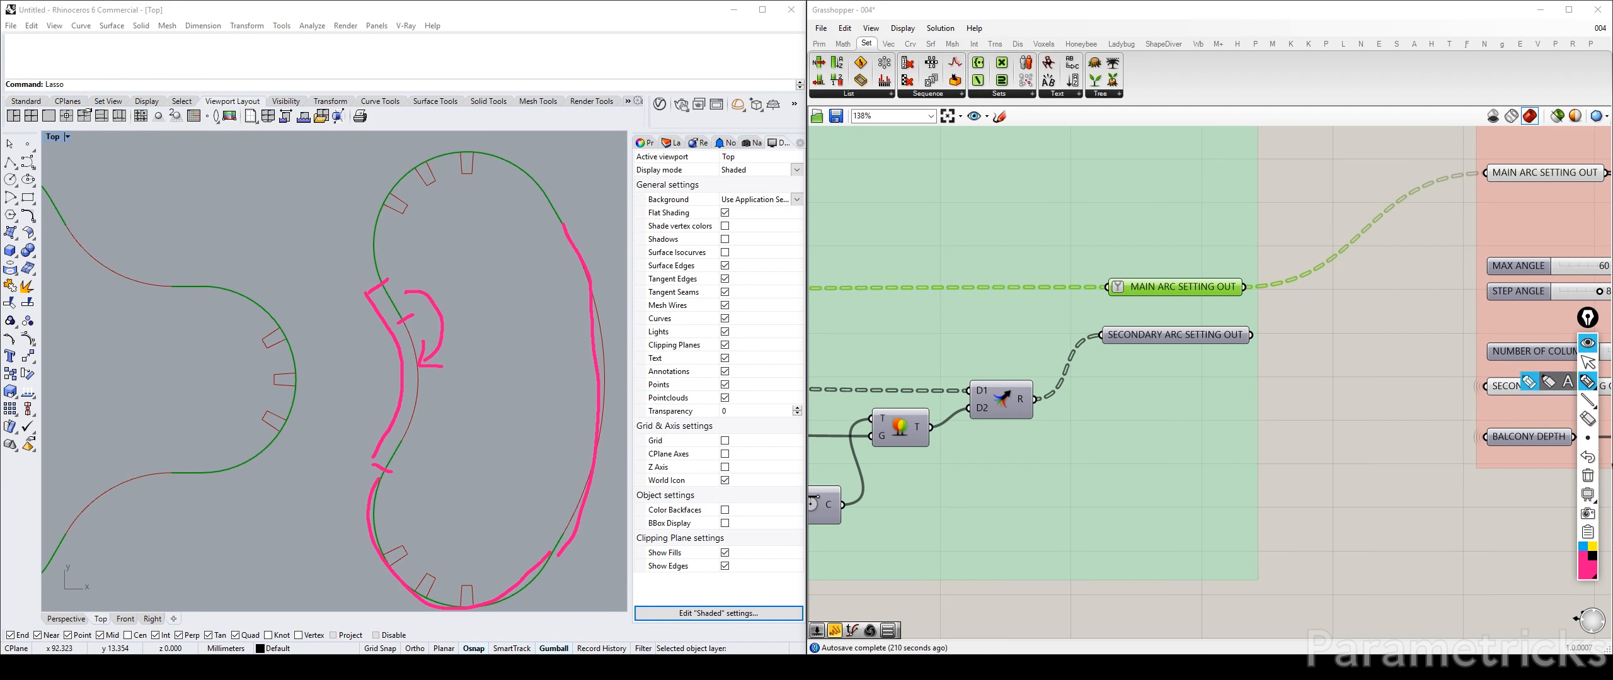
pyautogui.click(1597, 476)
pyautogui.click(1588, 362)
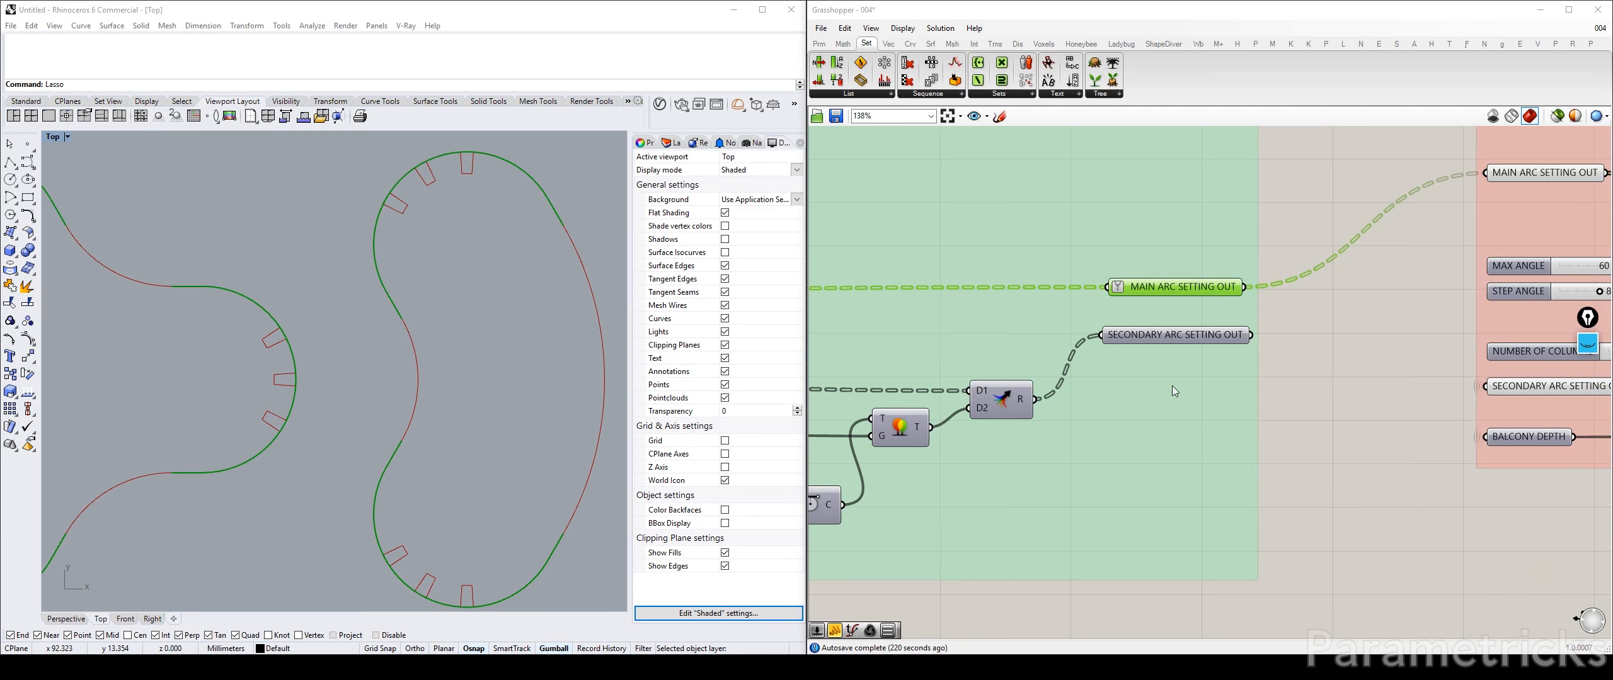
# Look through the MAIN SETTING OUT OUTLINE components and select the MAIN ARC SETTING OUT parameter at the end of the group.
pyautogui.scroll(-3, 1172, 386)
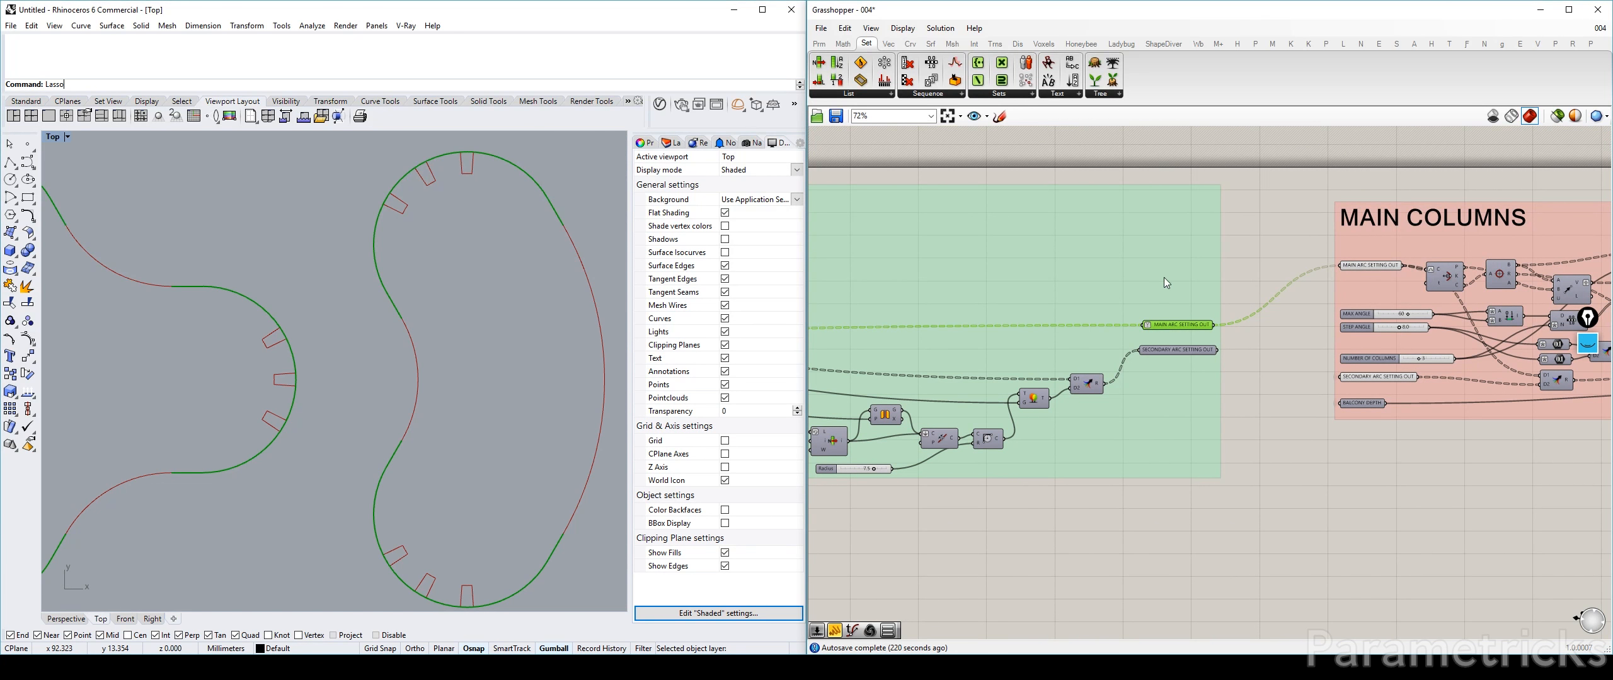
pyautogui.moveTo(1164, 277); pyautogui.dragTo(1352, 194, button='right')
pyautogui.moveTo(914, 251); pyautogui.dragTo(1280, 257, button='right')
pyautogui.moveTo(996, 216); pyautogui.dragTo(1296, 212, button='right')
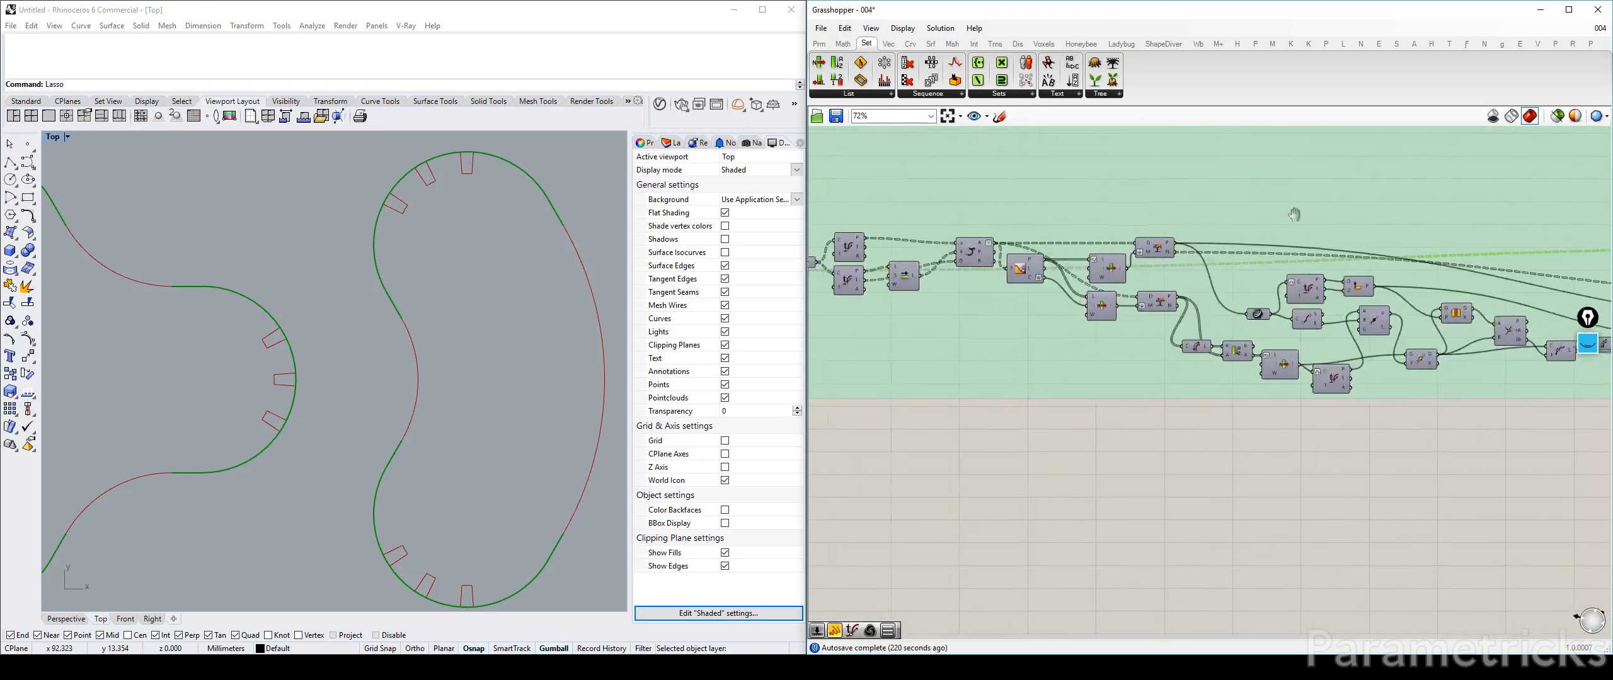
pyautogui.moveTo(1059, 223); pyautogui.dragTo(1166, 306, button='right')
pyautogui.moveTo(1544, 323); pyautogui.dragTo(851, 286, button='right')
pyautogui.scroll(-2, 852, 287)
pyautogui.scroll(4, 1290, 299)
pyautogui.click(1285, 309)
pyautogui.click(1153, 291)
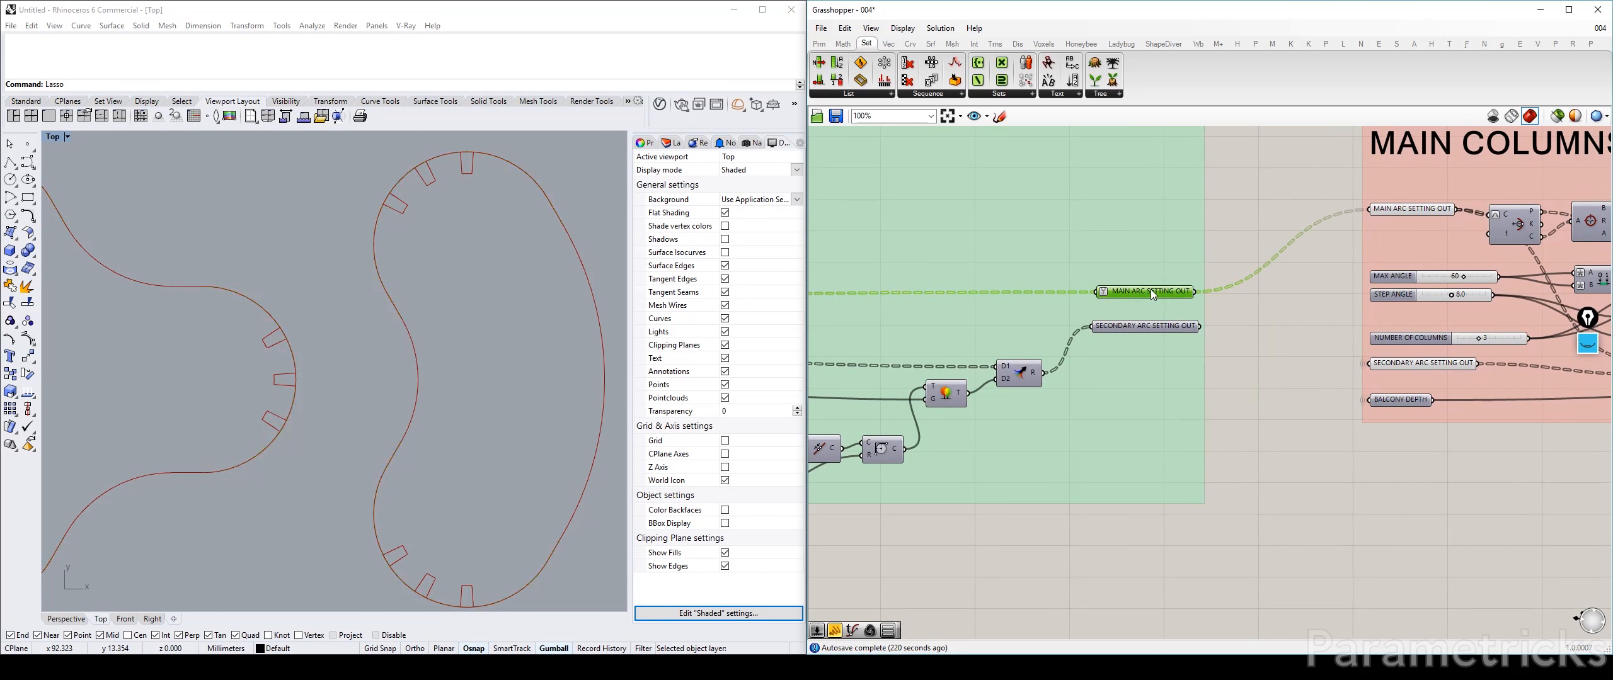
# Trace the wire from MAIN ARC SETTING OUT back to its source and select the Extend Curve component.
pyautogui.scroll(-3, 1134, 292)
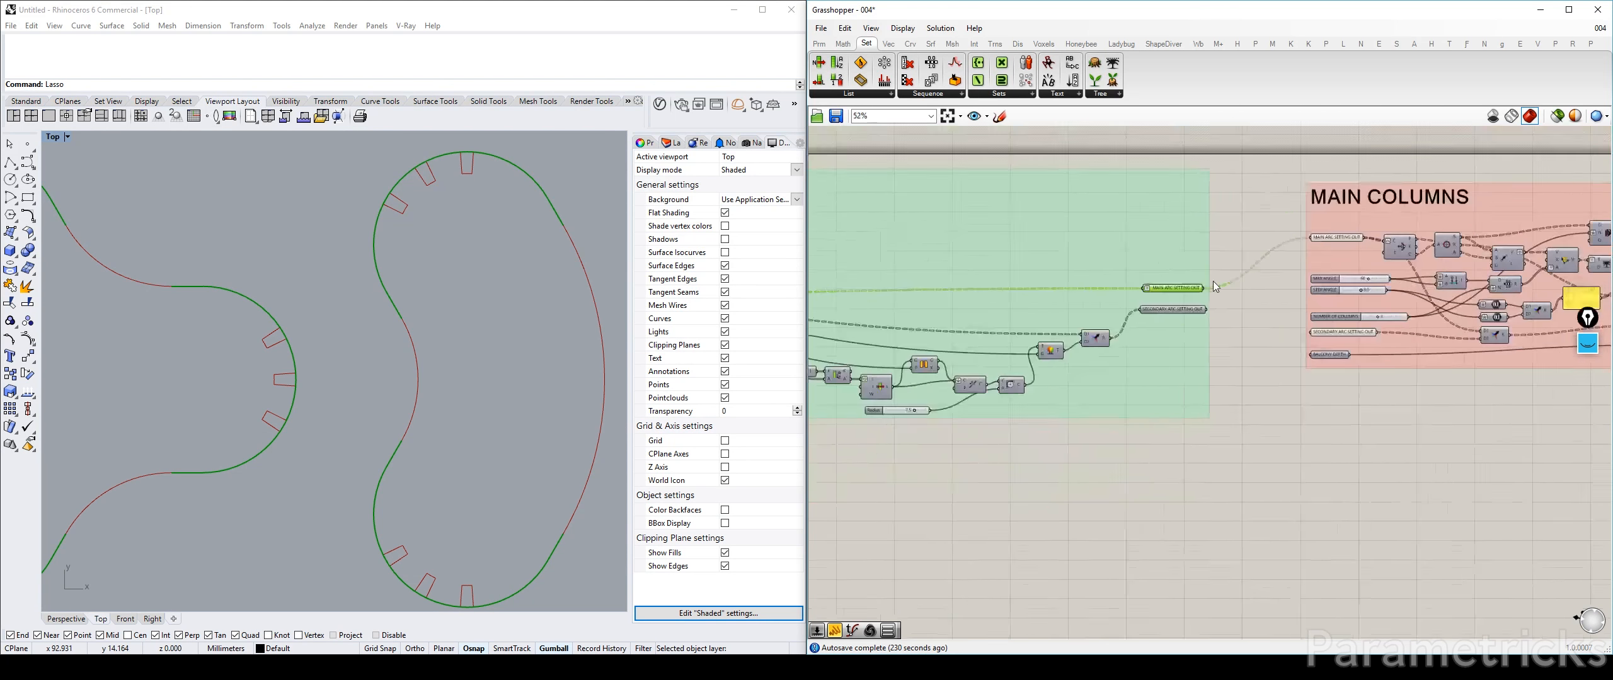
pyautogui.moveTo(882, 297); pyautogui.dragTo(1104, 293, button='right')
pyautogui.scroll(2, 1103, 293)
pyautogui.moveTo(945, 283); pyautogui.dragTo(949, 220)
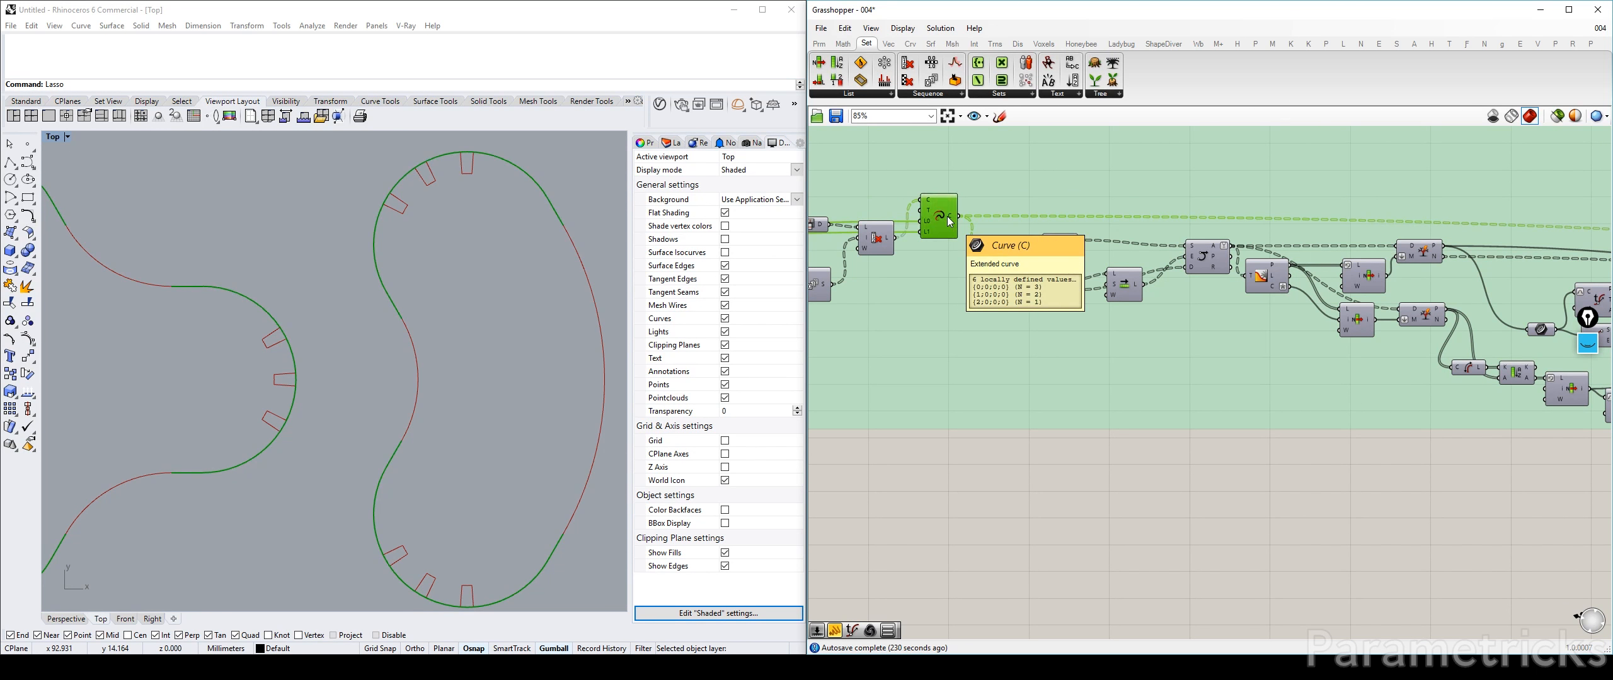
pyautogui.scroll(2, 950, 221)
pyautogui.moveTo(958, 233); pyautogui.dragTo(1008, 258, button='right')
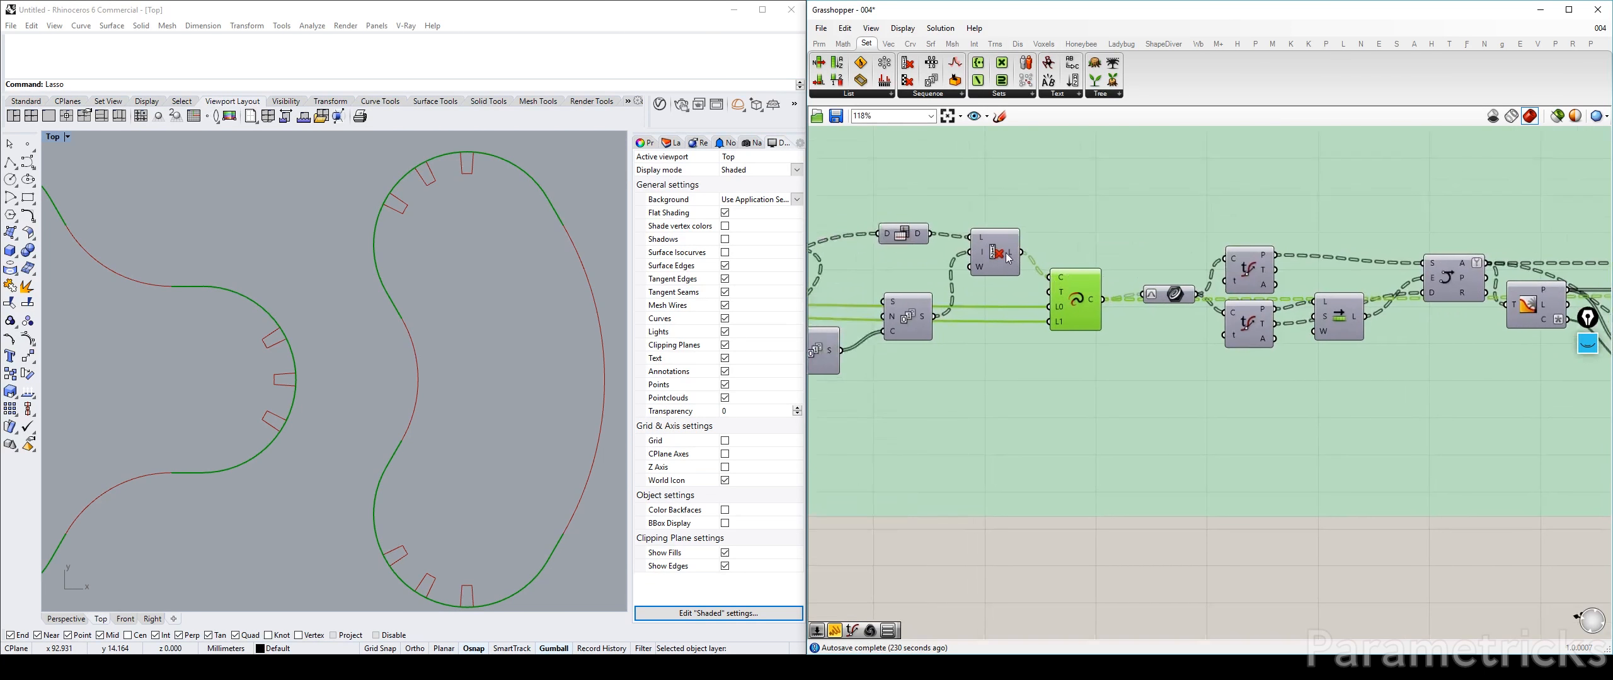
# Turn on the preview of the Cull Index component and turn off the preview of the Extend Curve component.
pyautogui.click(1008, 257)
pyautogui.moveTo(391, 294); pyautogui.dragTo(370, 341, button='right')
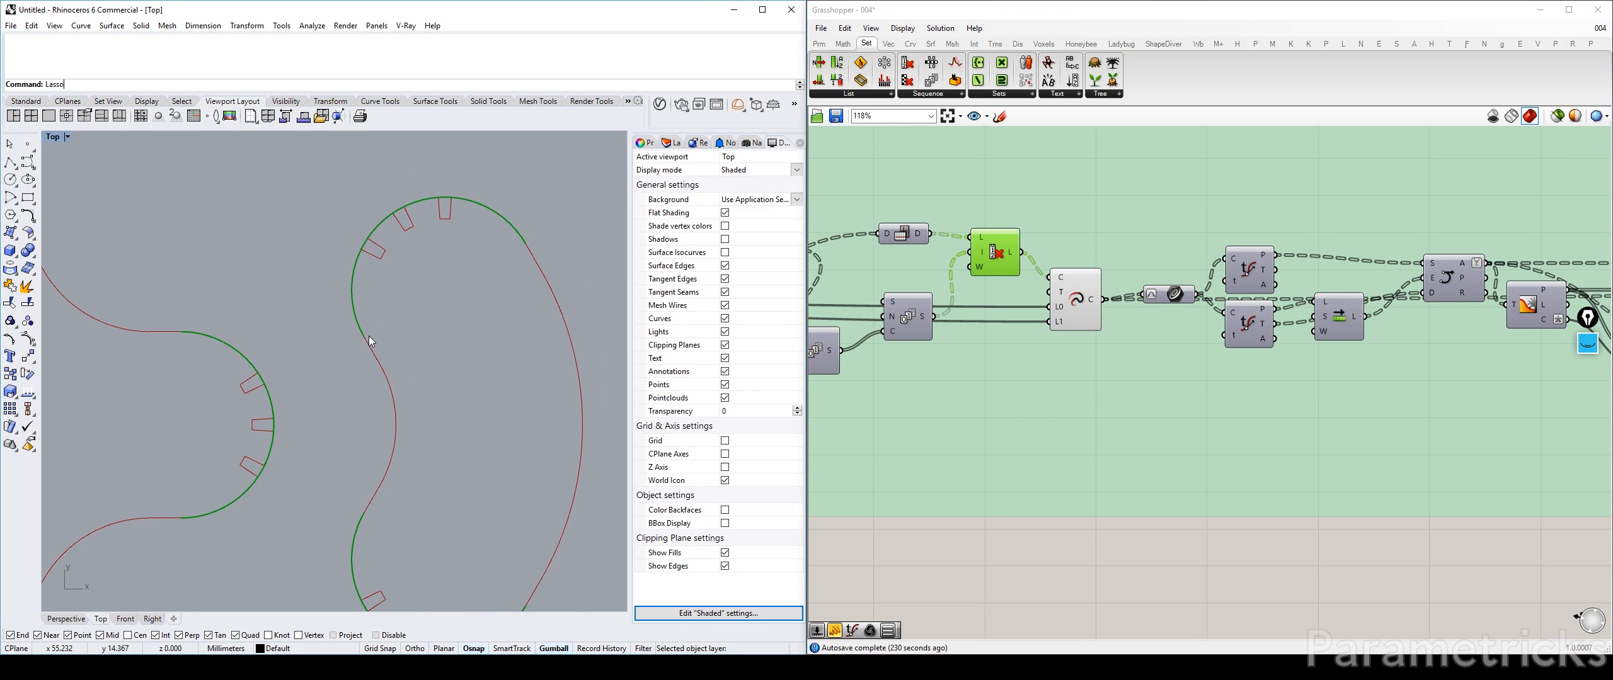
pyautogui.scroll(-4, 1127, 225)
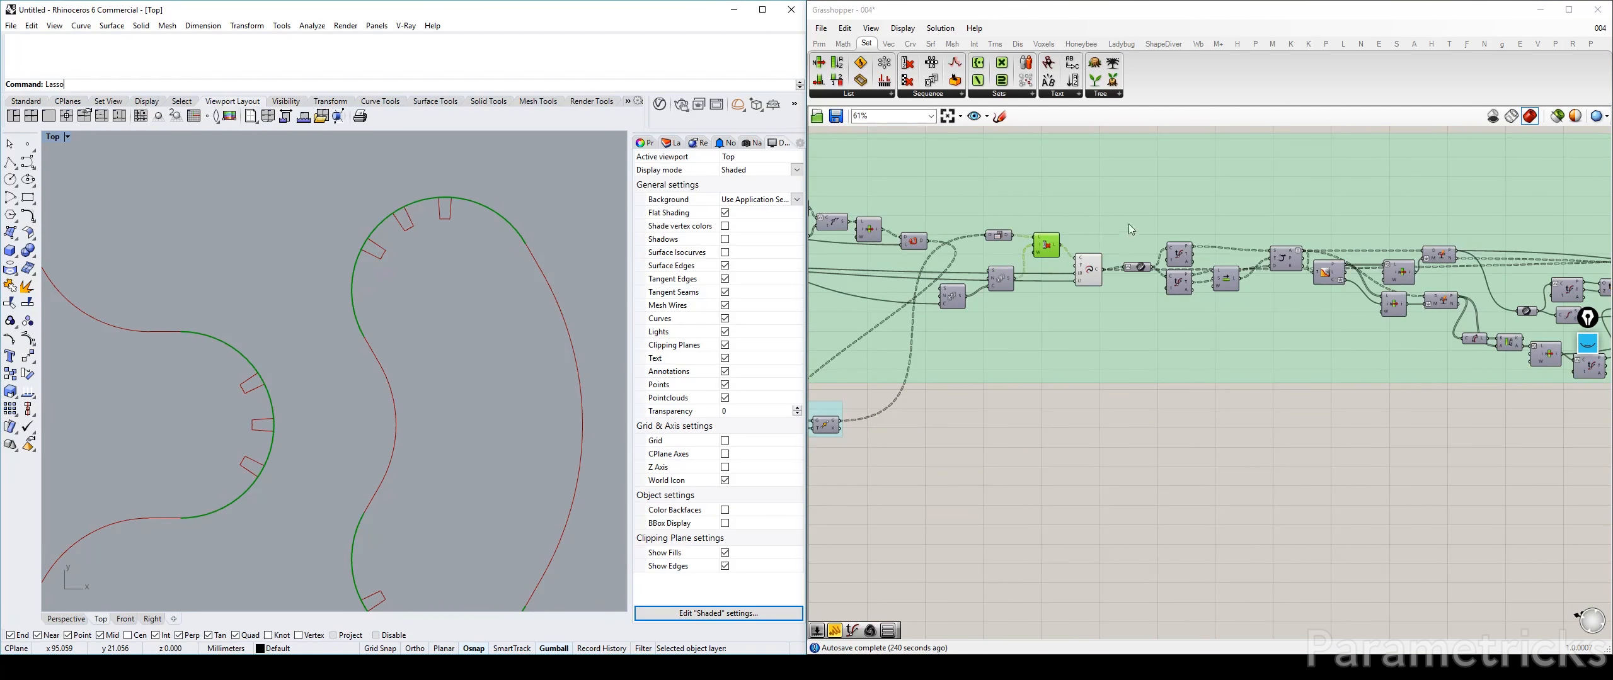
pyautogui.moveTo(1129, 224); pyautogui.dragTo(912, 350, button='right')
pyautogui.click(915, 342)
pyautogui.click(1014, 433)
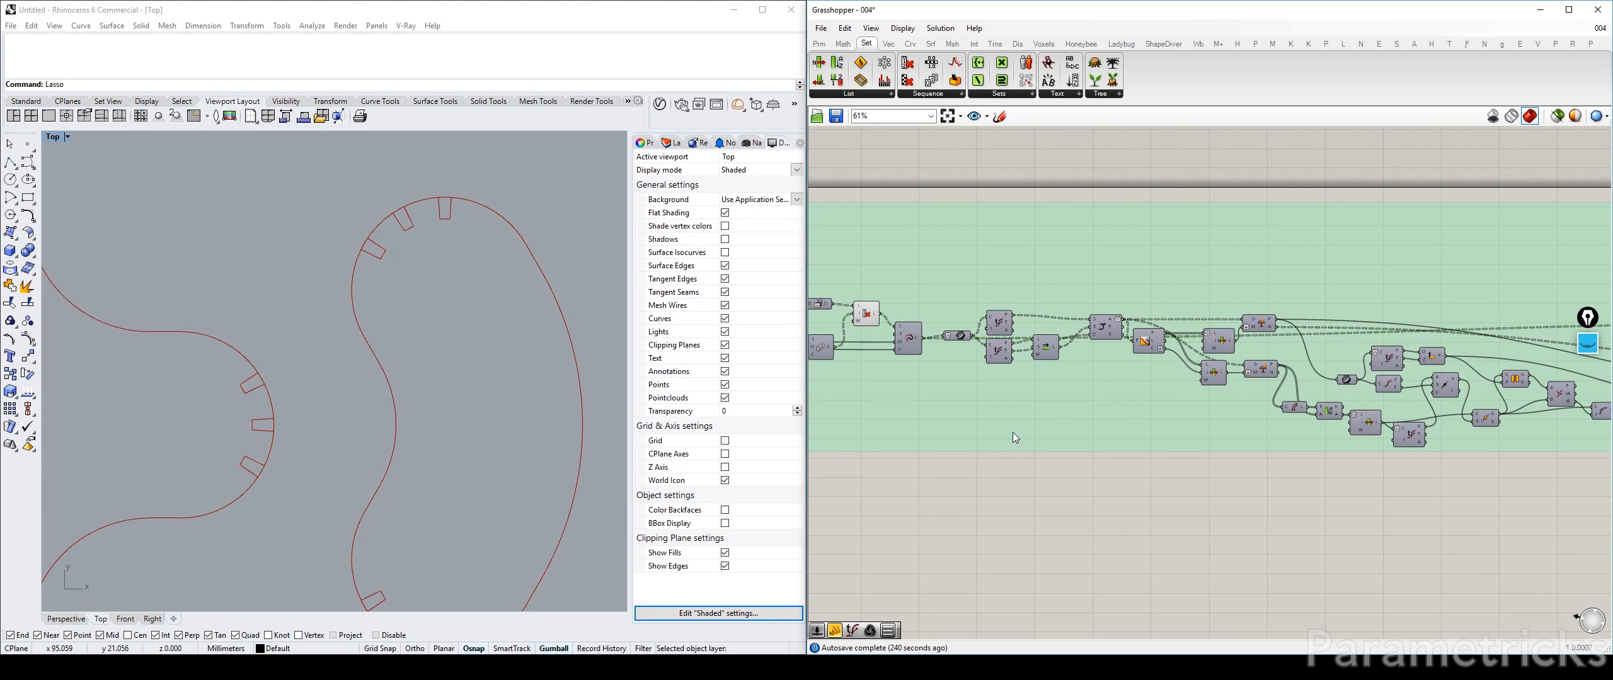
# Connect the Cull Index output to the MAIN ARC SETTING OUT parameter in place of the Extend Curve output.
pyautogui.scroll(-2, 930, 291)
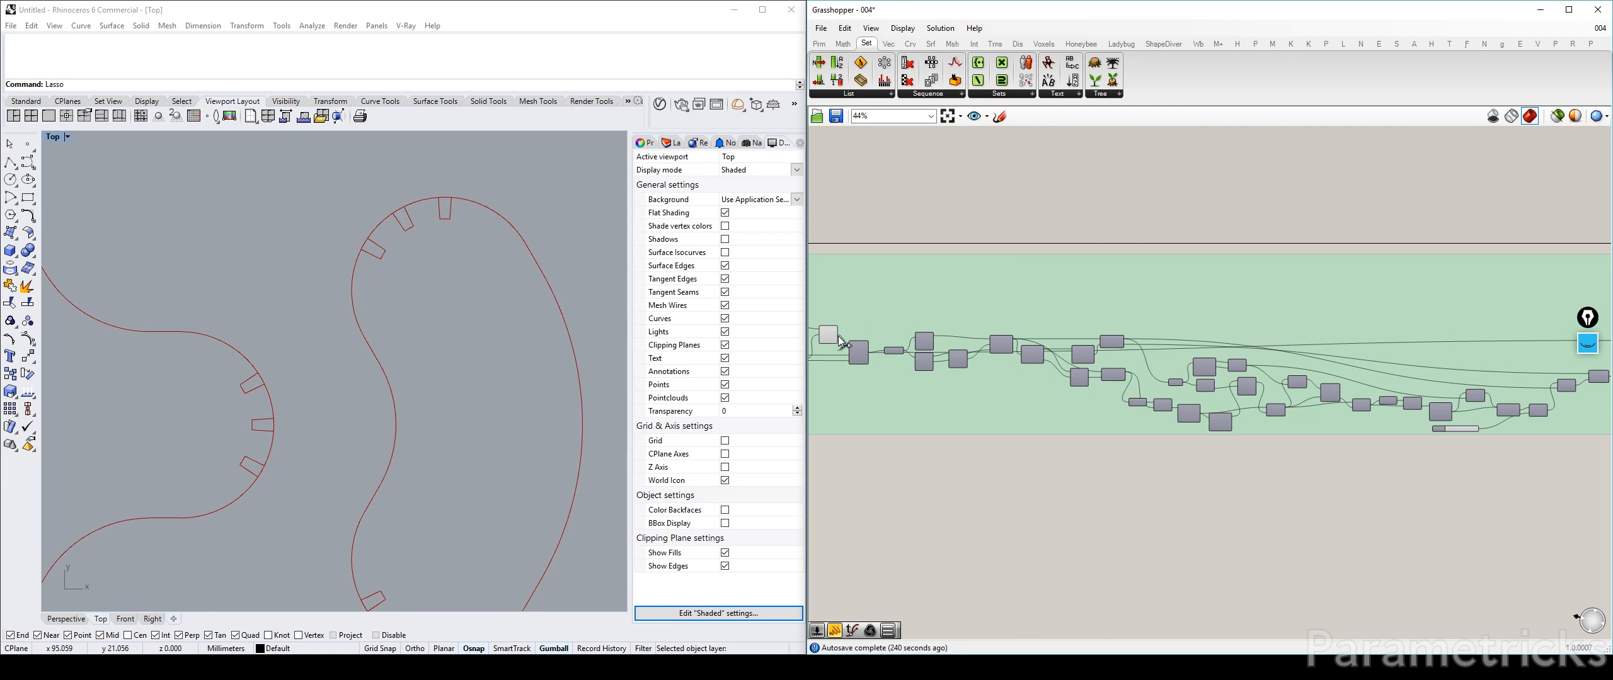
pyautogui.moveTo(838, 336); pyautogui.dragTo(1443, 308)
pyautogui.scroll(-3, 1266, 311)
pyautogui.scroll(8, 1481, 309)
pyautogui.scroll(-4, 1134, 321)
pyautogui.moveTo(1134, 321); pyautogui.dragTo(1397, 263, button='right')
pyautogui.moveTo(1008, 252); pyautogui.dragTo(1074, 269, button='right')
pyautogui.scroll(2, 1090, 219)
# Turn off the previews of the Cull Index component and the MAIN ARC SETTING OUT parameter at the end of the outline group.
pyautogui.click(964, 243)
pyautogui.hotkey('ctrl', 'q')
pyautogui.scroll(-4, 1040, 275)
pyautogui.scroll(6, 1086, 282)
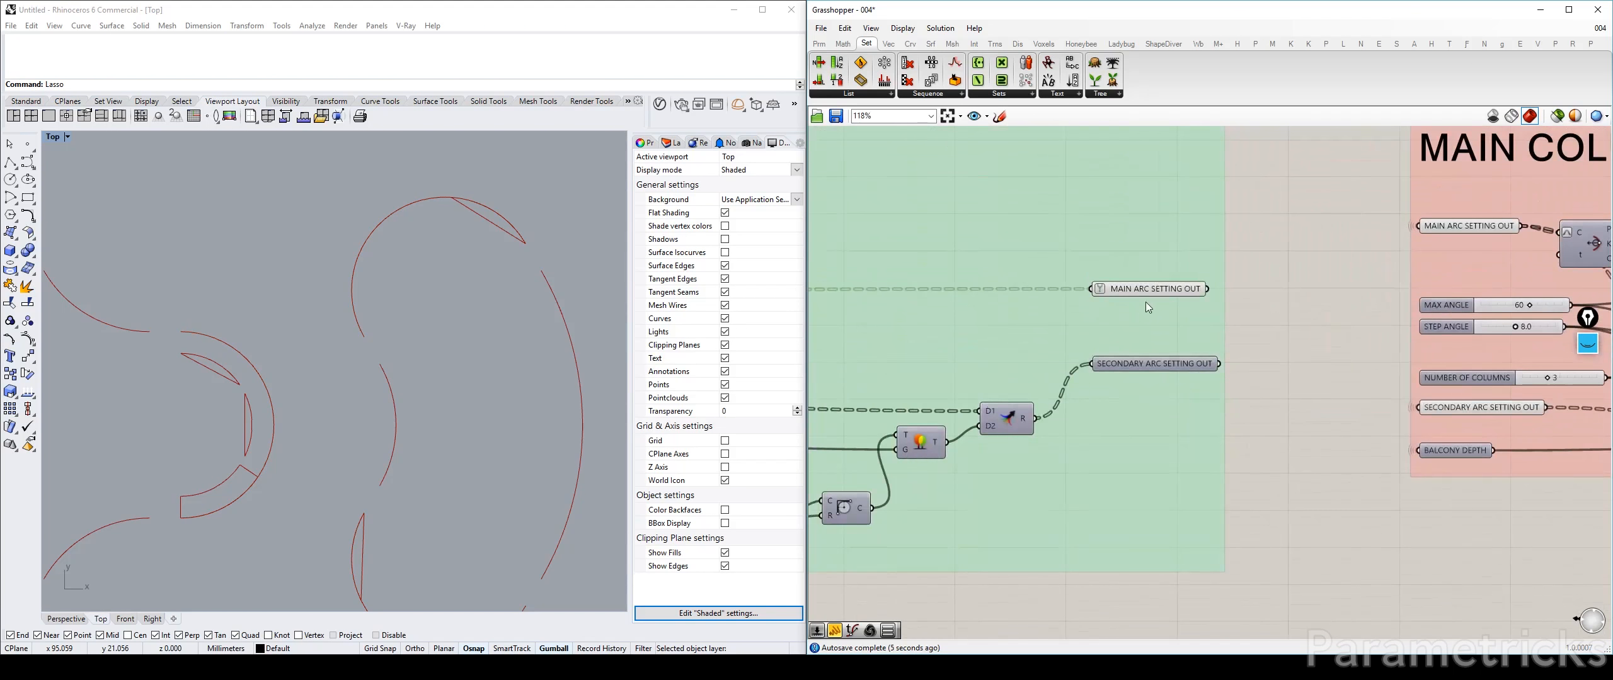
pyautogui.click(1146, 290)
# Turn off the previews of the SECONDARY ARC SETTING OUT and MAIN ARC SETTING OUT inputs in the MAIN COLUMNS group.
pyautogui.scroll(-4, 1308, 277)
pyautogui.moveTo(1309, 277); pyautogui.dragTo(962, 296, button='right')
pyautogui.moveTo(1427, 296); pyautogui.dragTo(1096, 256, button='right')
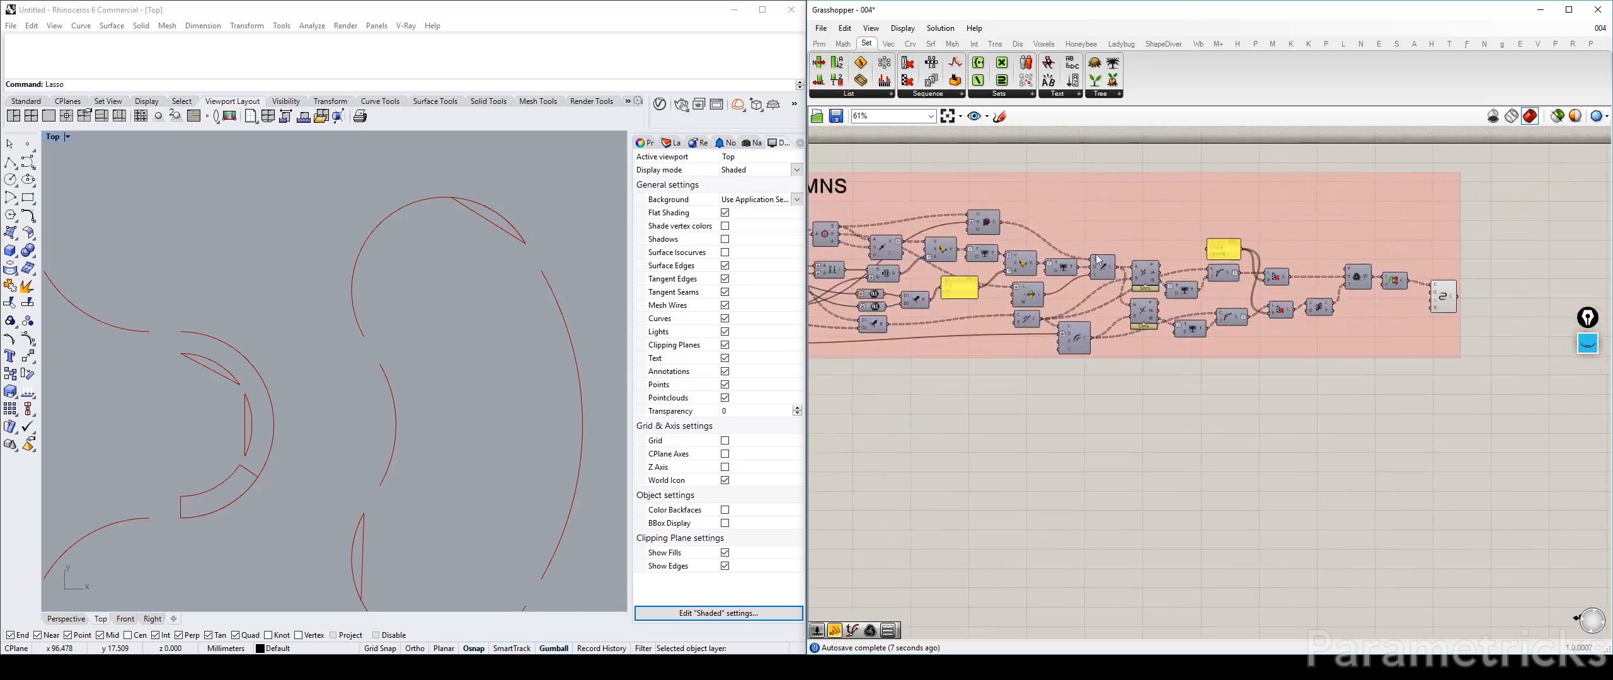
pyautogui.moveTo(1198, 288); pyautogui.dragTo(1397, 264, button='right')
pyautogui.scroll(4, 977, 307)
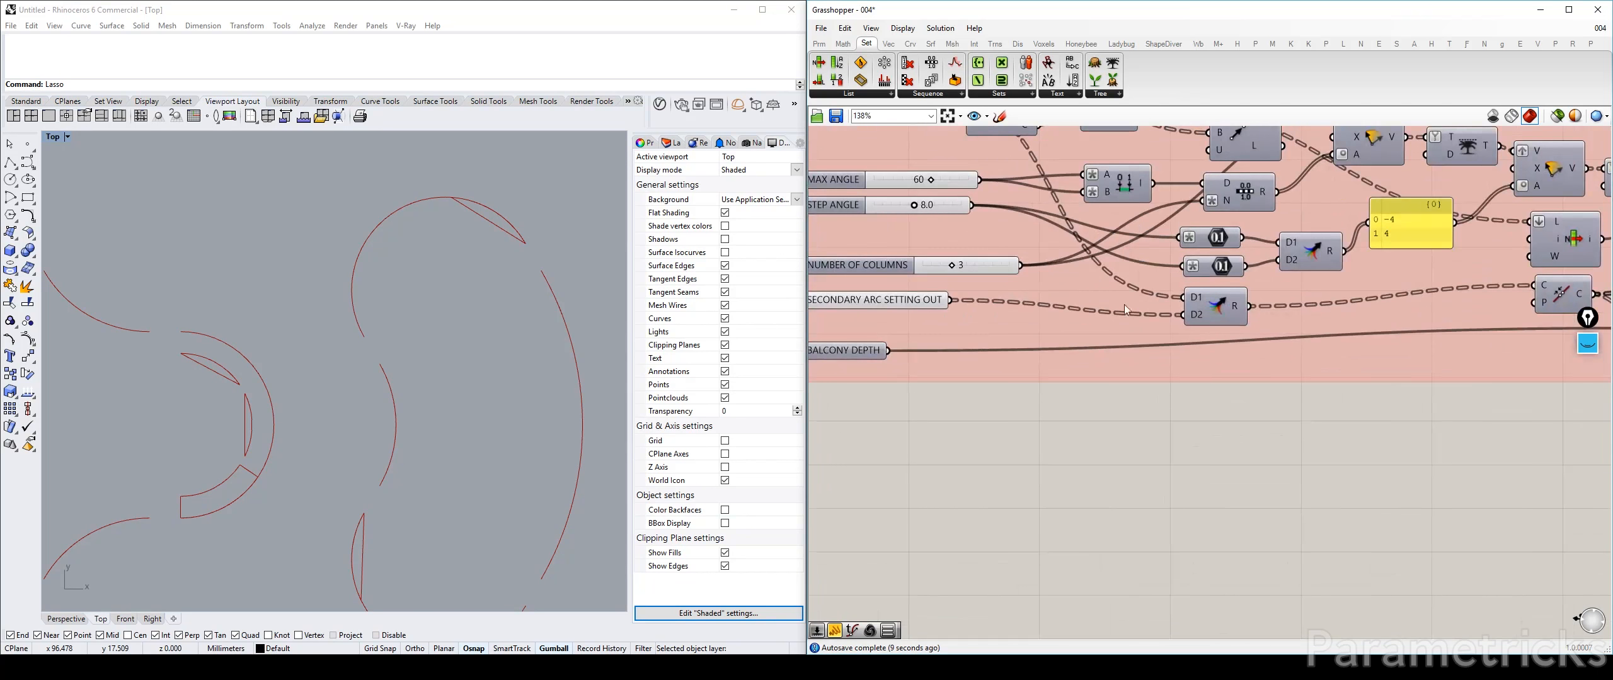
pyautogui.click(882, 300)
pyautogui.hotkey('ctrl', 'q')
pyautogui.click(1223, 308)
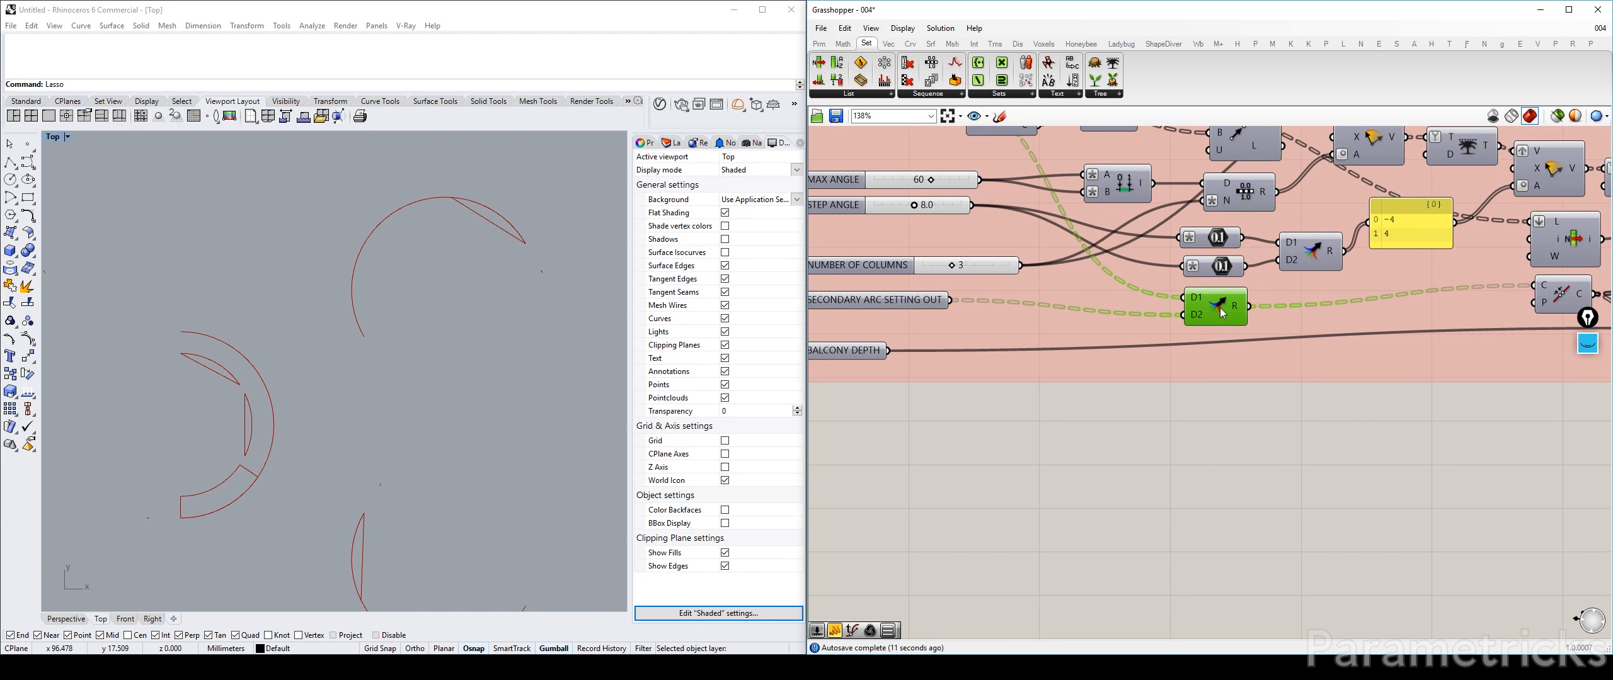
pyautogui.scroll(-3, 1209, 307)
pyautogui.click(1042, 197)
pyautogui.hotkey('ctrl', 'q')
# Turn on the preview of the Join Curves component in the MAIN COLUMNS group and inspect its curves in the Top viewport.
pyautogui.moveTo(1428, 327); pyautogui.dragTo(1133, 297, button='right')
pyautogui.scroll(2, 1134, 301)
pyautogui.click(1071, 256)
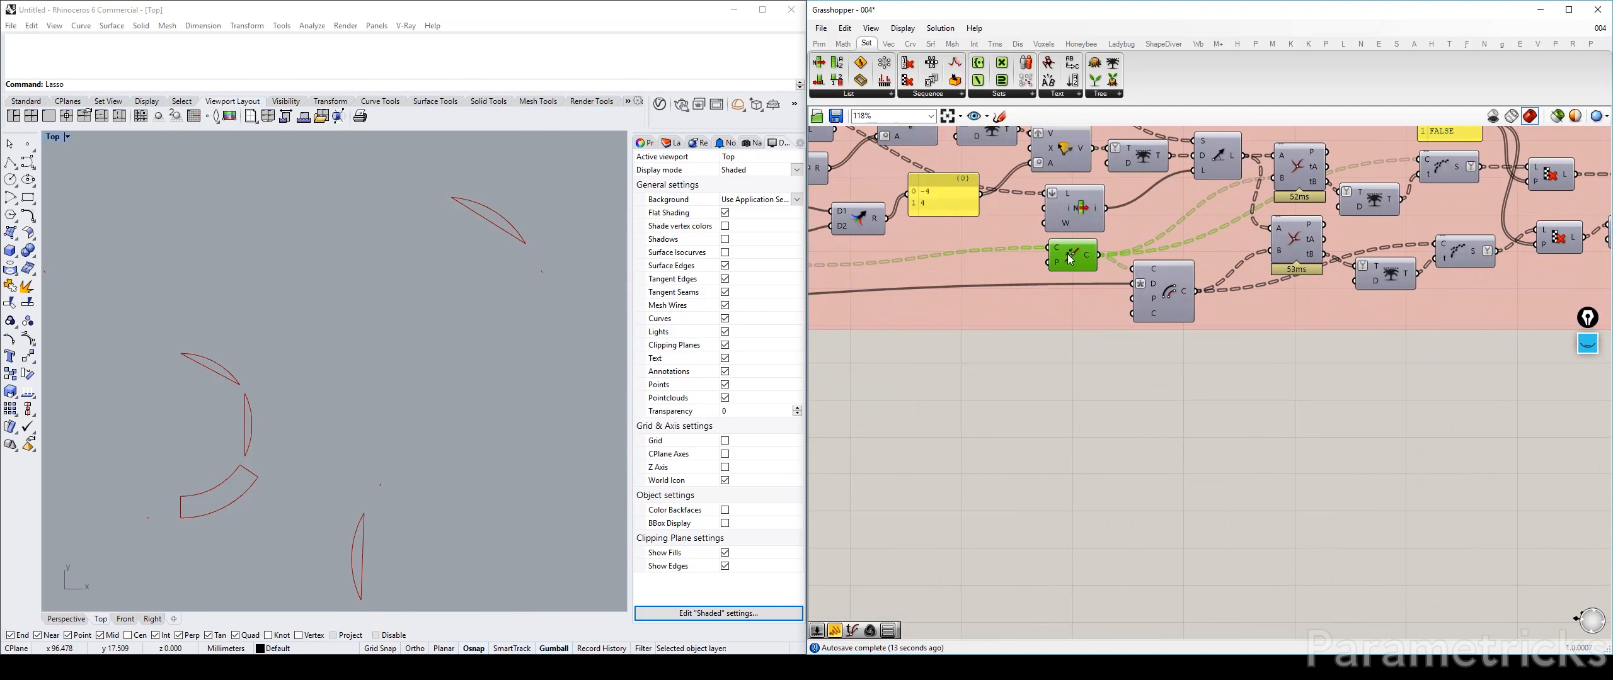
pyautogui.scroll(-3, 440, 259)
pyautogui.moveTo(440, 258); pyautogui.dragTo(326, 288, button='right')
pyautogui.scroll(3, 307, 260)
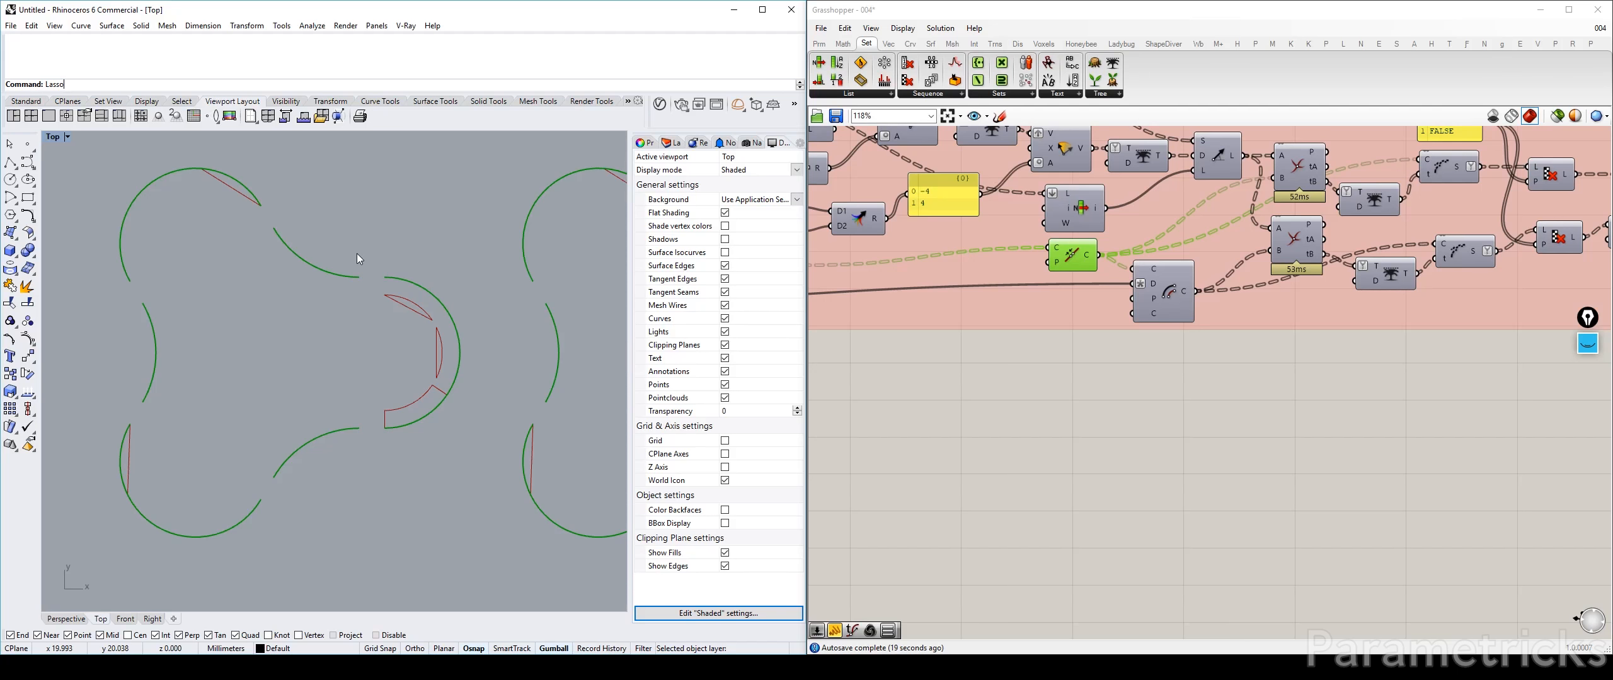
# Select the SECONDARY ARC SETTING OUT parameter in the outline group and examine its arcs in the Top viewport.
pyautogui.click(1210, 232)
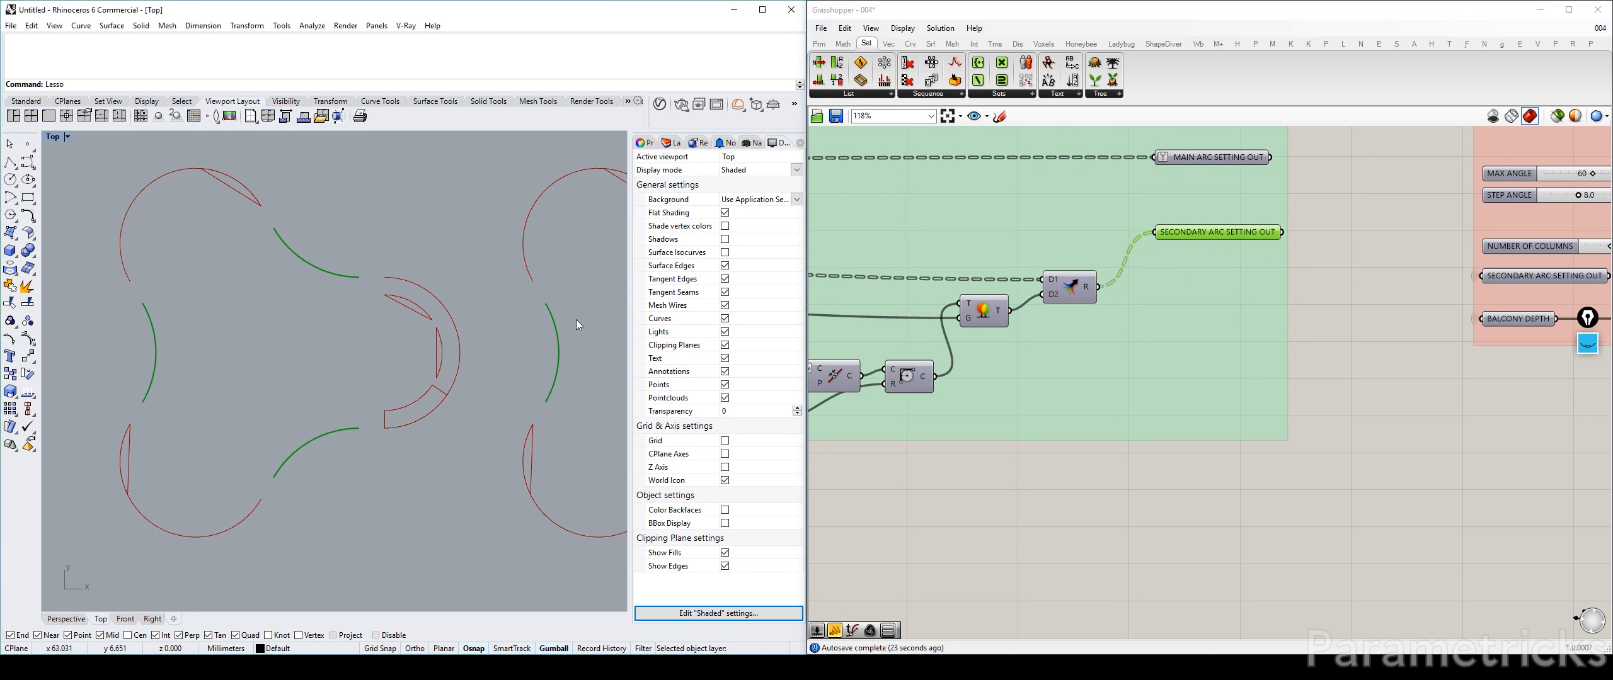
pyautogui.scroll(3, 576, 320)
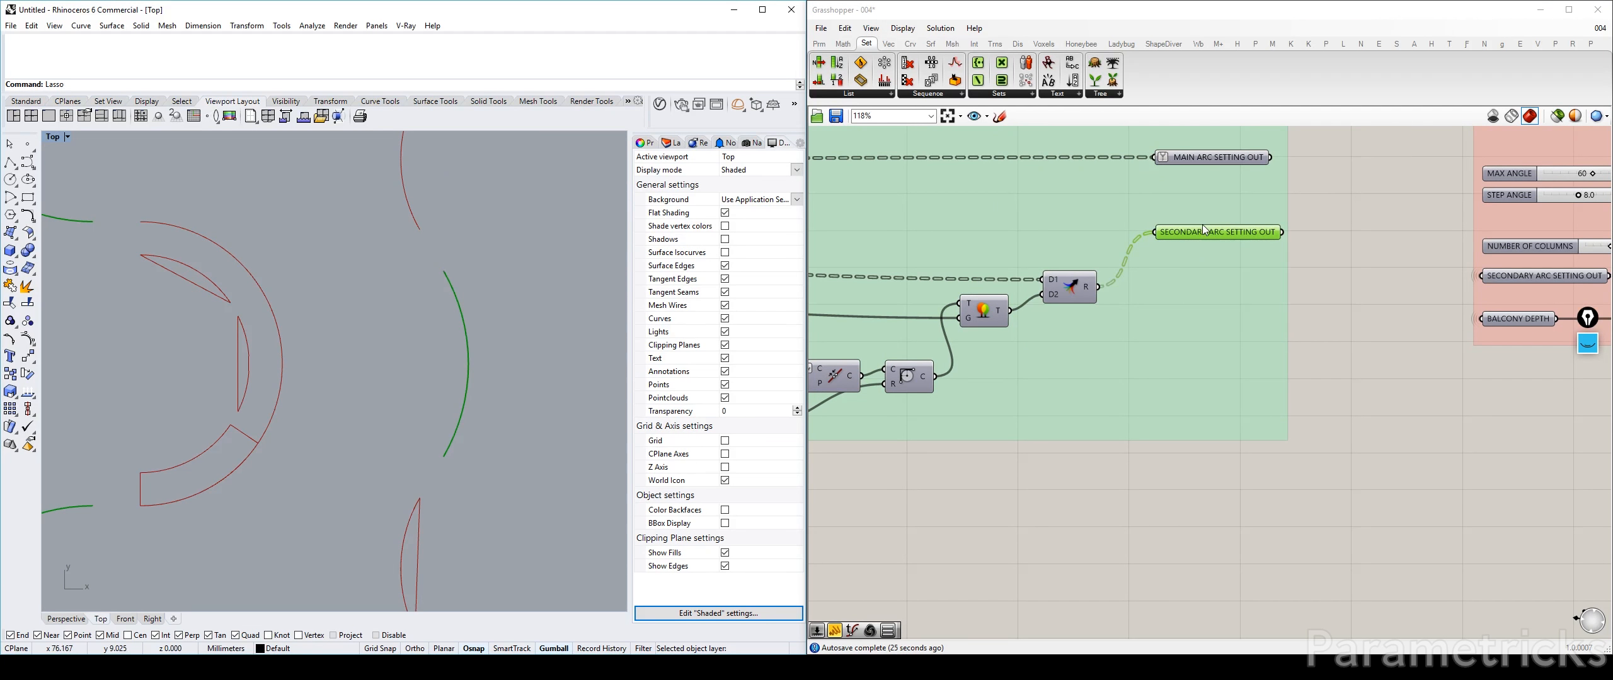
pyautogui.scroll(-3, 1225, 249)
pyautogui.scroll(3, 1226, 249)
# Turn on the preview of the Extend Curve component in the outline group and select the Cull Index component feeding it.
pyautogui.moveTo(1225, 249); pyautogui.dragTo(1053, 239, button='right')
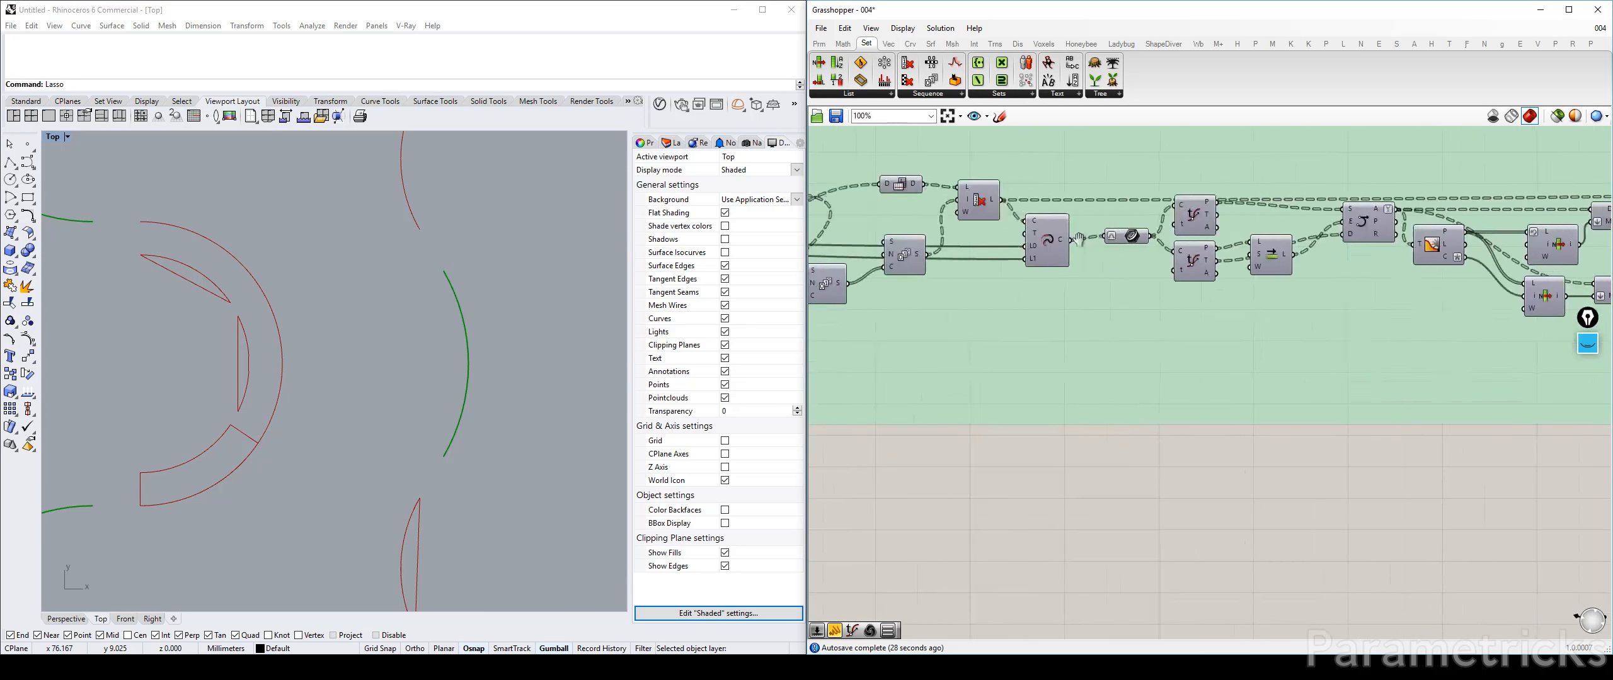
pyautogui.scroll(3, 1053, 239)
pyautogui.click(1071, 303)
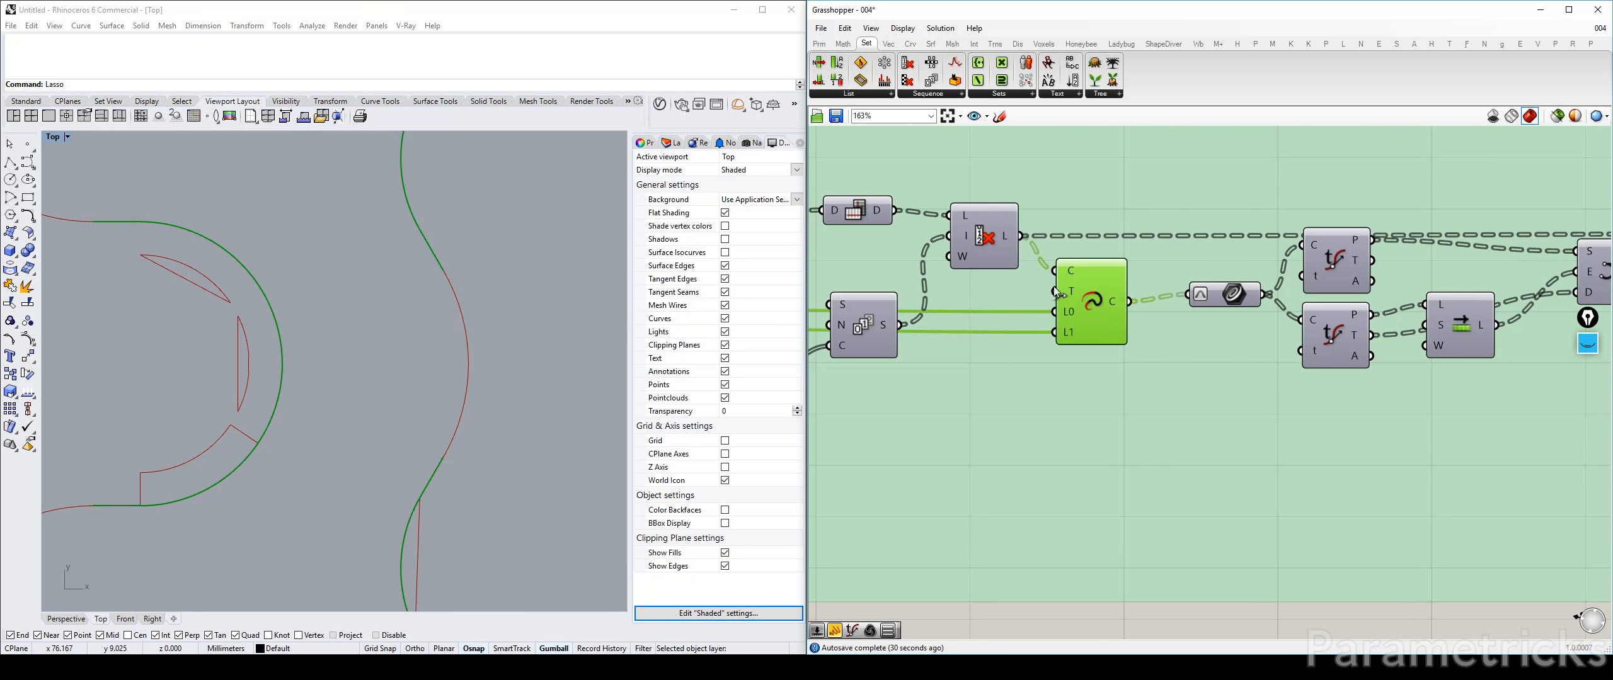
pyautogui.scroll(-5, 407, 317)
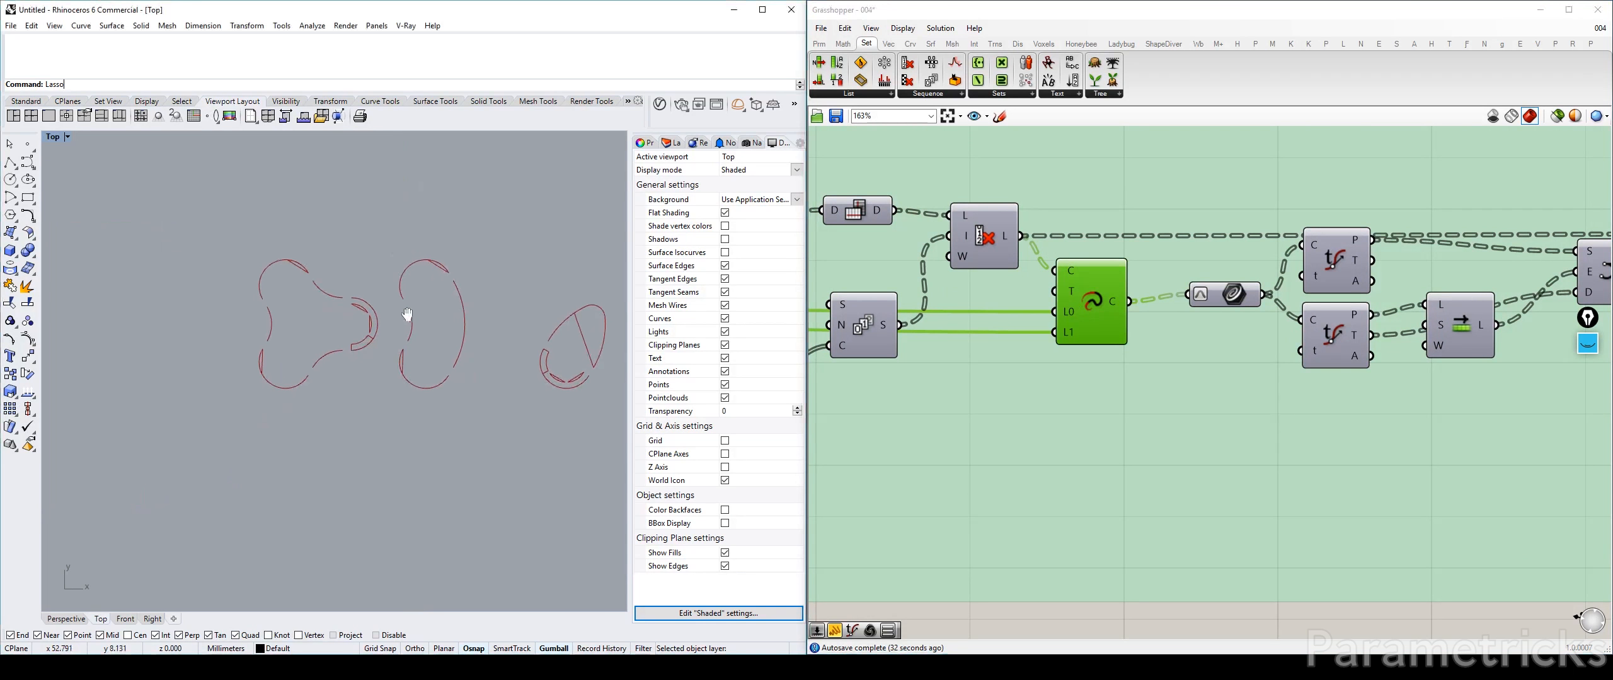
pyautogui.moveTo(1085, 274); pyautogui.dragTo(1080, 267)
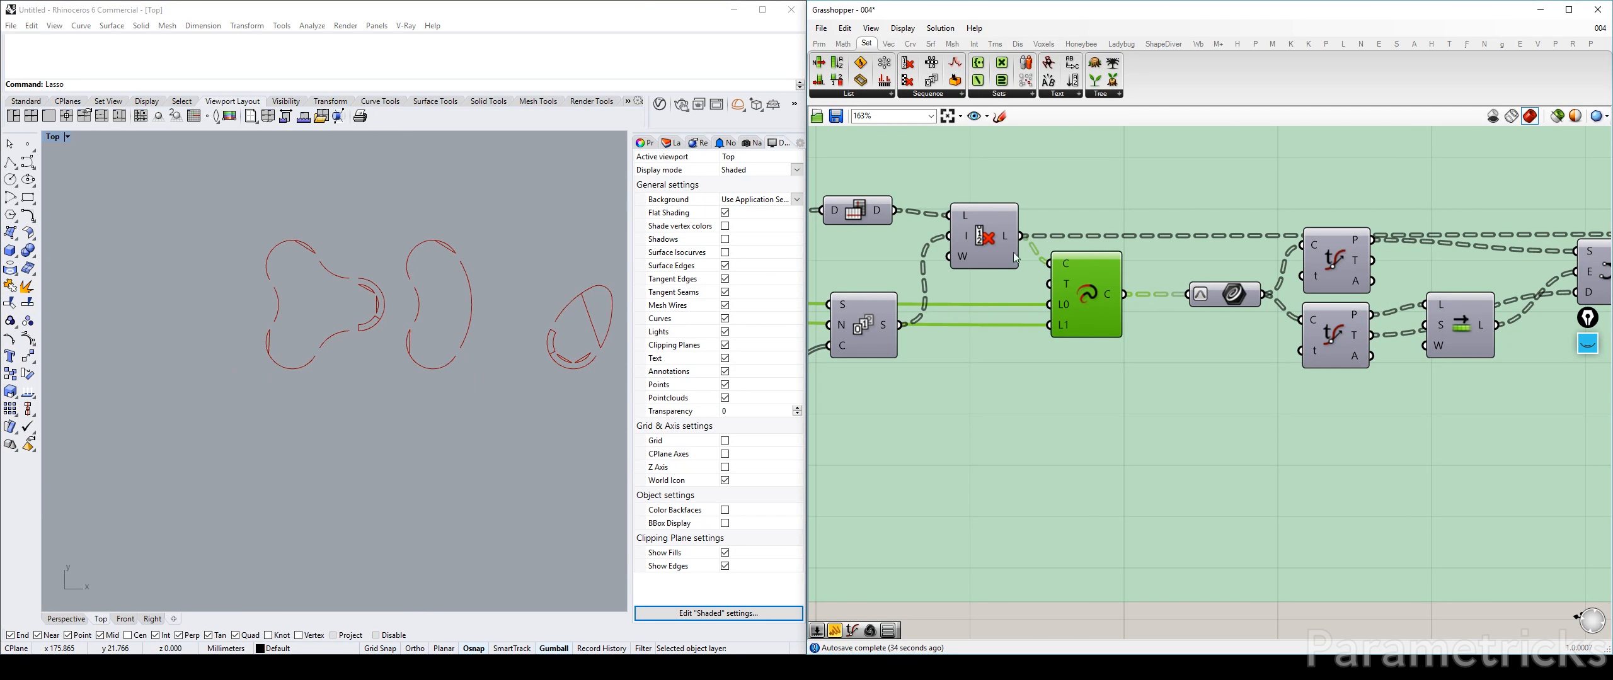
pyautogui.click(1086, 299)
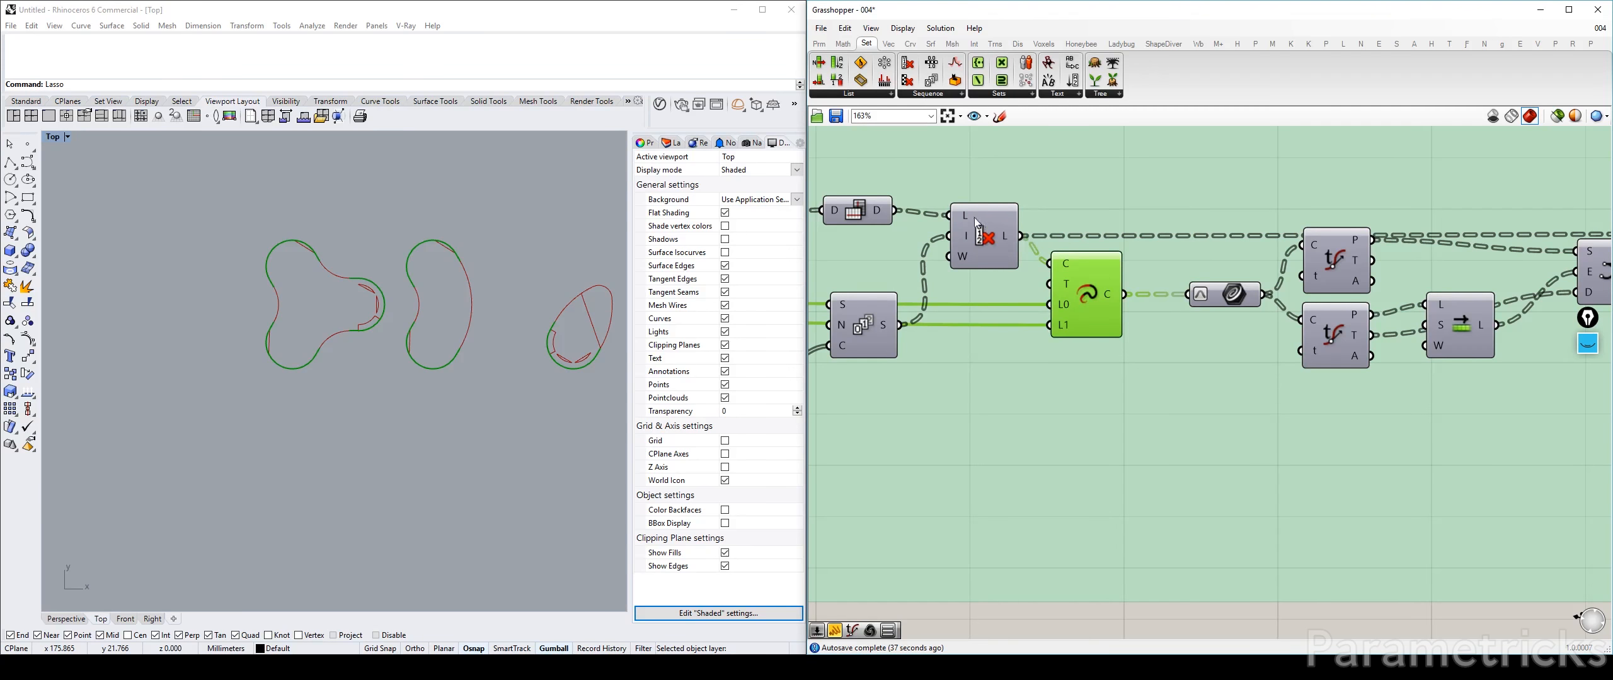
pyautogui.moveTo(975, 222); pyautogui.dragTo(1003, 233)
pyautogui.moveTo(1053, 287); pyautogui.dragTo(950, 293, button='right')
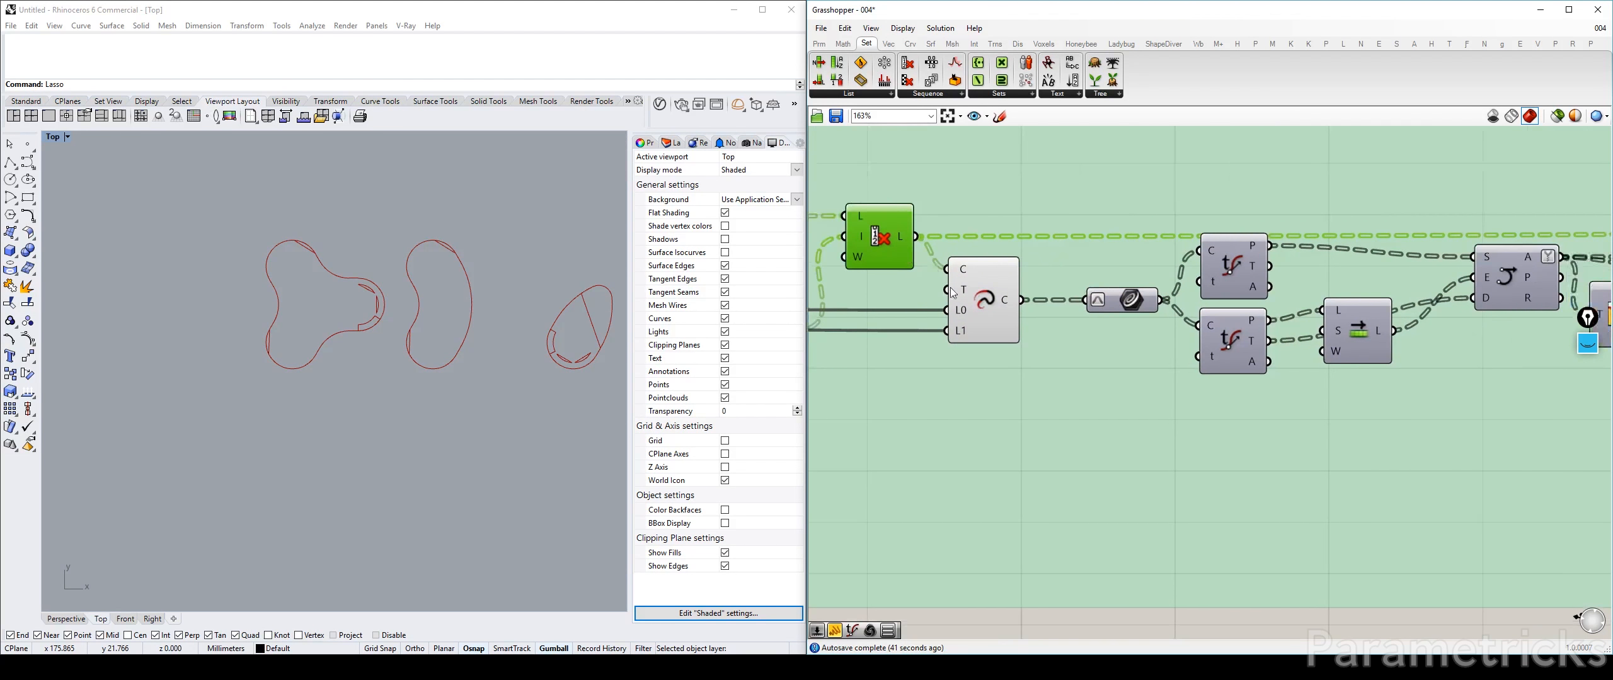
# Make the MAIN SETTING OUT OUTLINE group's colour the default and ungroup its components.
pyautogui.scroll(-7, 953, 292)
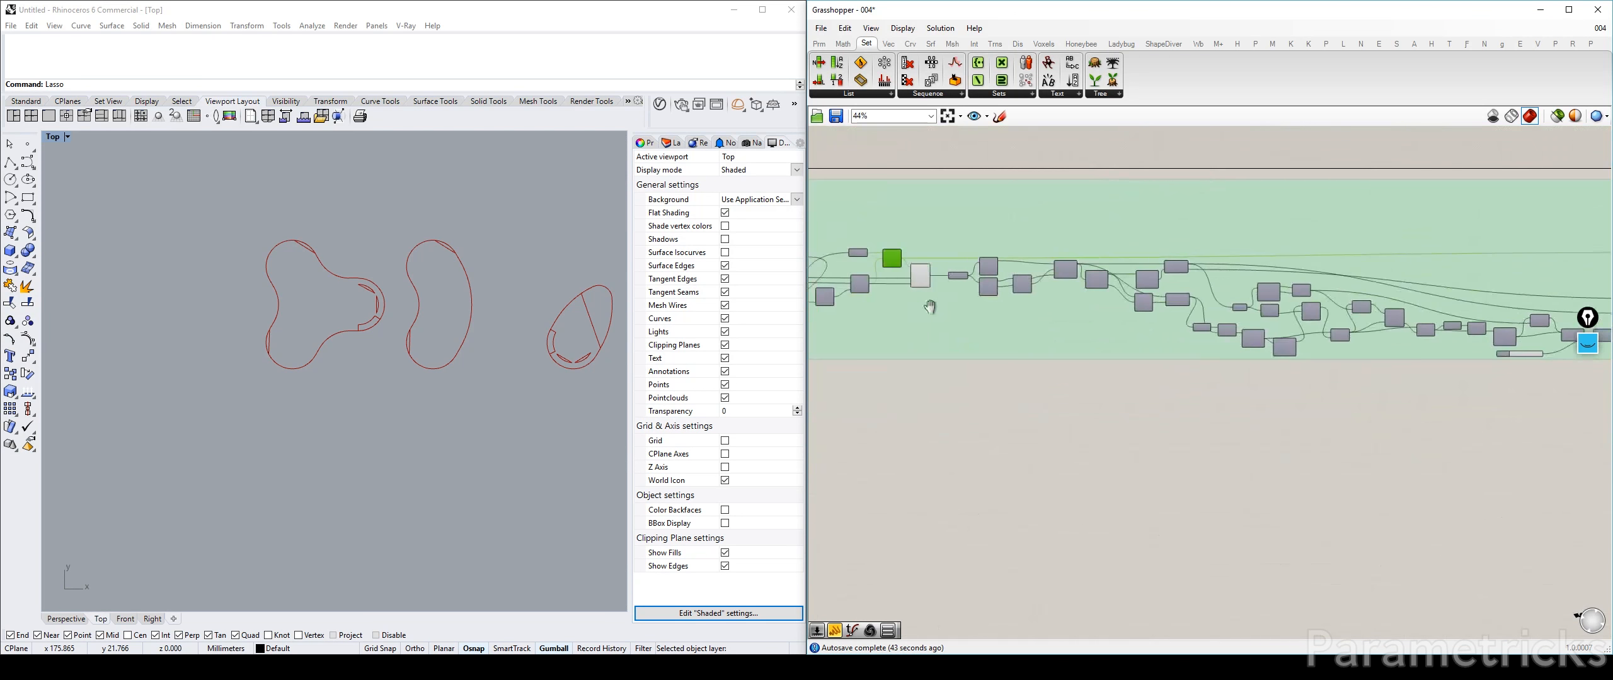
pyautogui.rightClick(1177, 303)
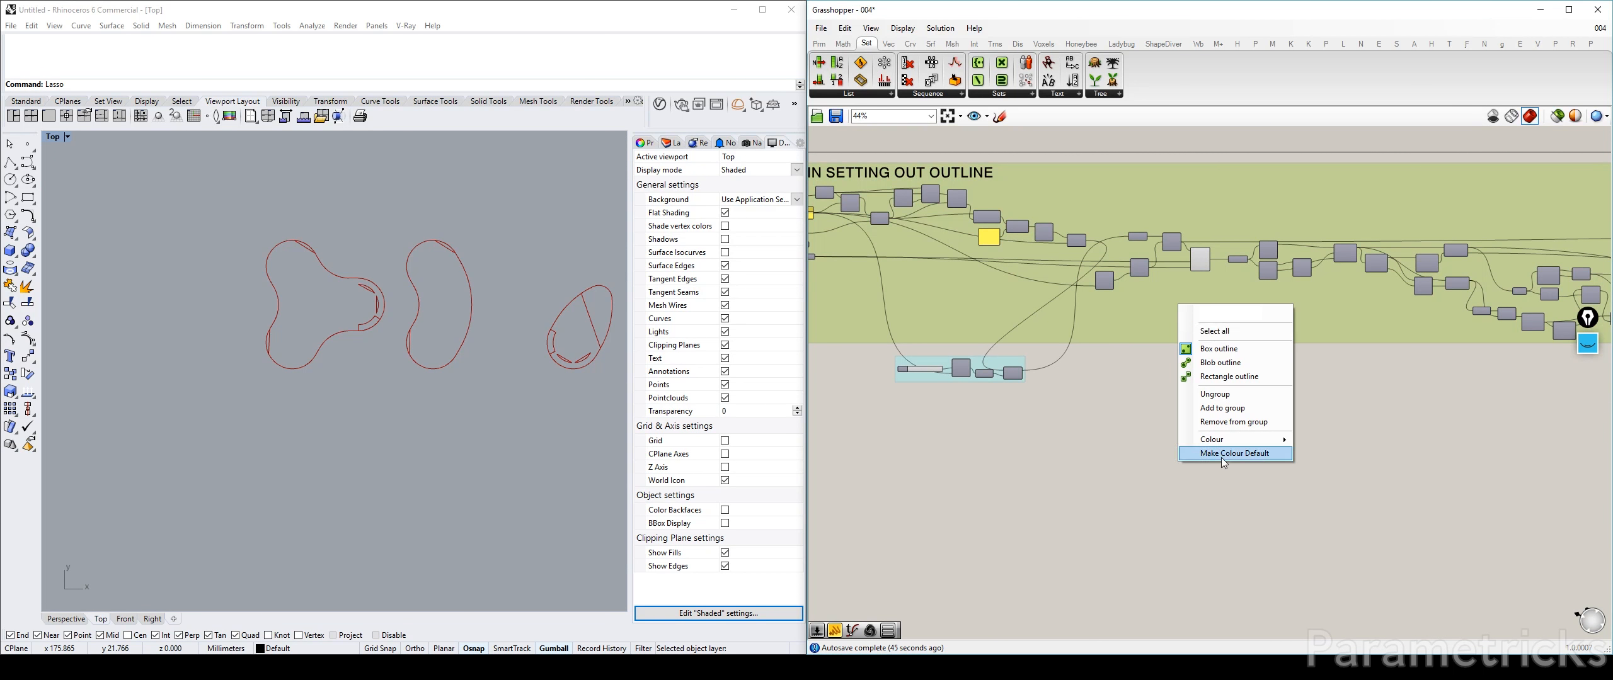
pyautogui.click(1221, 454)
pyautogui.scroll(4, 1146, 436)
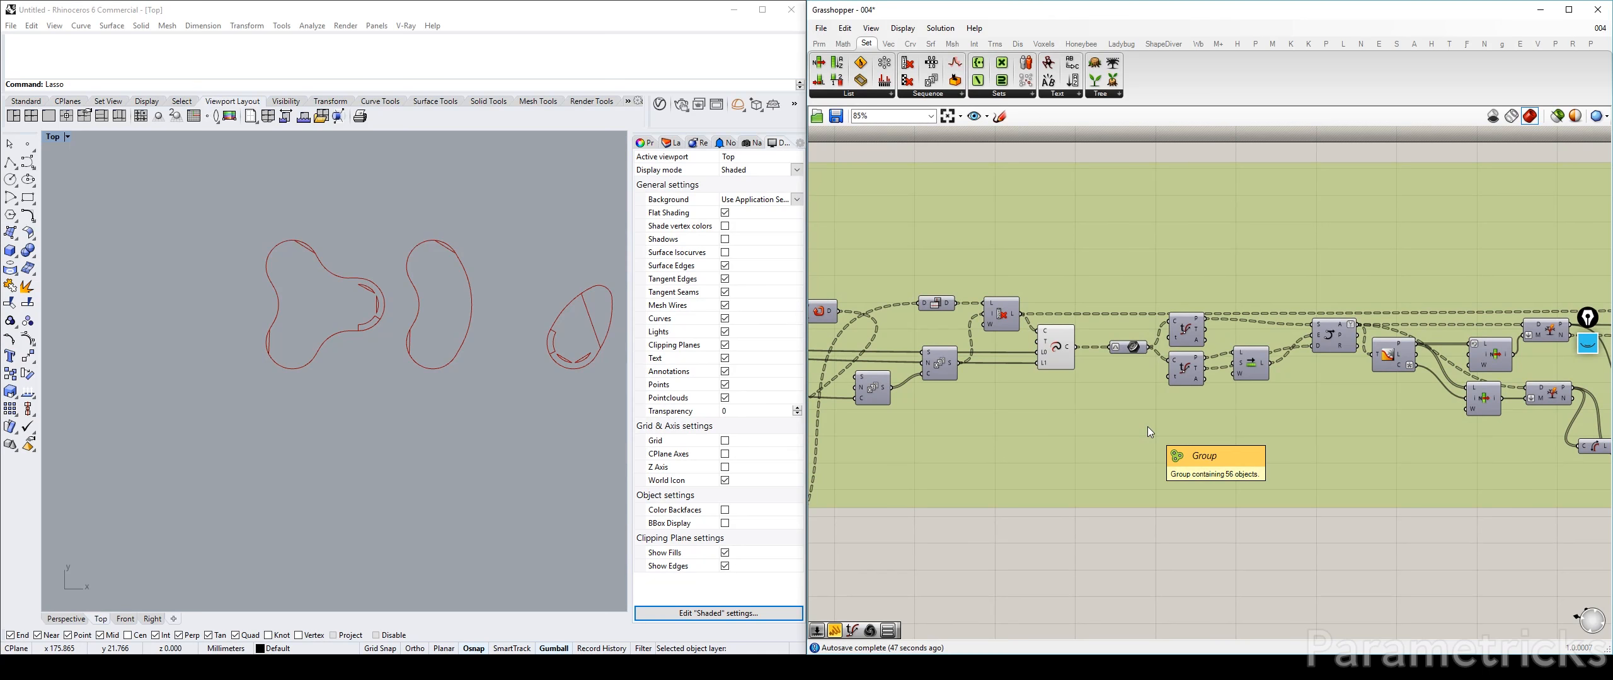
pyautogui.scroll(3, 1182, 400)
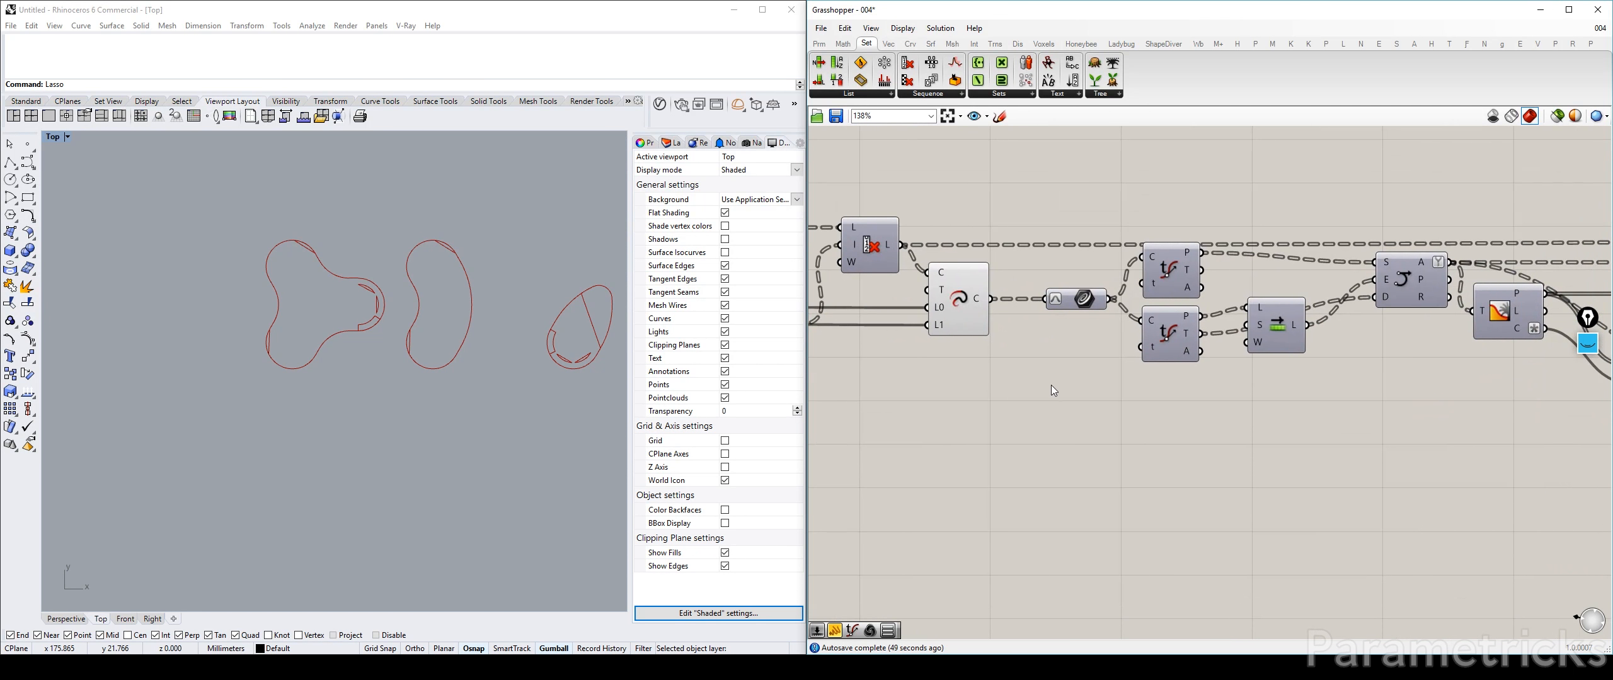
# Save the definition, and compare the Cull Index arcs with the Extend Curve result before turning off Extend Curve's preview.
pyautogui.hotkey('ctrl', 's')
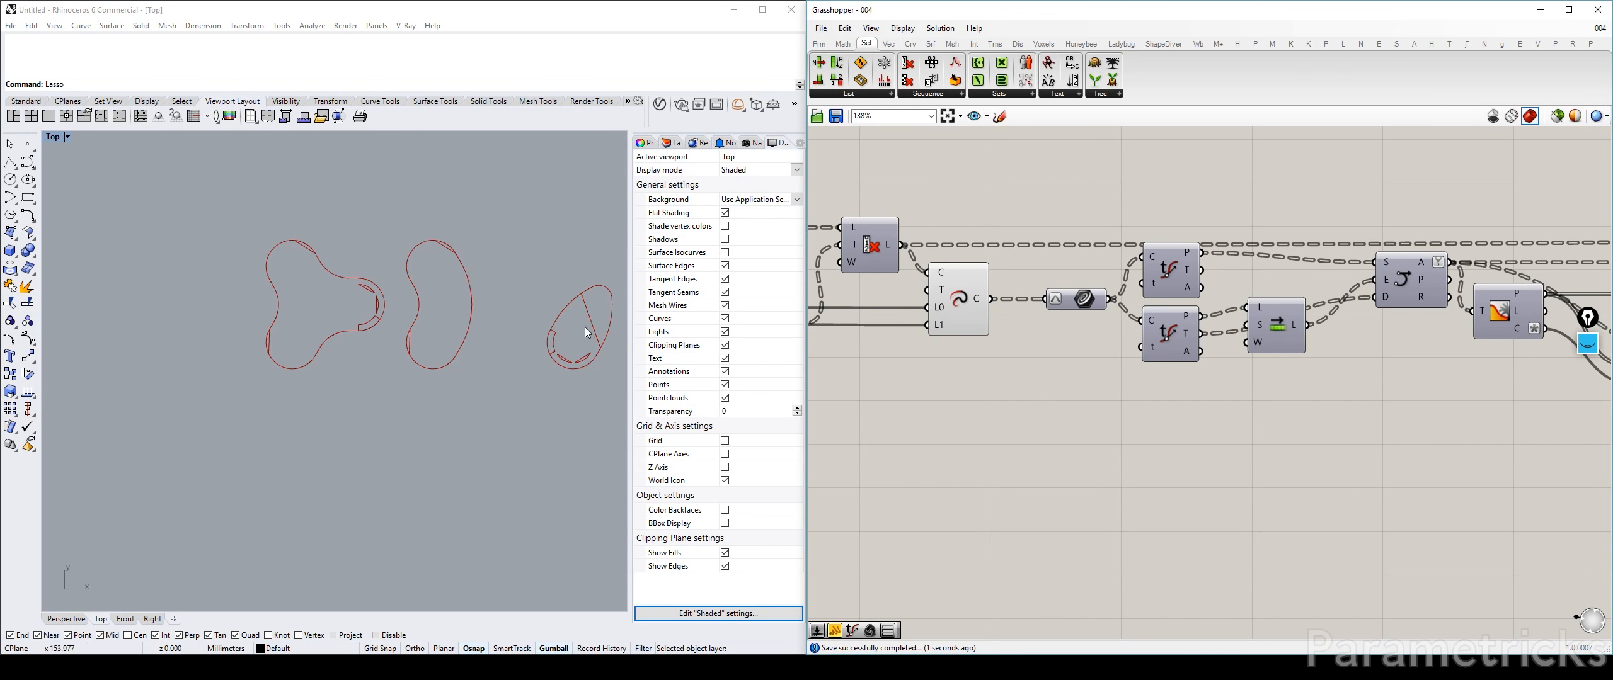
pyautogui.click(873, 243)
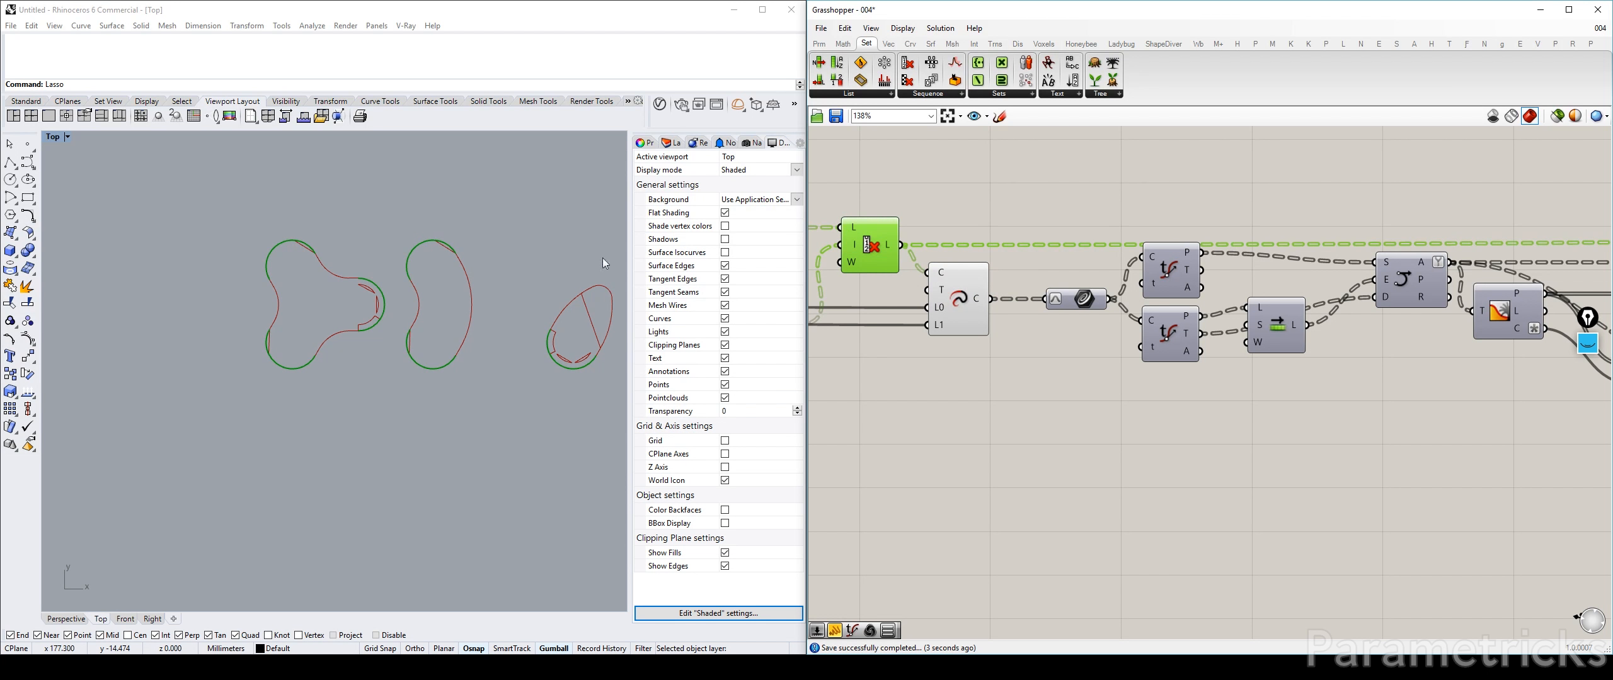
pyautogui.click(952, 299)
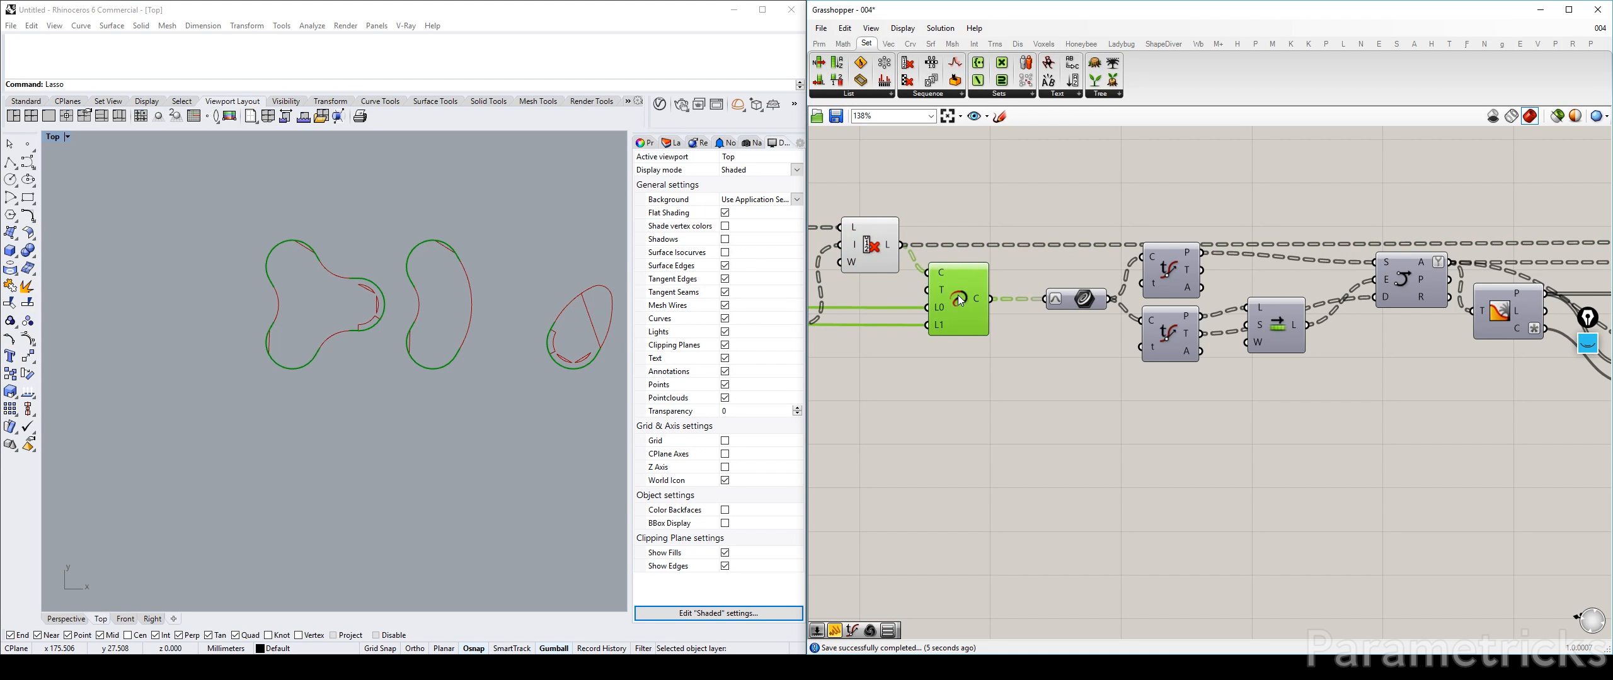
pyautogui.moveTo(980, 304)
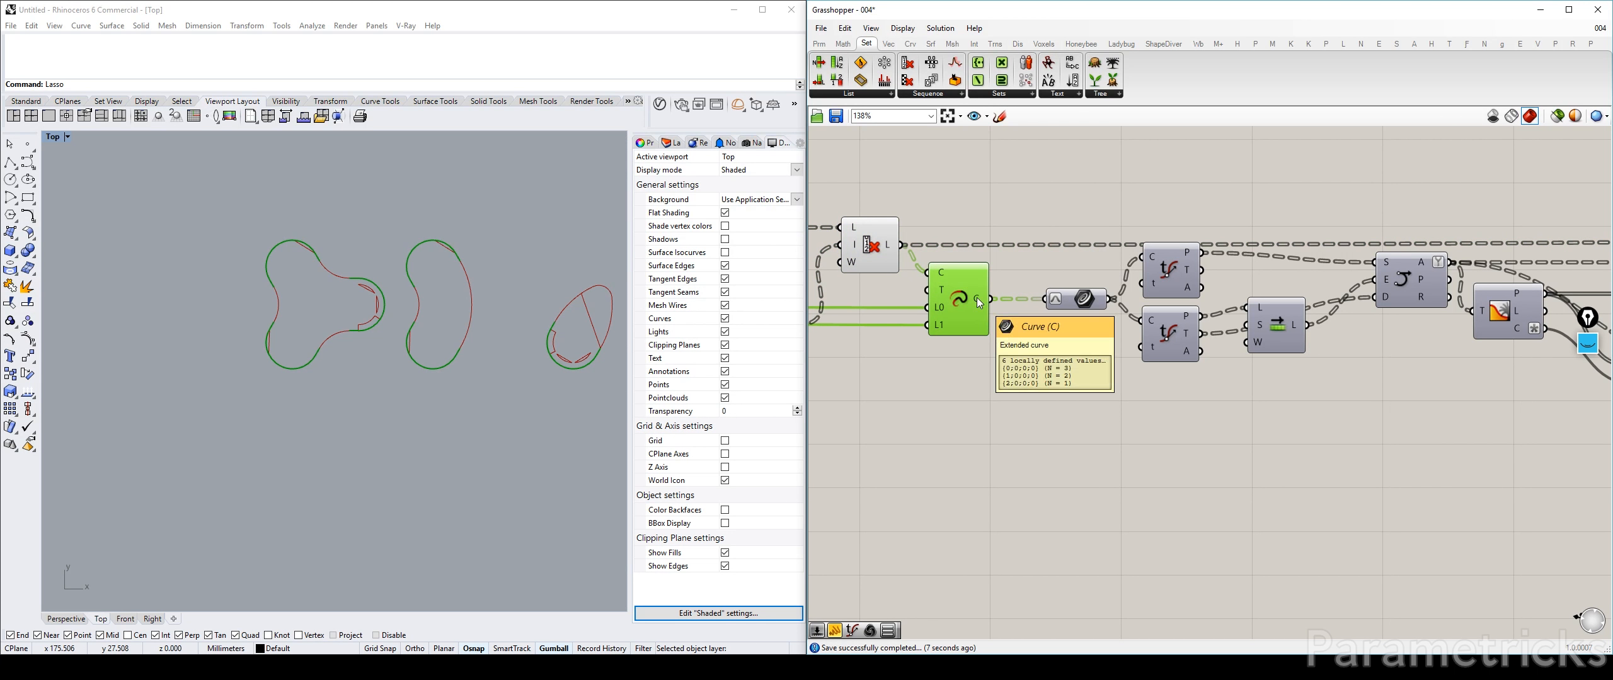
pyautogui.click(996, 423)
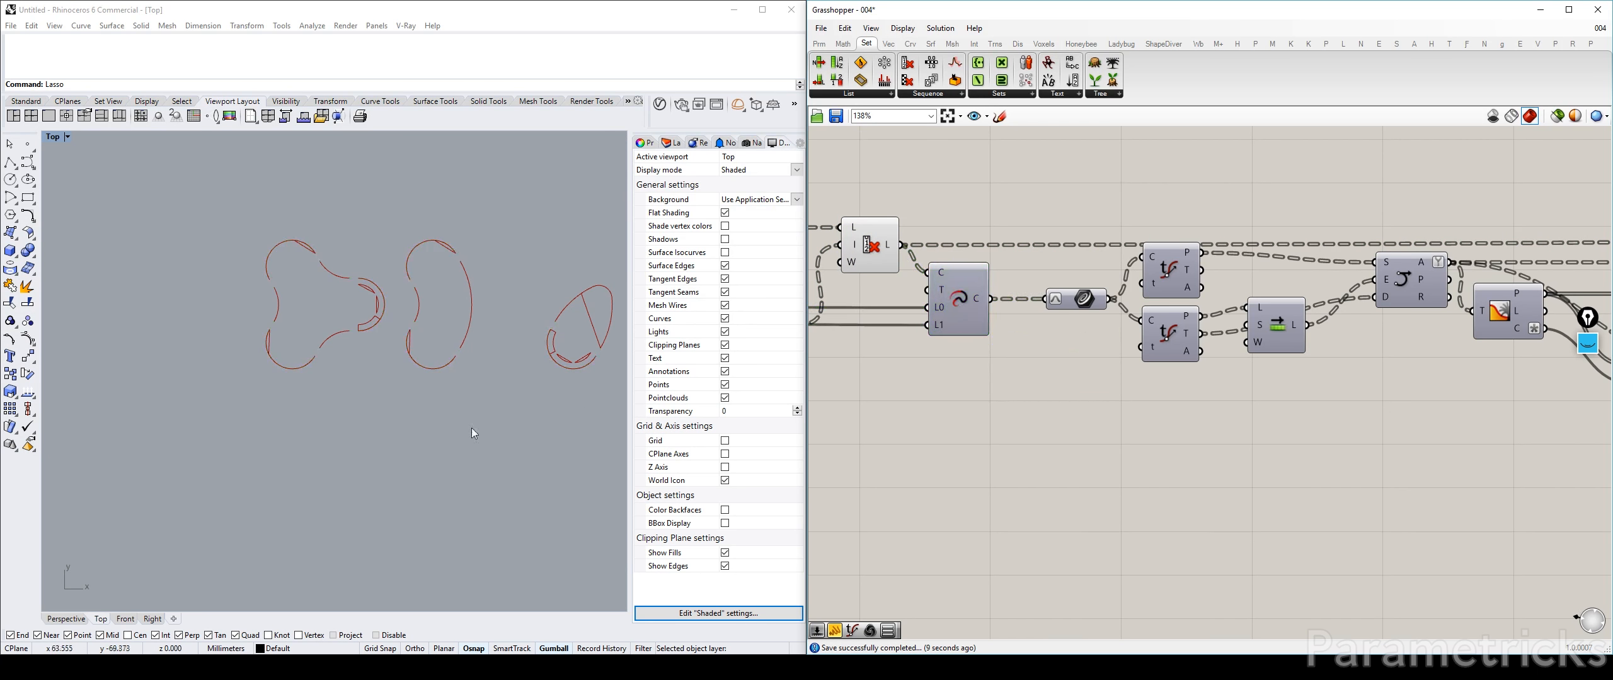
# Add a Shatter component below the Extend Curve component and feed it the extended curves.
pyautogui.doubleClick(882, 458)
pyautogui.write('shatter')
pyautogui.press('Return')
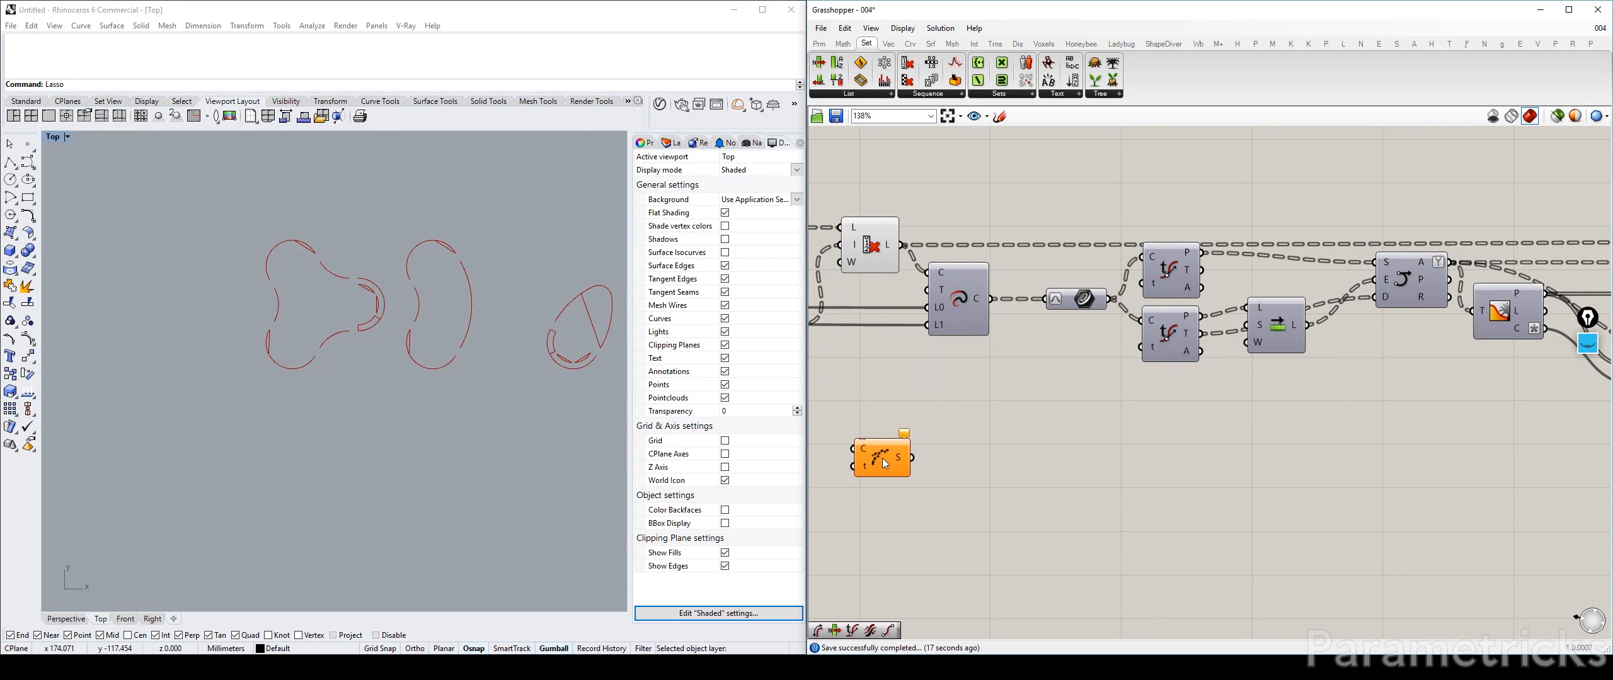
pyautogui.moveTo(887, 463); pyautogui.dragTo(992, 420)
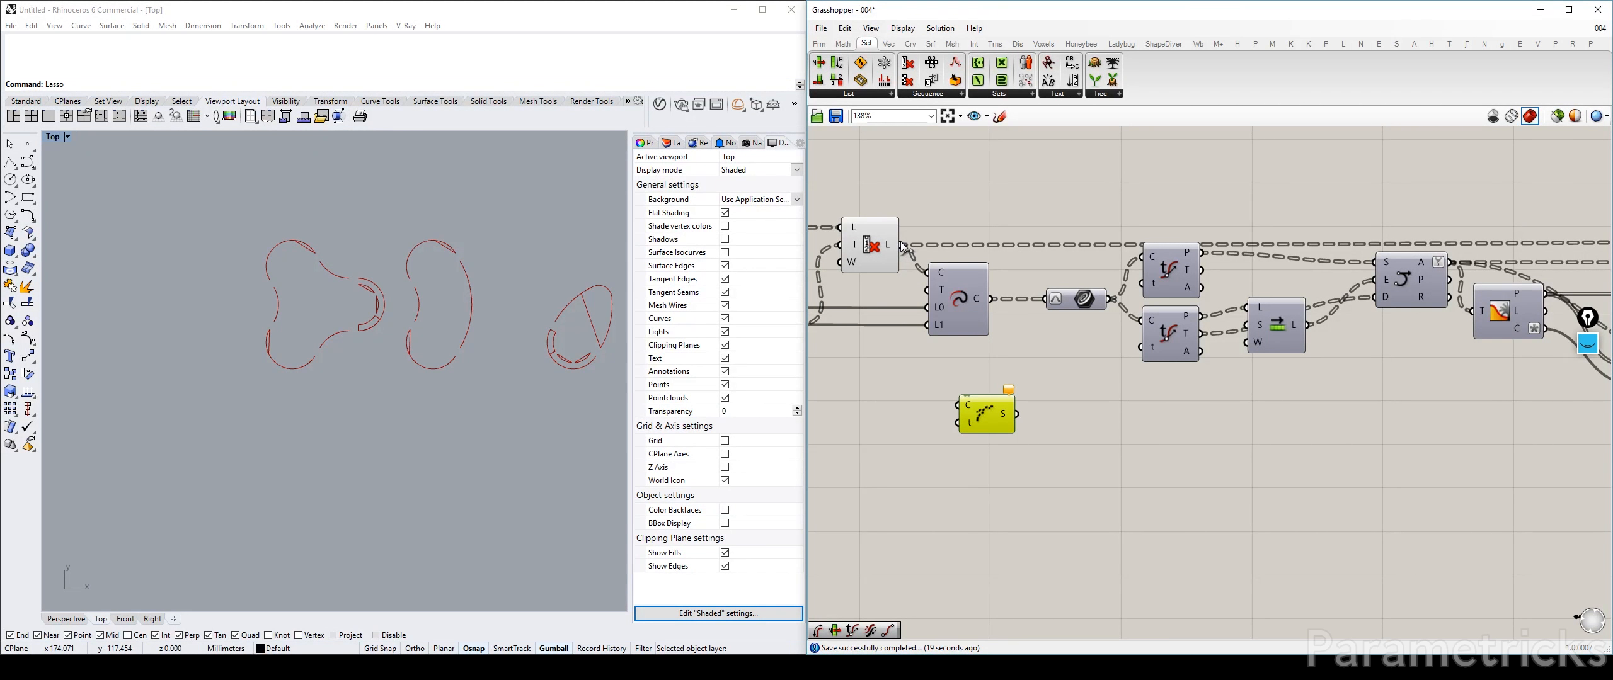
pyautogui.click(970, 315)
pyautogui.moveTo(993, 299); pyautogui.dragTo(1100, 428)
# Add an Evaluate Curve component, feed it the list from Cull Index and reparameterize its curve input.
pyautogui.doubleClick(900, 398)
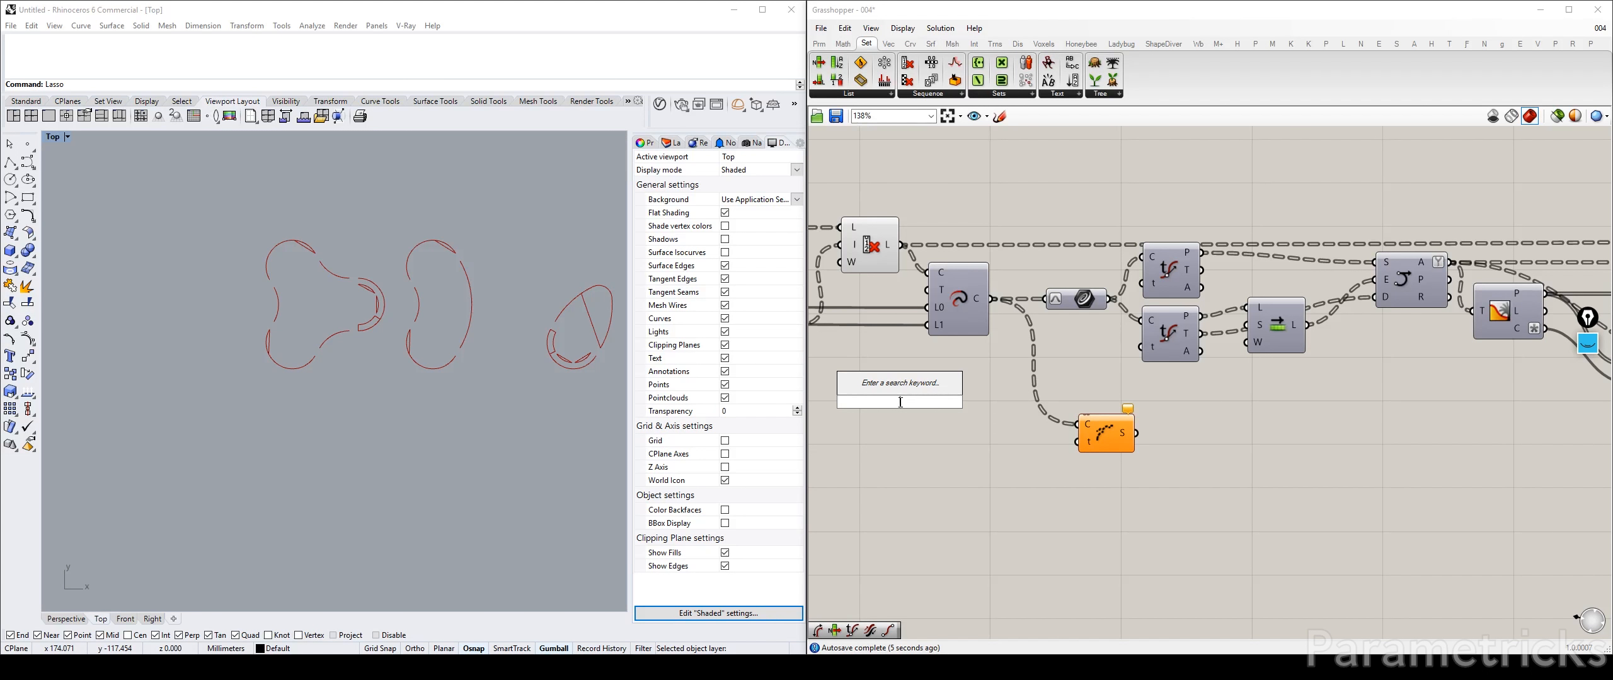
pyautogui.write('crv eval')
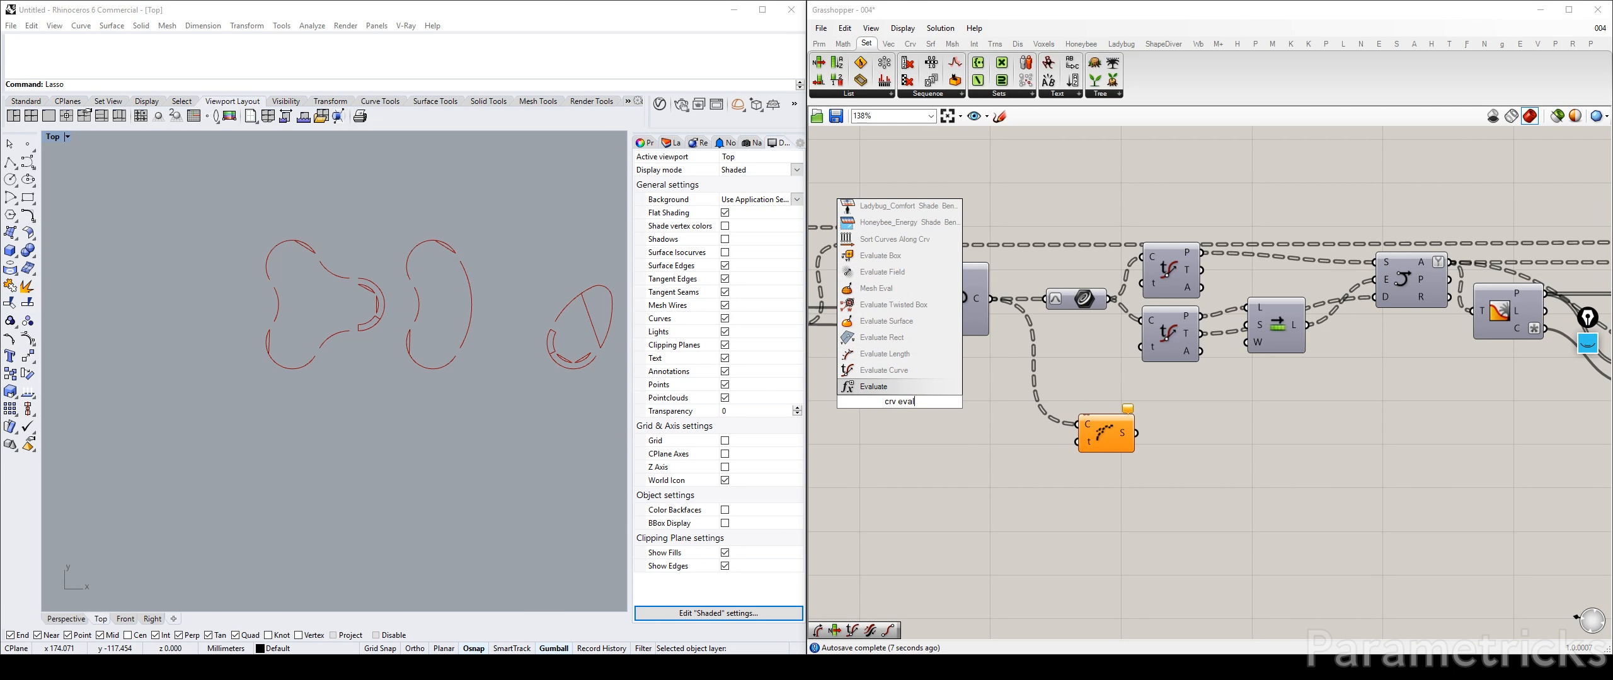
pyautogui.click(886, 370)
pyautogui.moveTo(901, 245); pyautogui.dragTo(871, 389)
pyautogui.rightClick(885, 413)
pyautogui.moveTo(957, 558)
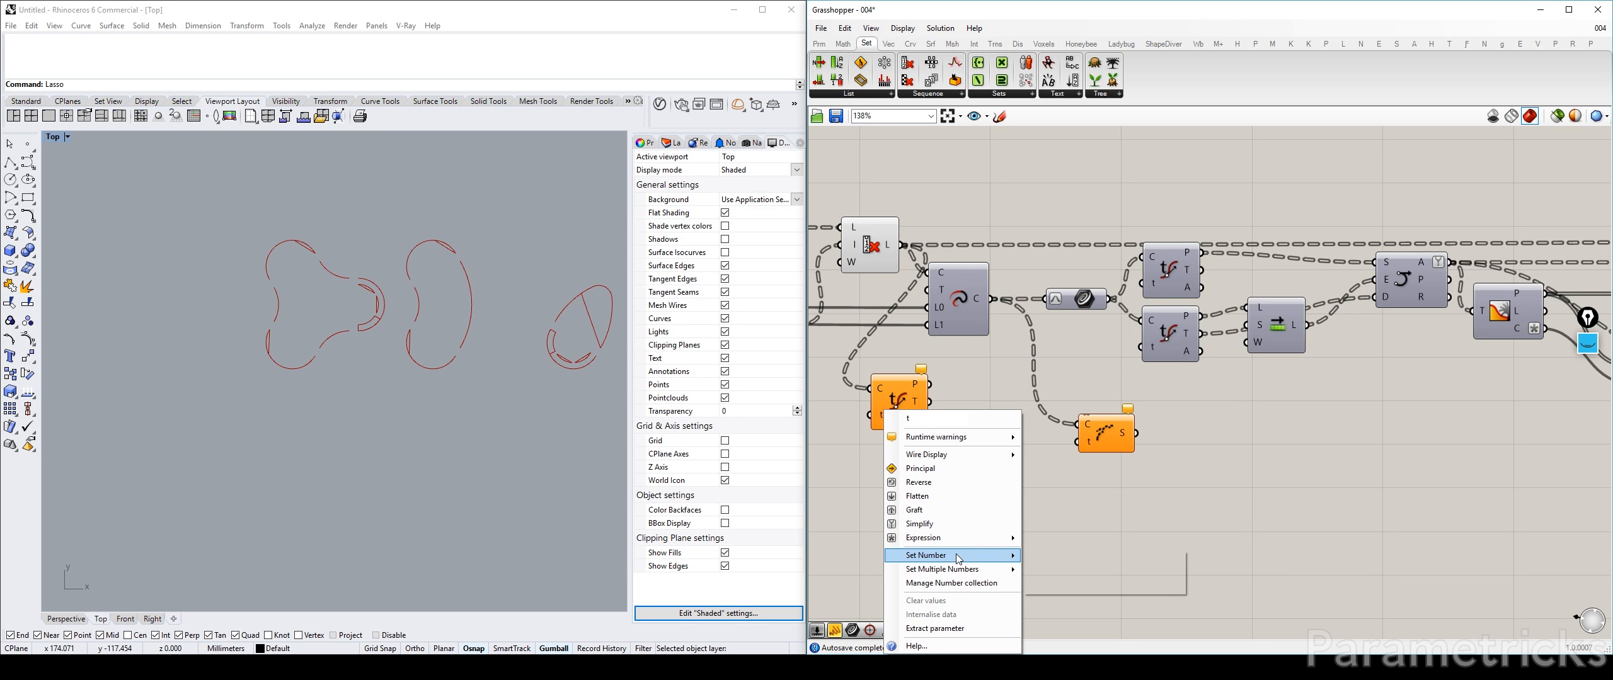
pyautogui.click(952, 583)
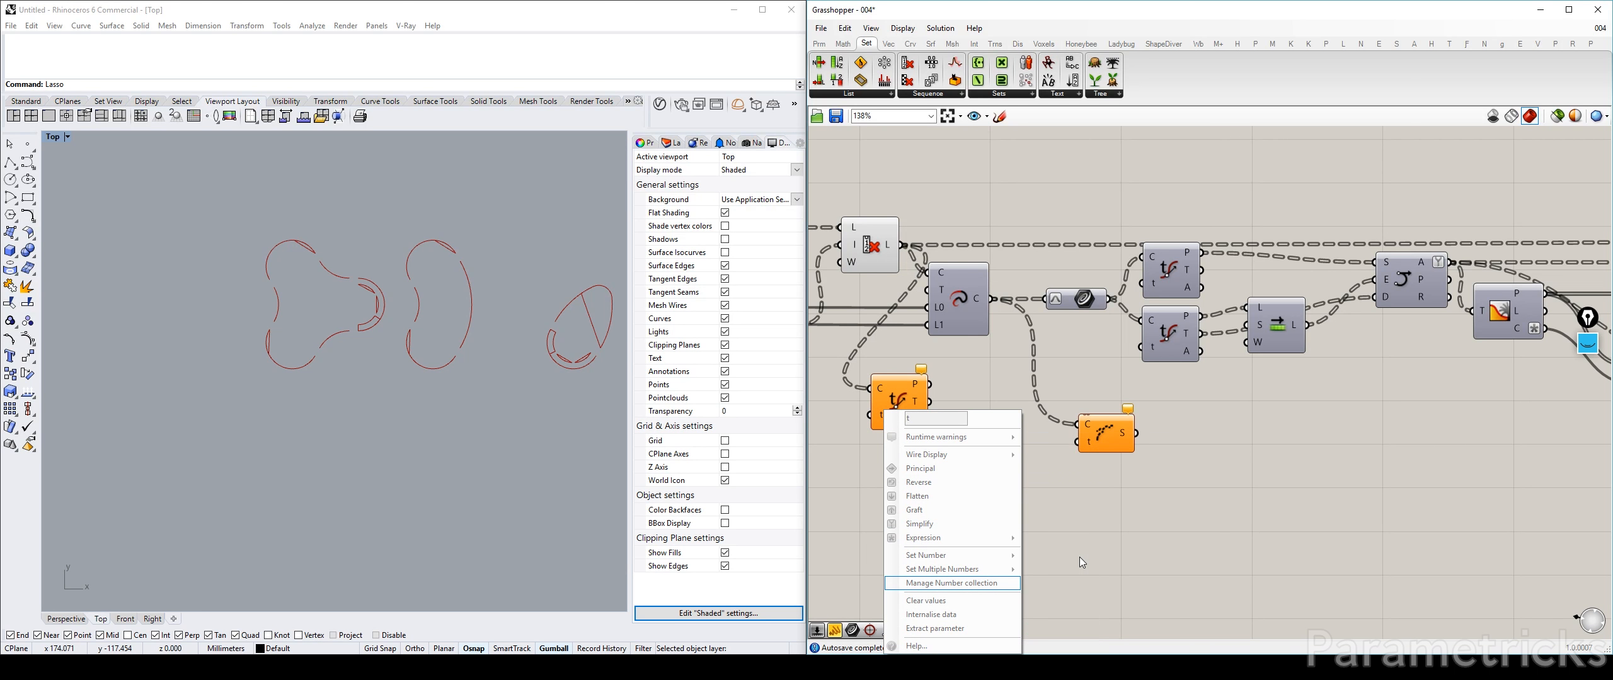
pyautogui.rightClick(881, 394)
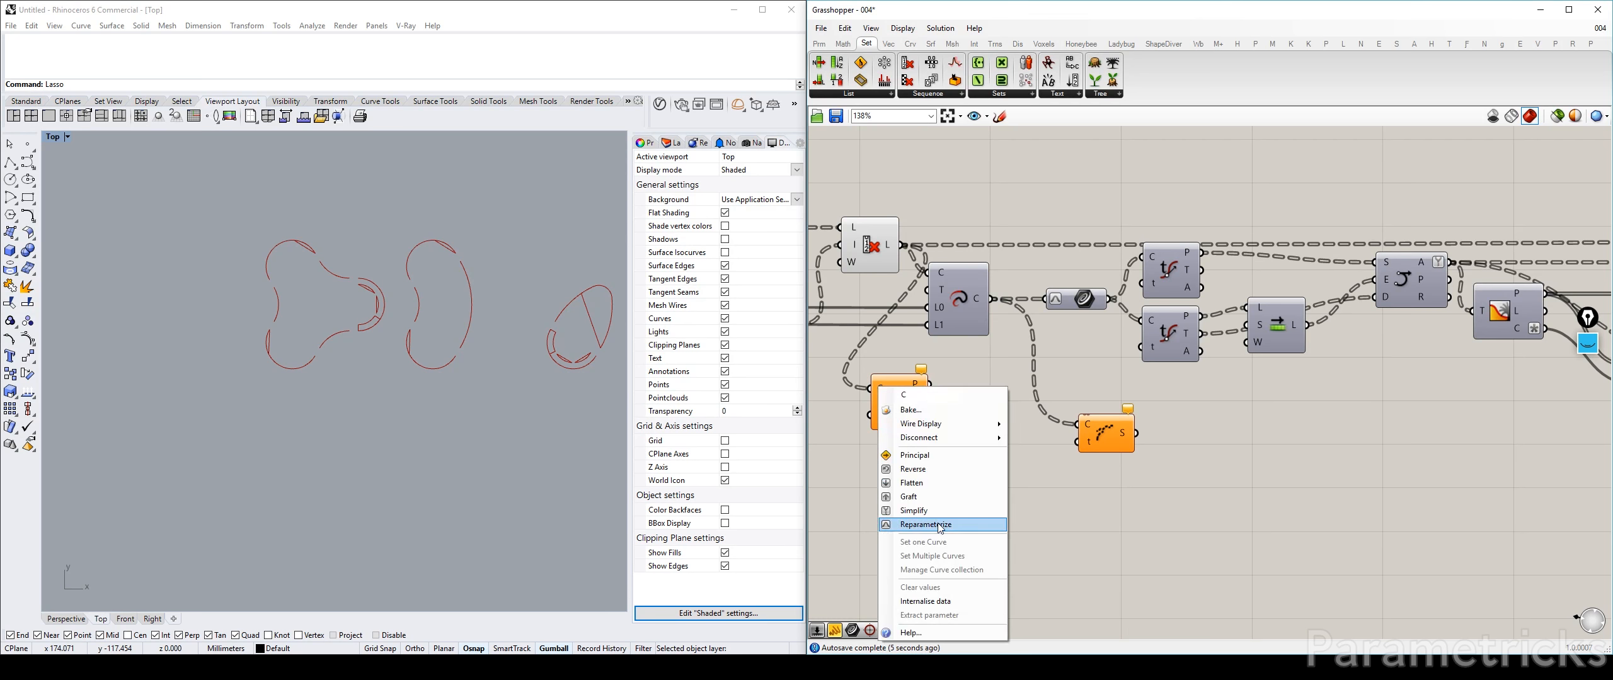
pyautogui.click(920, 526)
pyautogui.moveTo(896, 397); pyautogui.dragTo(926, 399)
# Set multiple numbers directly on the t input of the new Evaluate Curve component.
pyautogui.rightClick(928, 416)
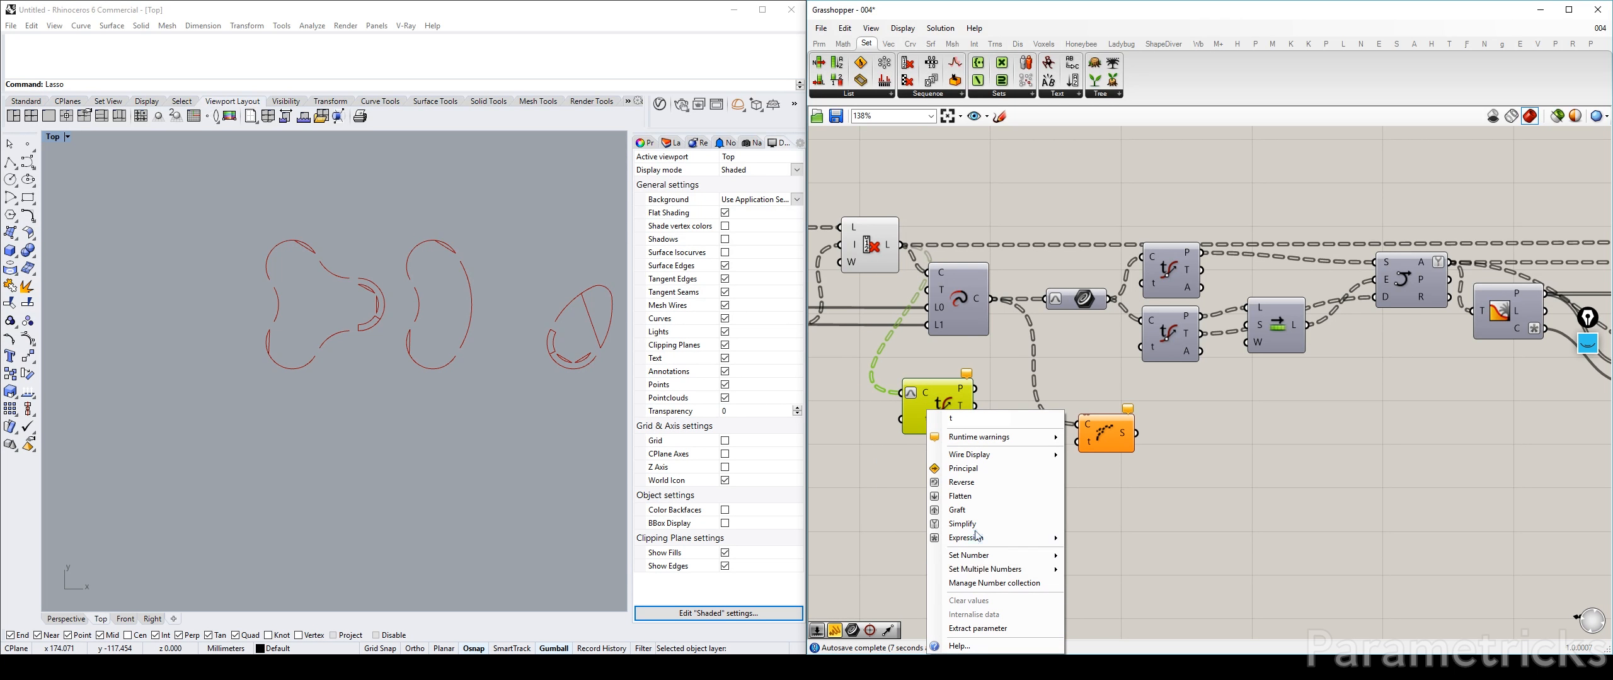
pyautogui.moveTo(983, 555)
pyautogui.click(921, 464)
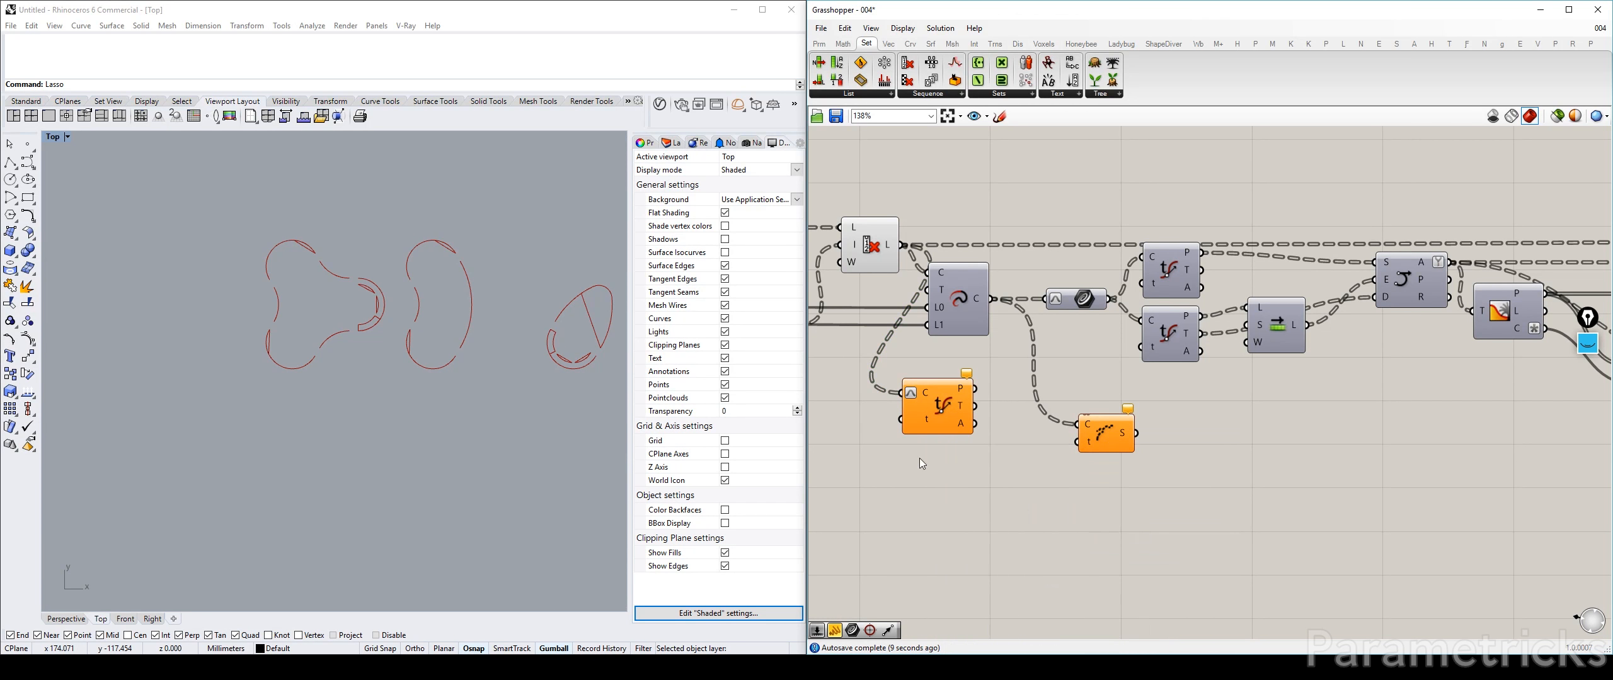
pyautogui.rightClick(927, 430)
pyautogui.moveTo(996, 569)
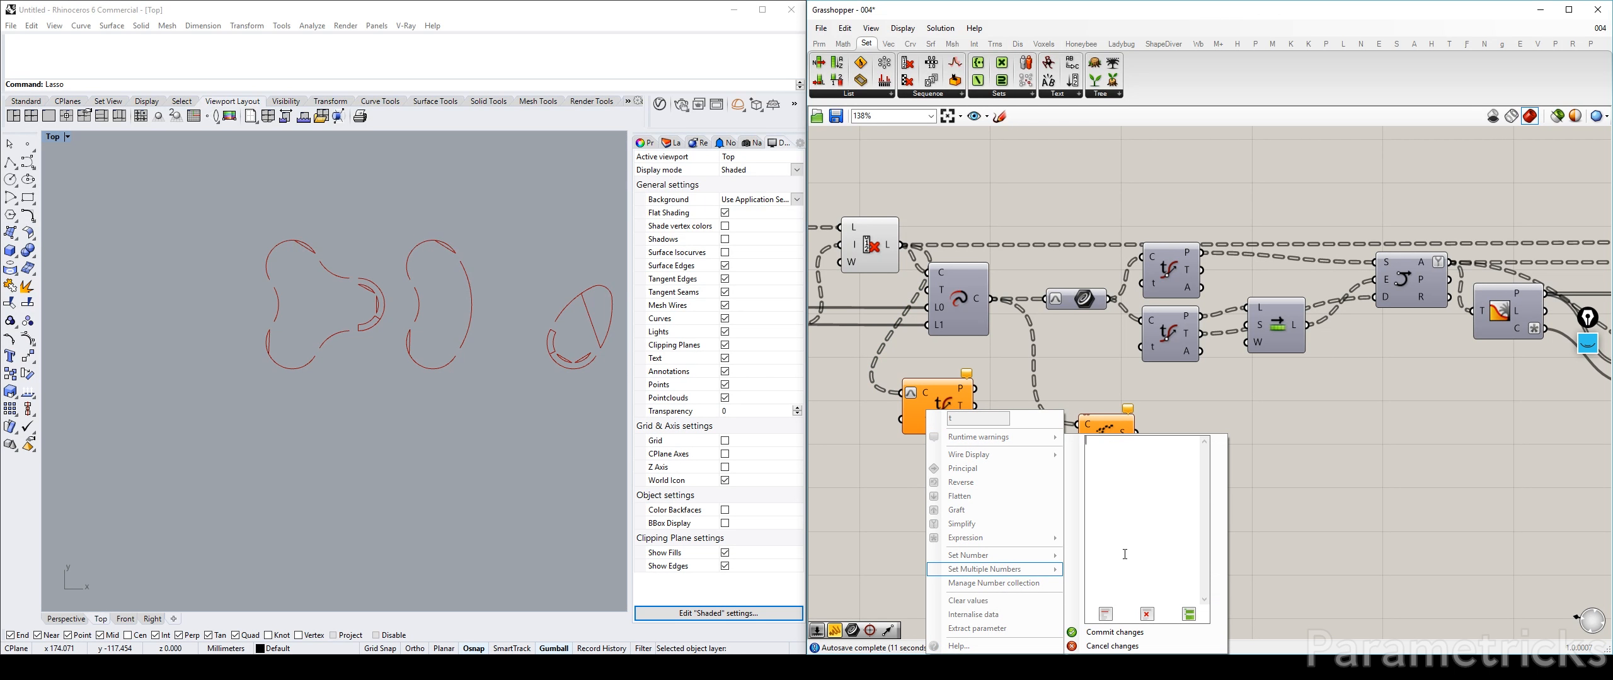
pyautogui.click(1114, 632)
# Add a panel next to Evaluate Curve holding 0 and 1 as separate list items.
pyautogui.moveTo(916, 436)
pyautogui.mouseDown(button='right')
pyautogui.moveTo(1022, 387)
pyautogui.moveTo(905, 429)
pyautogui.mouseUp(button='right')
pyautogui.doubleClick(874, 426)
pyautogui.write('Panel')
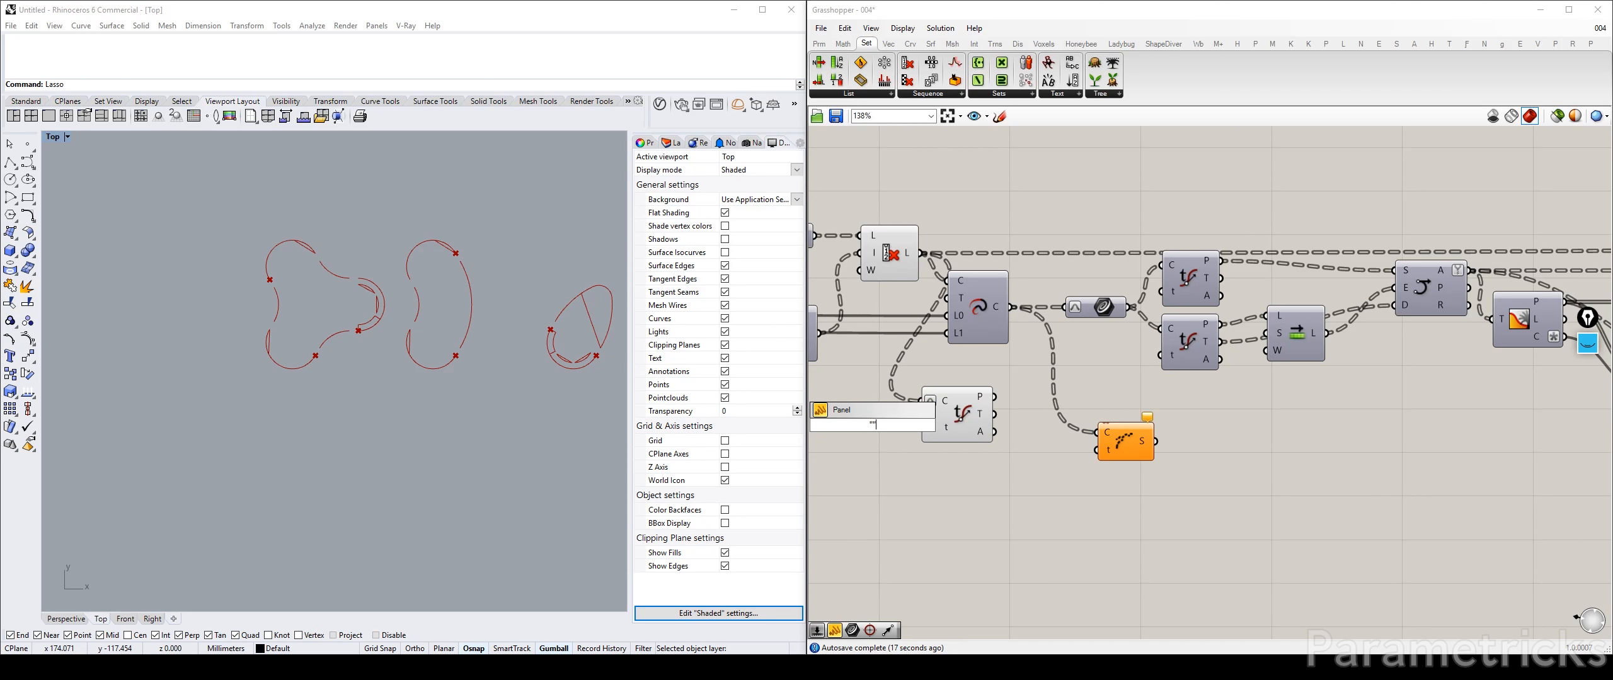
pyautogui.press('Return')
pyautogui.doubleClick(872, 424)
pyautogui.write('0')
pyautogui.click(1019, 500)
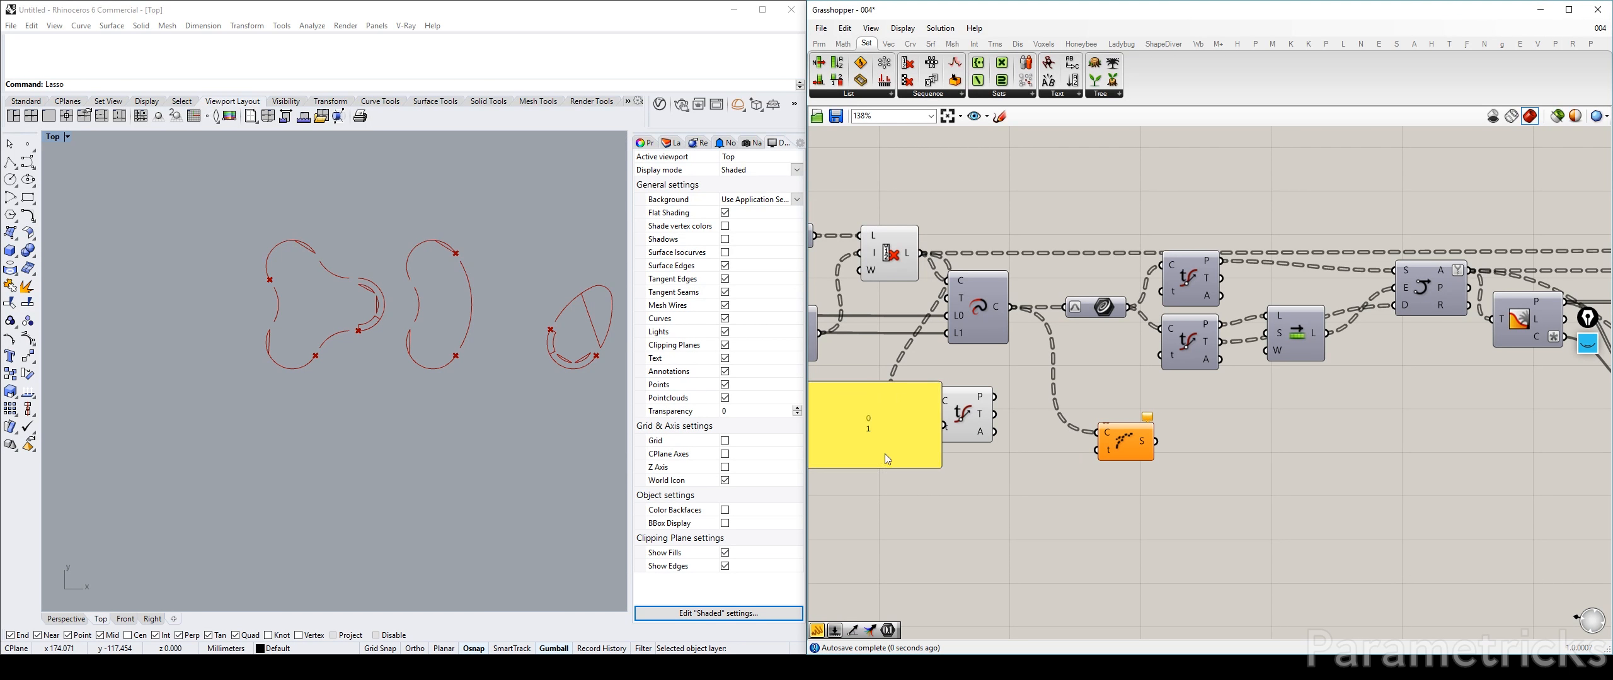
pyautogui.rightClick(887, 441)
pyautogui.click(907, 389)
# Shrink the panel with 0 and 1, place it beside Evaluate Curve and wire it to the t input.
pyautogui.moveTo(907, 394); pyautogui.dragTo(1096, 368, button='right')
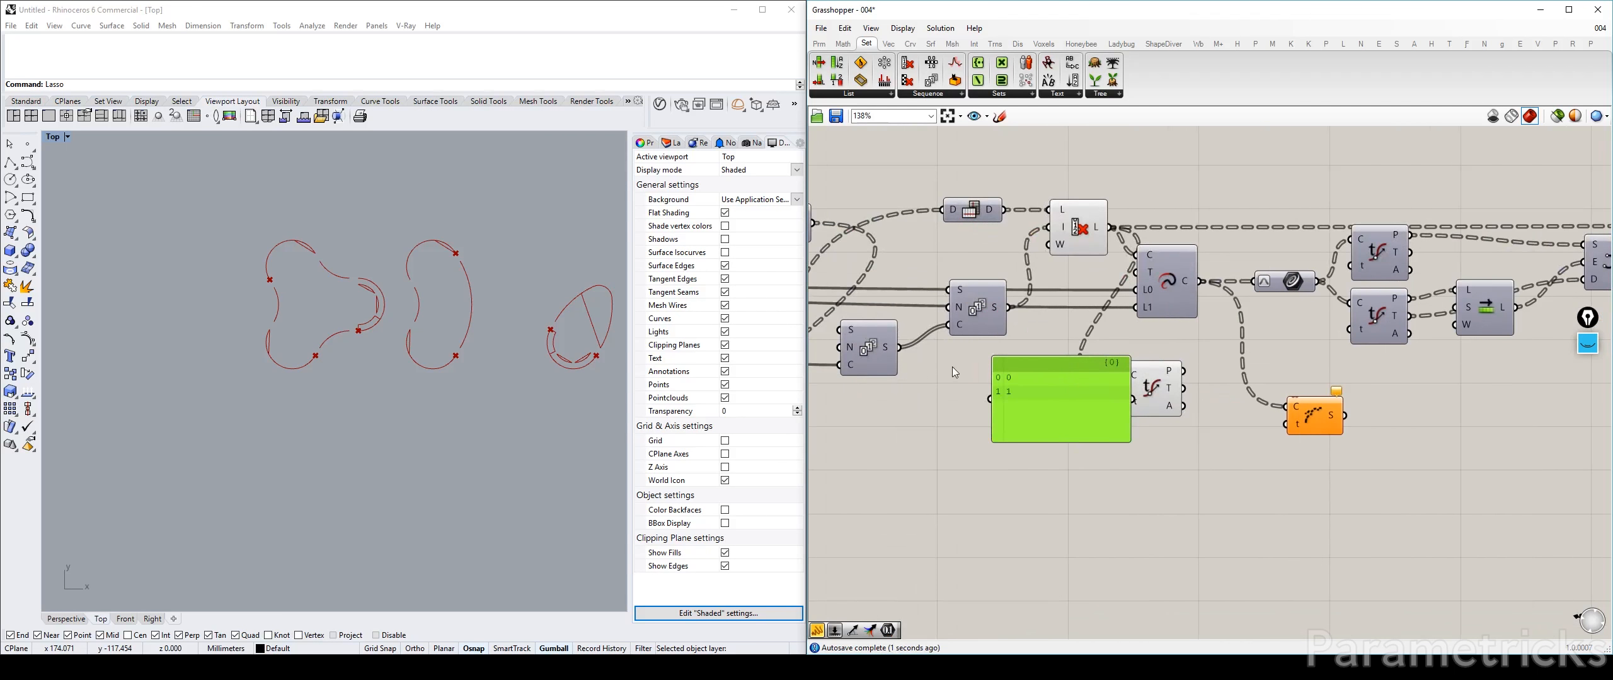
pyautogui.moveTo(996, 360); pyautogui.dragTo(1126, 410)
pyautogui.scroll(2, 1061, 376)
pyautogui.moveTo(1046, 378); pyautogui.dragTo(964, 363)
pyautogui.moveTo(1177, 388); pyautogui.dragTo(1196, 348)
pyautogui.moveTo(1193, 346); pyautogui.dragTo(1130, 353, button='right')
pyautogui.moveTo(901, 376); pyautogui.dragTo(954, 372)
pyautogui.moveTo(1116, 377); pyautogui.dragTo(1044, 355, button='right')
pyautogui.click(1003, 362)
pyautogui.moveTo(950, 343); pyautogui.dragTo(1013, 328, button='right')
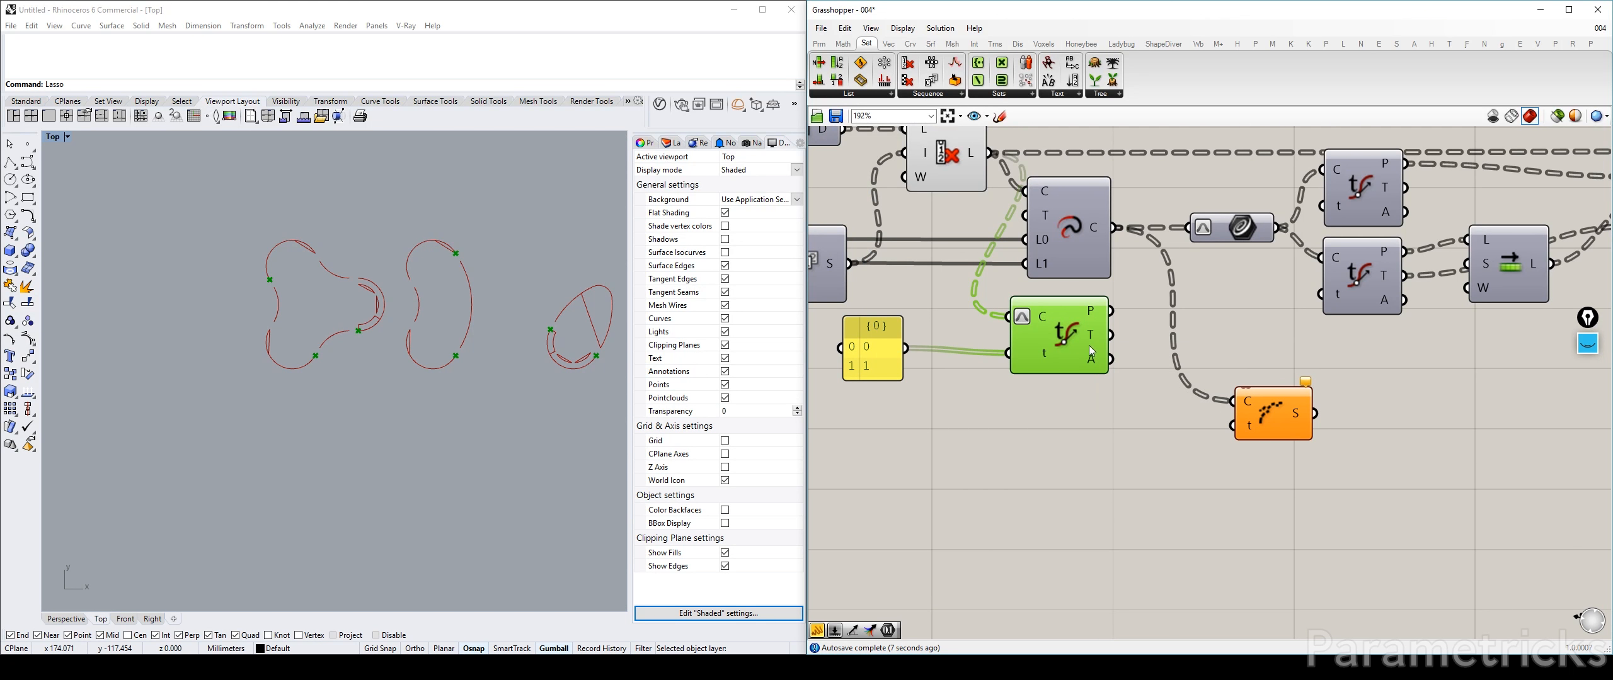
# Graft the curve input of the new Evaluate Curve component and check the branches of its point output.
pyautogui.rightClick(1045, 321)
pyautogui.click(951, 397)
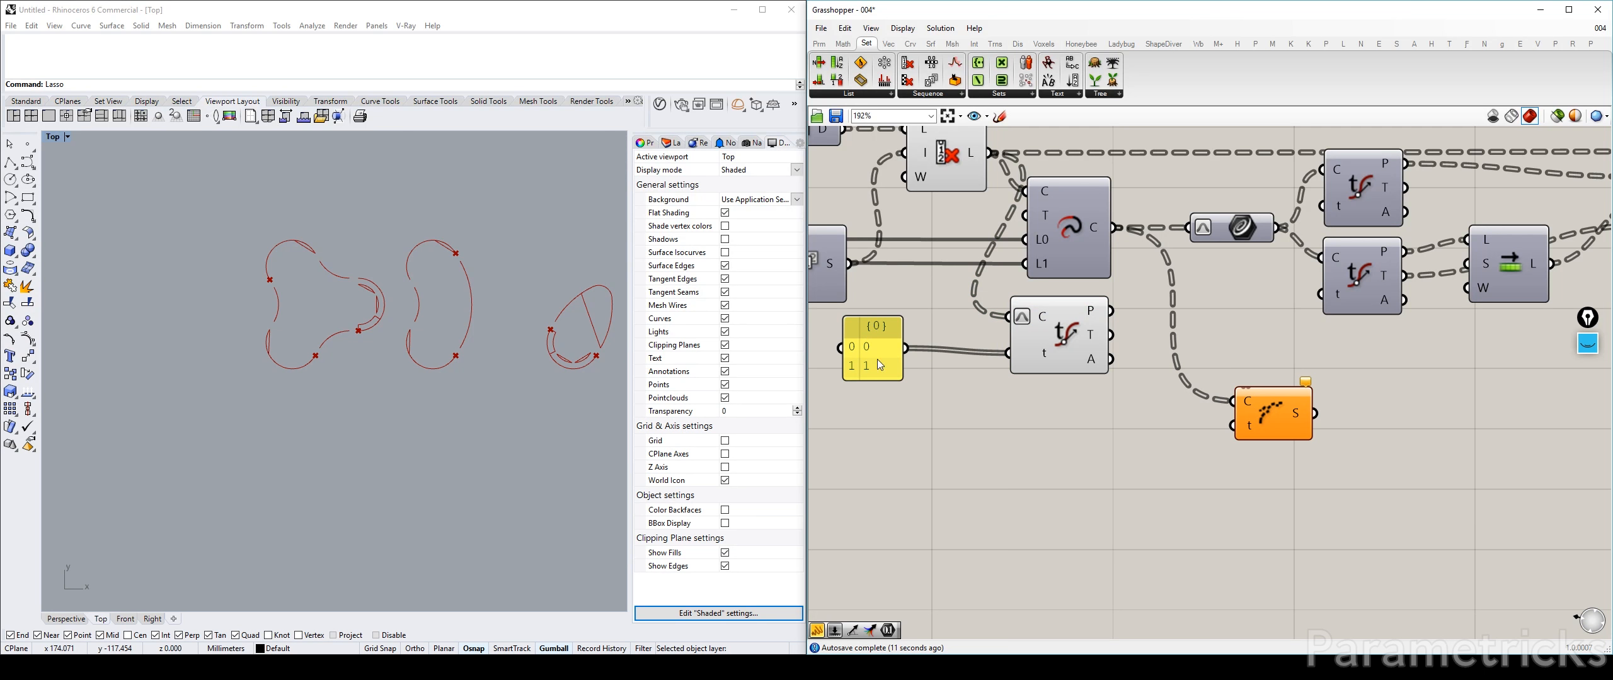
pyautogui.rightClick(1044, 322)
pyautogui.click(1083, 429)
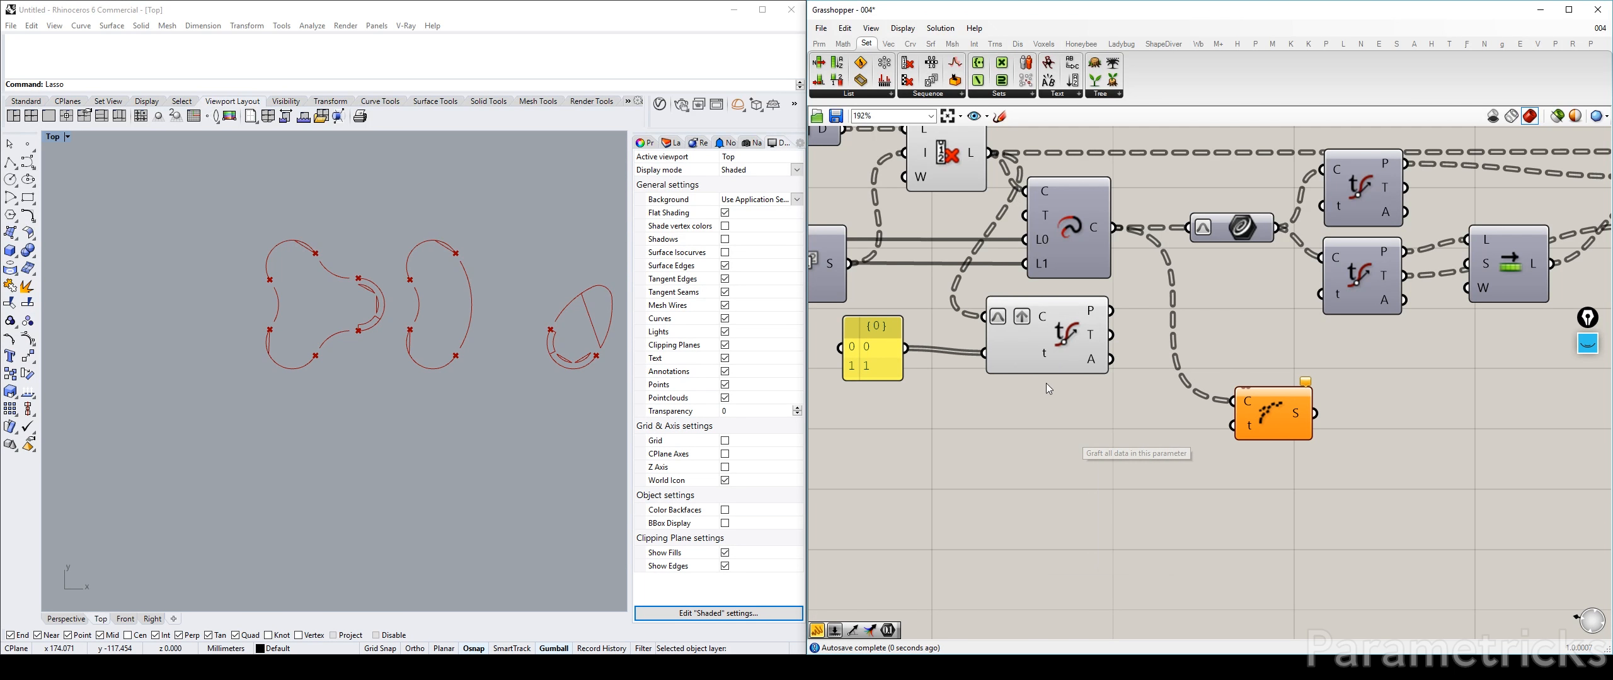
pyautogui.scroll(3, 1103, 352)
pyautogui.moveTo(980, 289)
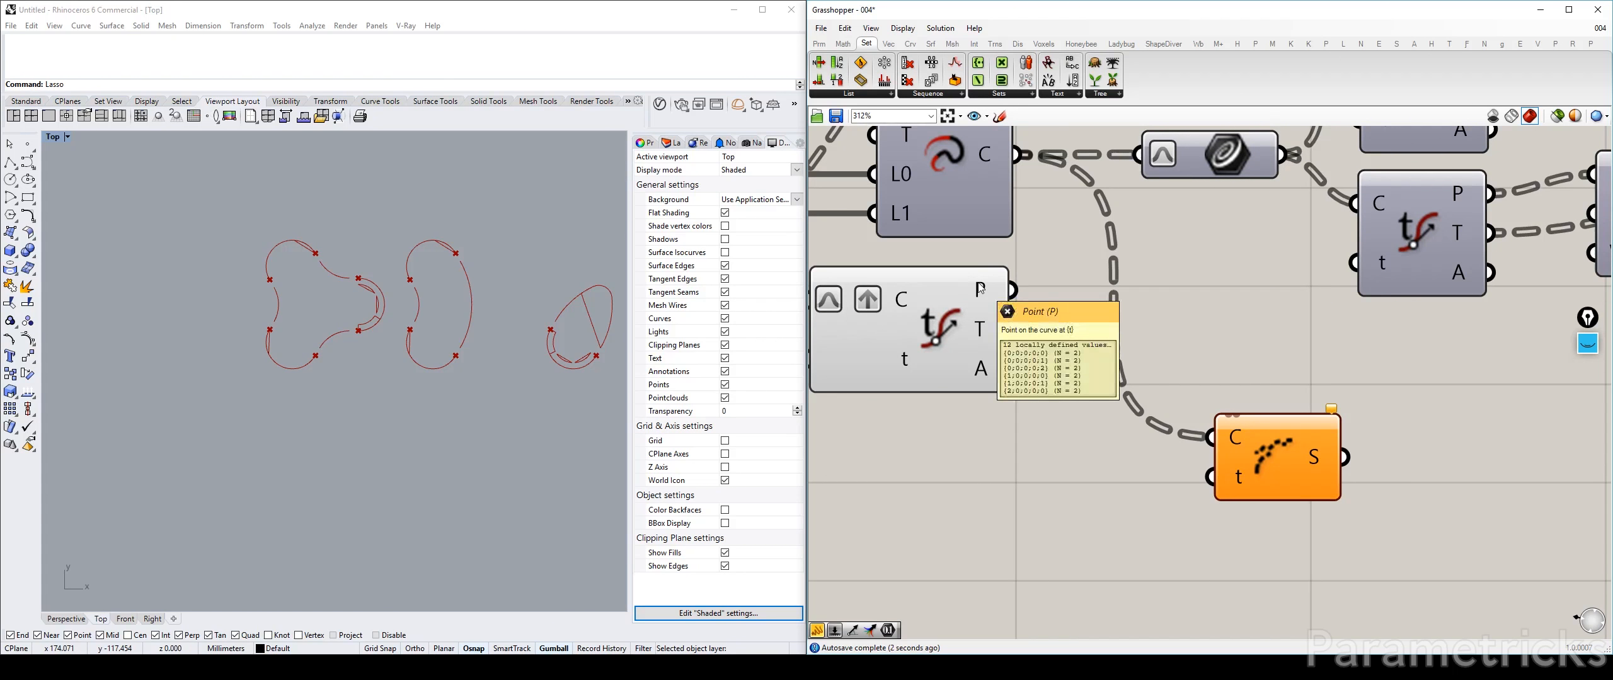
pyautogui.scroll(-3, 983, 288)
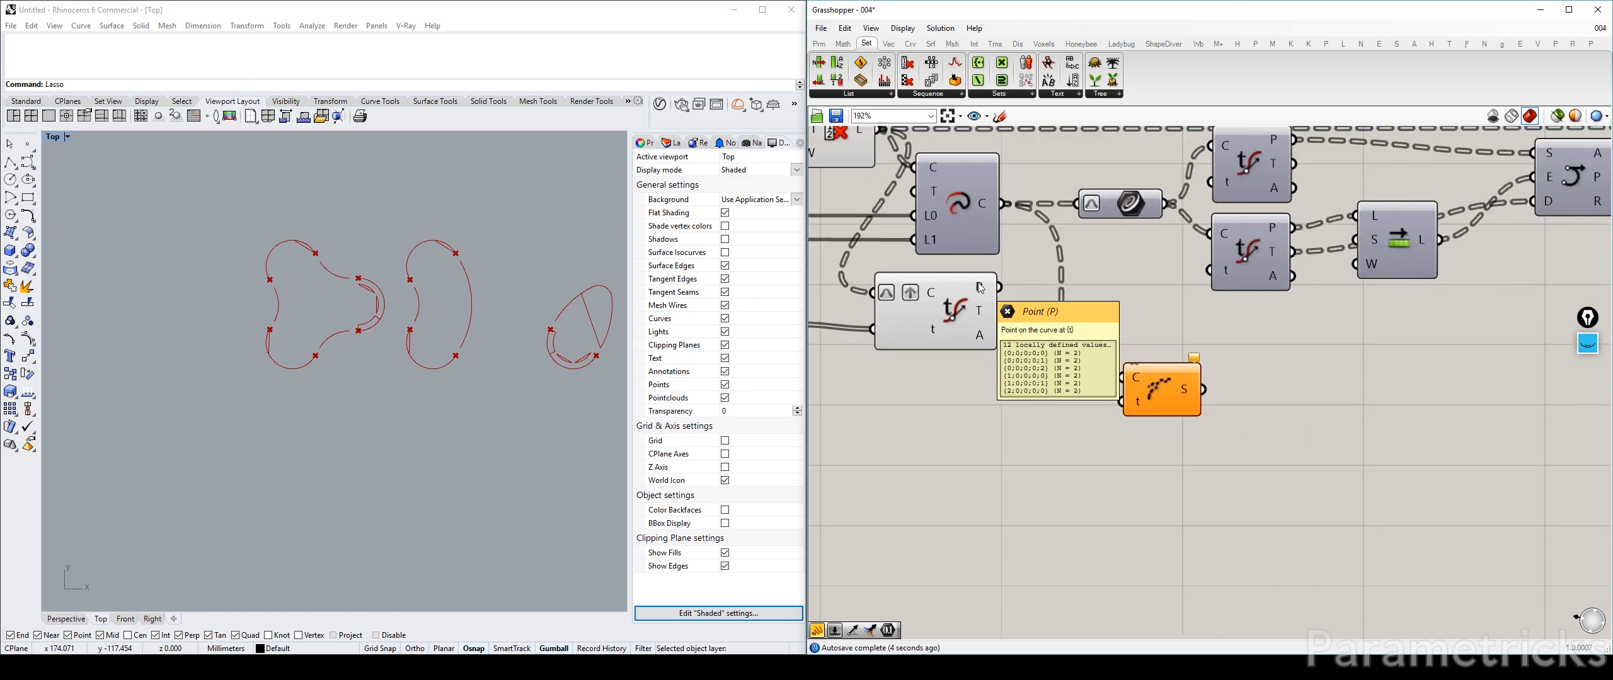
# Move Shatter closer to the new Evaluate Curve component and simplify the latter's point output.
pyautogui.doubleClick(1021, 445)
pyautogui.moveTo(1177, 400); pyautogui.dragTo(1169, 366)
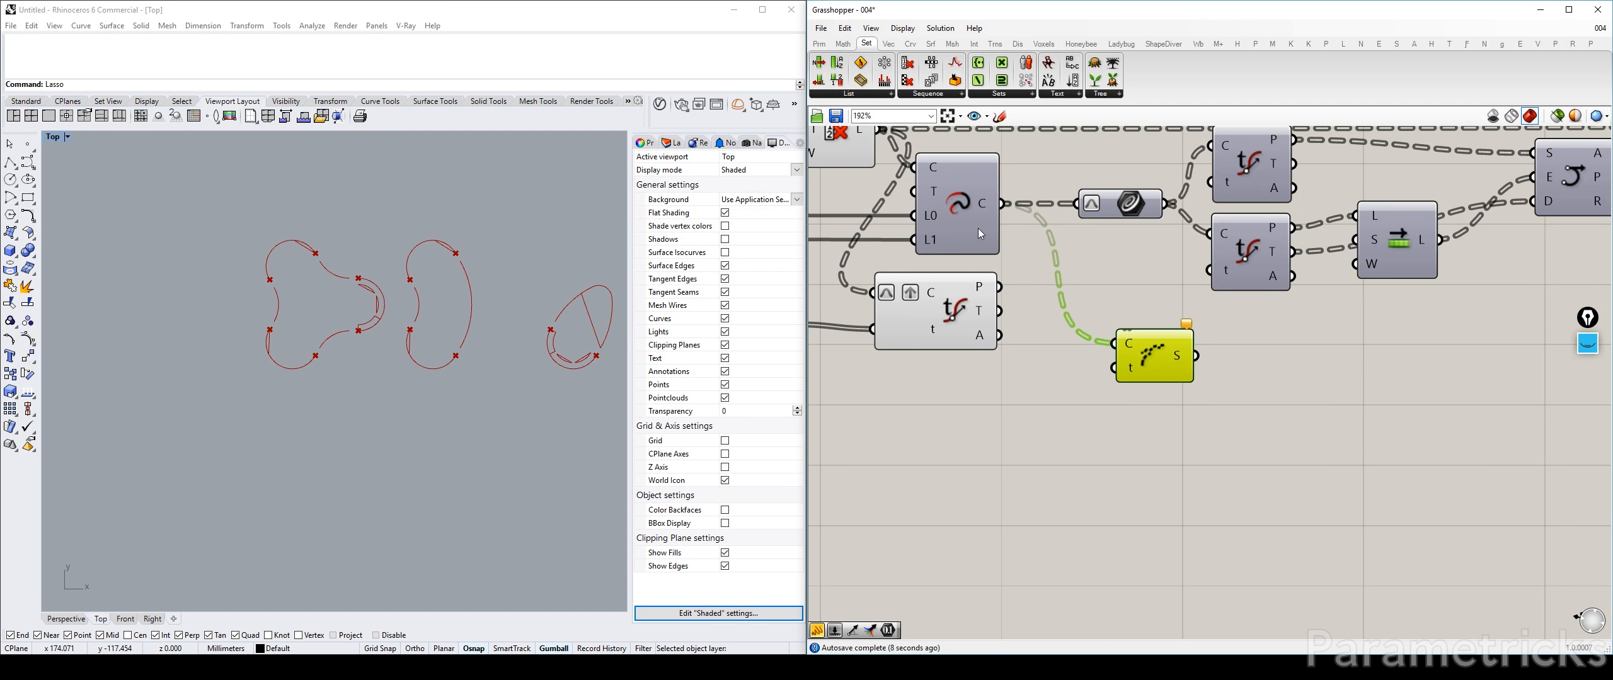
pyautogui.moveTo(1134, 349)
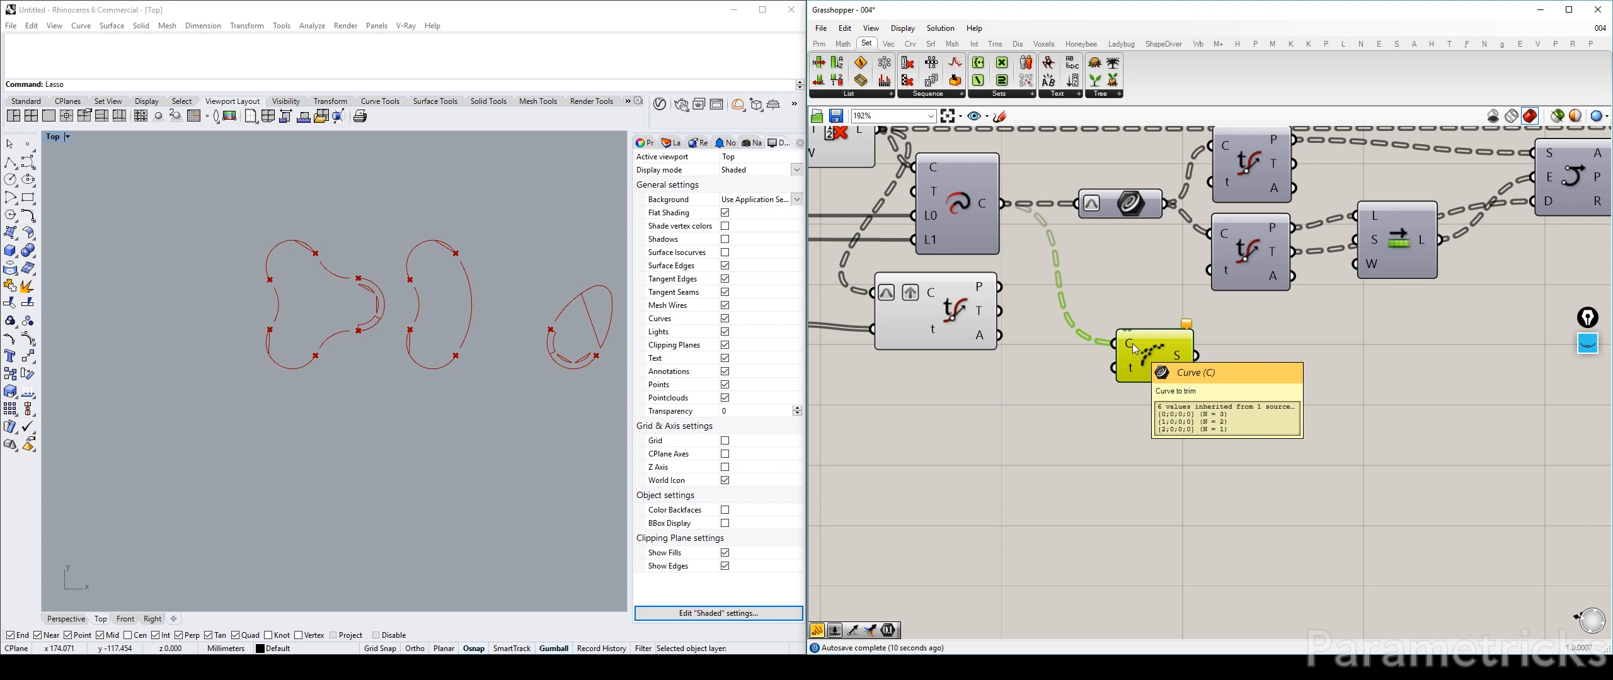
pyautogui.rightClick(980, 287)
pyautogui.click(1011, 369)
pyautogui.moveTo(981, 314); pyautogui.dragTo(959, 339)
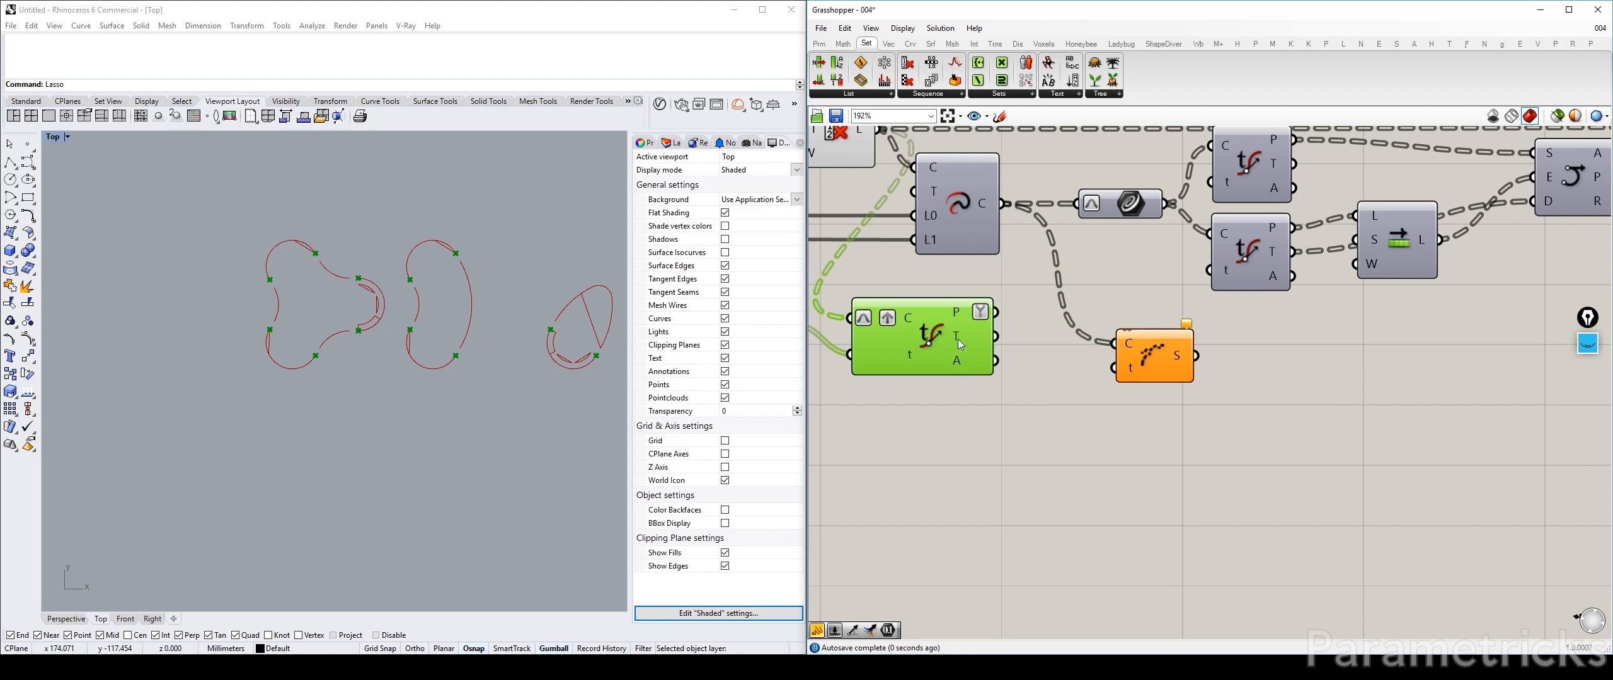
# Add a Param Viewer wired to Evaluate Curve's point output and compare its branches with the arcs in the Top viewport.
pyautogui.doubleClick(1048, 405)
pyautogui.write('param')
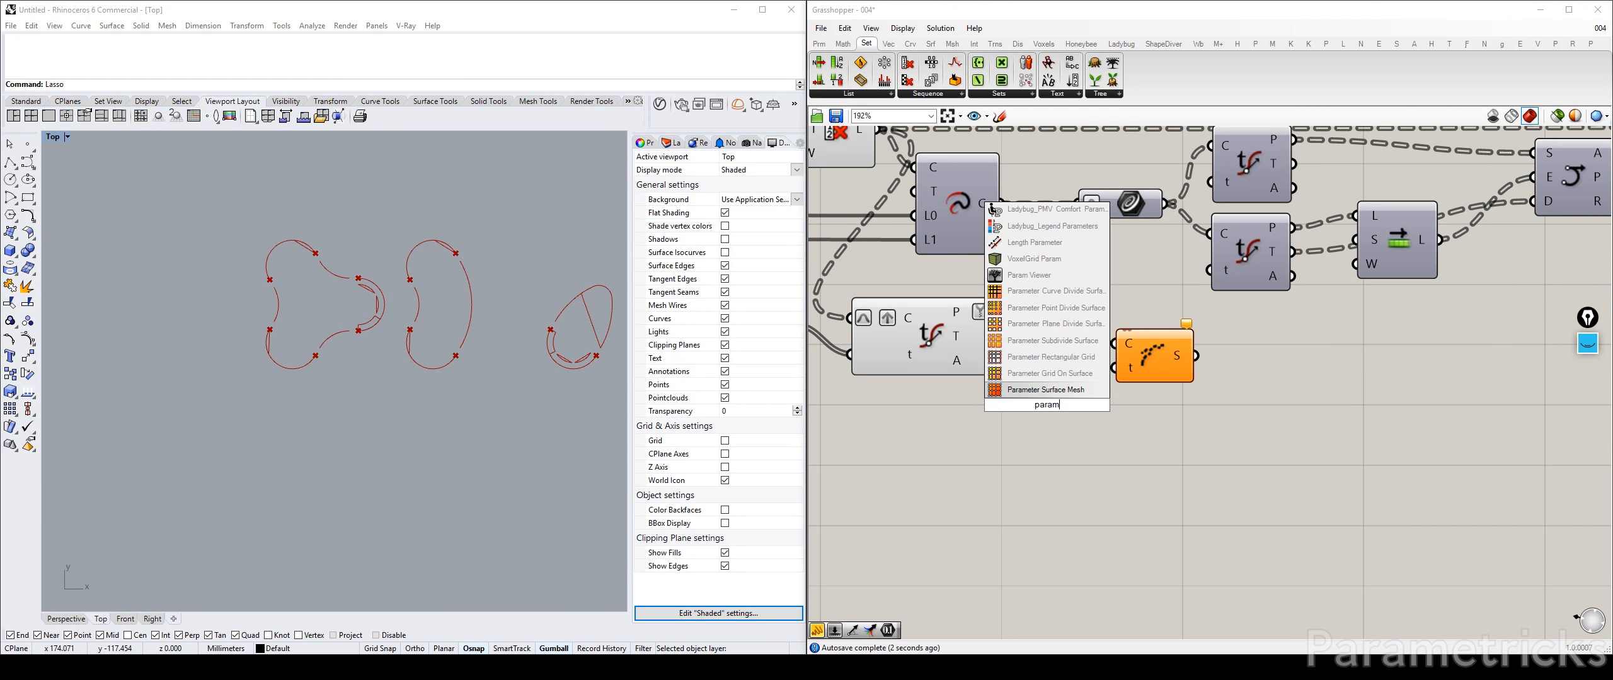
pyautogui.click(1012, 272)
pyautogui.moveTo(996, 312); pyautogui.dragTo(924, 405)
pyautogui.moveTo(1048, 442); pyautogui.dragTo(1147, 511)
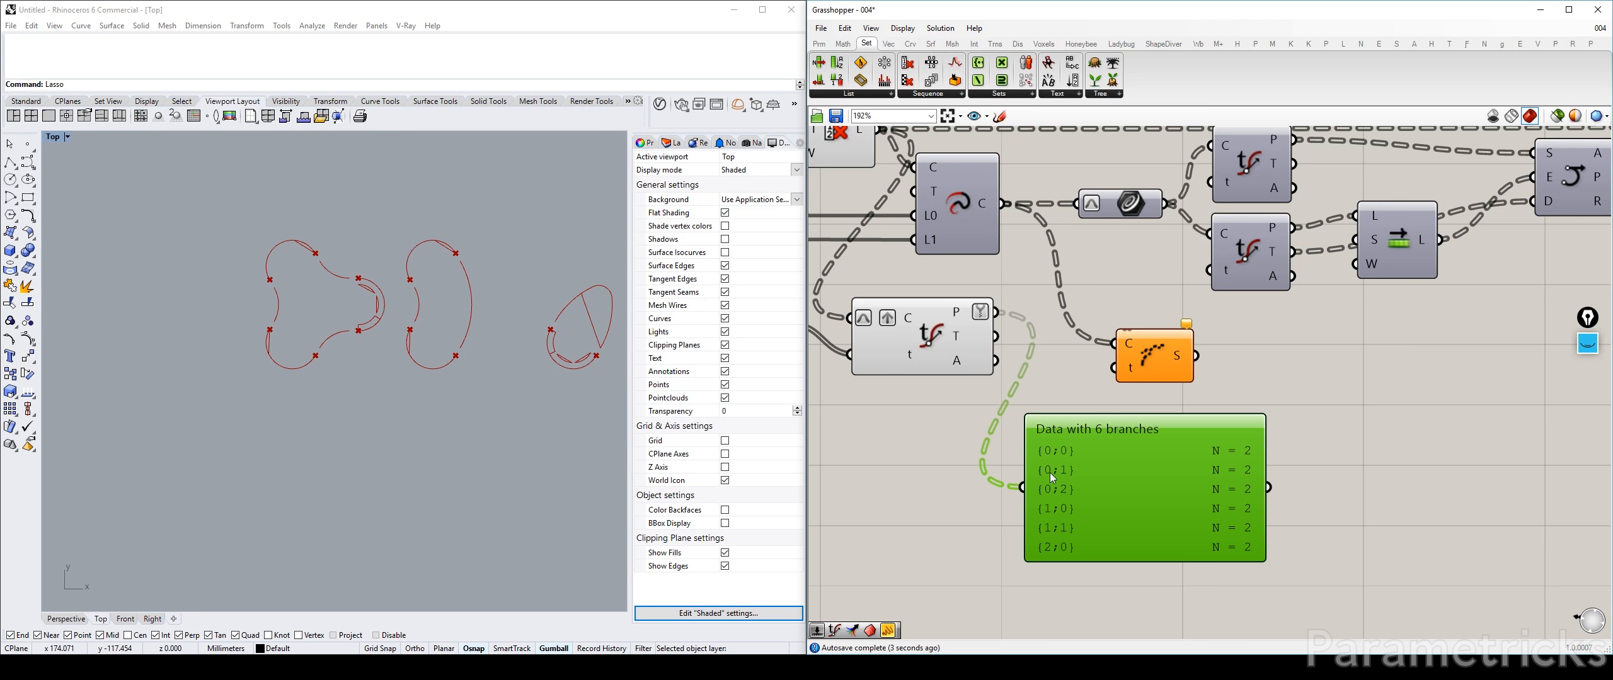
pyautogui.moveTo(346, 254); pyautogui.dragTo(267, 267, button='right')
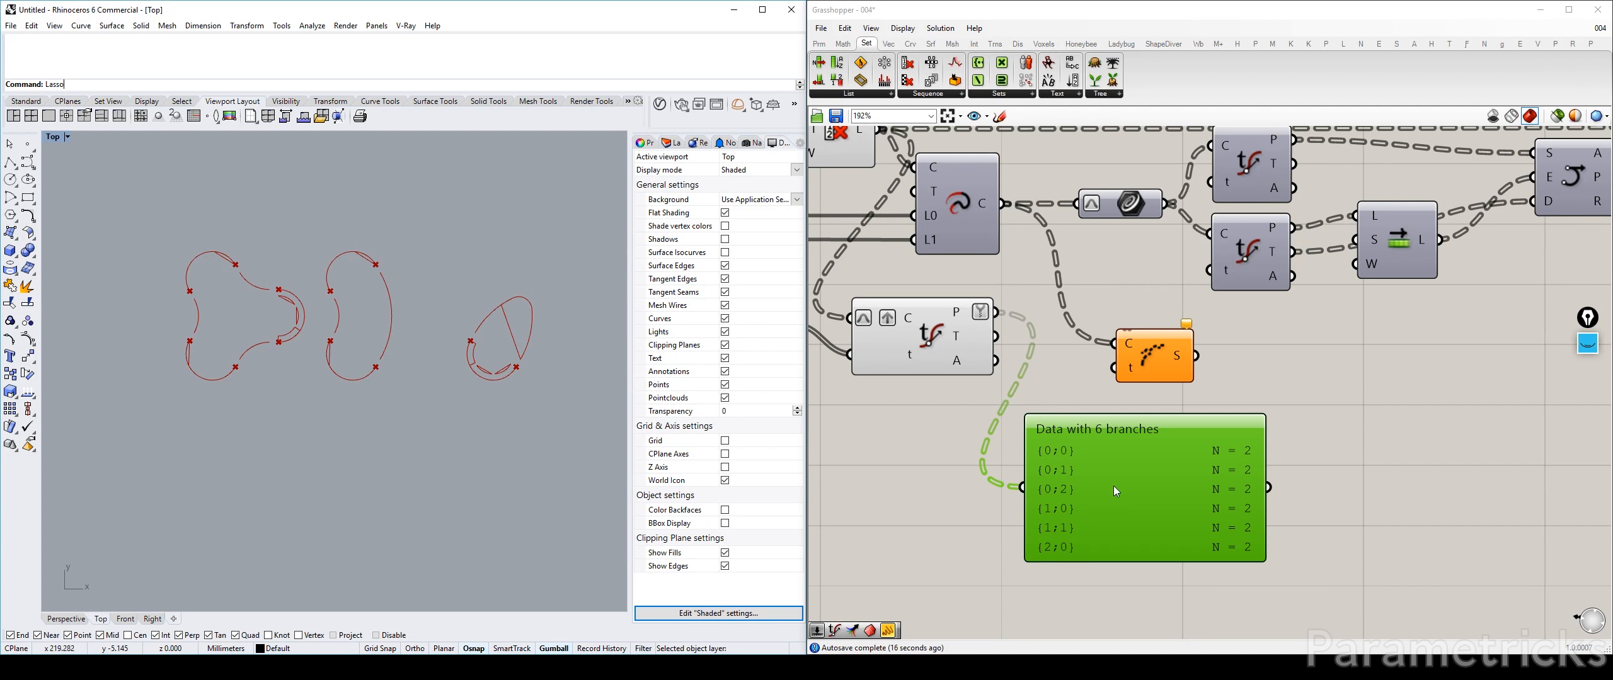
pyautogui.moveTo(1177, 468); pyautogui.dragTo(1208, 341, button='right')
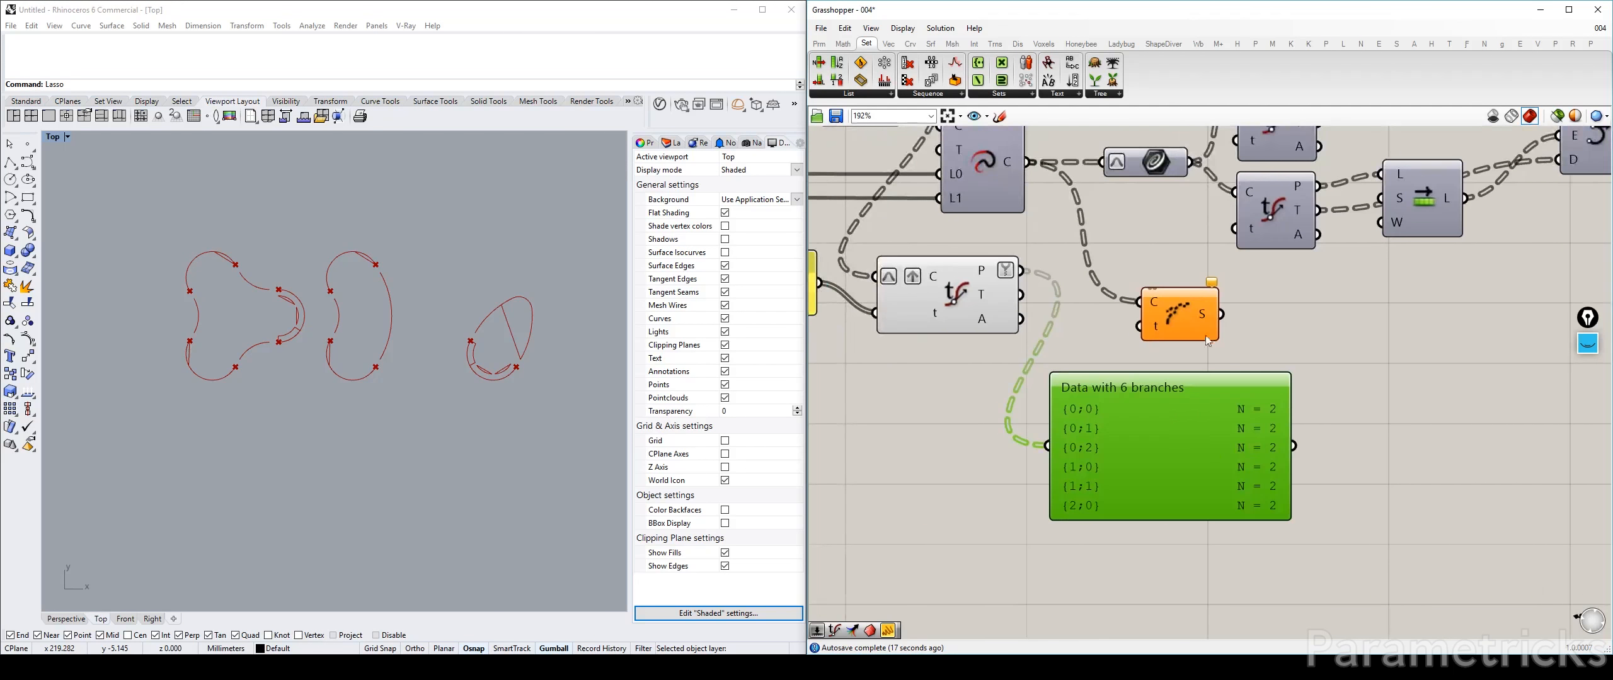
# Graft Shatter's curve input and rearrange the Shatter and Evaluate Curve components on the canvas.
pyautogui.rightClick(1155, 307)
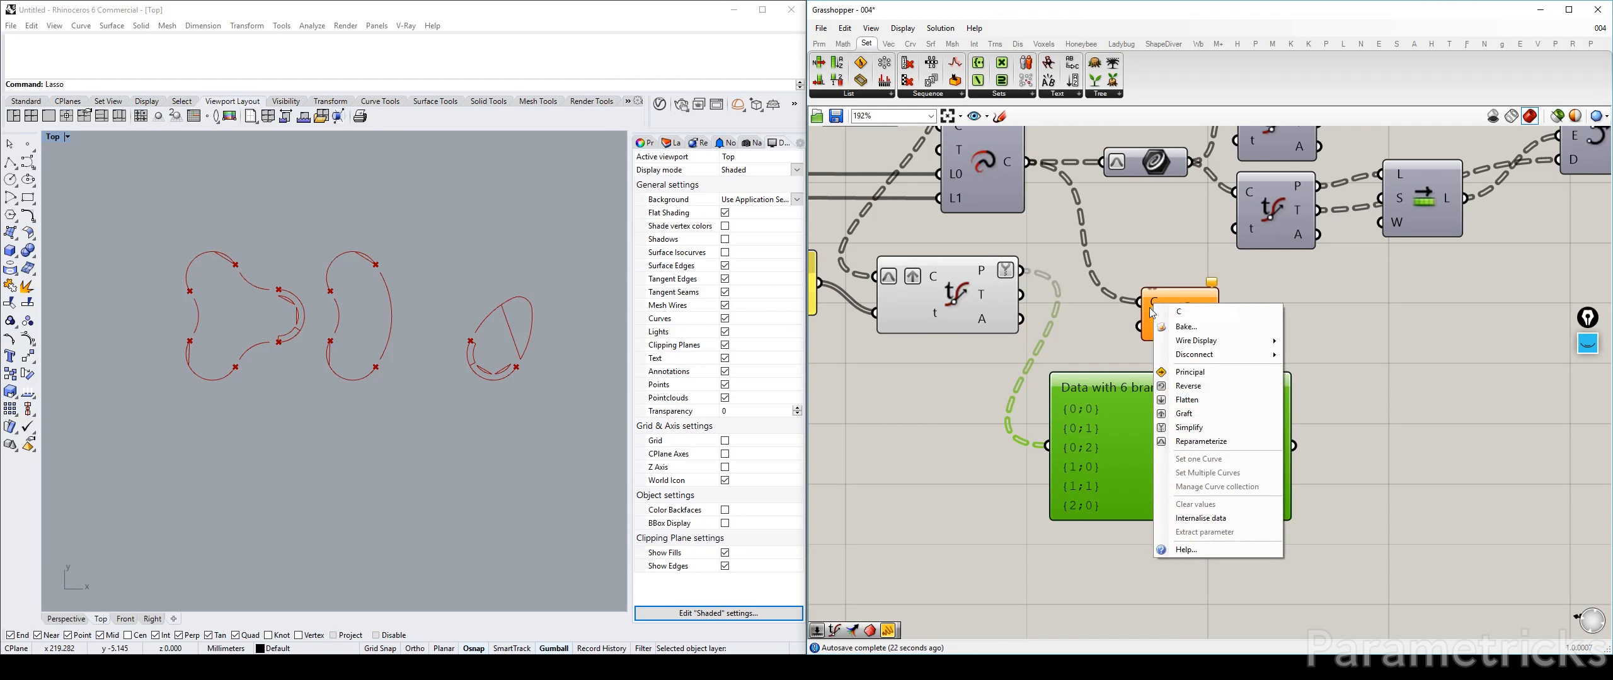
pyautogui.click(1184, 413)
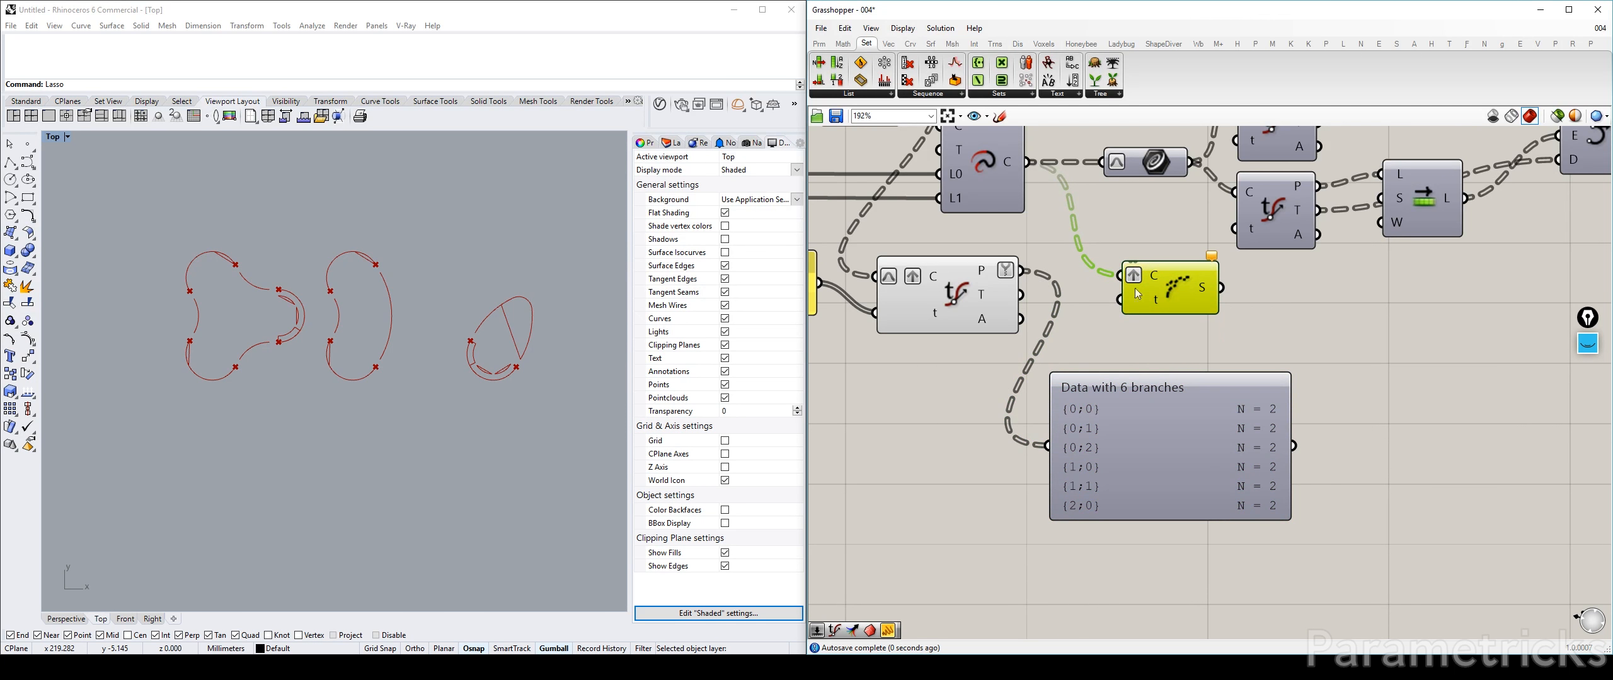
pyautogui.moveTo(951, 296); pyautogui.dragTo(940, 317)
# Search the components for "point clos" and add a Curve Closest Point component below Evaluate Curve.
pyautogui.doubleClick(936, 438)
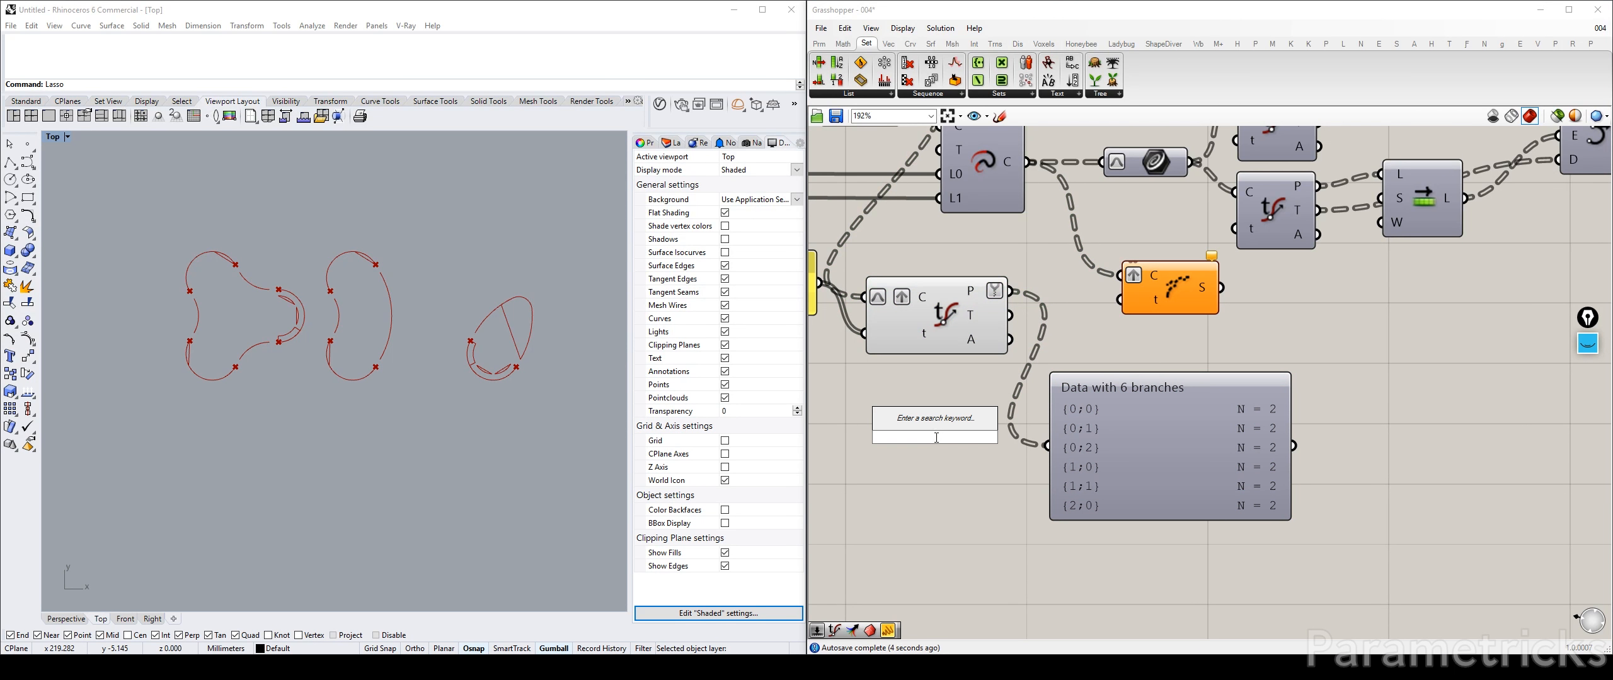
pyautogui.write('point clos')
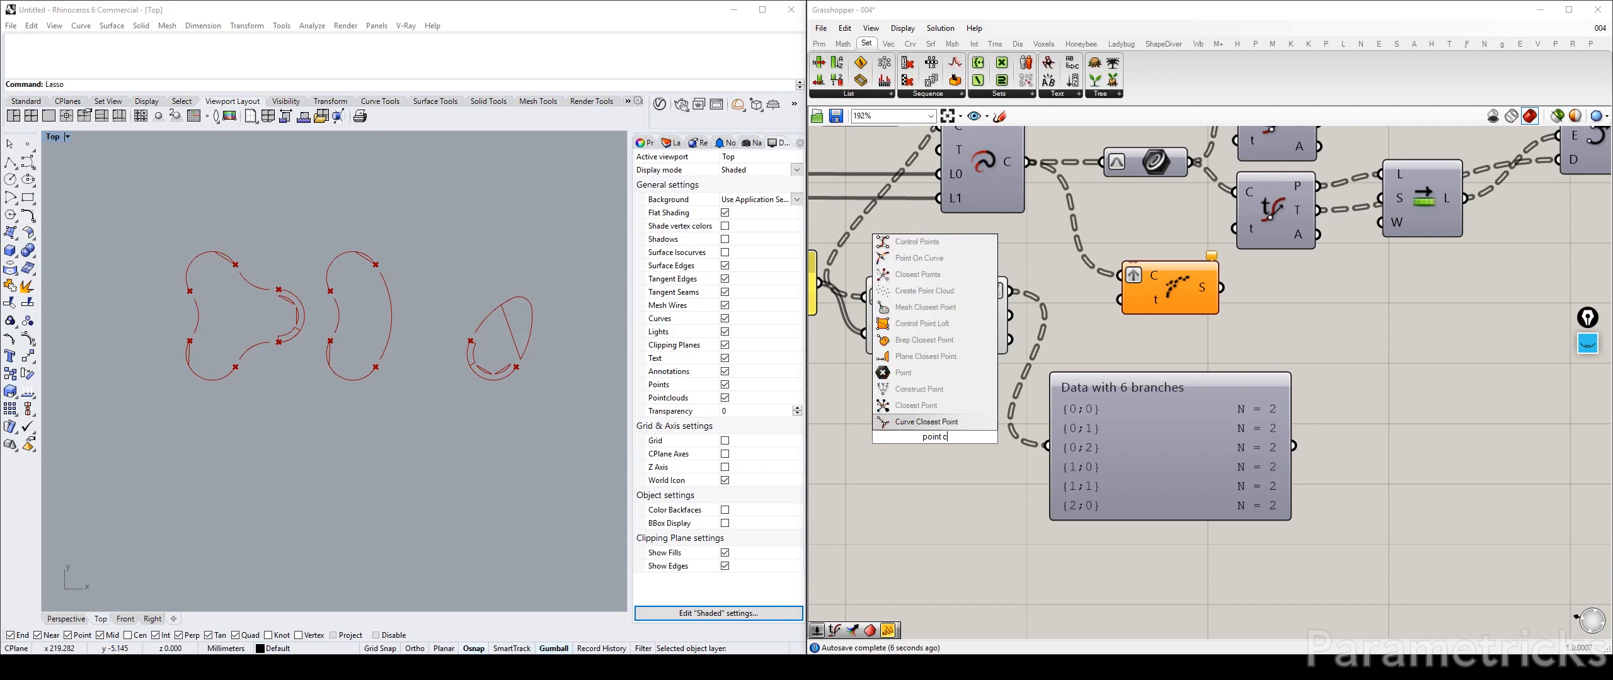
pyautogui.press('Up')
pyautogui.press('Up')
pyautogui.press('Up')
pyautogui.press('Up')
pyautogui.press('Up')
pyautogui.press('Up')
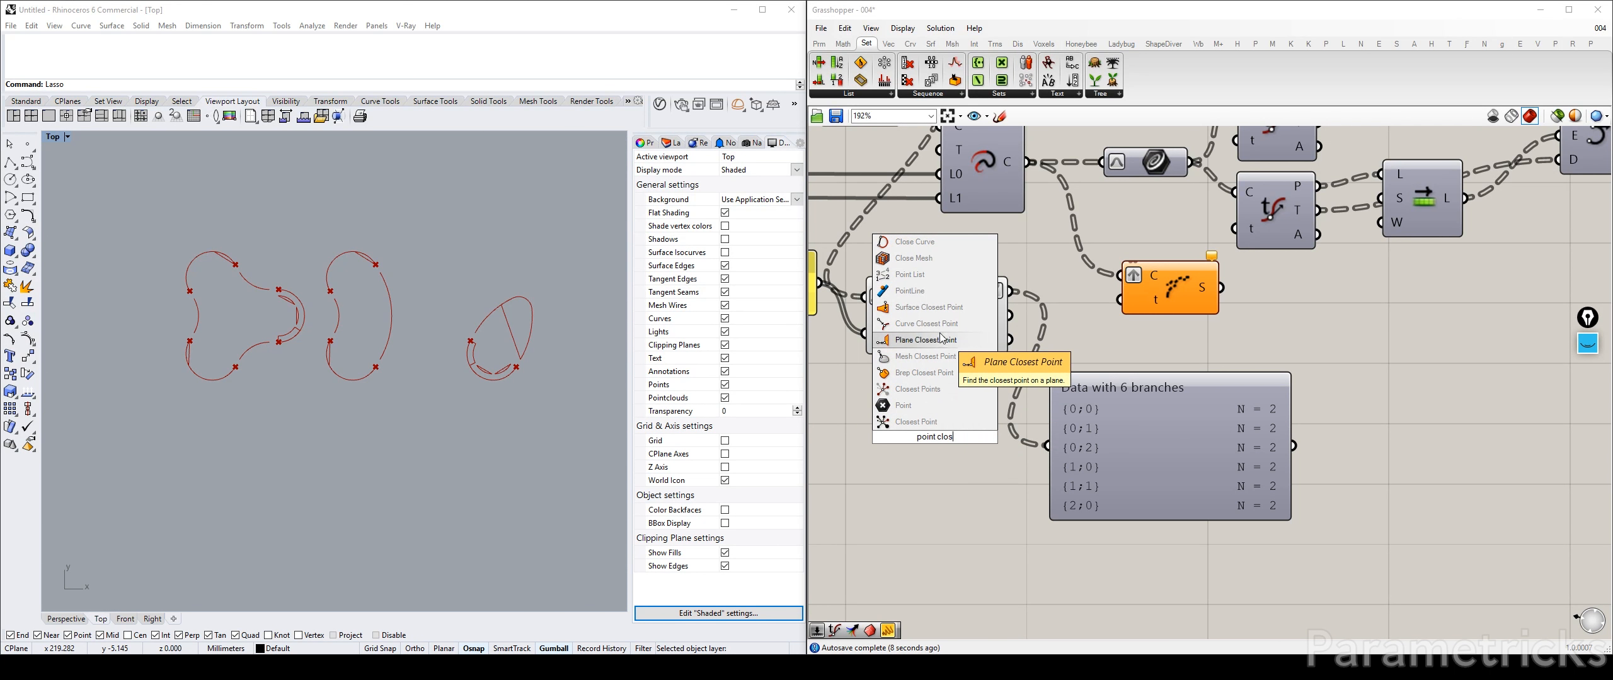
pyautogui.press('Return')
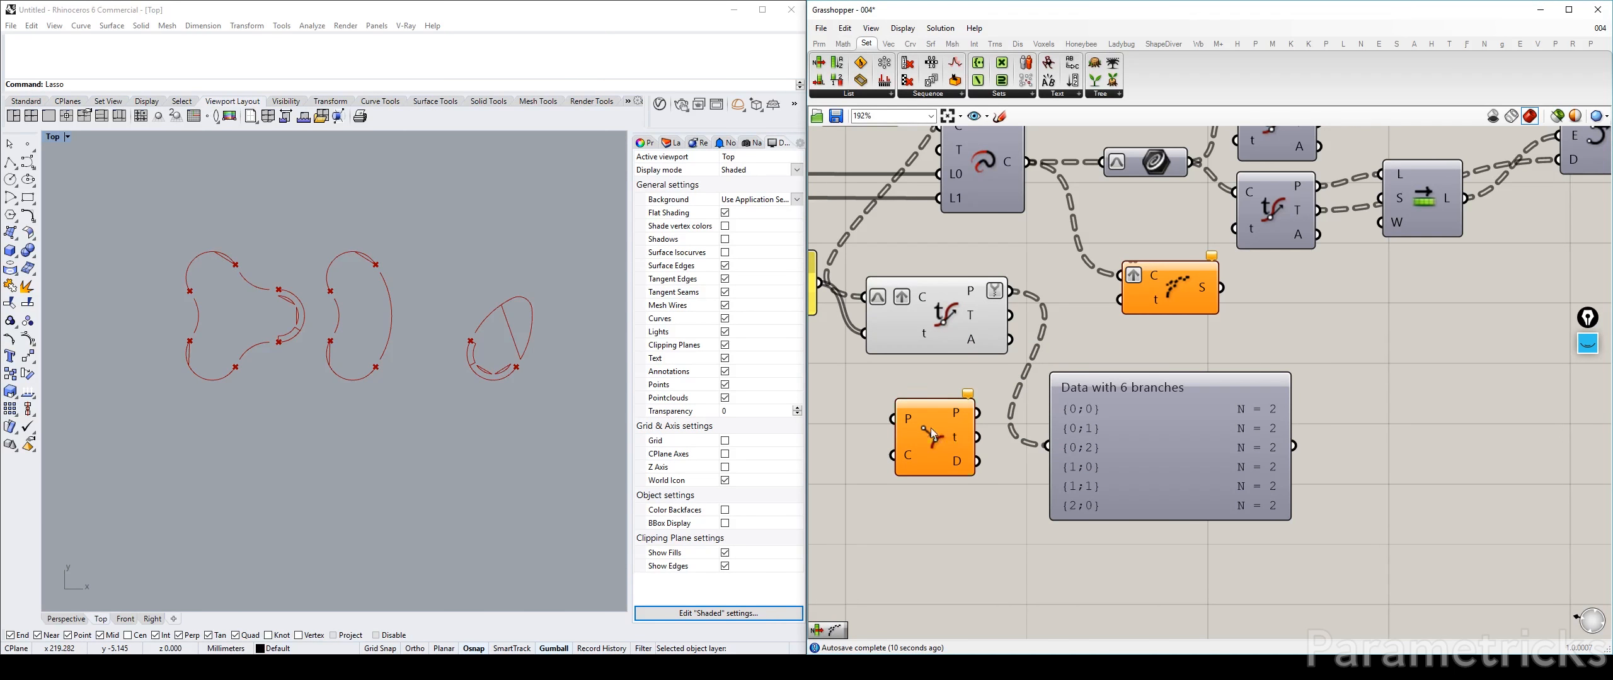
# Wire Evaluate Curve's points and the extended arcs into Curve Closest Point, and graft its curve input.
pyautogui.moveTo(933, 433); pyautogui.dragTo(1112, 324)
pyautogui.moveTo(1008, 295); pyautogui.dragTo(1071, 310)
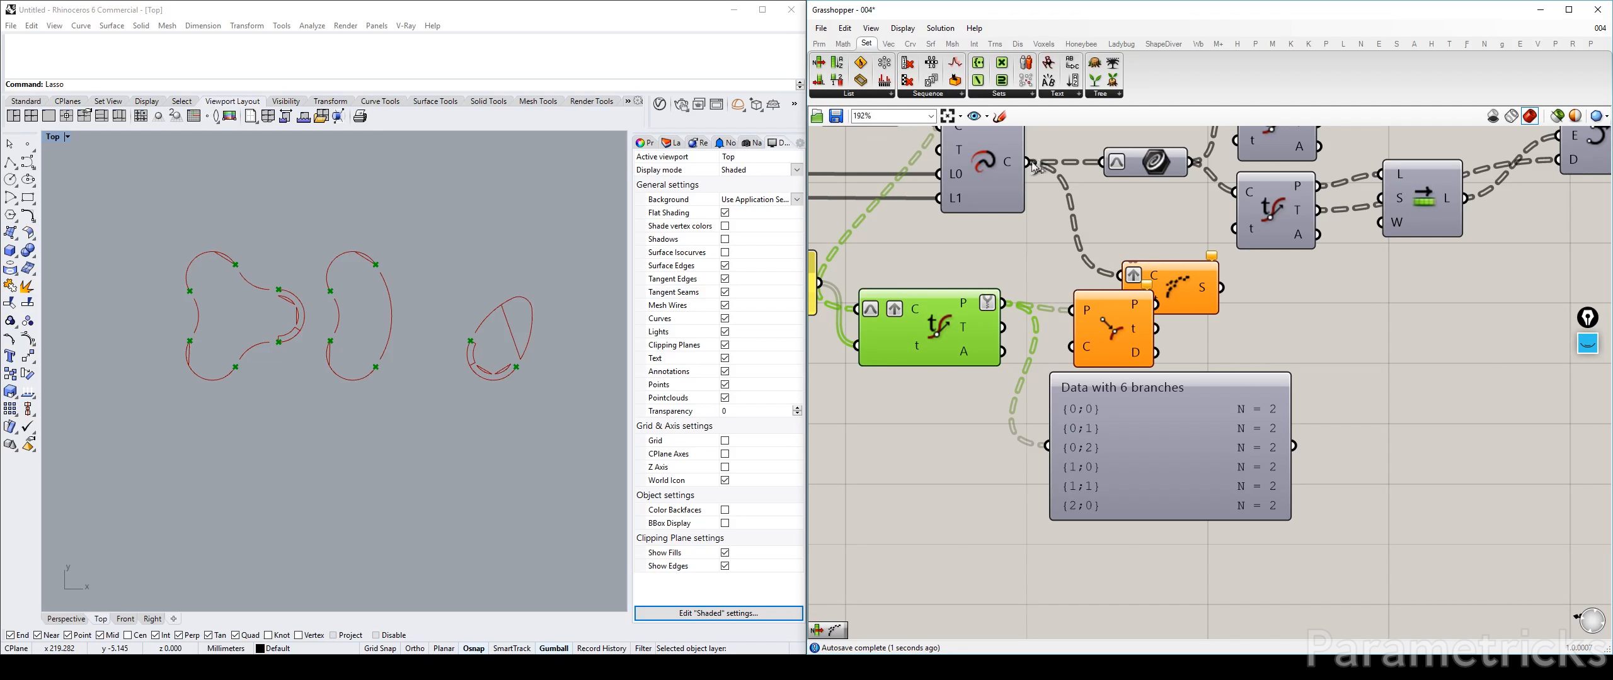
pyautogui.moveTo(1032, 163); pyautogui.dragTo(1076, 347)
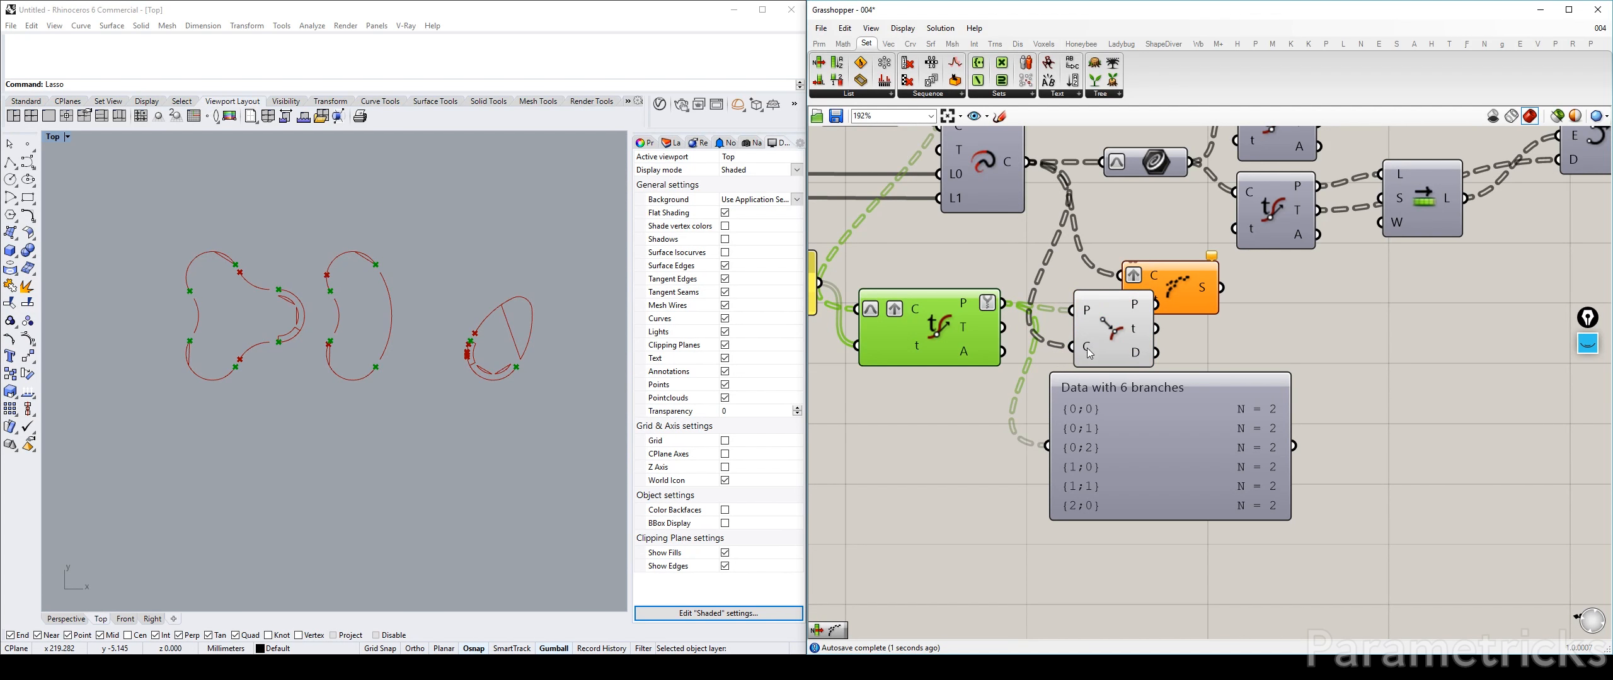
pyautogui.rightClick(1089, 354)
pyautogui.click(1137, 461)
# Make room beside Shatter, check Curve Closest Point's output branches in the Param Viewer, and simplify its t output.
pyautogui.moveTo(1131, 329); pyautogui.dragTo(1296, 320)
pyautogui.moveTo(1159, 290); pyautogui.dragTo(1048, 445)
pyautogui.moveTo(1162, 446); pyautogui.dragTo(1111, 383, button='right')
pyautogui.moveTo(1051, 355); pyautogui.dragTo(1104, 368)
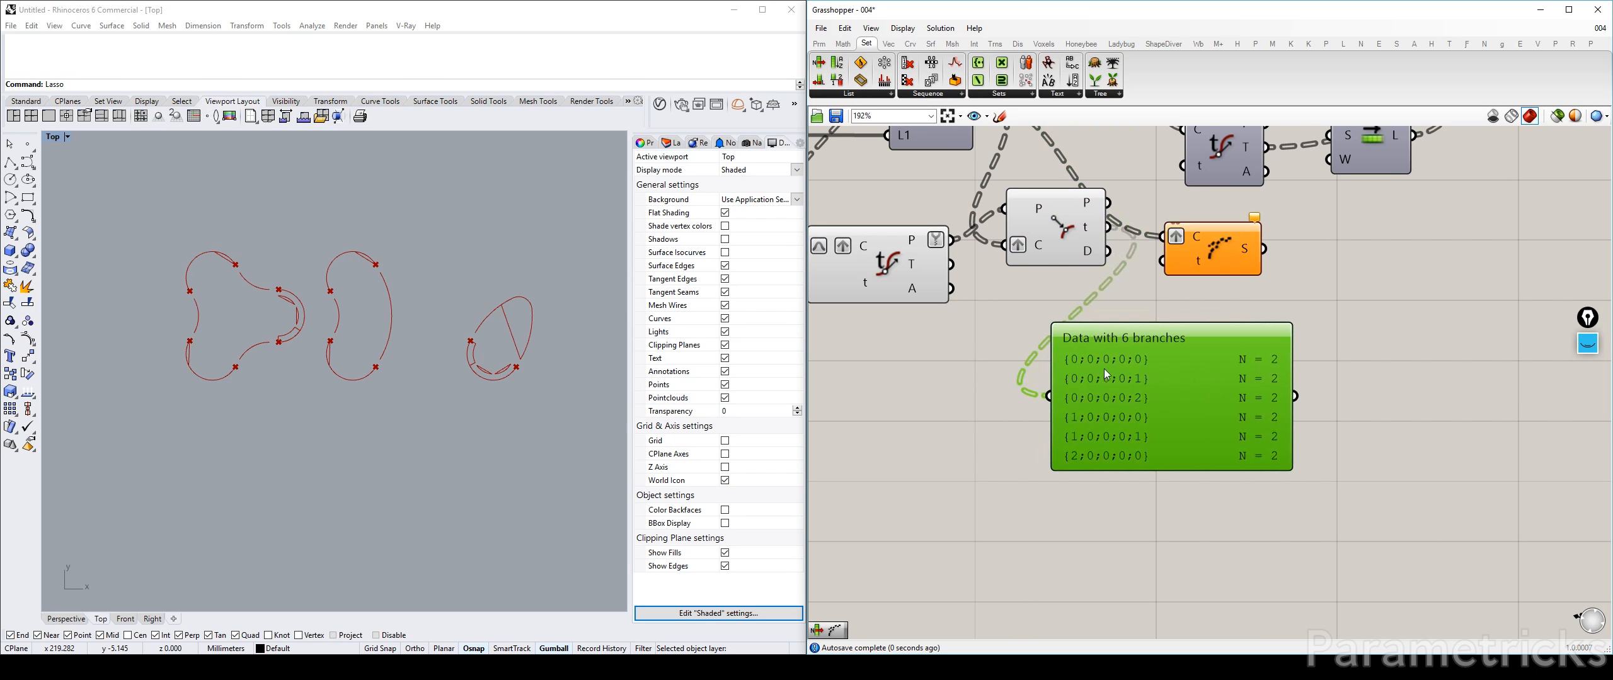
pyautogui.rightClick(1088, 230)
pyautogui.click(1125, 336)
# Wire Curve Closest Point's t output into Shatter's t input and delete the Param Viewer.
pyautogui.moveTo(1125, 349); pyautogui.dragTo(1067, 404, button='right')
pyautogui.moveTo(995, 290); pyautogui.dragTo(1117, 300)
pyautogui.click(1127, 431)
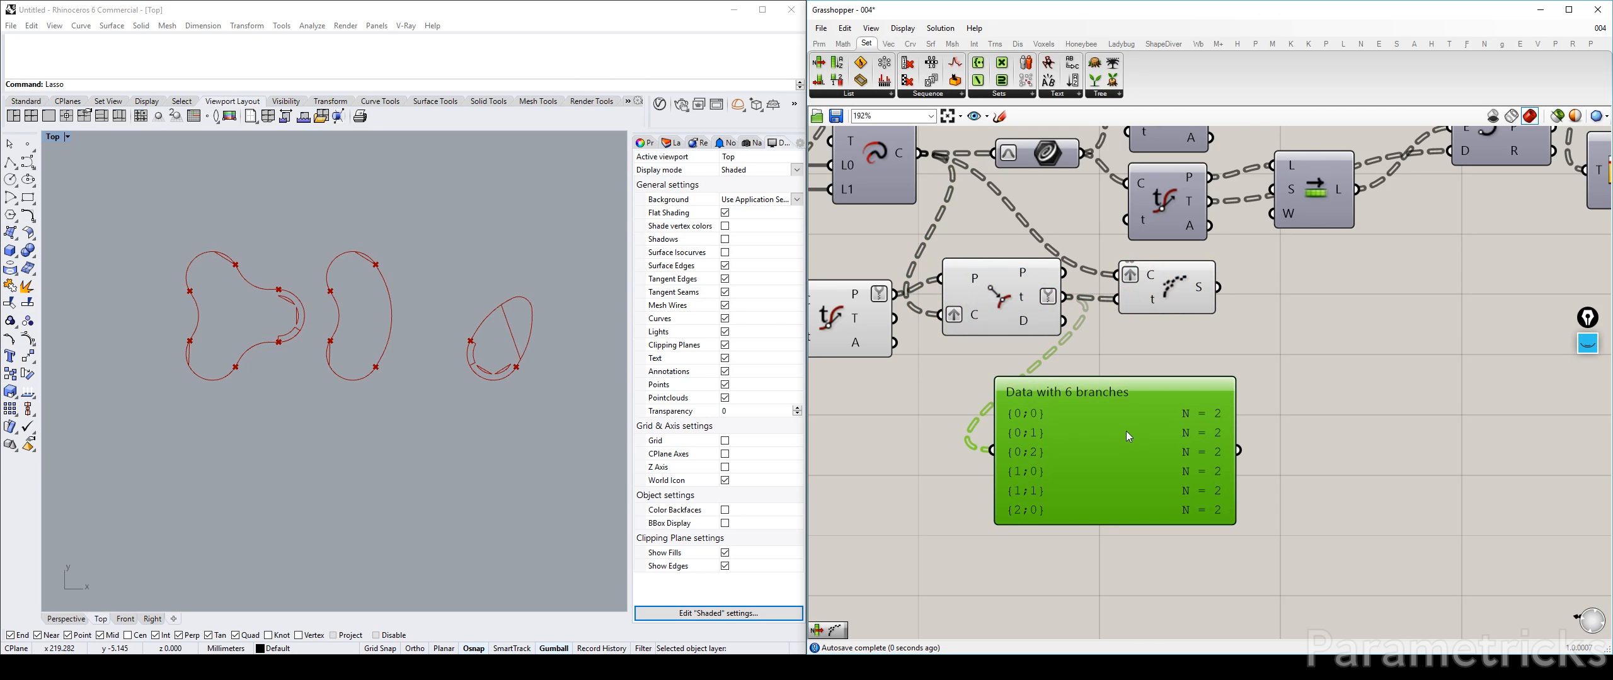
pyautogui.press('Delete')
# Turn off the preview of the Evaluate Curve and Curve Closest Point components.
pyautogui.moveTo(1126, 431); pyautogui.dragTo(1194, 450, button='right')
pyautogui.moveTo(1144, 391); pyautogui.dragTo(939, 317)
pyautogui.moveTo(1076, 383); pyautogui.dragTo(890, 369, button='right')
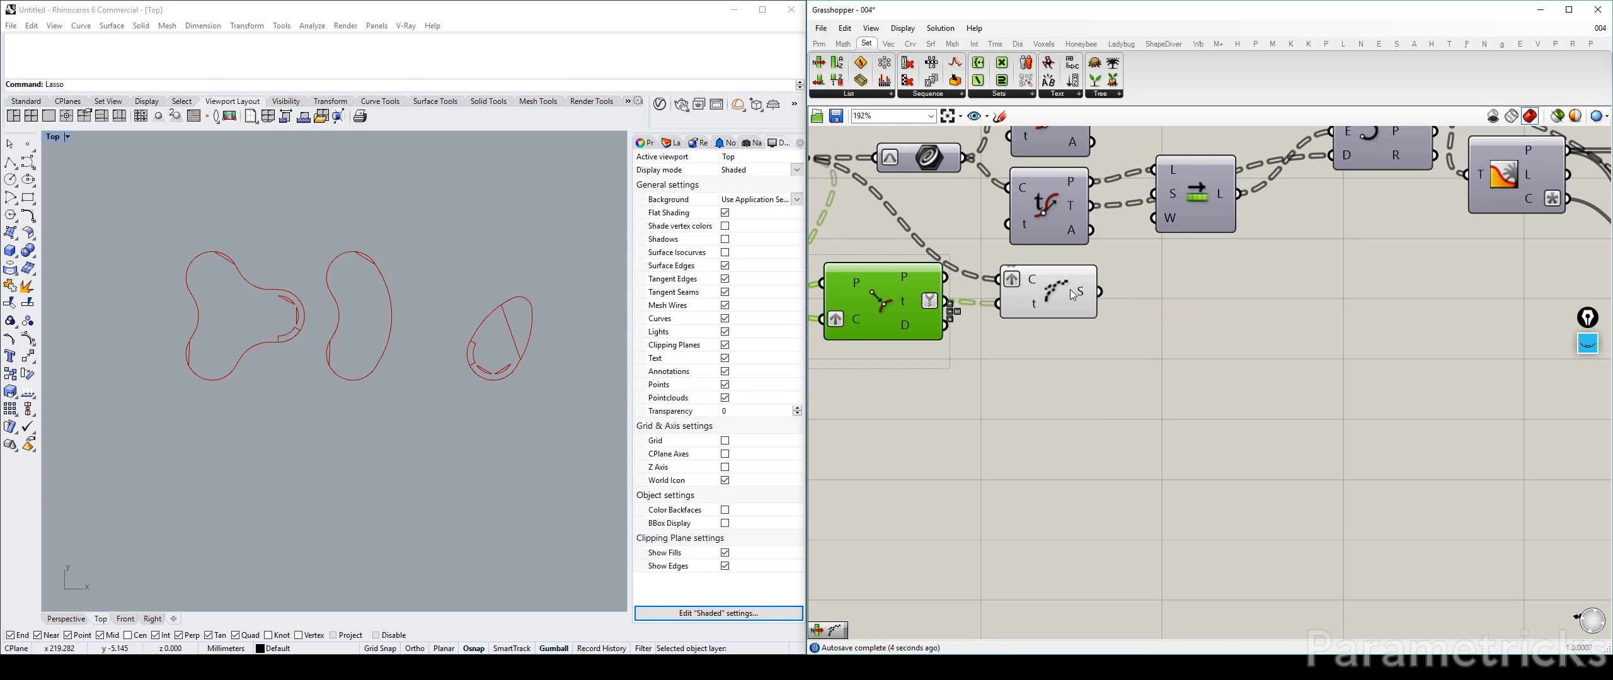
# Inspect Shatter's segments in the Top viewport and review the upstream cull component and the downstream definition.
pyautogui.click(1079, 295)
pyautogui.moveTo(1166, 303); pyautogui.dragTo(1068, 325, button='right')
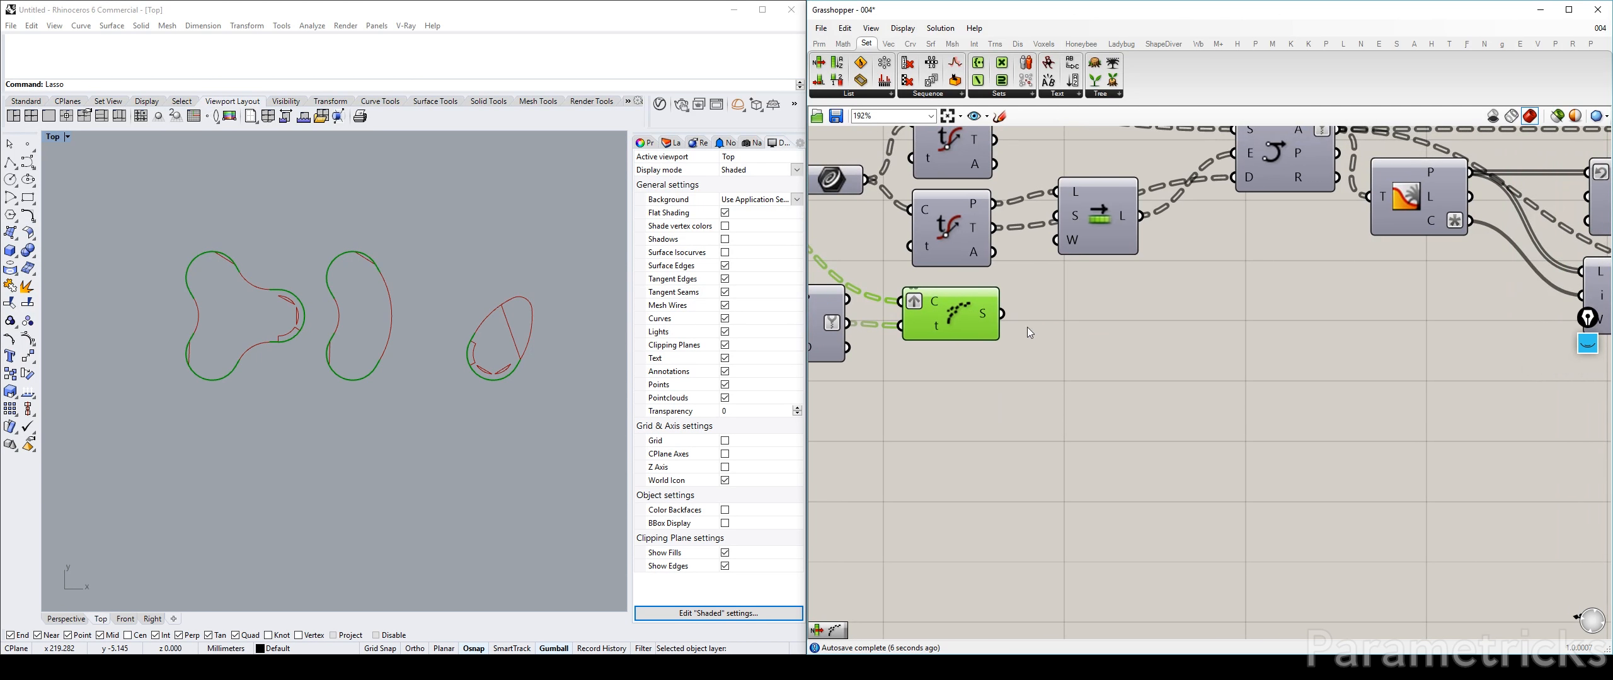
pyautogui.scroll(4, 262, 288)
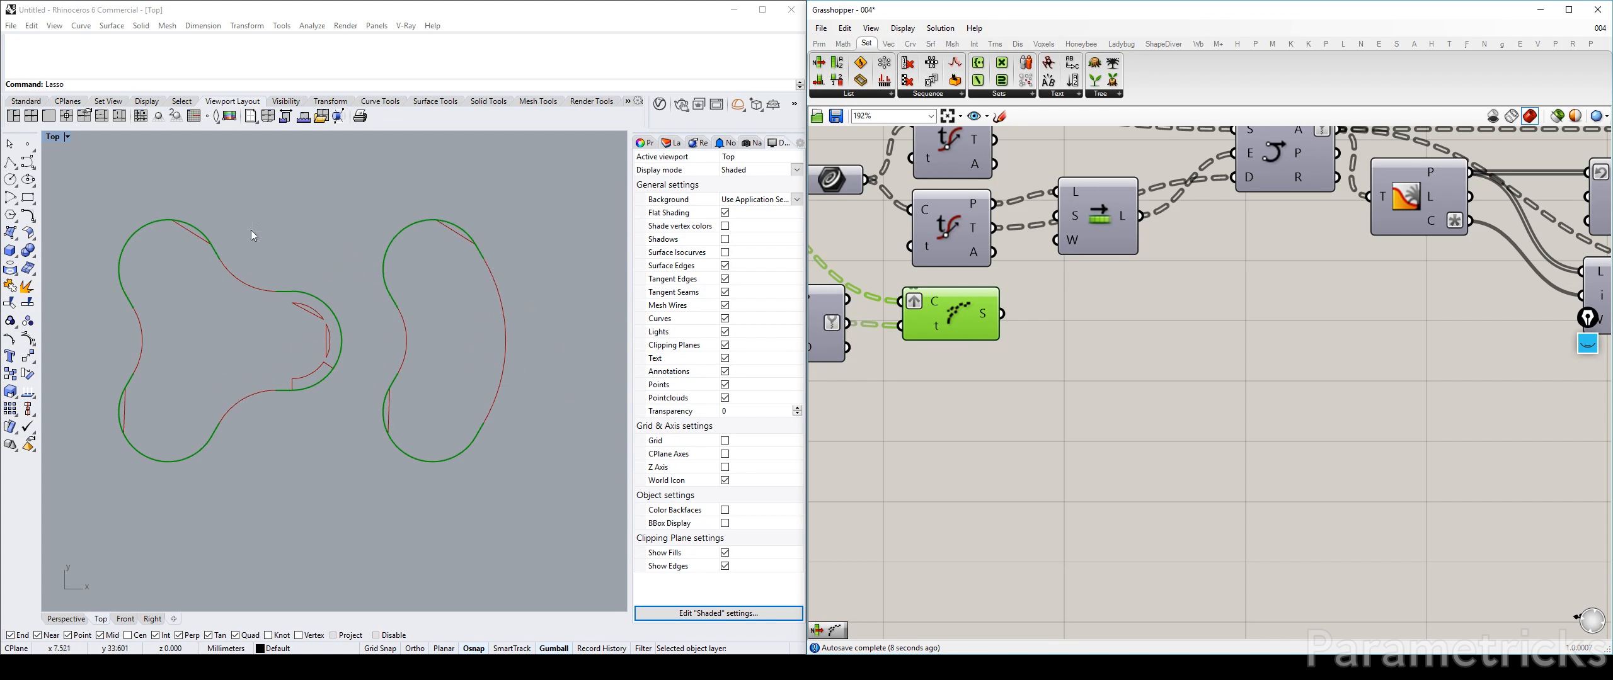
pyautogui.scroll(-2, 965, 334)
pyautogui.moveTo(965, 334); pyautogui.dragTo(1261, 366, button='right')
pyautogui.click(950, 207)
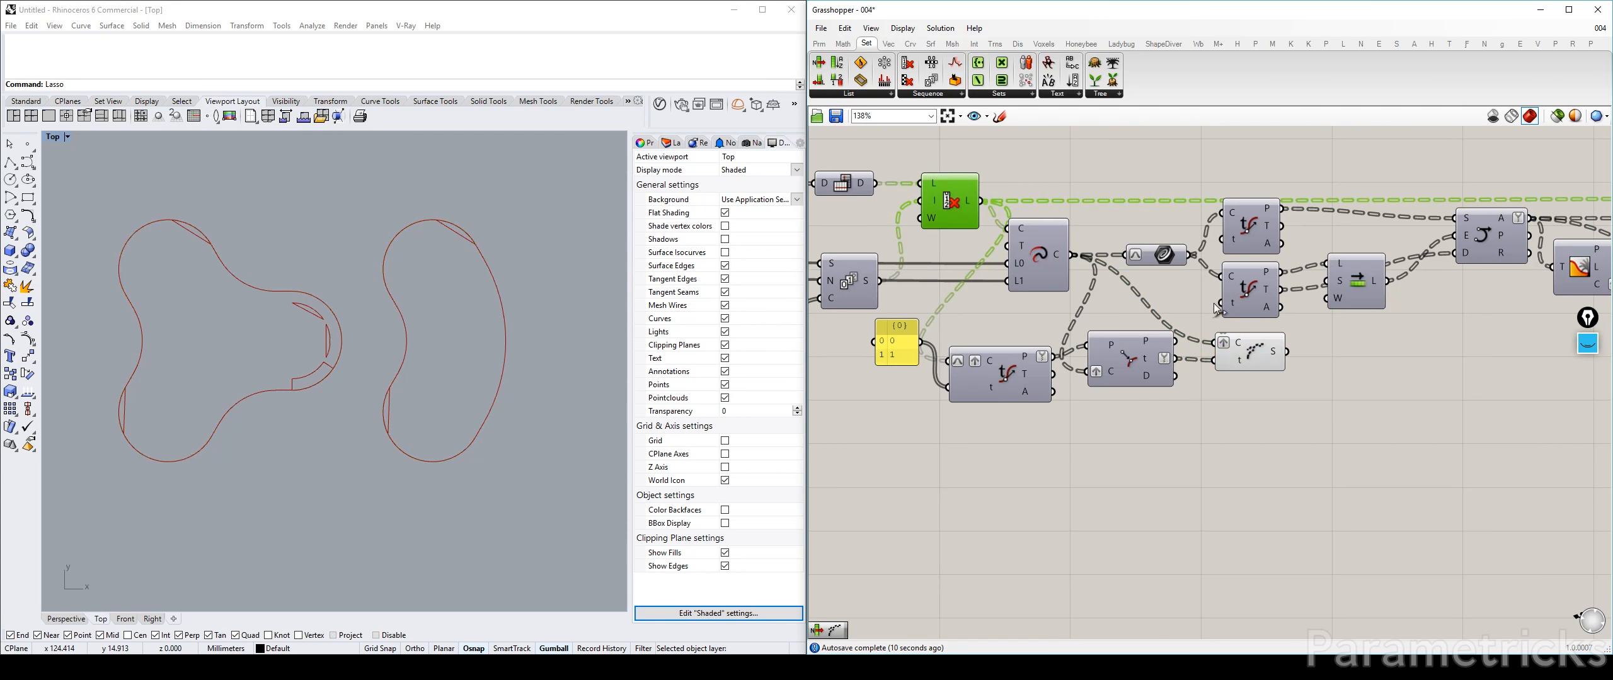
pyautogui.scroll(-5, 1212, 303)
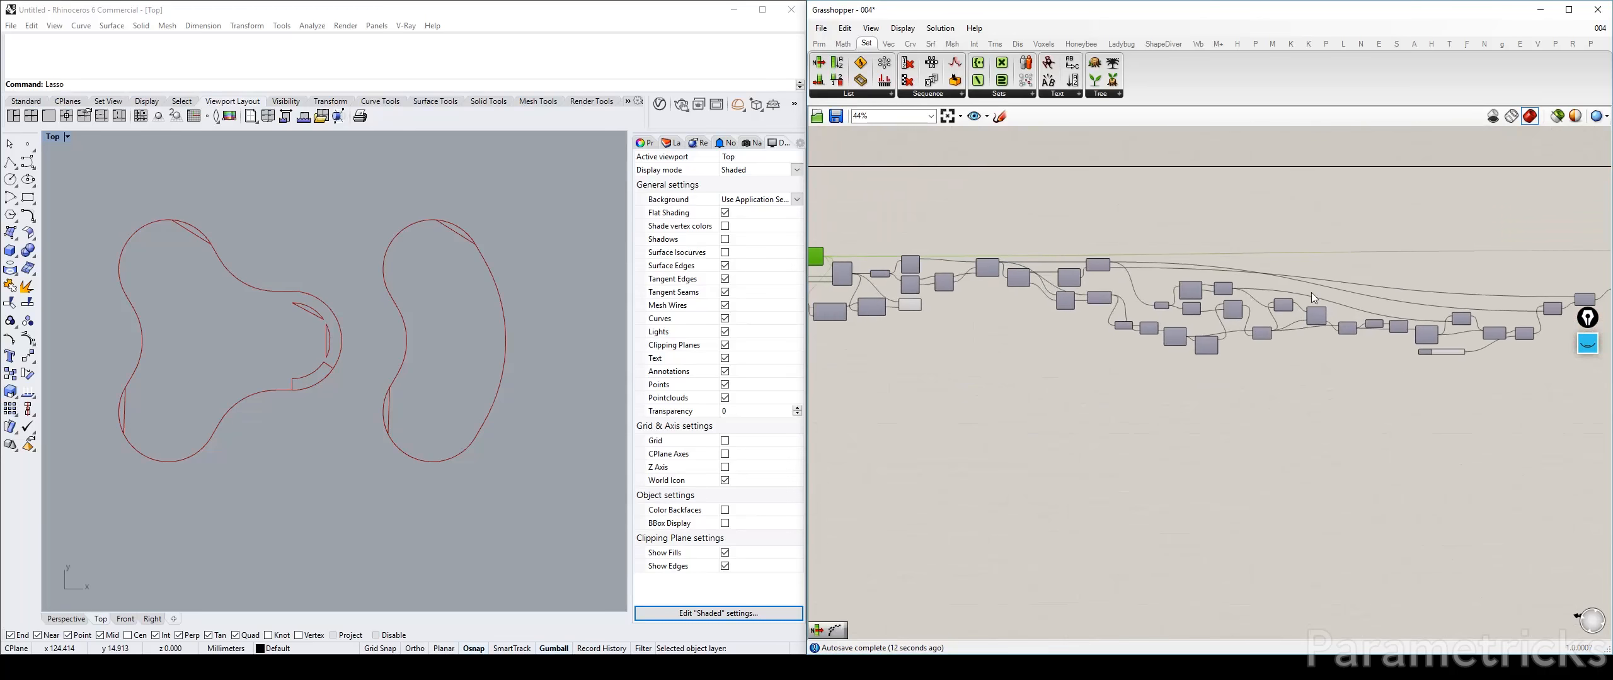
pyautogui.scroll(5, 991, 323)
# Add a Length component fed by Shatter's segments, and place a Sort List component below it.
pyautogui.doubleClick(1117, 363)
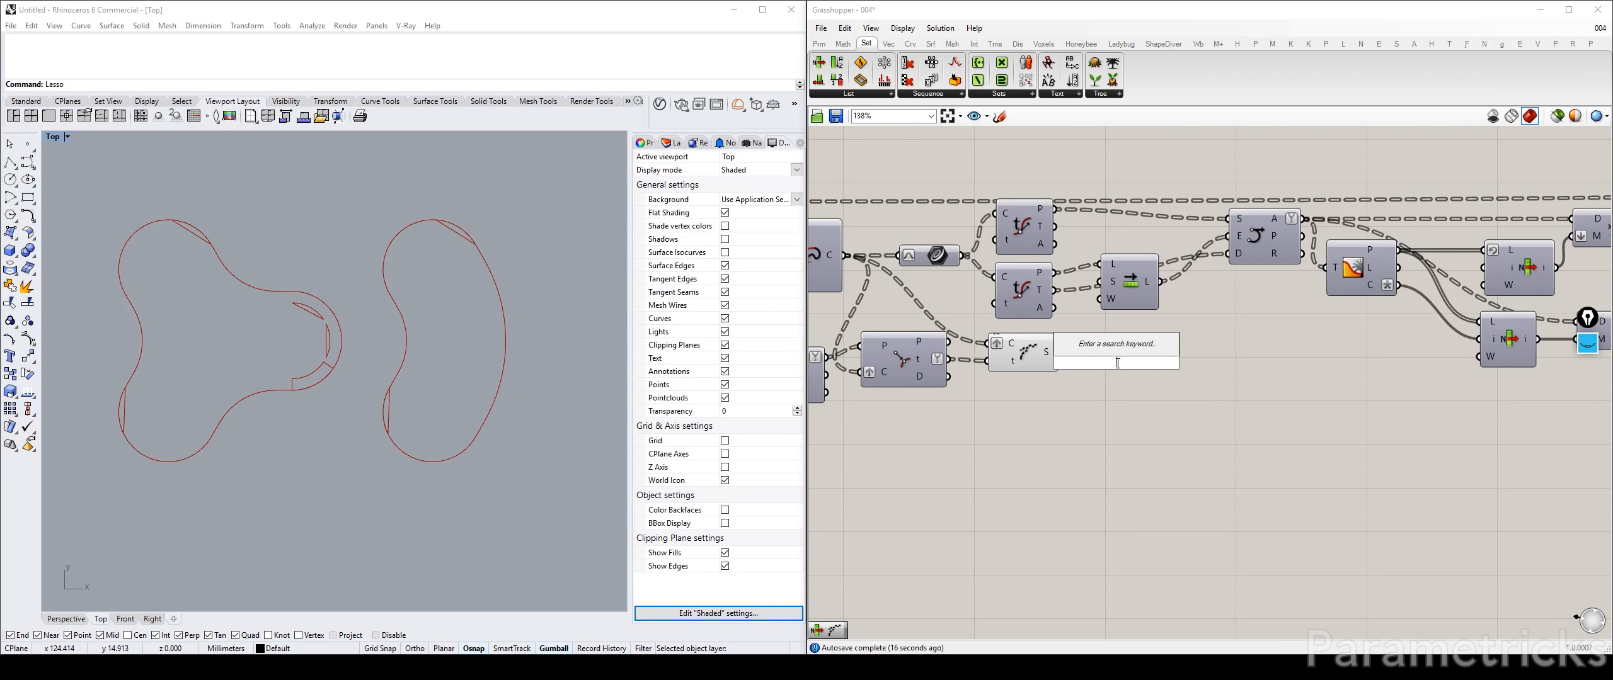
pyautogui.write('length')
pyautogui.press('Return')
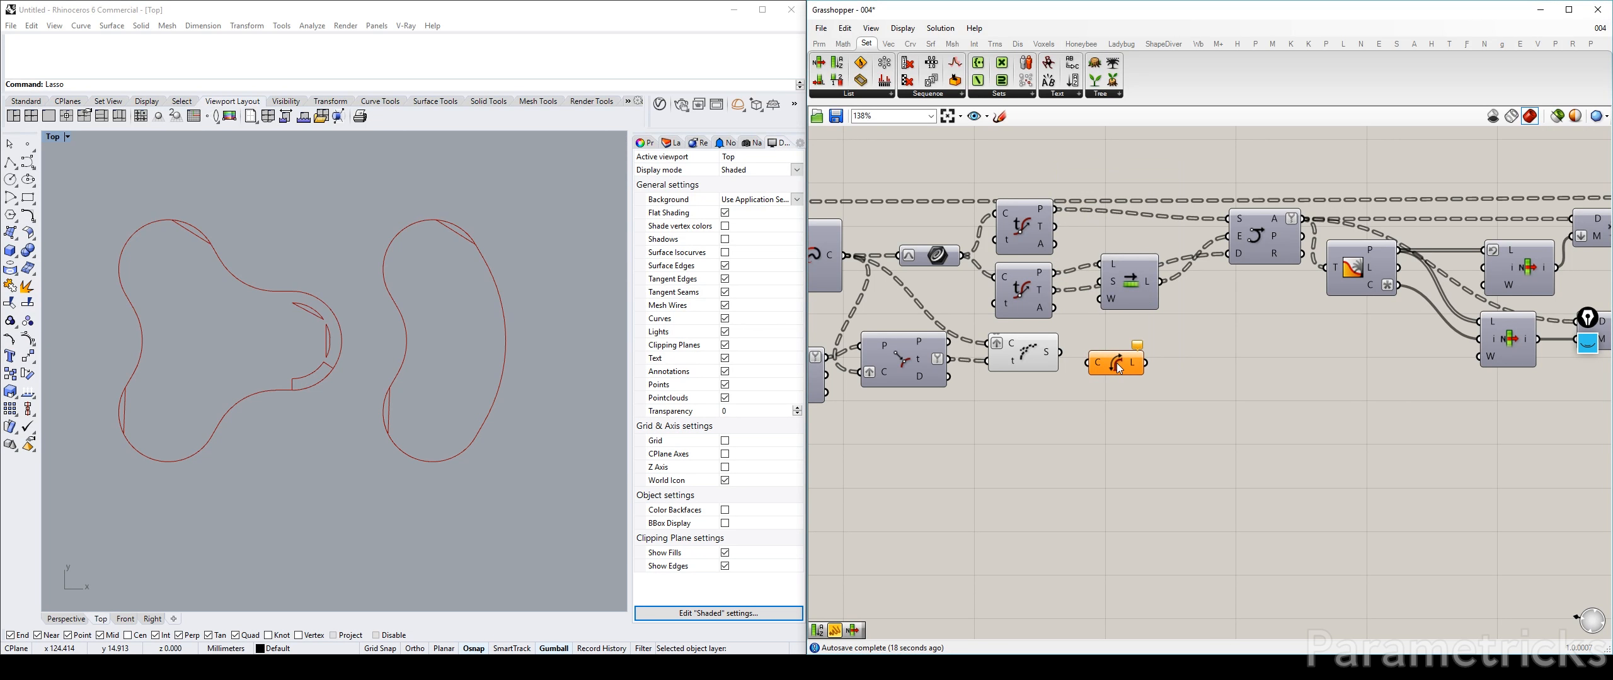
pyautogui.scroll(2, 1112, 372)
pyautogui.doubleClick(1114, 436)
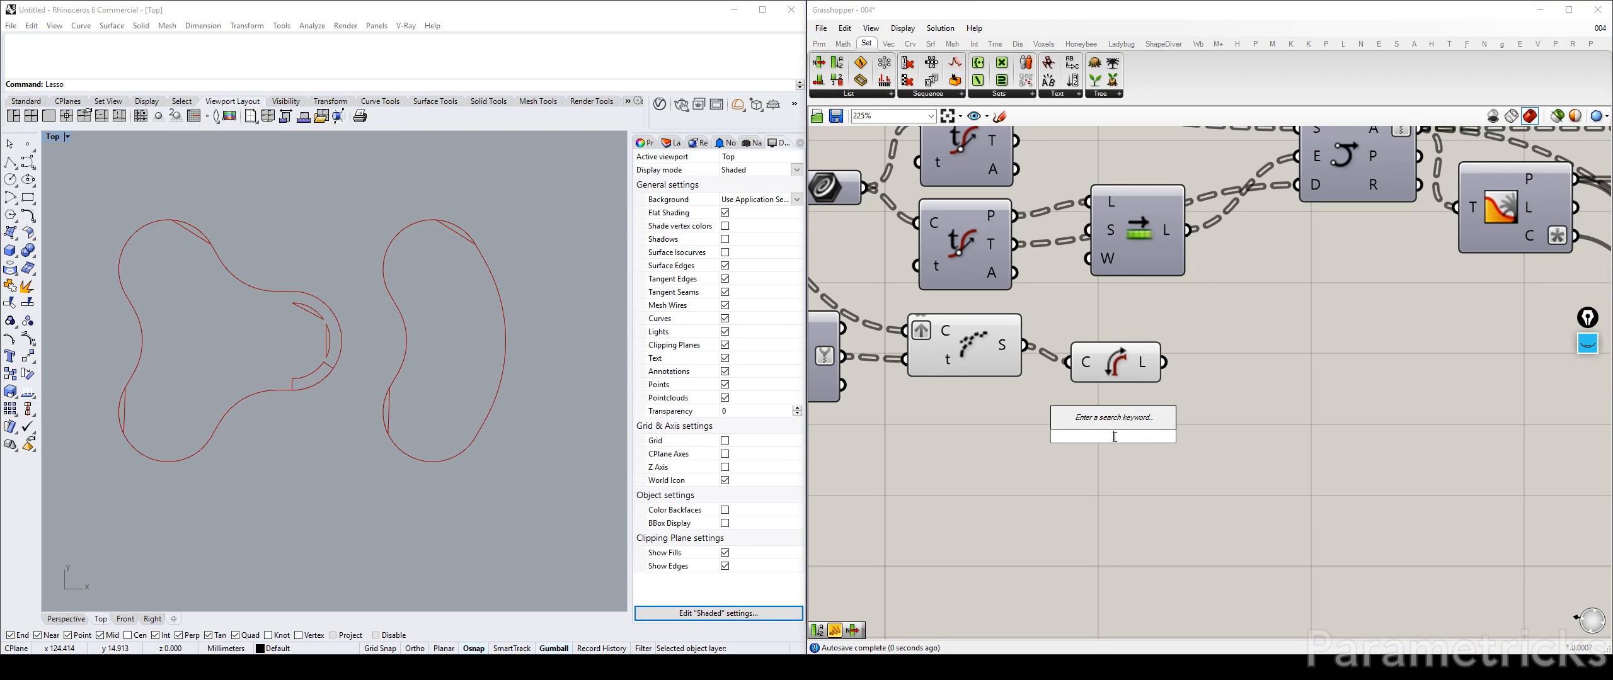
pyautogui.write('sort')
pyautogui.press('Return')
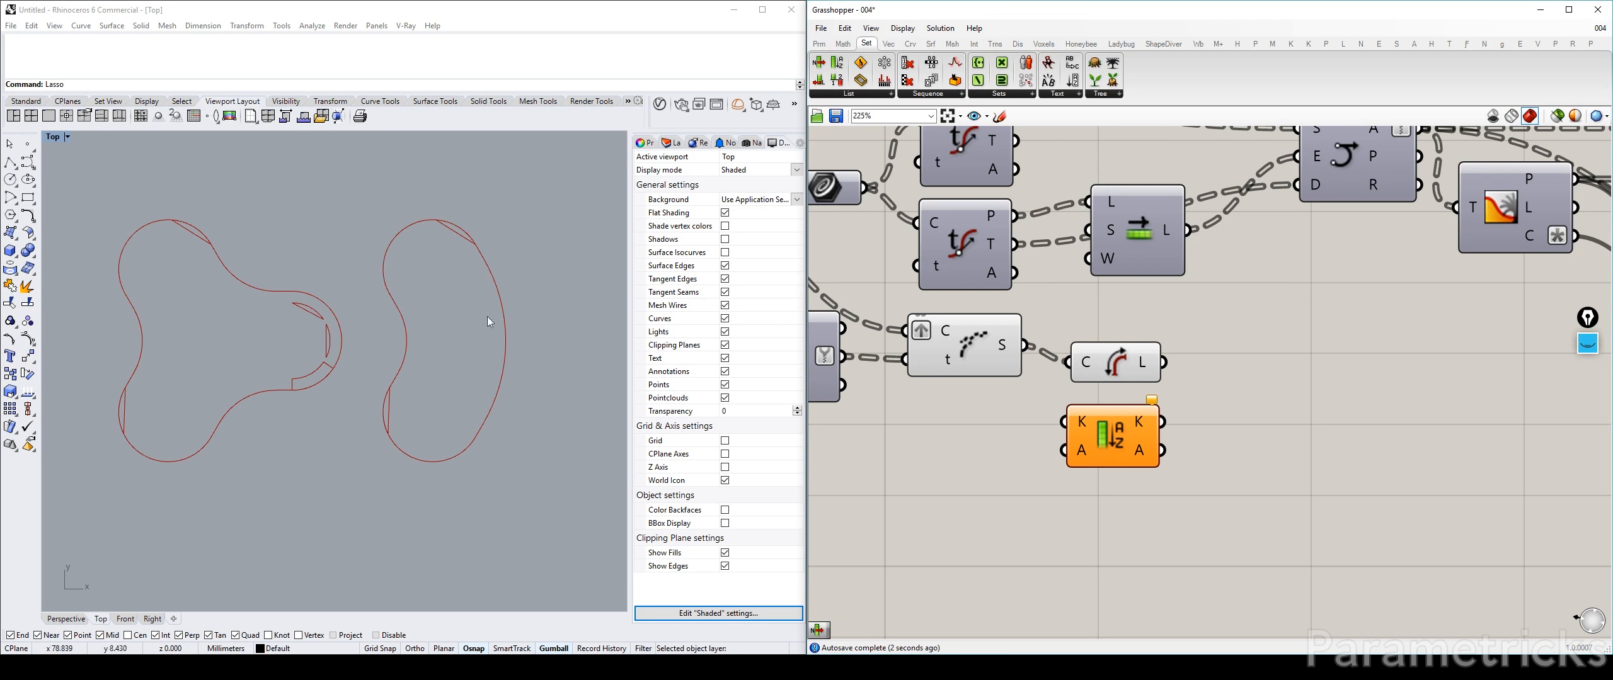
# Highlight Shatter's segments in the Top viewport and review the Main Setting Out Outline part of the definition.
pyautogui.click(946, 366)
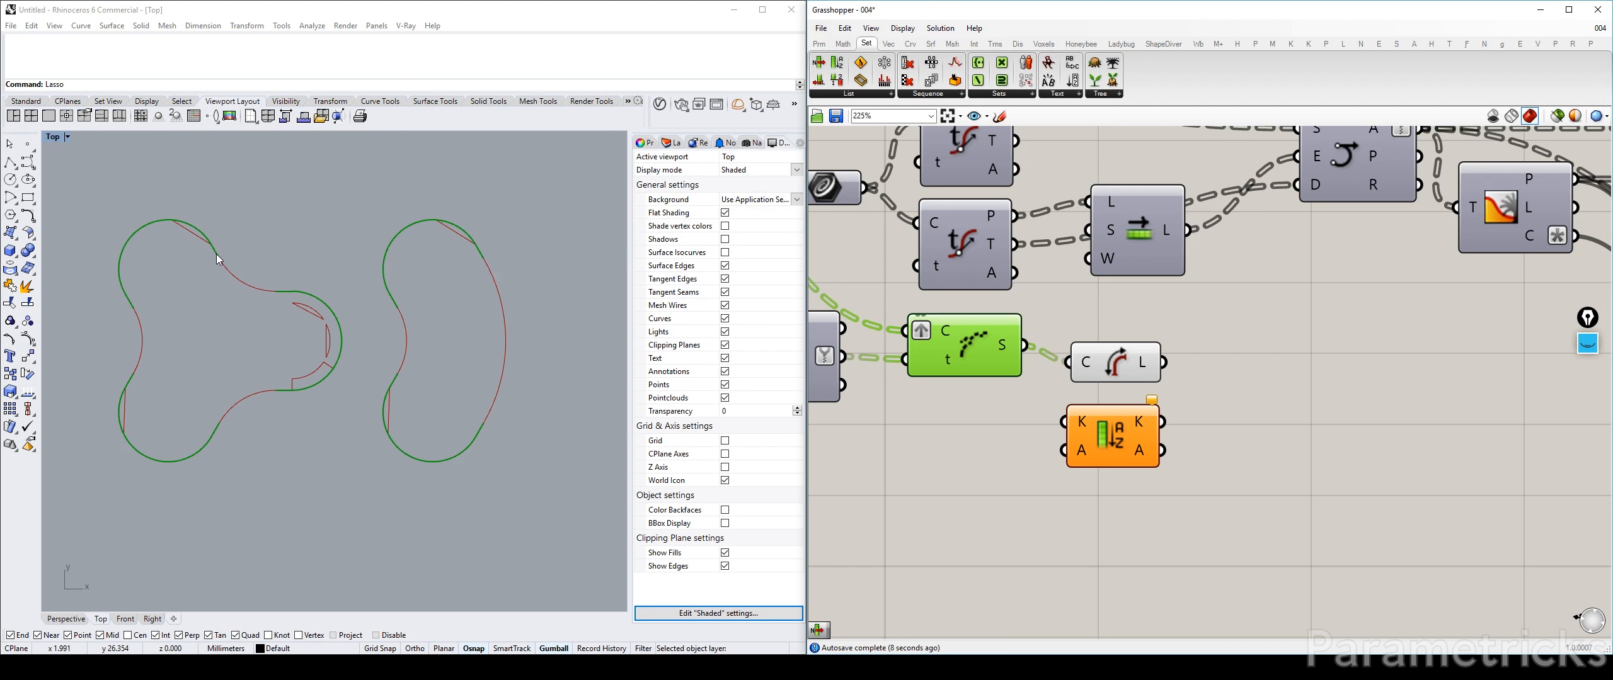
pyautogui.scroll(-8, 1419, 333)
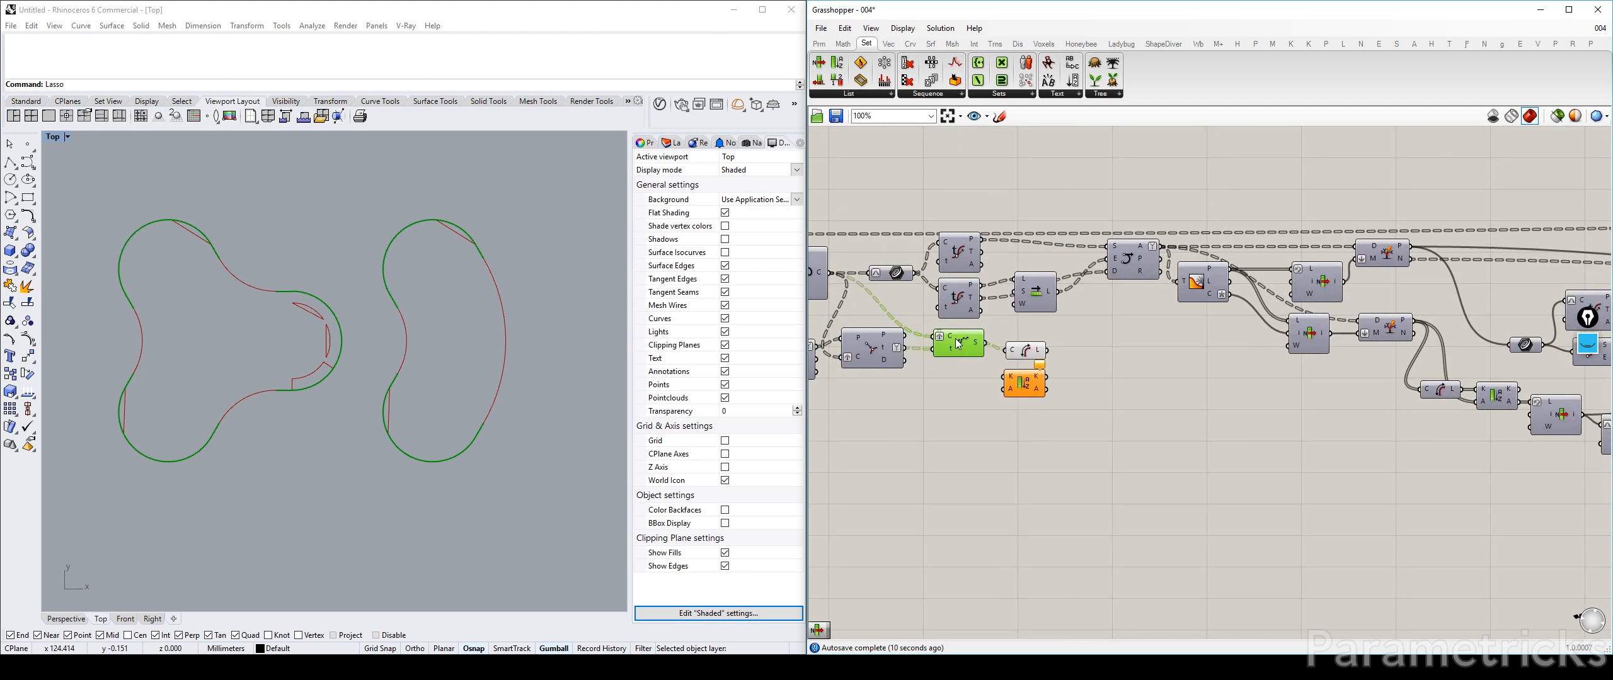
pyautogui.moveTo(1161, 322); pyautogui.dragTo(1408, 340, button='right')
pyautogui.scroll(4, 945, 353)
pyautogui.scroll(-4, 1071, 353)
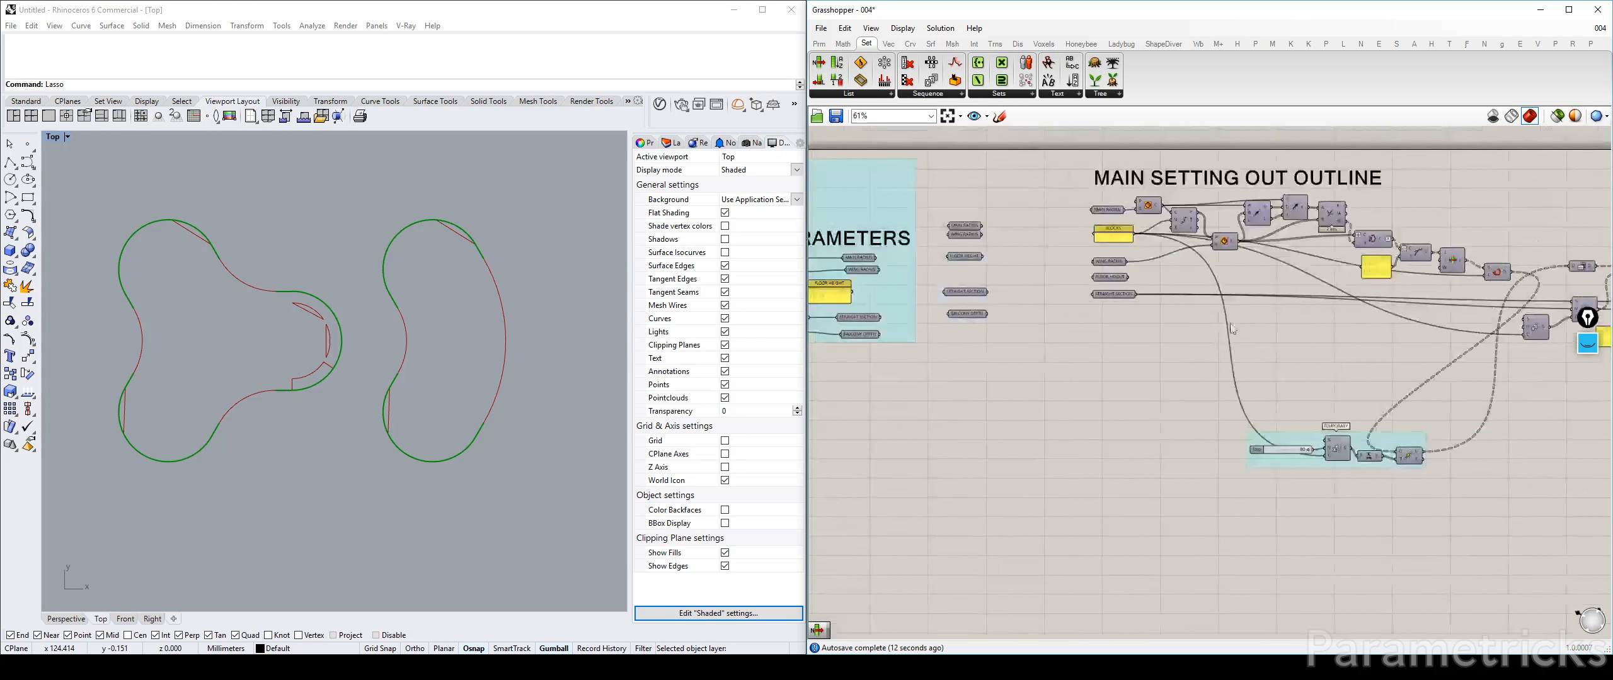
pyautogui.scroll(3, 1144, 271)
pyautogui.scroll(4, 1143, 272)
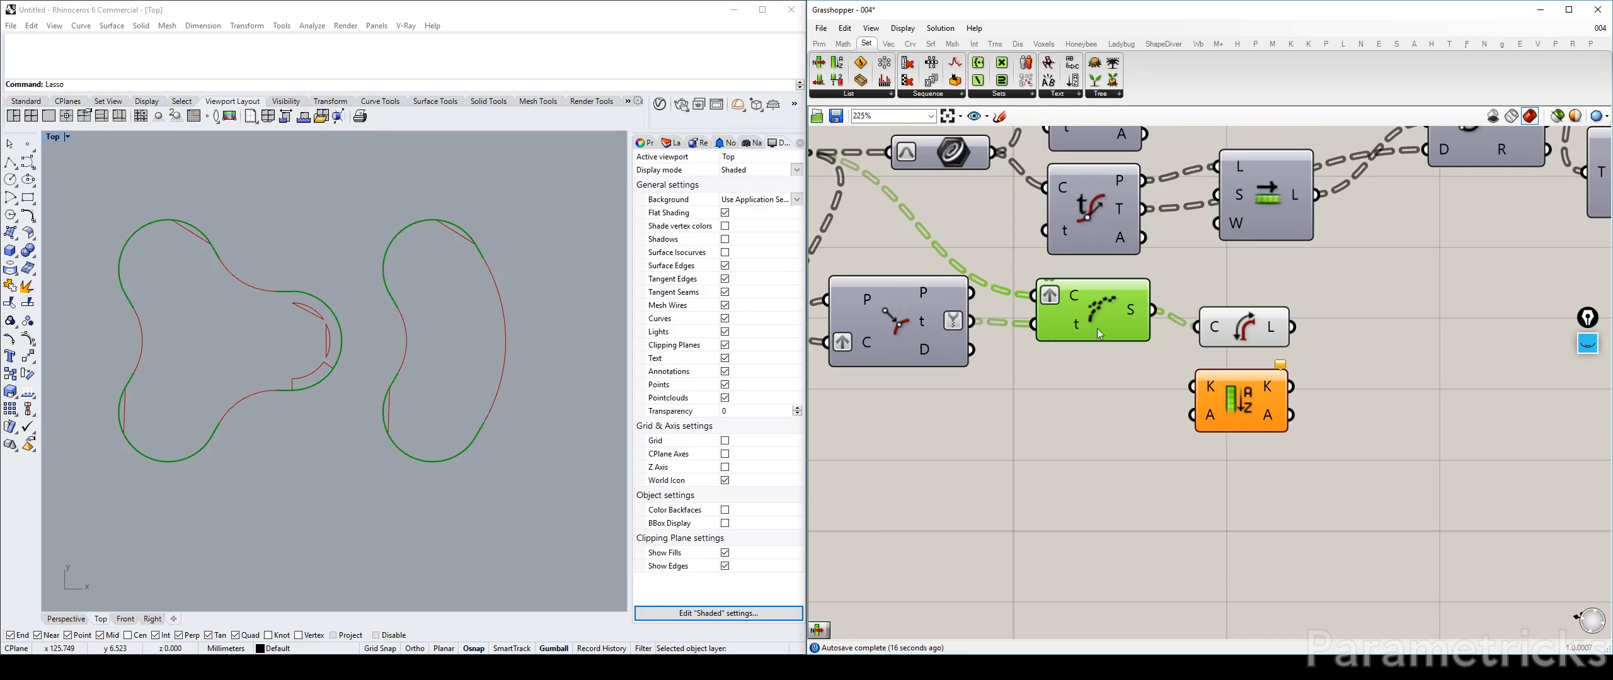
# Move Sort List beside Length, then wire the lengths into its keys and Shatter's segments into its A input.
pyautogui.click(1235, 329)
pyautogui.moveTo(1254, 453); pyautogui.dragTo(1013, 388, button='right')
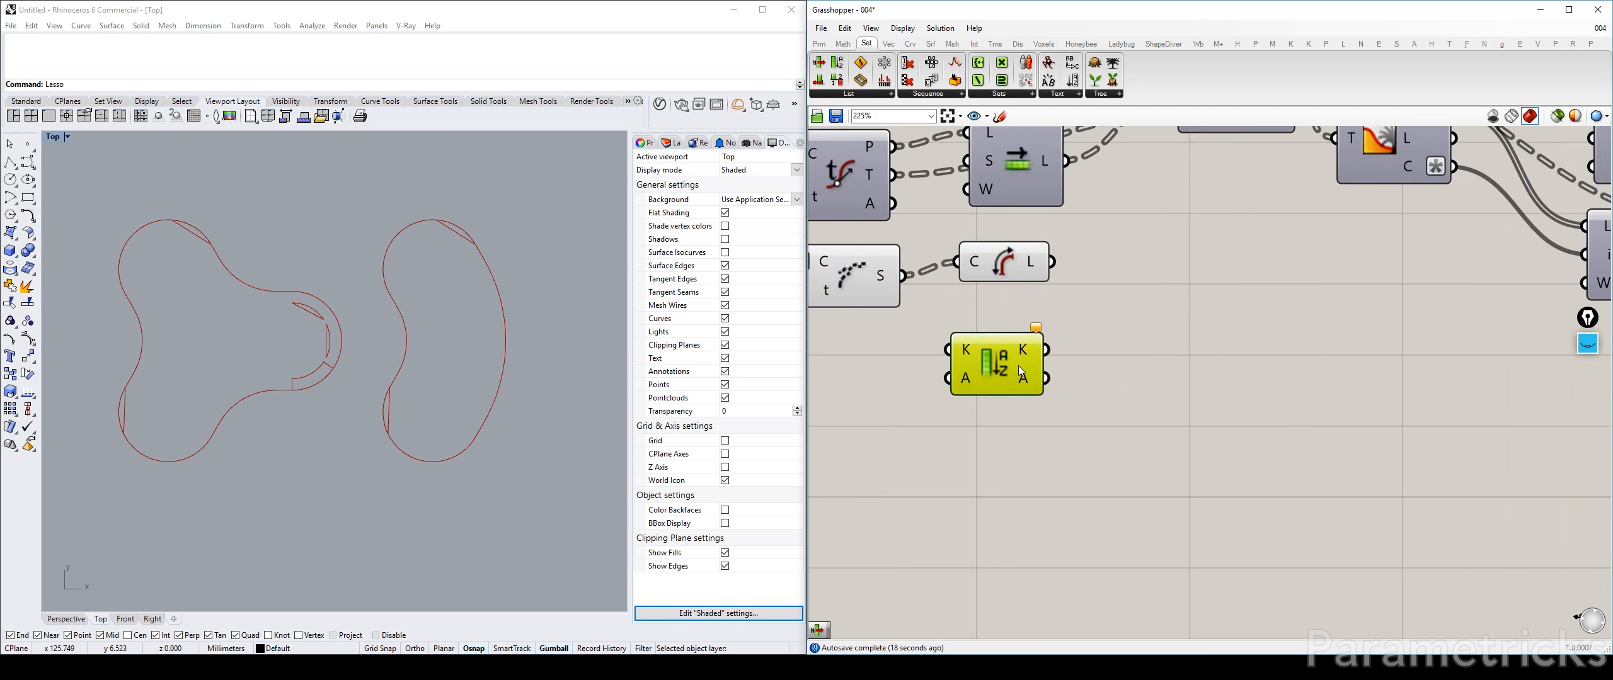
pyautogui.moveTo(1002, 371); pyautogui.dragTo(1091, 359)
pyautogui.moveTo(1052, 263); pyautogui.dragTo(1031, 335)
pyautogui.moveTo(902, 275)
pyautogui.mouseDown()
pyautogui.moveTo(1031, 364)
pyautogui.moveTo(1115, 282)
pyautogui.mouseUp()
# Tidy the Length and Sort List components and turn off the previews of Shatter, Length and Sort List.
pyautogui.click(1014, 262)
pyautogui.click(1122, 277)
pyautogui.moveTo(815, 281); pyautogui.dragTo(924, 283, button='right')
pyautogui.click(924, 284)
pyautogui.moveTo(1130, 269); pyautogui.dragTo(932, 259, button='right')
pyautogui.click(933, 260)
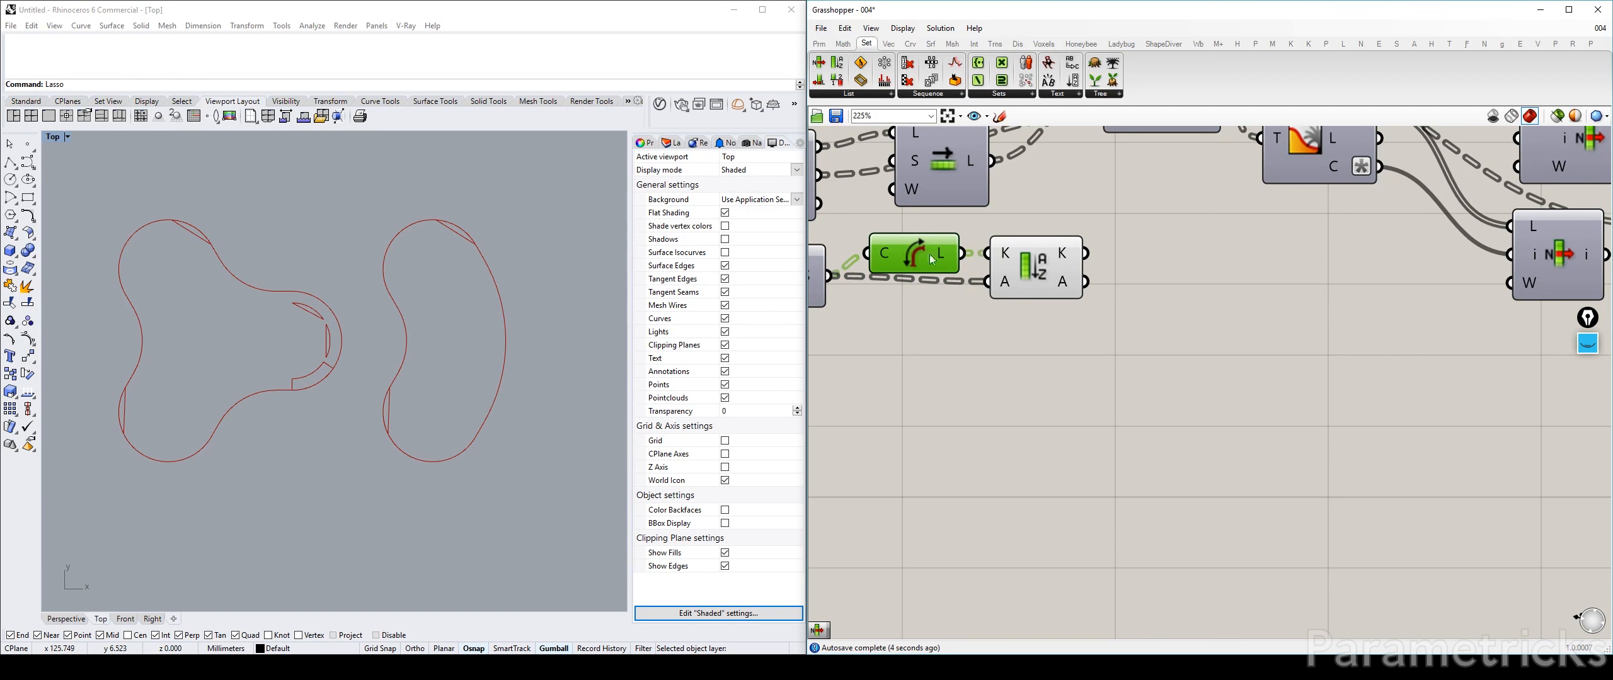
pyautogui.click(1037, 271)
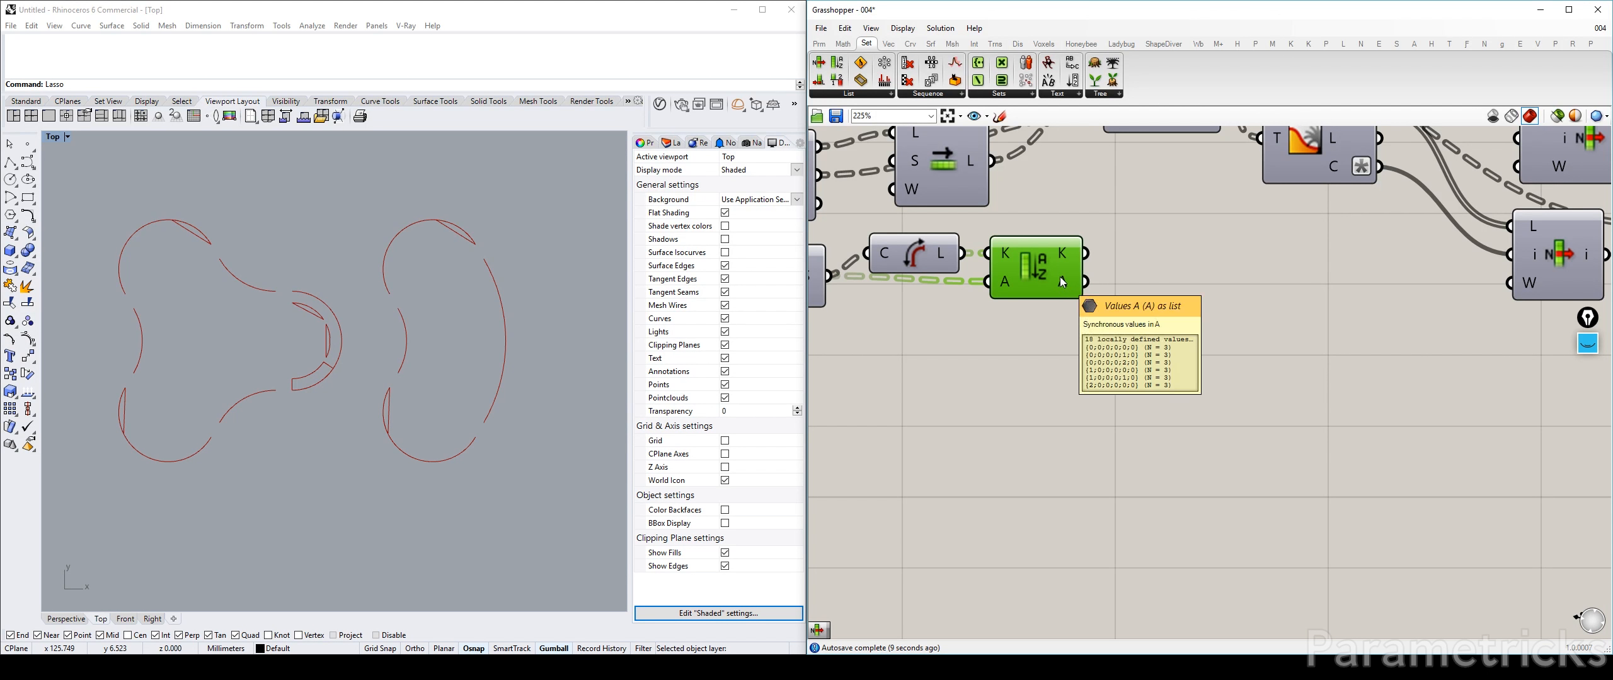
# Add a Cull Index component, wire Sort List's A output into its list input, and reverse that input.
pyautogui.moveTo(1224, 317); pyautogui.dragTo(1092, 333, button='right')
pyautogui.doubleClick(1091, 332)
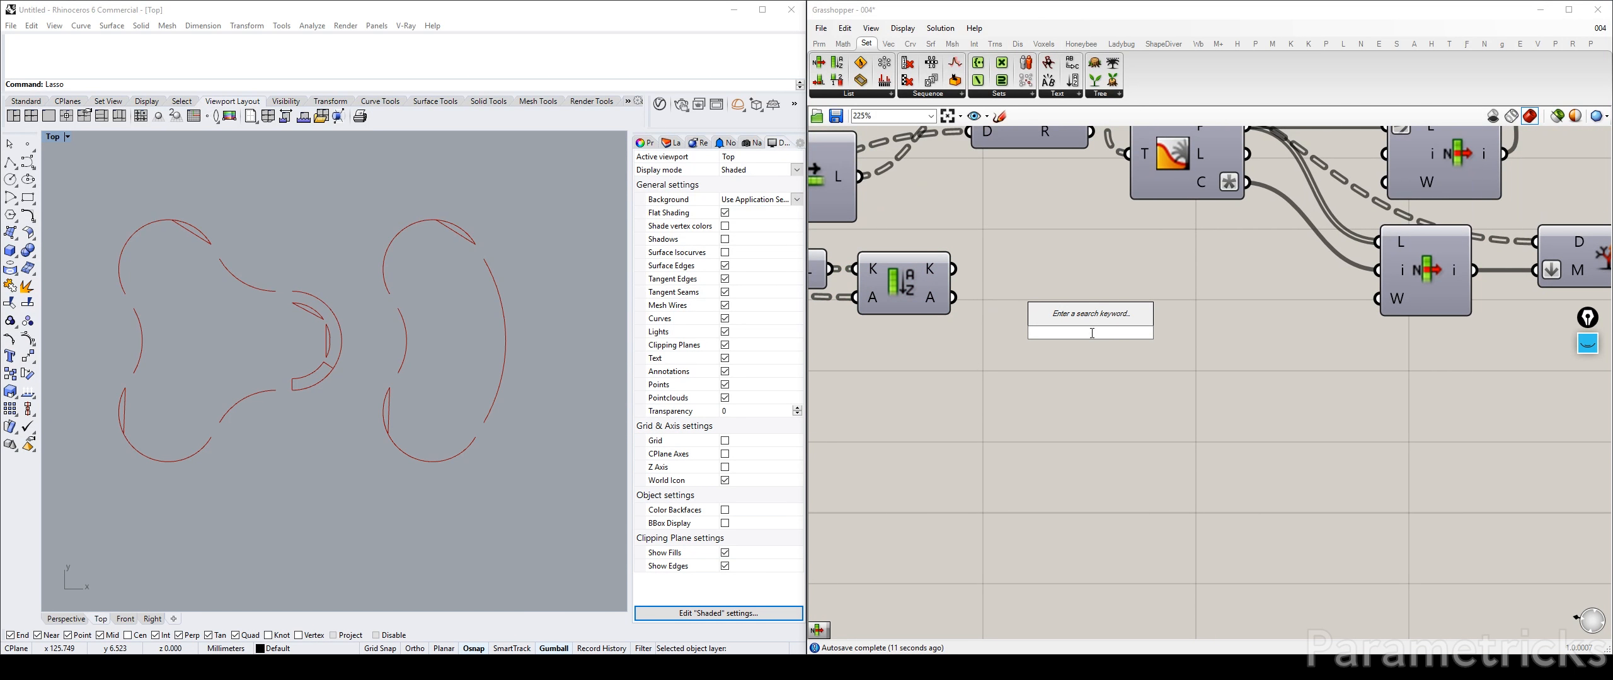
pyautogui.write('cull')
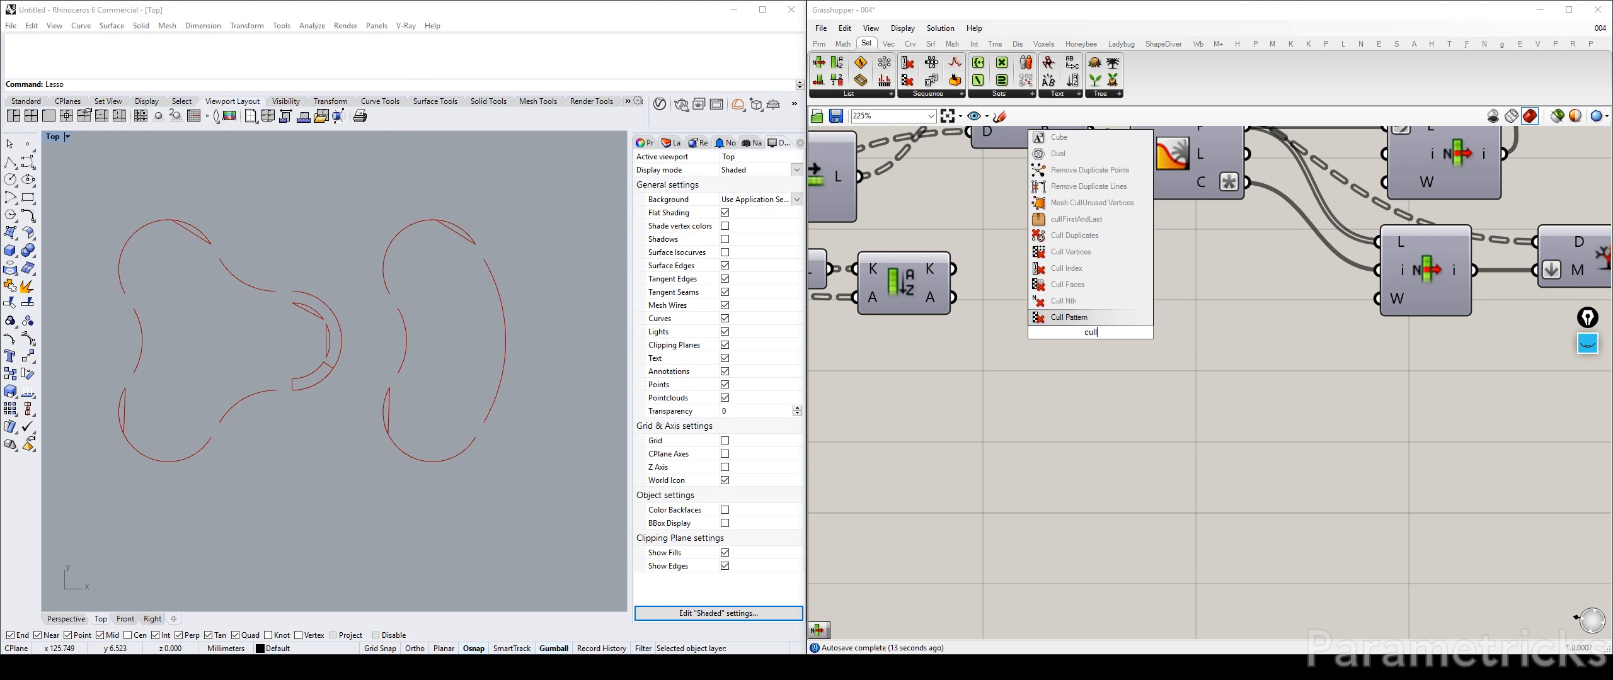
pyautogui.click(1072, 268)
pyautogui.moveTo(953, 297); pyautogui.dragTo(1042, 305)
pyautogui.rightClick(1064, 304)
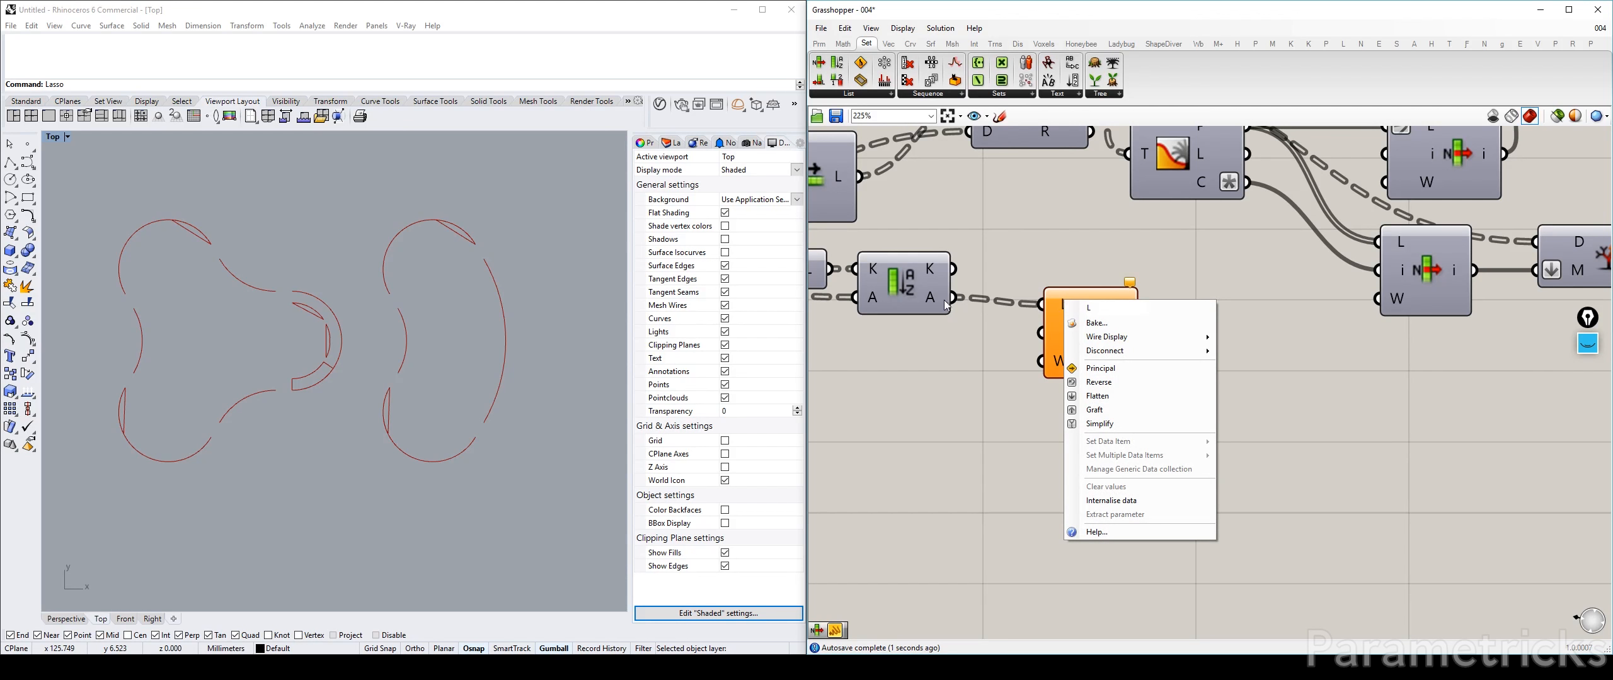
pyautogui.click(1096, 383)
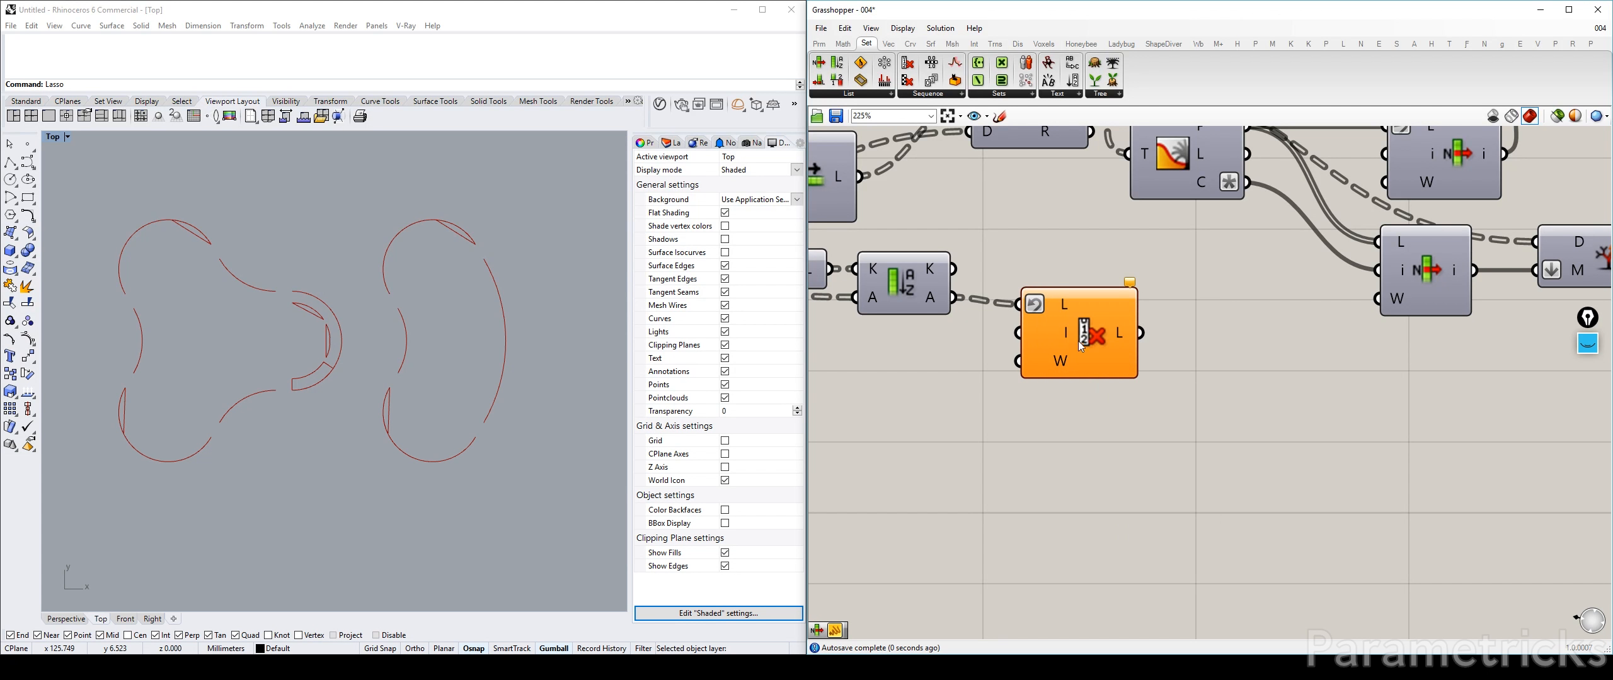
# Set the integer index on Cull Index and check the remaining segments in the Top viewport.
pyautogui.rightClick(1072, 330)
pyautogui.moveTo(1134, 473)
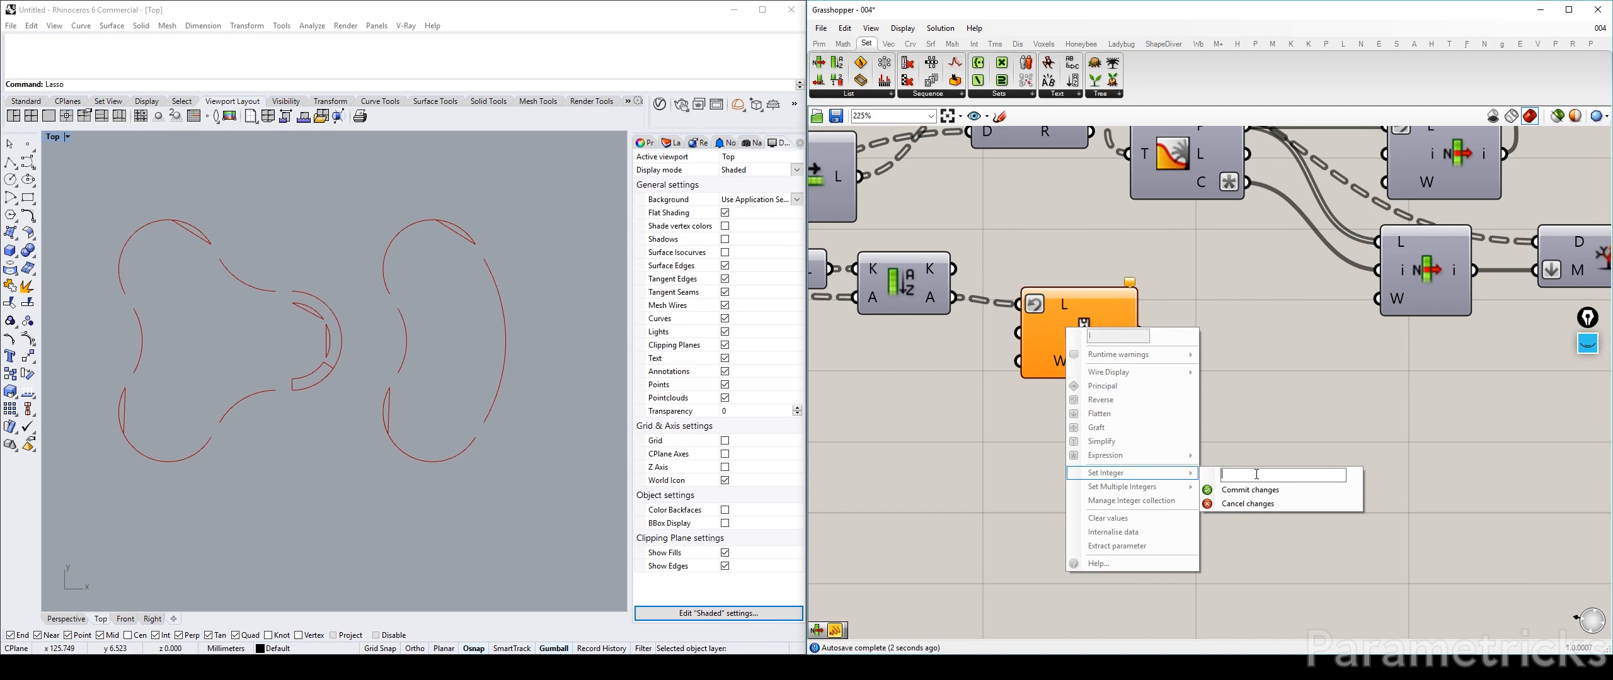
pyautogui.click(1240, 490)
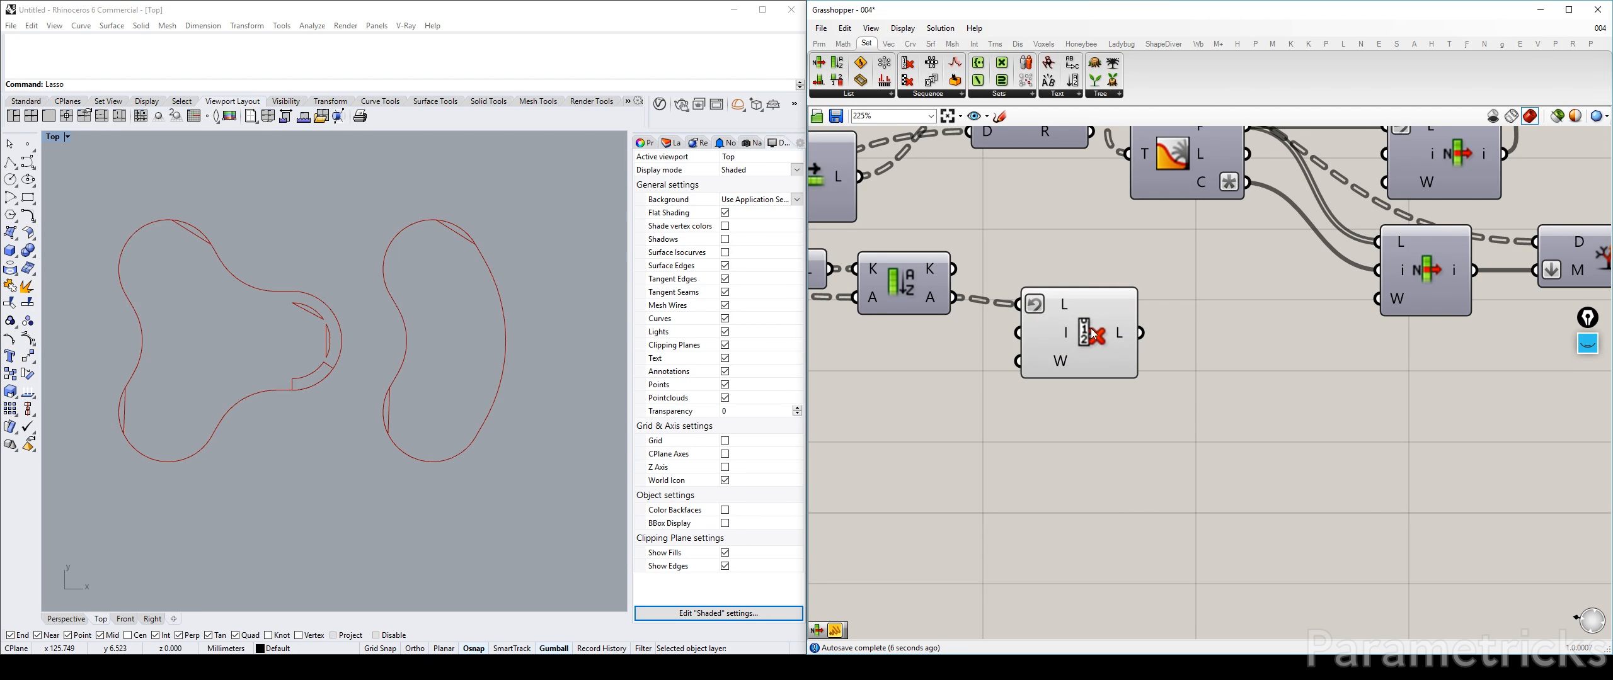
pyautogui.click(1054, 330)
pyautogui.scroll(3, 400, 379)
pyautogui.scroll(3, 355, 337)
pyautogui.scroll(-5, 265, 305)
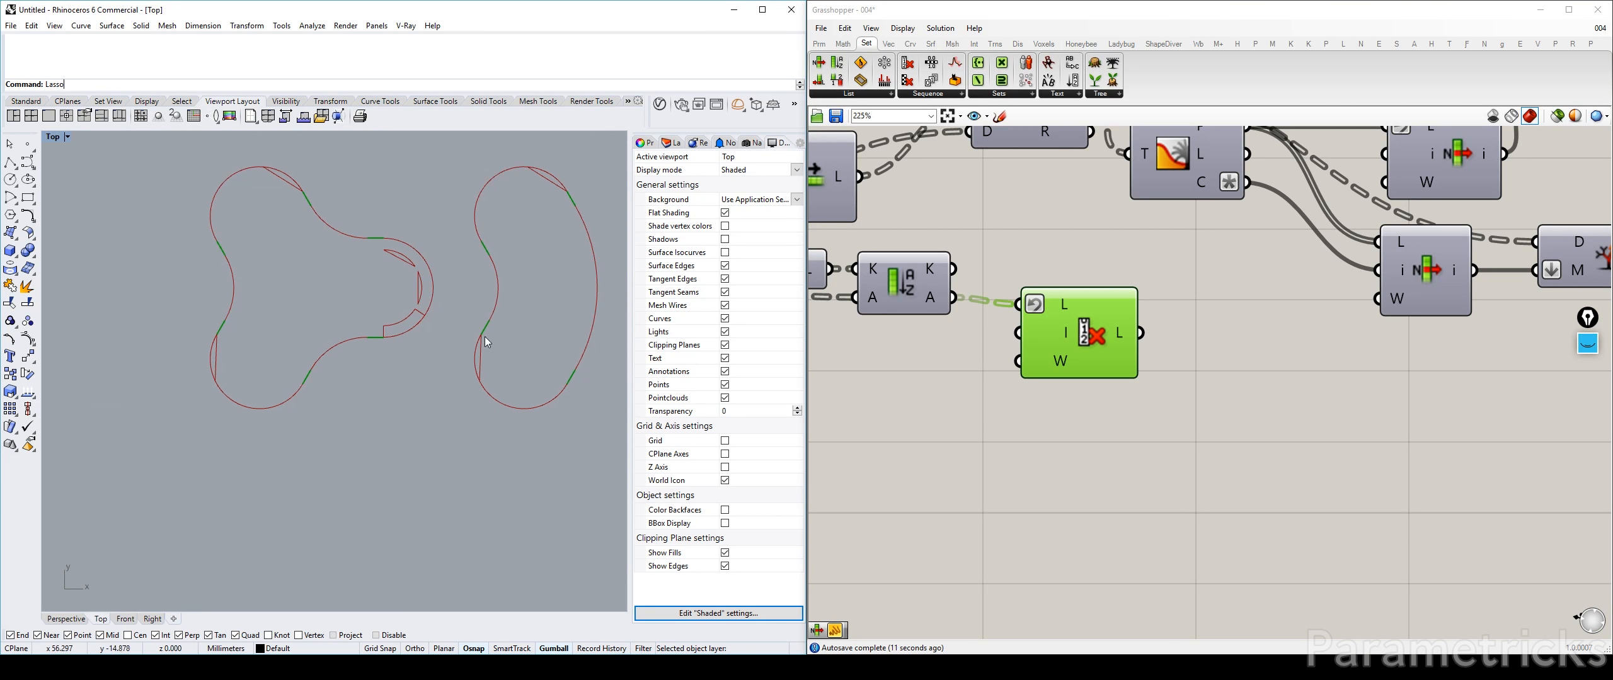
pyautogui.scroll(-3, 434, 306)
# Add a Param Viewer beside Cull Index and wire the culled list into it.
pyautogui.scroll(-5, 1157, 294)
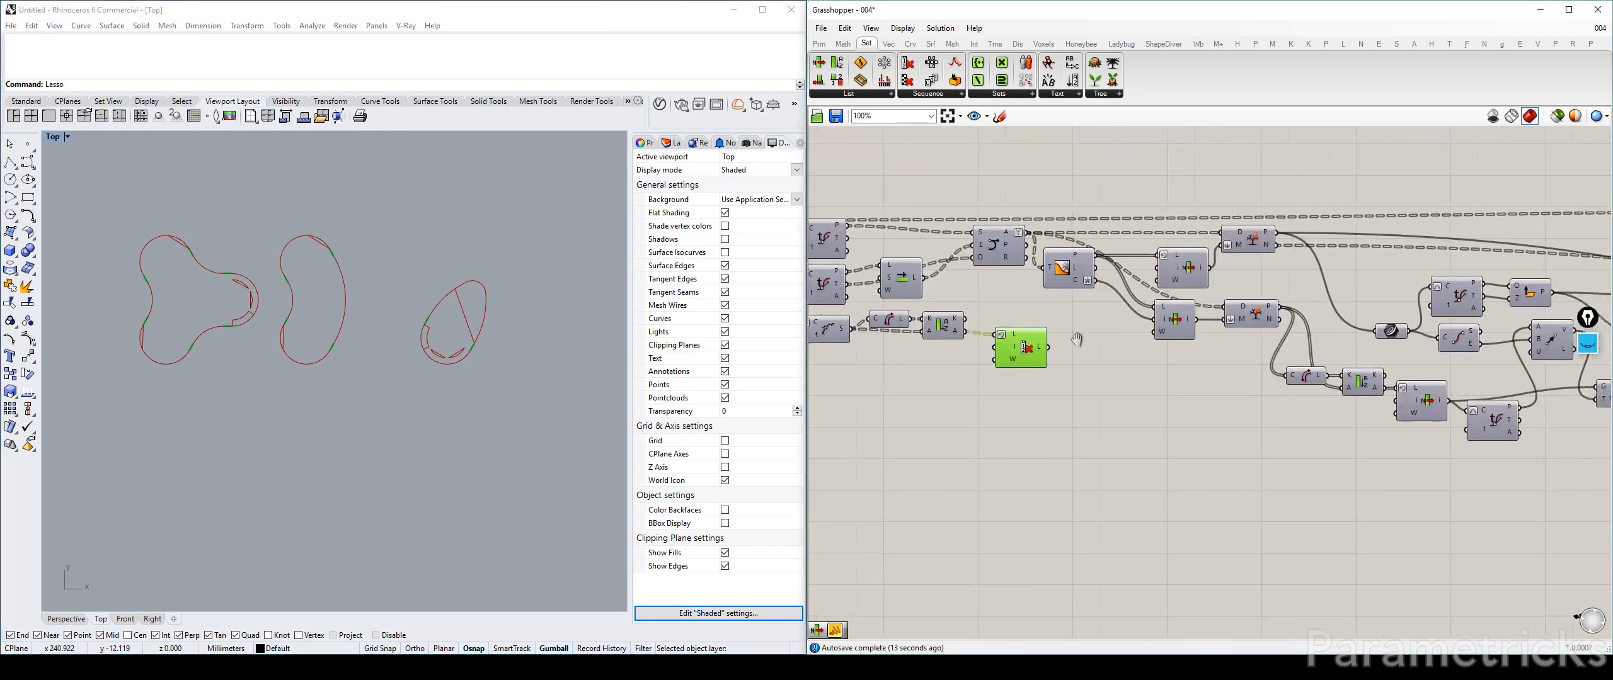
pyautogui.scroll(2, 1021, 343)
pyautogui.doubleClick(1120, 383)
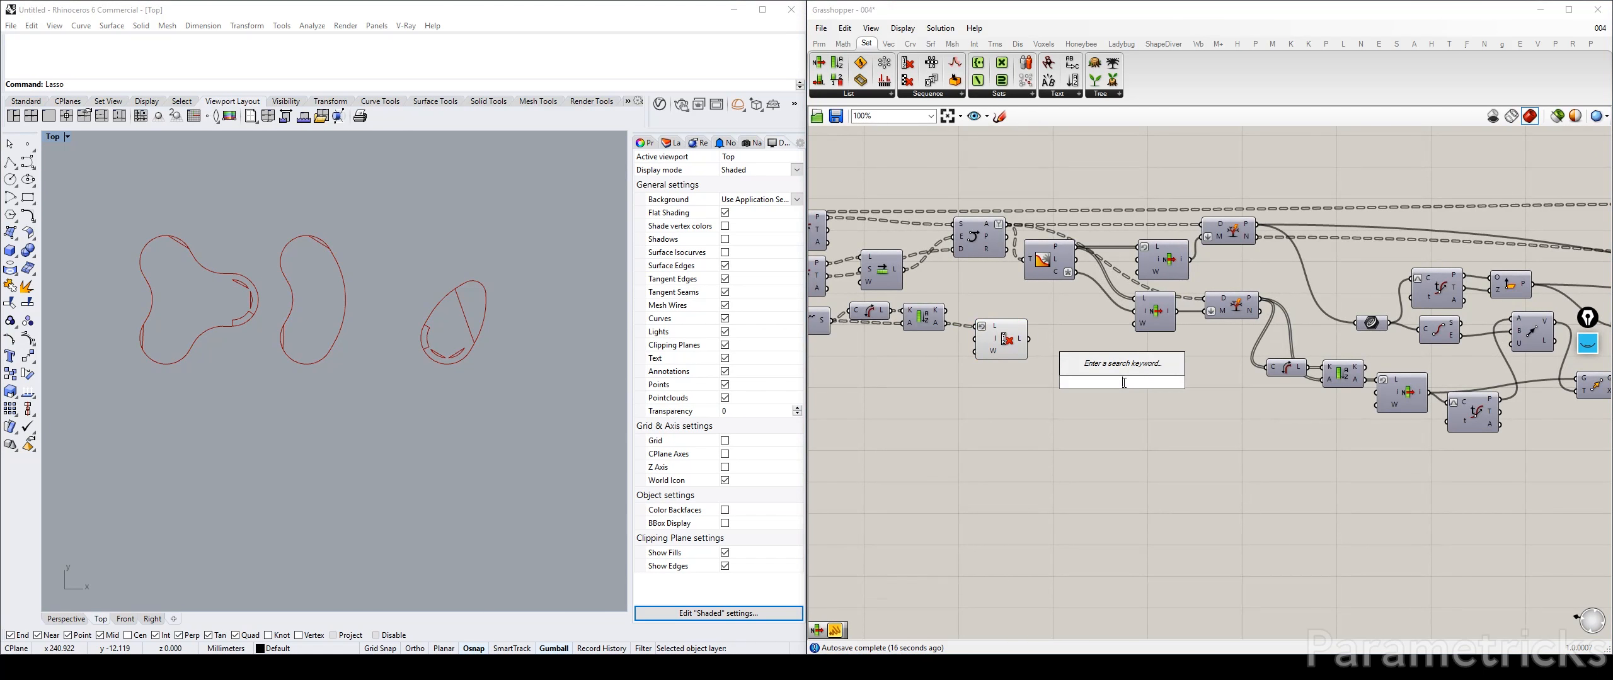
pyautogui.write('param')
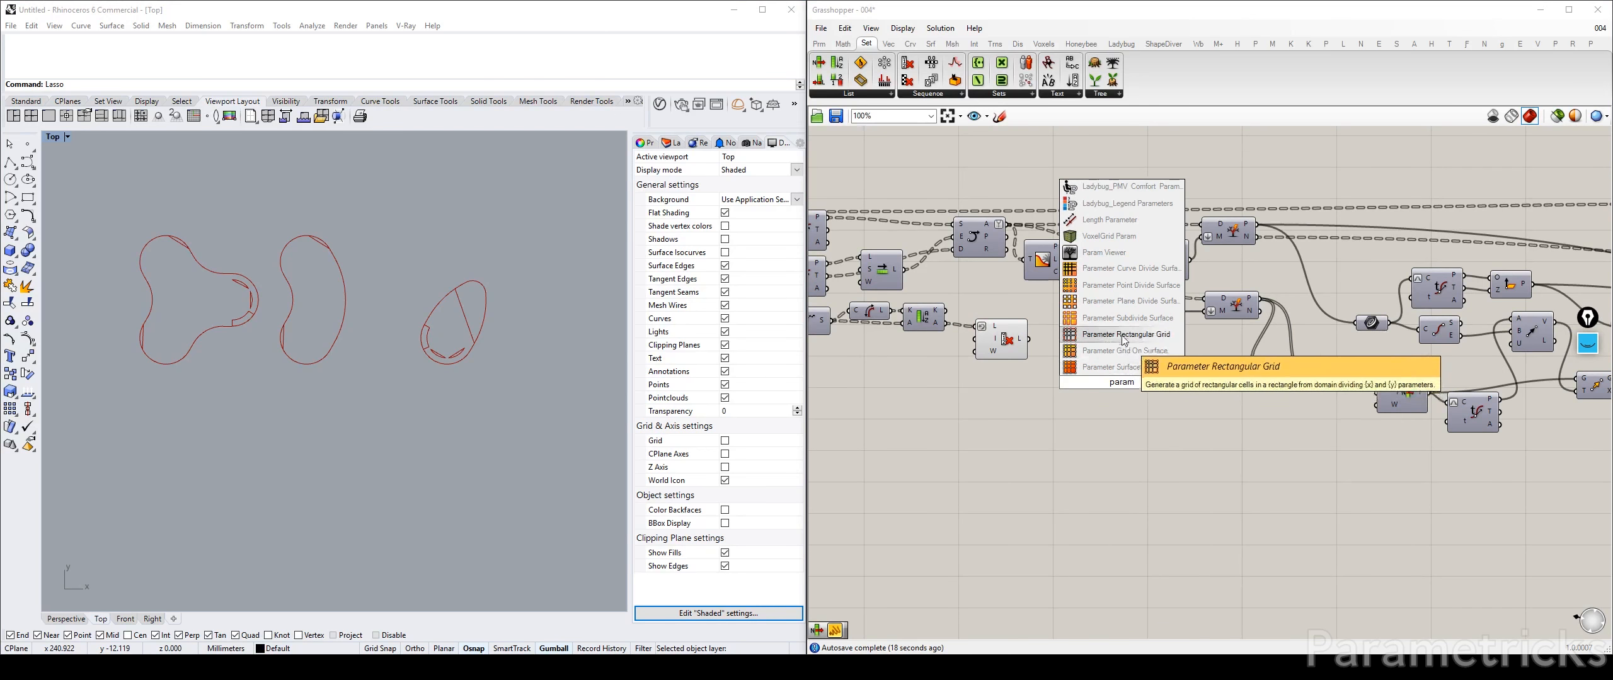
pyautogui.click(1116, 254)
pyautogui.moveTo(1028, 339); pyautogui.dragTo(1059, 382)
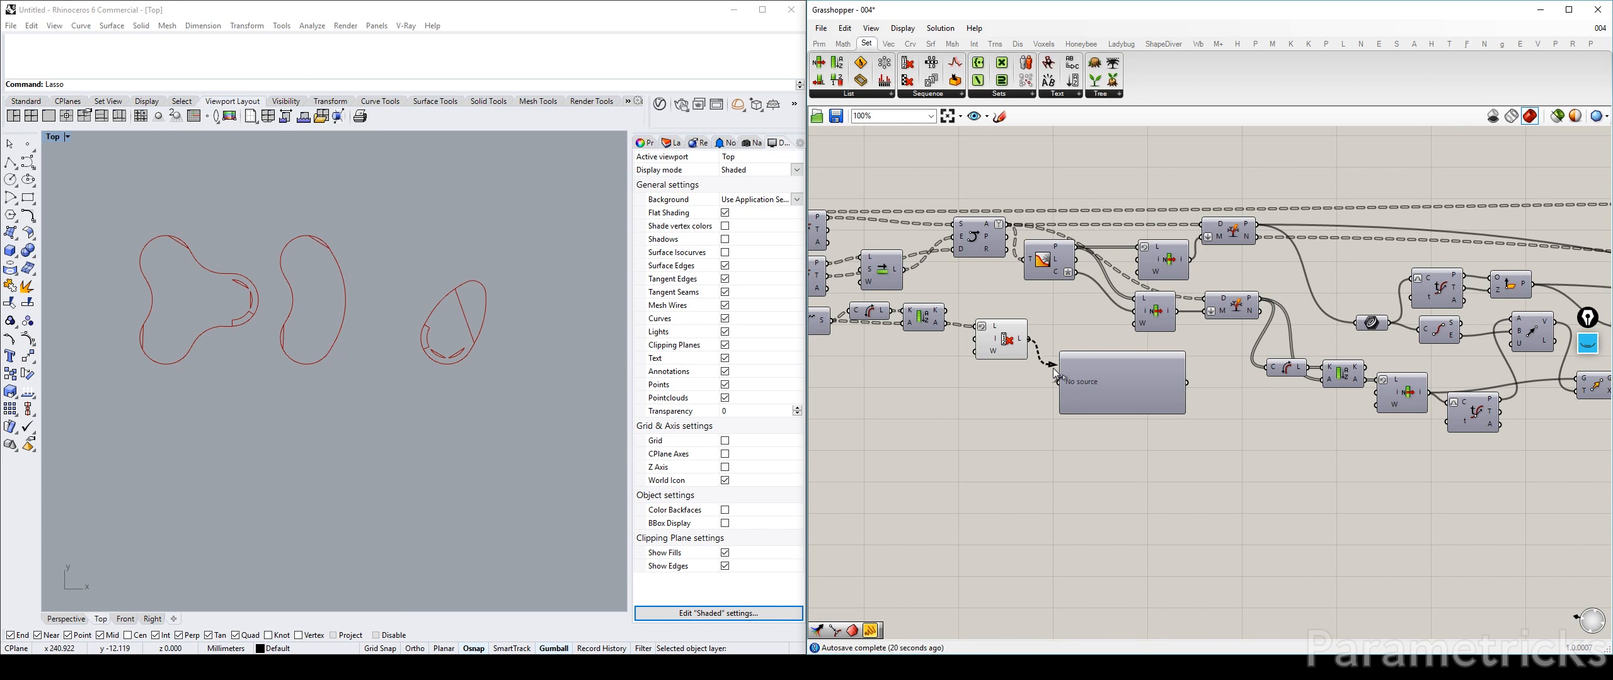
# Move the Cull Index and Param Viewer components along the canvas to sit below the Radius slider, near the Secondary Arc Setting Out parameter.
pyautogui.moveTo(1128, 387); pyautogui.dragTo(999, 327, button='right')
pyautogui.moveTo(980, 312); pyautogui.dragTo(1334, 363)
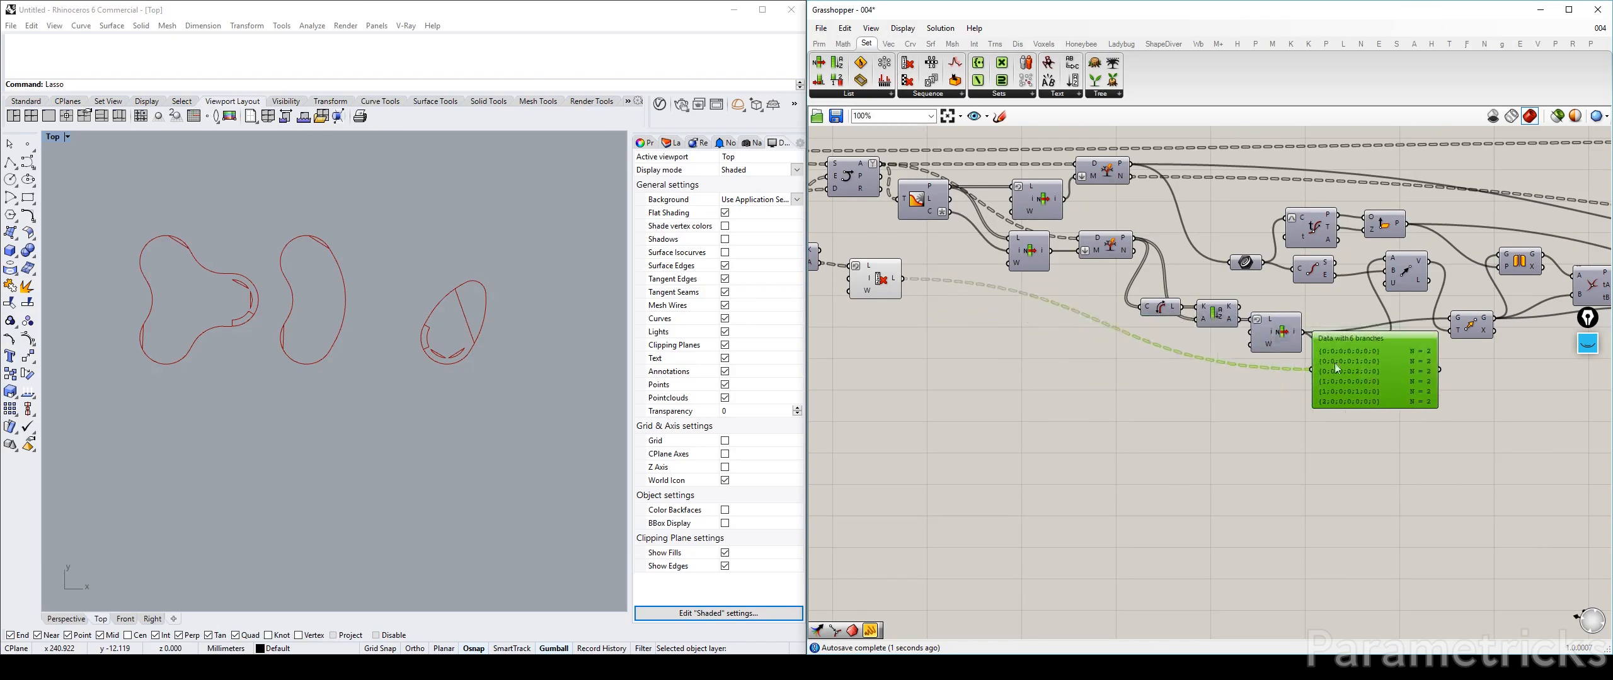
pyautogui.moveTo(857, 278); pyautogui.dragTo(1171, 381)
pyautogui.scroll(-4, 1171, 381)
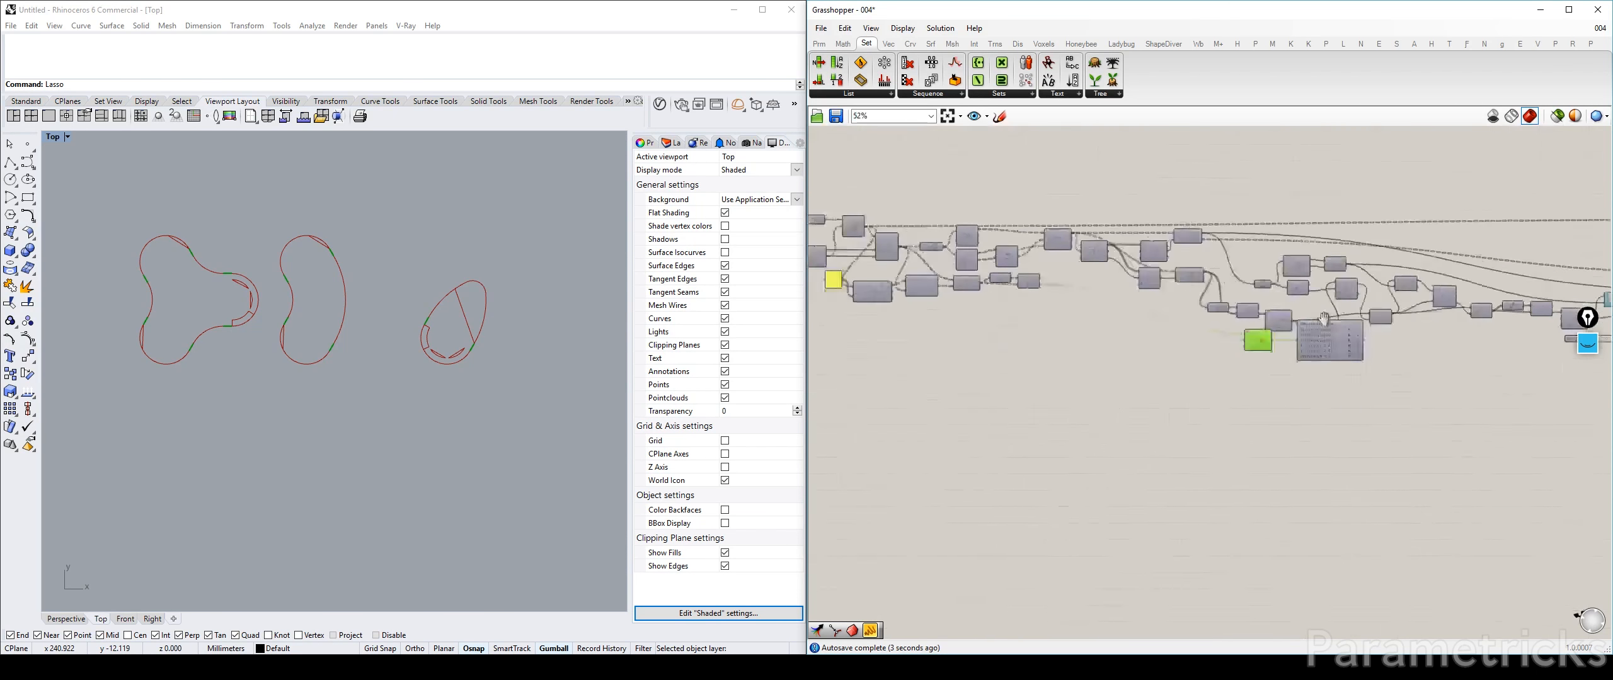
pyautogui.moveTo(1177, 294); pyautogui.dragTo(944, 252)
pyautogui.moveTo(1063, 266); pyautogui.dragTo(1193, 304)
pyautogui.moveTo(1423, 346); pyautogui.dragTo(1058, 346, button='right')
pyautogui.moveTo(1004, 313); pyautogui.dragTo(1275, 325)
pyautogui.moveTo(1073, 303); pyautogui.dragTo(1490, 318)
pyautogui.moveTo(1371, 318); pyautogui.dragTo(1040, 373, button='right')
pyautogui.scroll(3, 1012, 369)
pyautogui.moveTo(887, 395)
pyautogui.mouseDown()
pyautogui.moveTo(1057, 415)
pyautogui.moveTo(897, 401)
pyautogui.mouseUp()
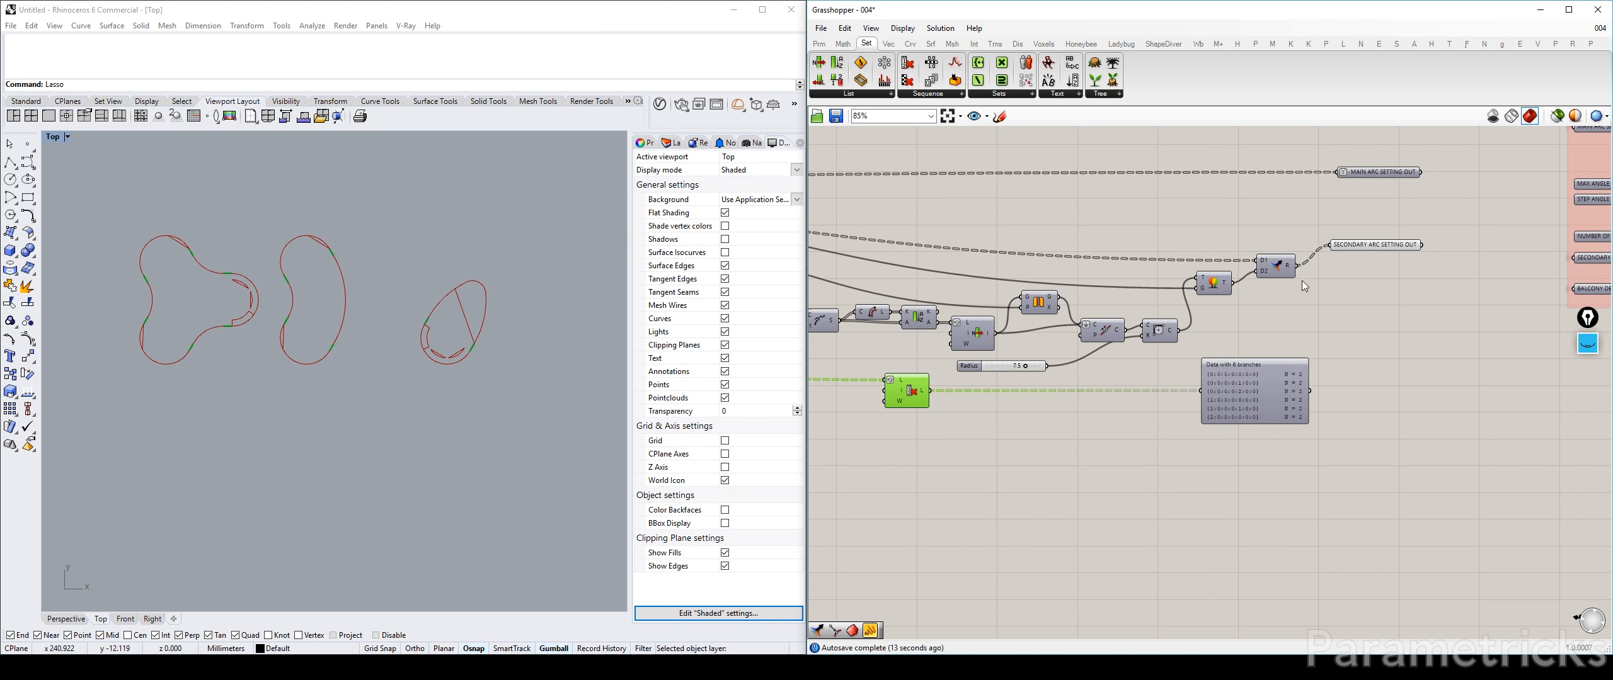
# Simplify the Cull Index output and examine the resulting branch paths in the Param Viewer.
pyautogui.click(1376, 243)
pyautogui.scroll(2, 1185, 409)
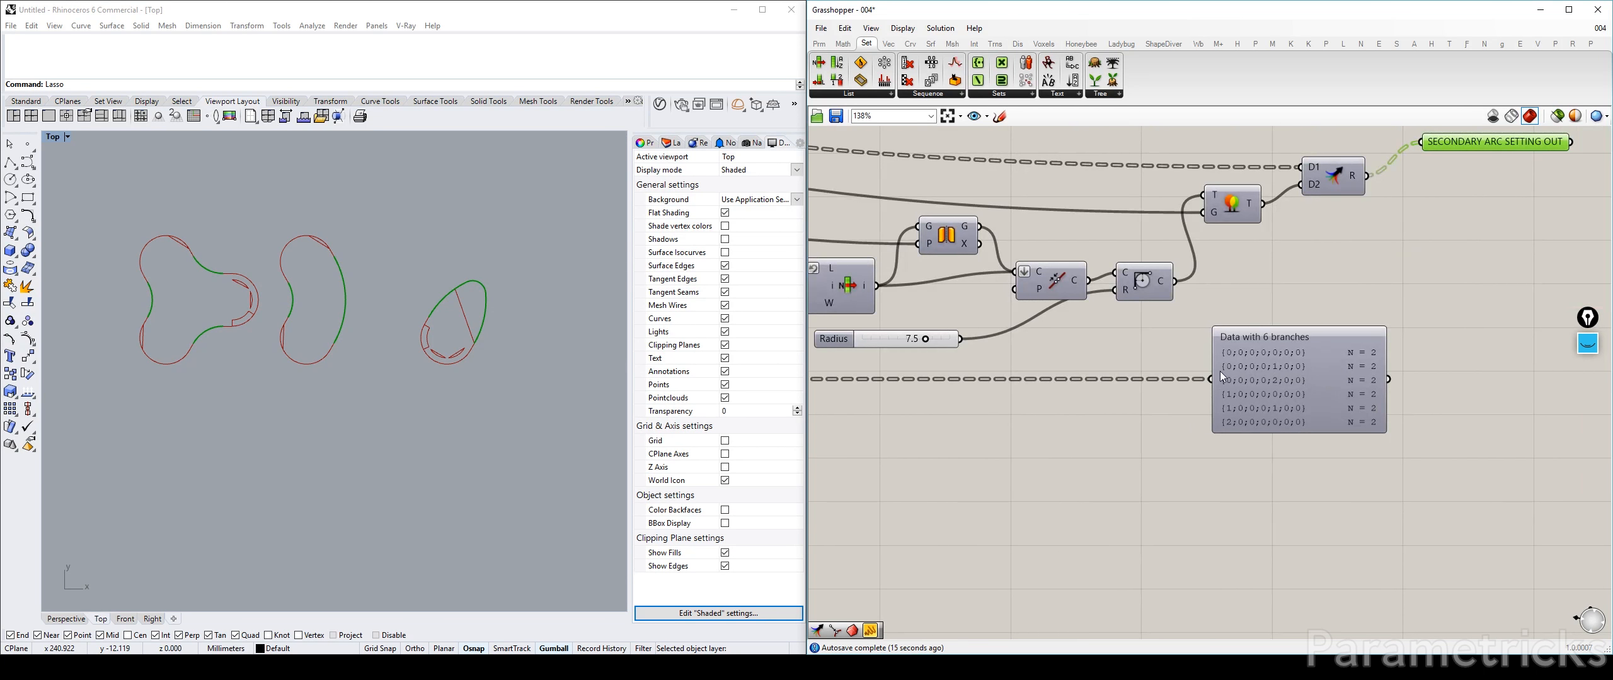
pyautogui.moveTo(1223, 377); pyautogui.dragTo(1430, 346, button='right')
pyautogui.rightClick(975, 352)
pyautogui.click(1008, 428)
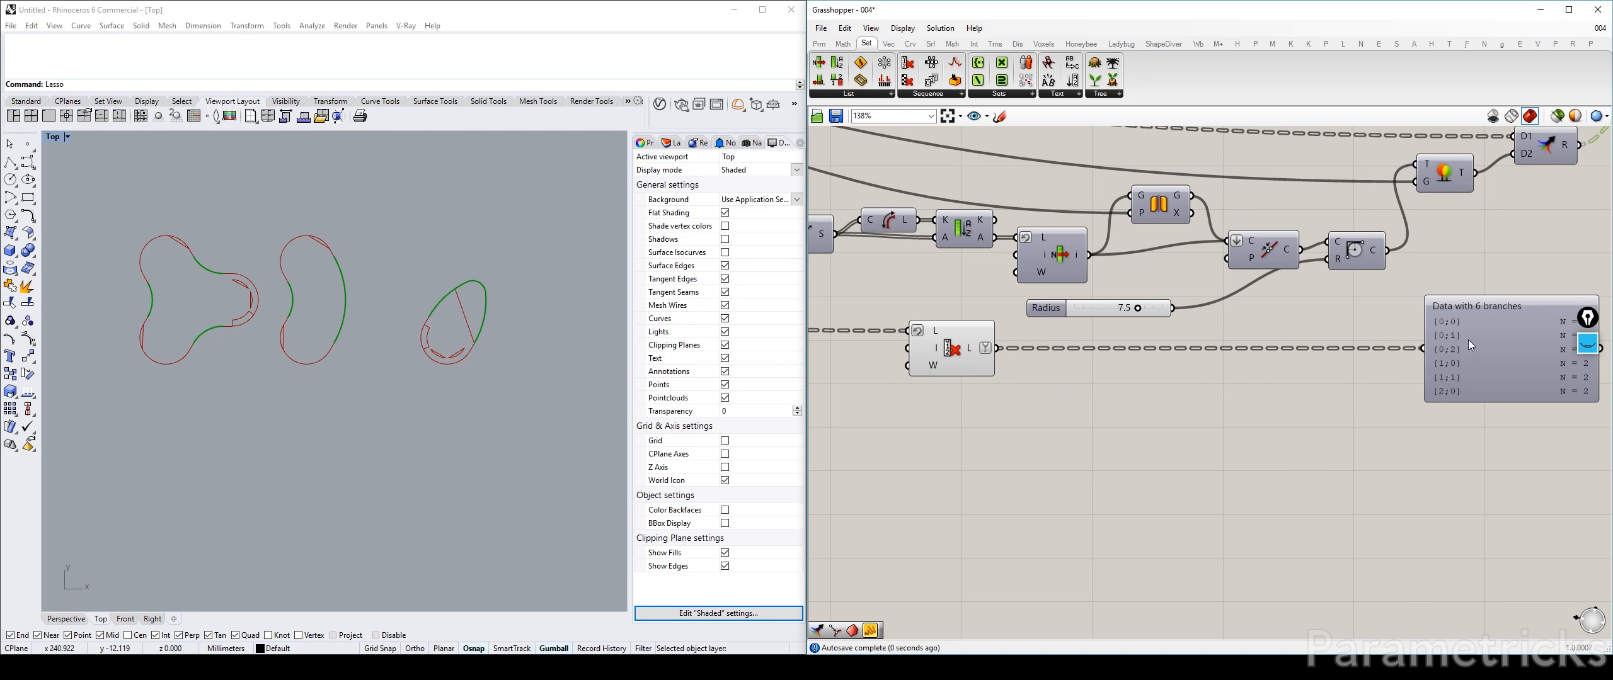
pyautogui.moveTo(1468, 340); pyautogui.dragTo(1348, 340)
pyautogui.scroll(3, 1348, 340)
pyautogui.scroll(-4, 1152, 283)
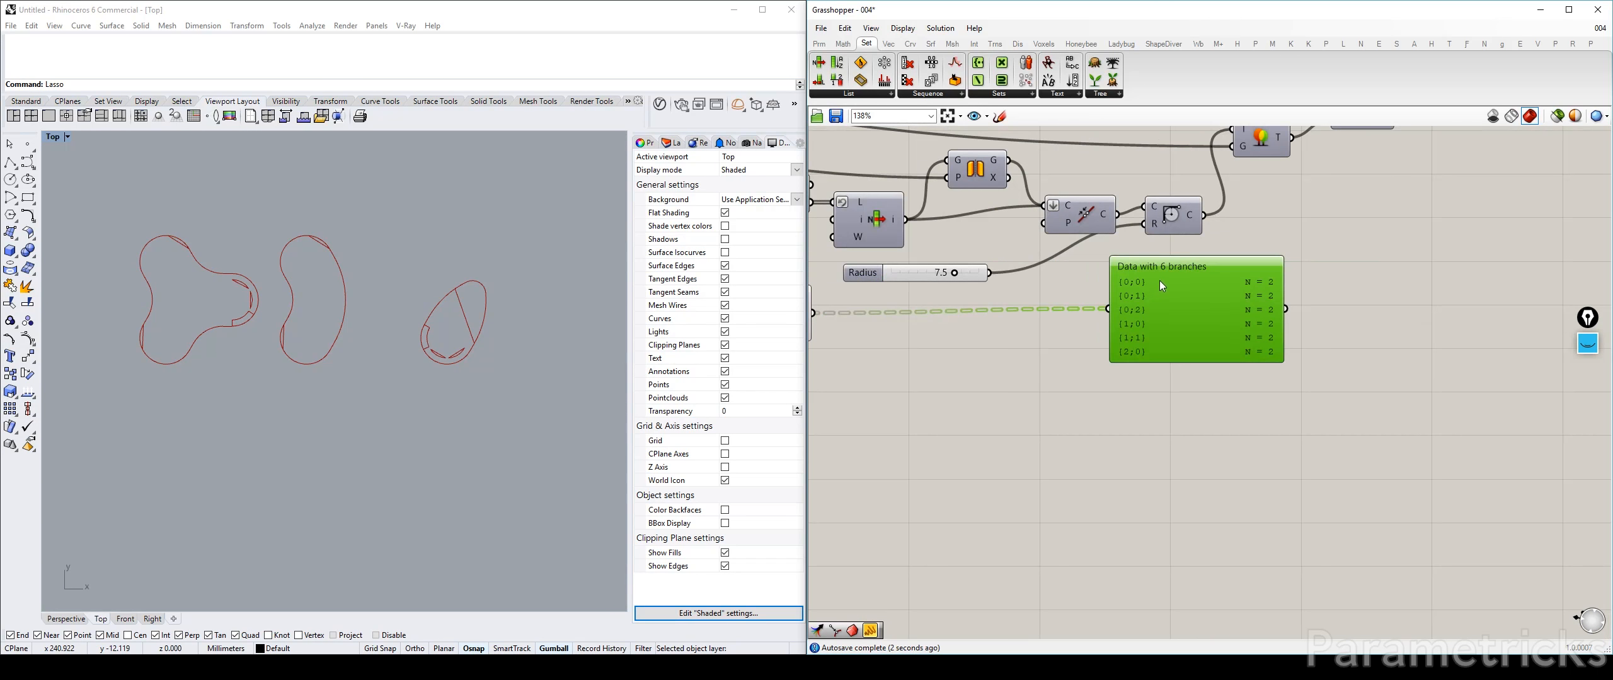
pyautogui.scroll(2, 1161, 297)
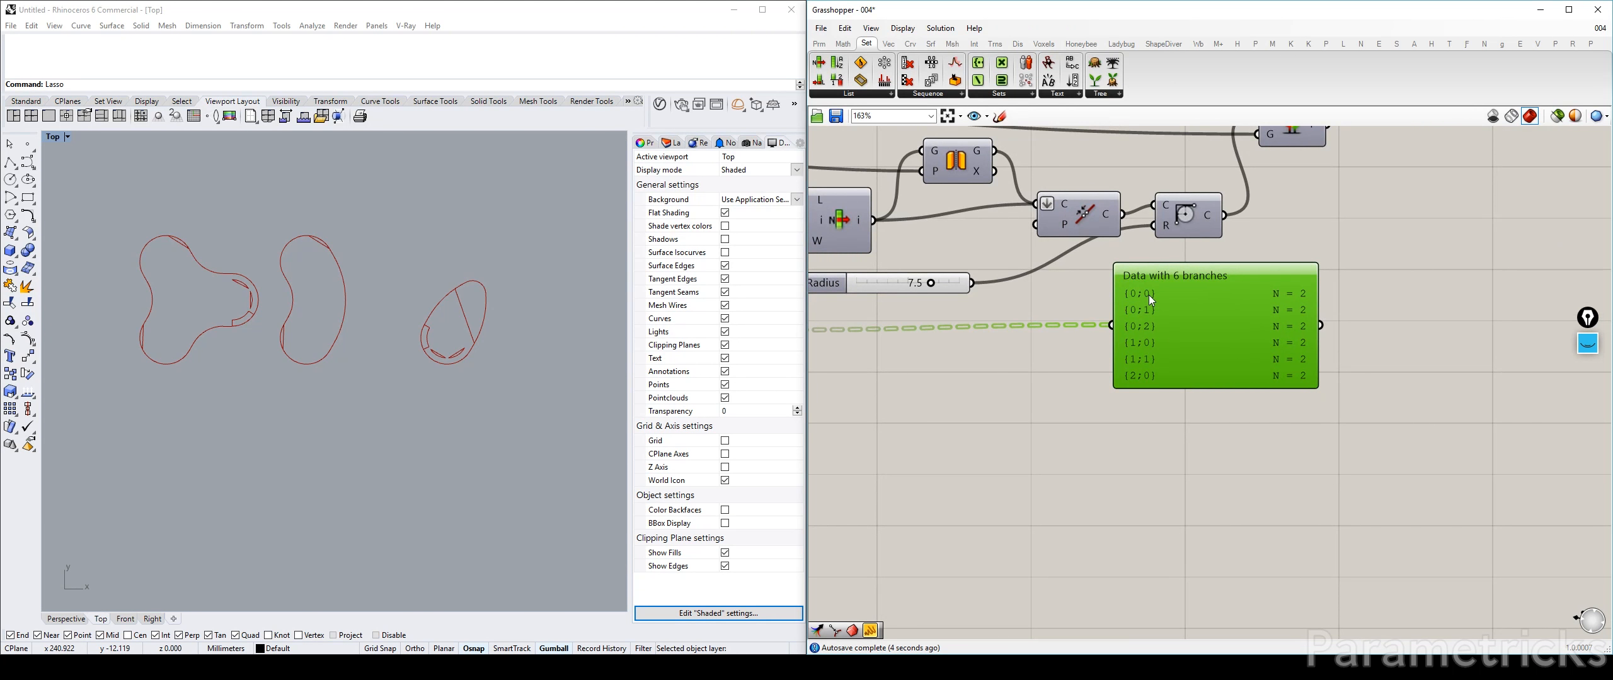
# Add a Trim Tree component below the wire between Cull Index and the Param Viewer.
pyautogui.doubleClick(952, 400)
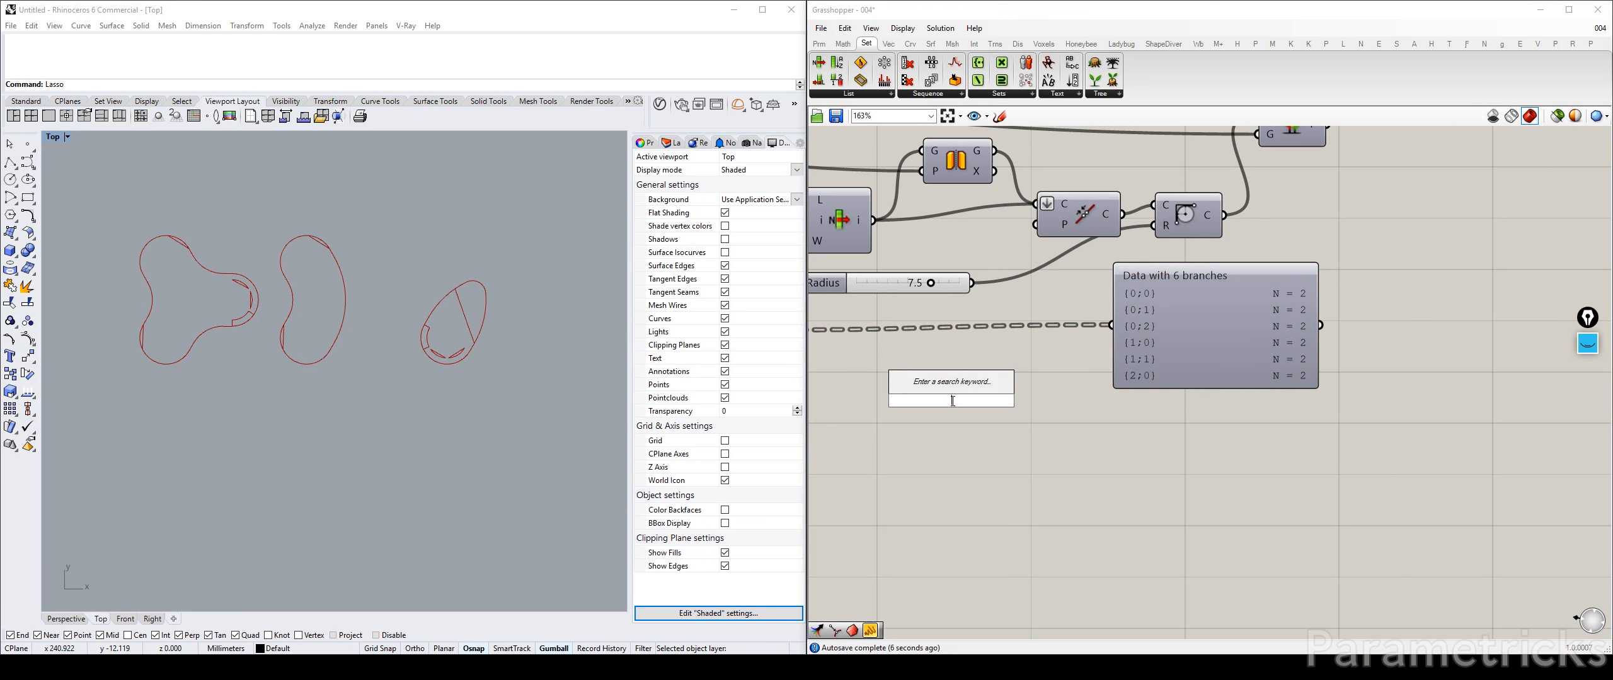
pyautogui.write('trim')
pyautogui.click(970, 287)
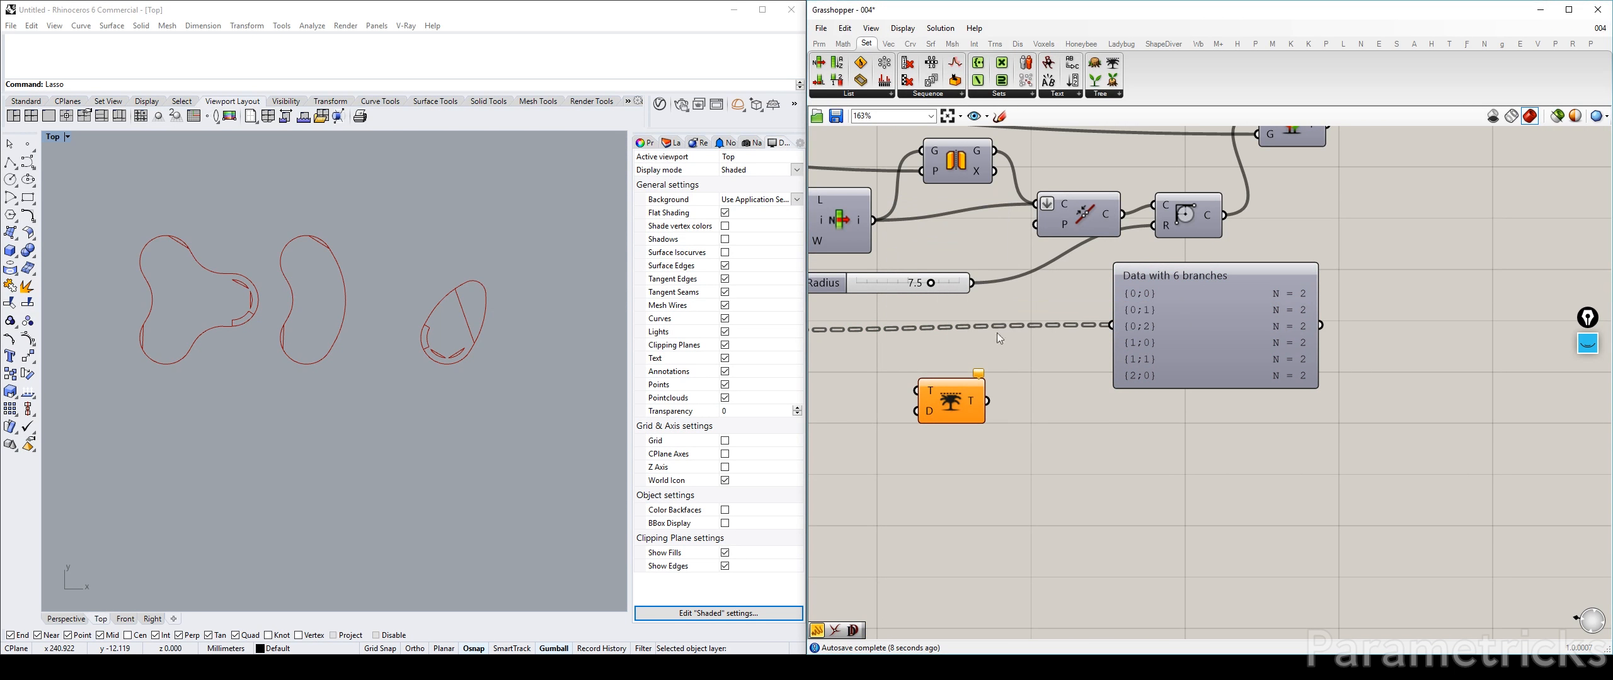
# Duplicate the Param Viewer, wire Merge's result into the copy, and inspect the data structure of the secondary arcs.
pyautogui.moveTo(1070, 344)
pyautogui.mouseDown(button='right')
pyautogui.moveTo(1225, 325)
pyautogui.moveTo(1092, 358)
pyautogui.mouseUp(button='right')
pyautogui.scroll(-3, 1201, 335)
pyautogui.keyDown('alt'); pyautogui.moveTo(1194, 333); pyautogui.dragTo(1402, 273); pyautogui.keyUp('alt')
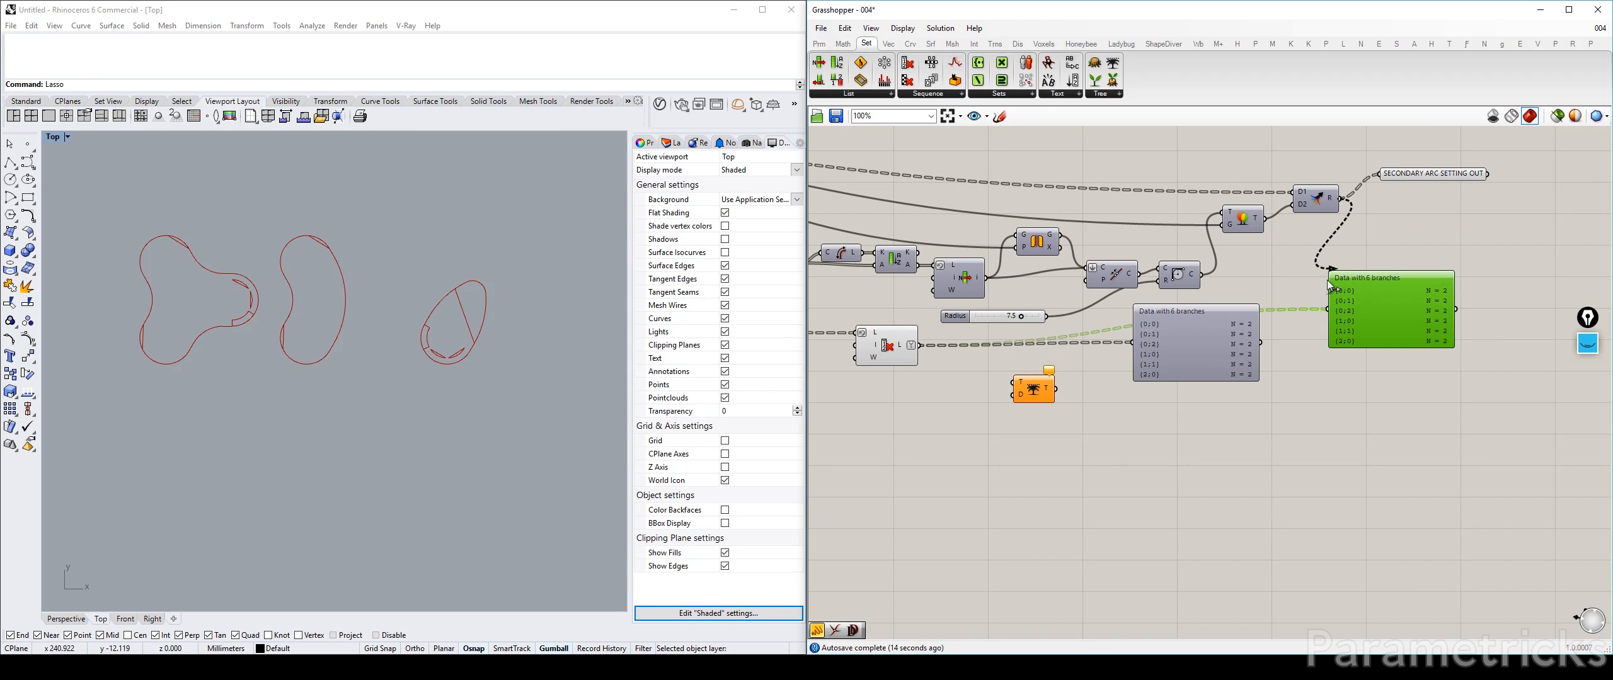
pyautogui.moveTo(1327, 280); pyautogui.dragTo(1324, 307)
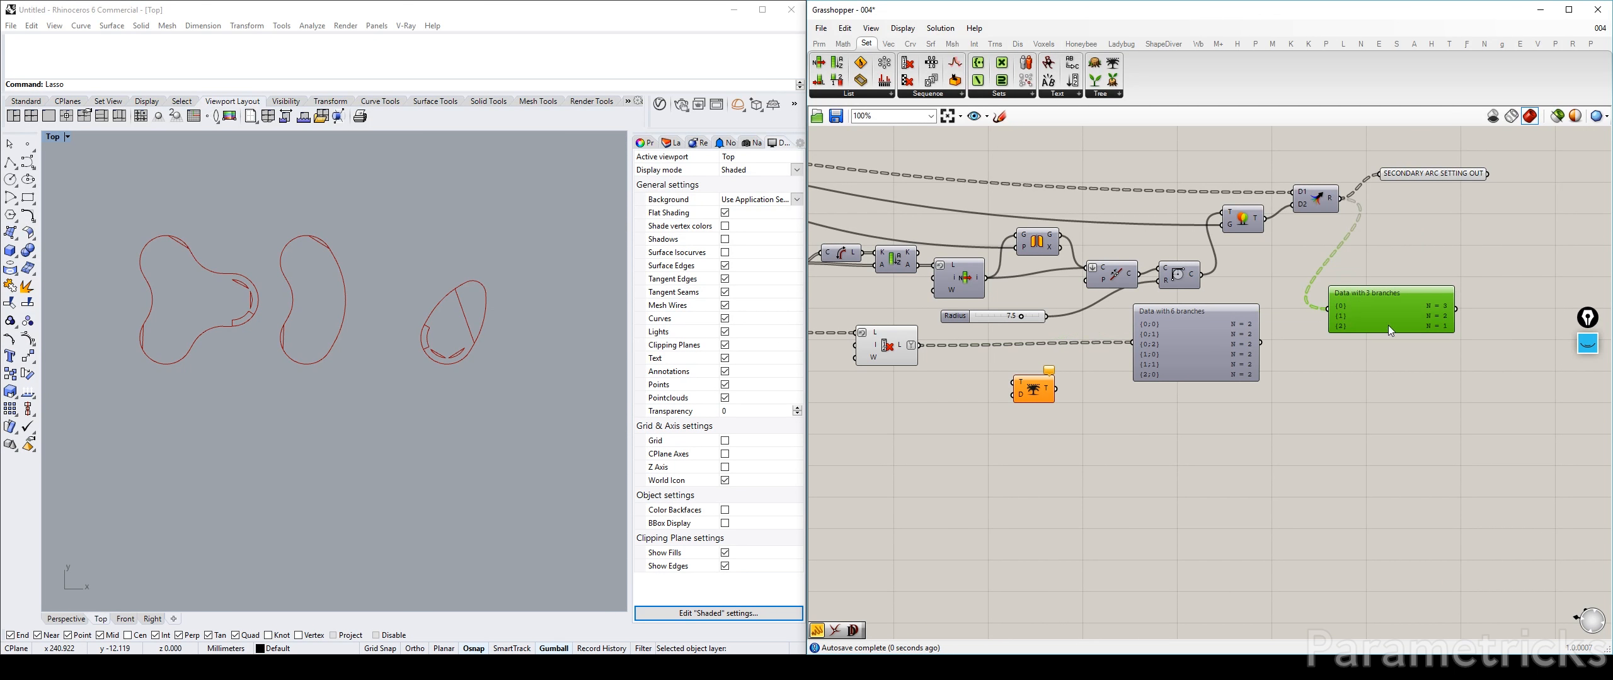
pyautogui.click(1429, 179)
pyautogui.scroll(3, 1352, 326)
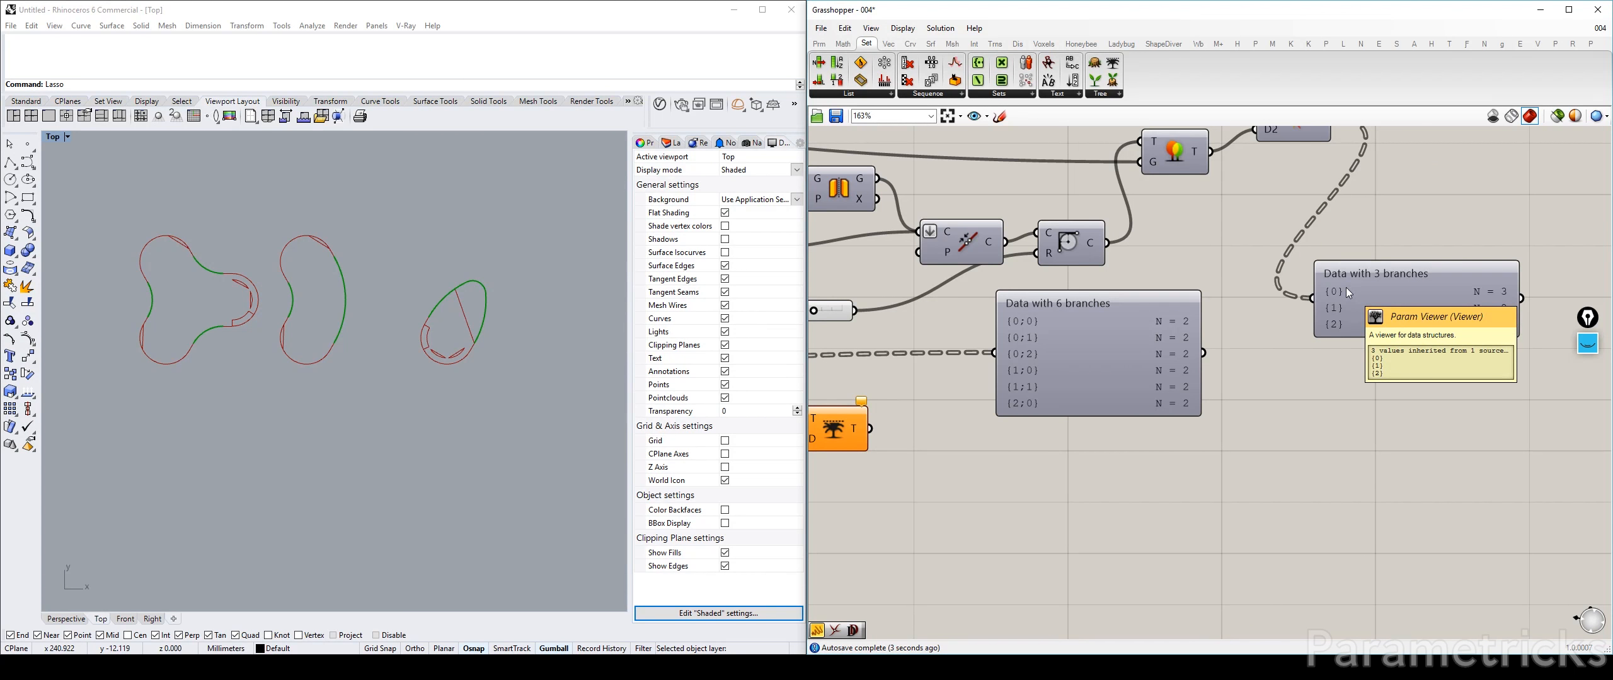
pyautogui.scroll(-3, 1345, 287)
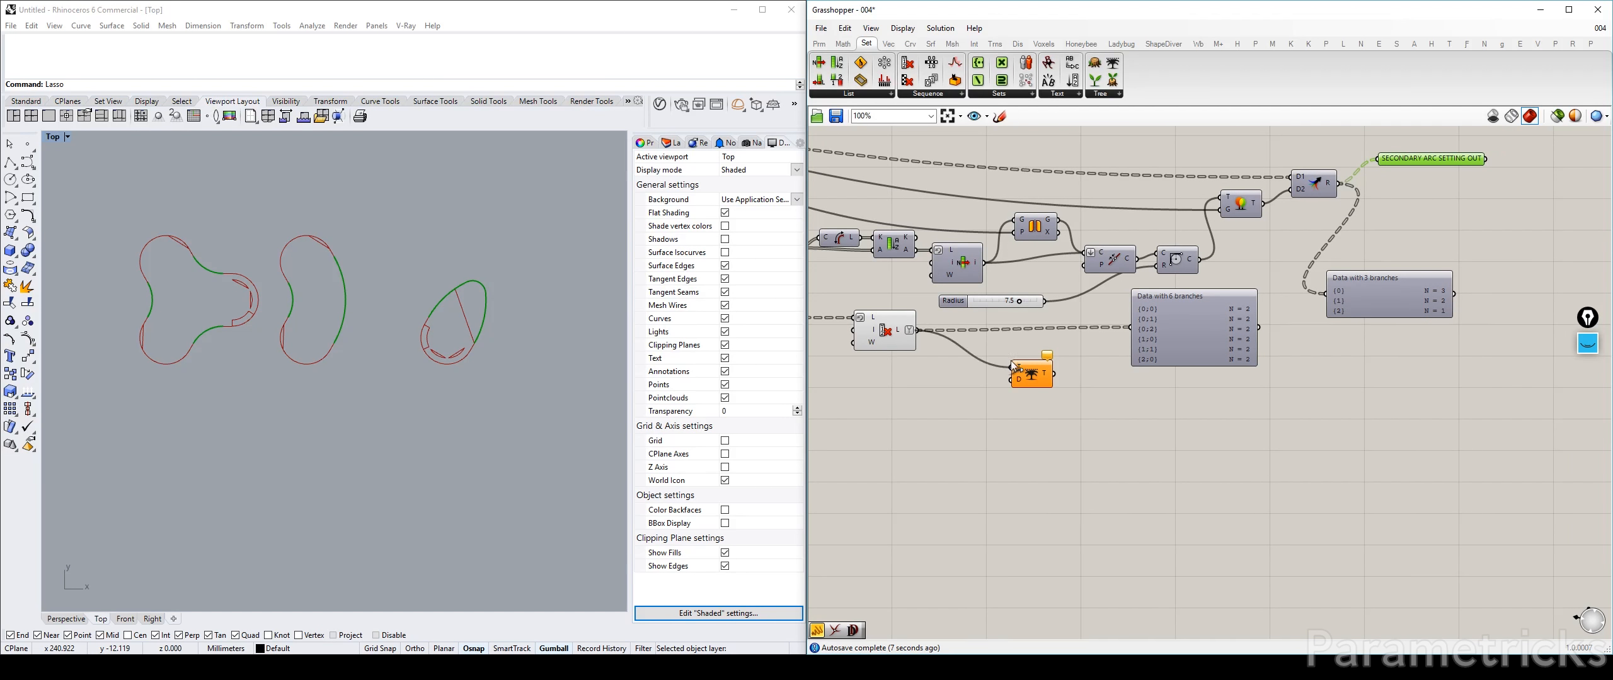
# Wire Cull Index through Trim Tree into the first Param Viewer and line the components up in a row.
pyautogui.moveTo(1011, 362); pyautogui.dragTo(1012, 367)
pyautogui.moveTo(1053, 374); pyautogui.dragTo(1131, 327)
pyautogui.moveTo(1029, 369); pyautogui.dragTo(1026, 331)
pyautogui.click(881, 331)
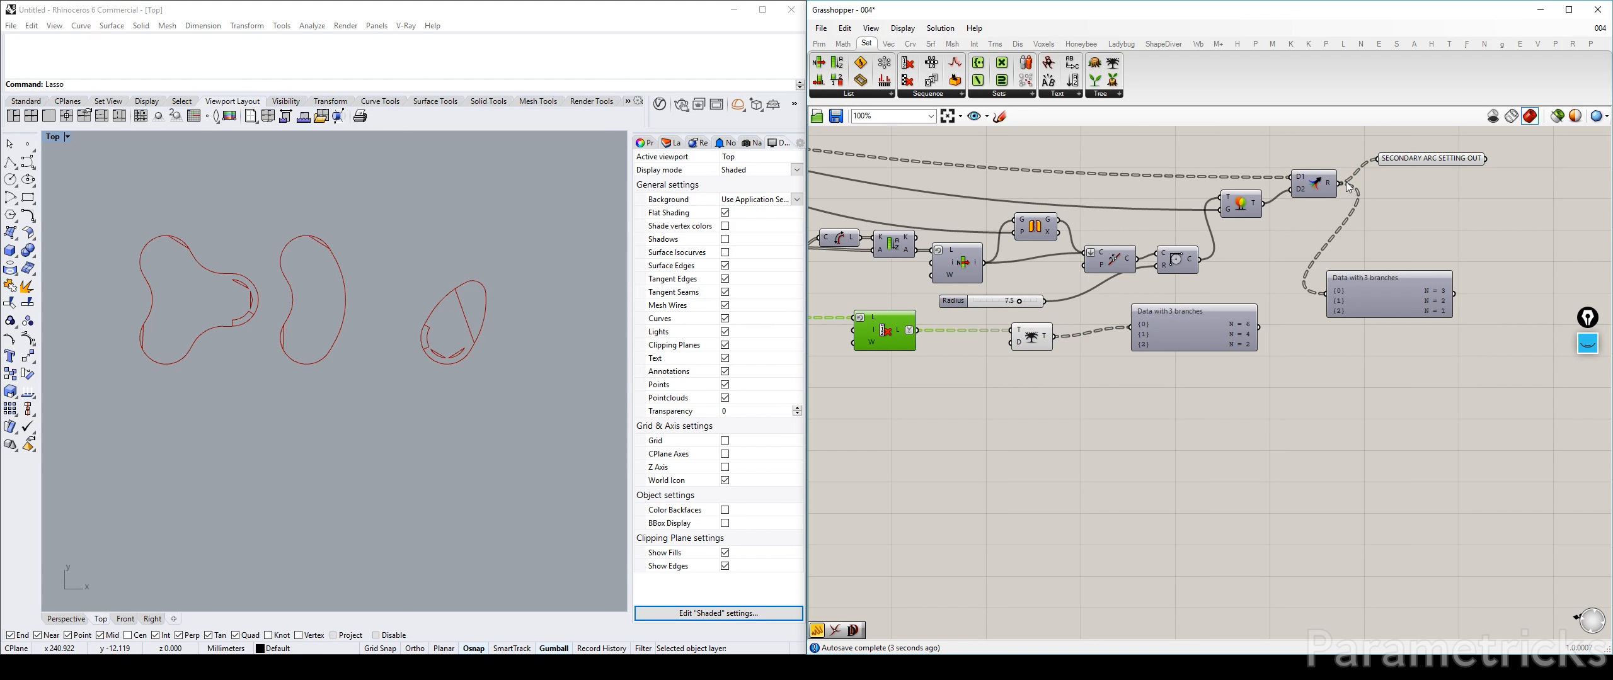
# Add a third data input, D3, to the Merge component feeding Secondary Arc Setting Out.
pyautogui.scroll(8, 1334, 208)
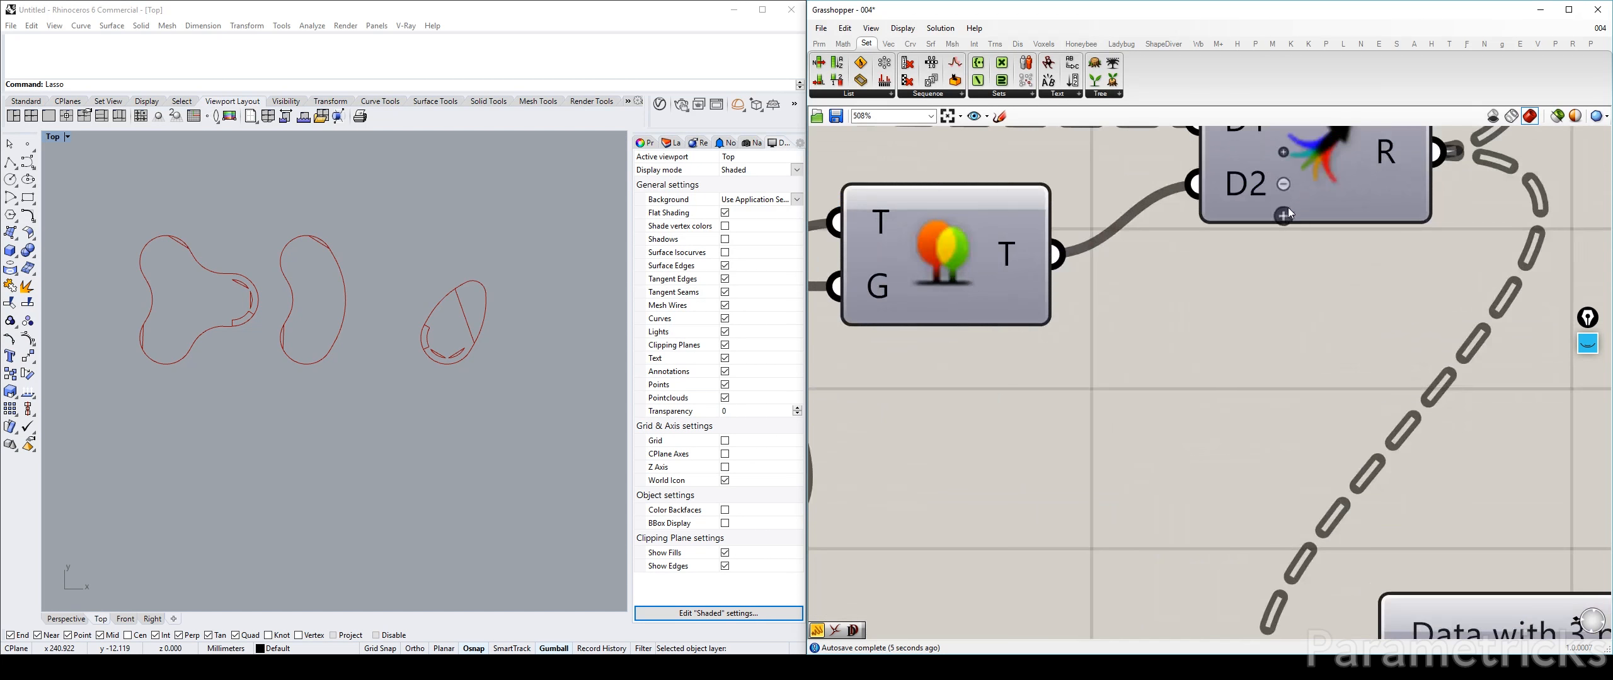
pyautogui.click(1285, 217)
pyautogui.scroll(-6, 1285, 219)
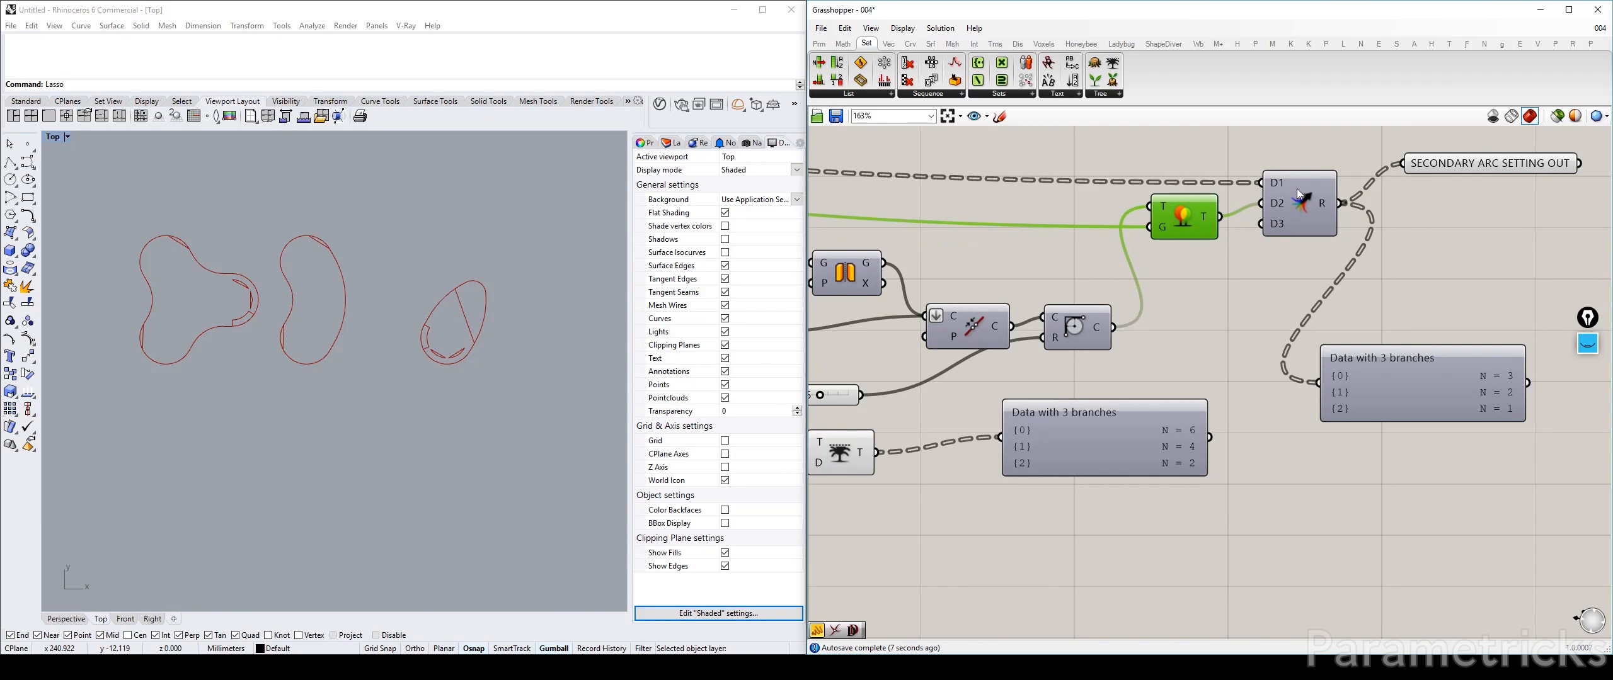
pyautogui.moveTo(1326, 207)
# Compare the branch paths and item counts of the trimmed segments and the merged arcs in the two Param Viewers.
pyautogui.moveTo(925, 446); pyautogui.dragTo(1059, 413, button='right')
pyautogui.moveTo(1010, 419); pyautogui.dragTo(1303, 347)
pyautogui.moveTo(1021, 421); pyautogui.dragTo(1368, 231)
pyautogui.click(1309, 310)
pyautogui.moveTo(1446, 199); pyautogui.dragTo(1308, 245, button='right')
pyautogui.moveTo(1418, 392); pyautogui.dragTo(1361, 316, button='right')
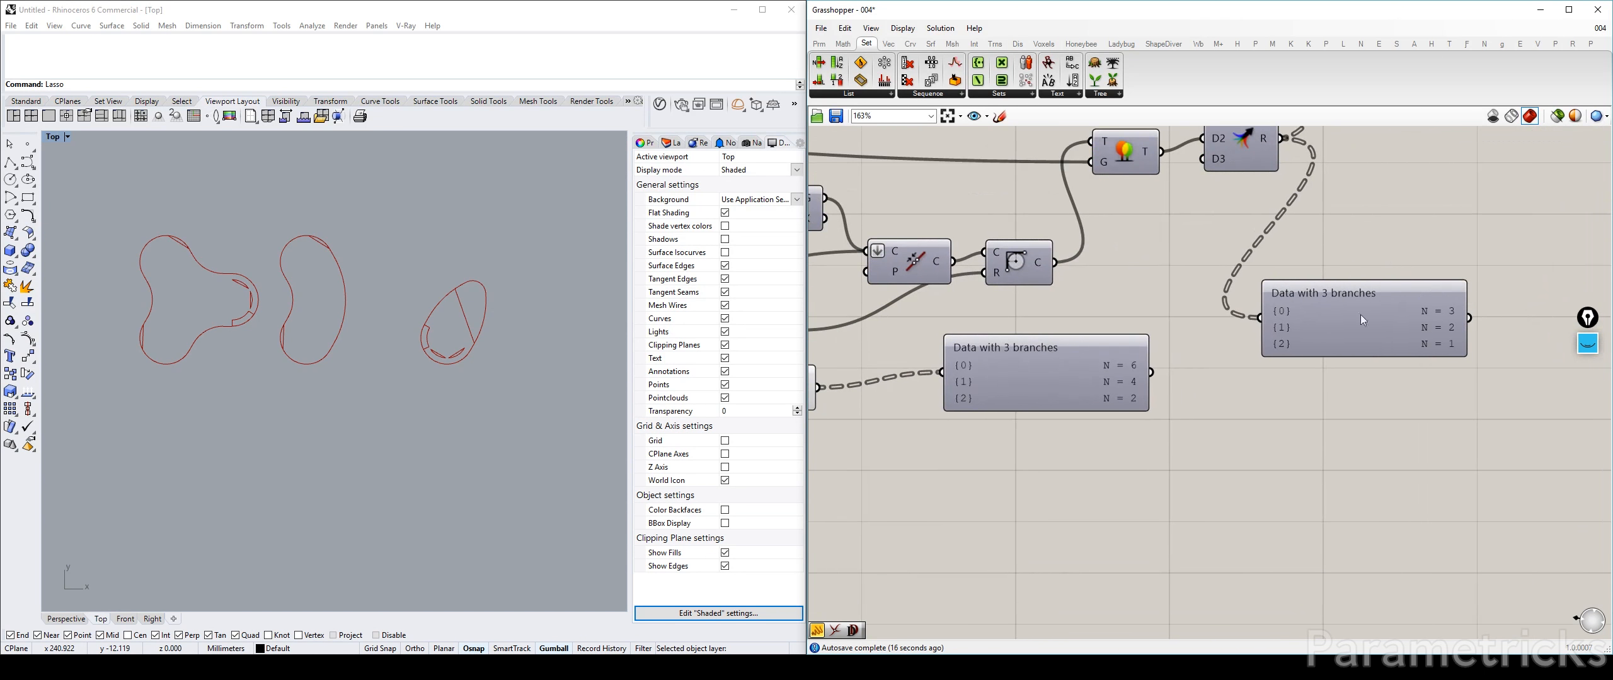
pyautogui.moveTo(1347, 342); pyautogui.dragTo(1298, 373)
pyautogui.moveTo(1280, 299); pyautogui.dragTo(1395, 311, button='right')
pyautogui.moveTo(1439, 363); pyautogui.dragTo(1409, 387)
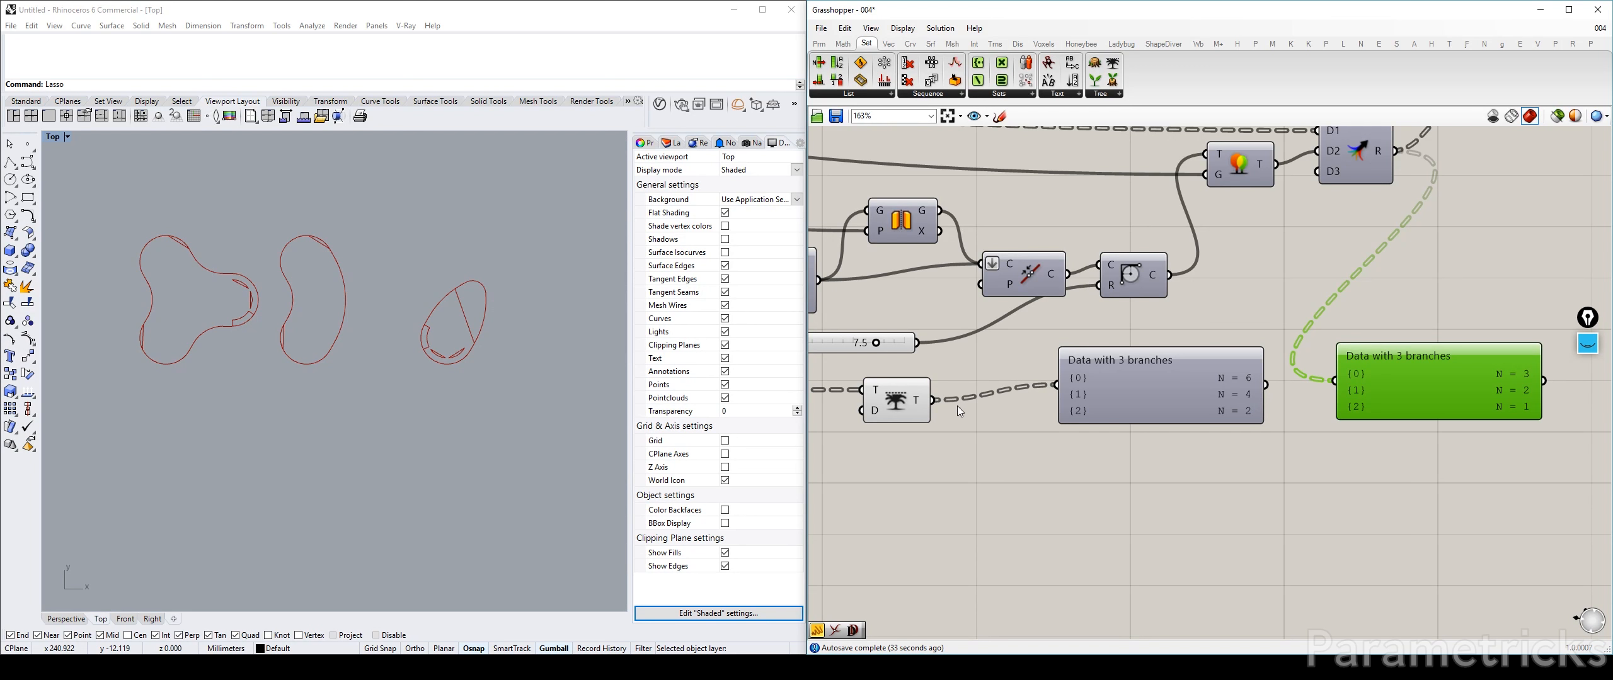
# Wire Trim Tree's output into Merge's D3 input and delete the Param Viewer attached to Trim Tree.
pyautogui.moveTo(933, 399); pyautogui.dragTo(1317, 169)
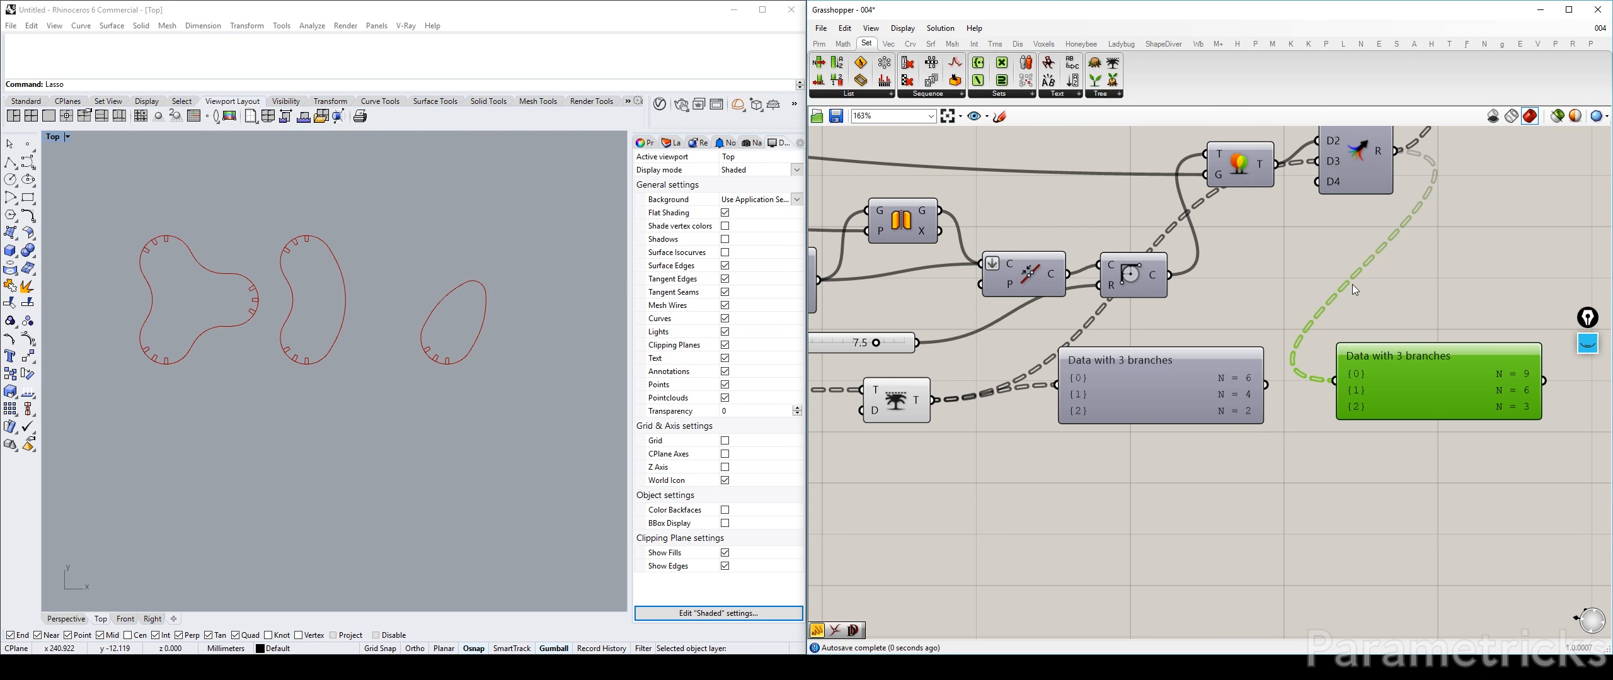
pyautogui.moveTo(1500, 394); pyautogui.dragTo(1456, 368)
pyautogui.click(1166, 398)
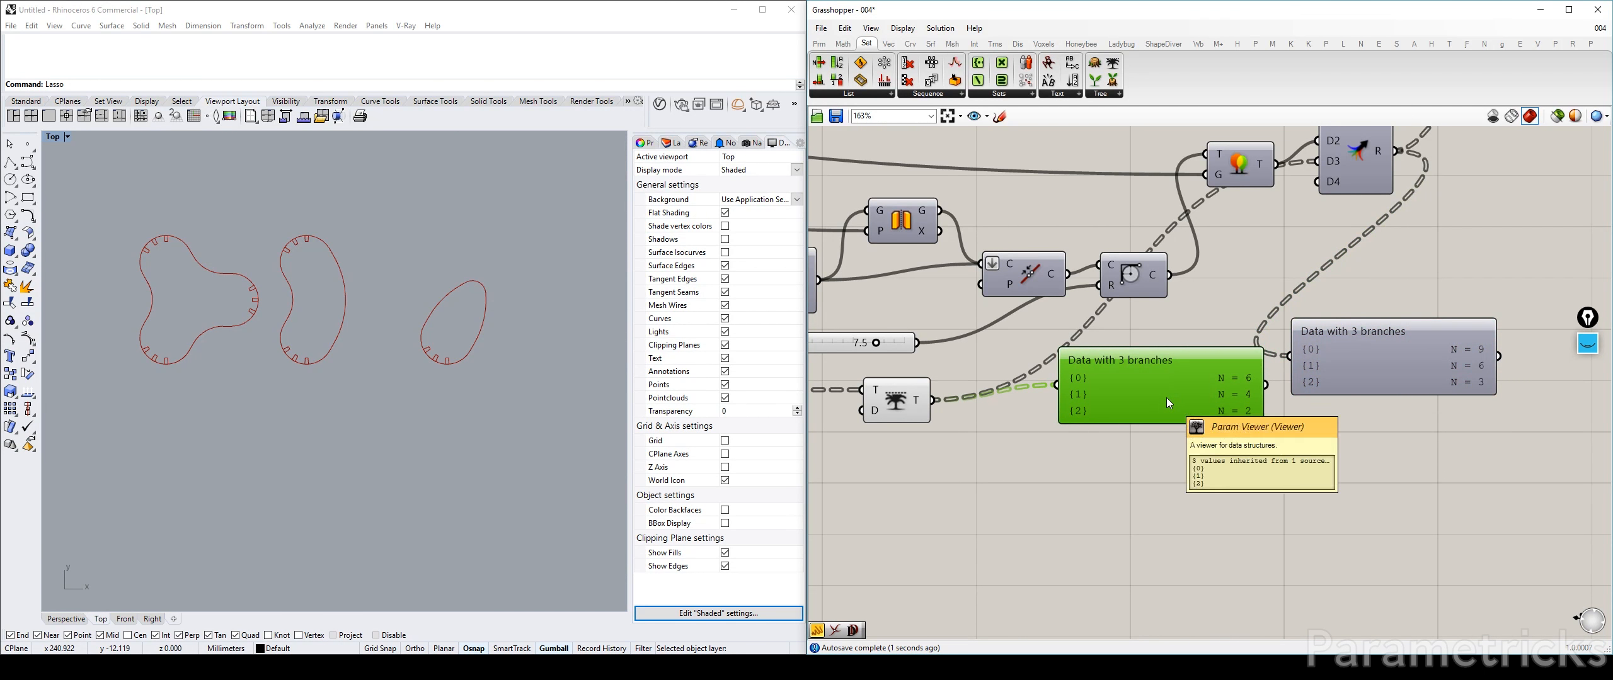
pyautogui.press('Delete')
# Turn off the preview of Cull Index and its neighbouring components, and reposition the remaining Param Viewer beside Merge.
pyautogui.scroll(-4, 1166, 398)
pyautogui.moveTo(1167, 399); pyautogui.dragTo(1290, 359, button='right')
pyautogui.moveTo(1265, 439); pyautogui.dragTo(900, 243)
pyautogui.middleClick(1033, 247)
pyautogui.click(1062, 217)
pyautogui.moveTo(1500, 352); pyautogui.dragTo(1155, 369, button='right')
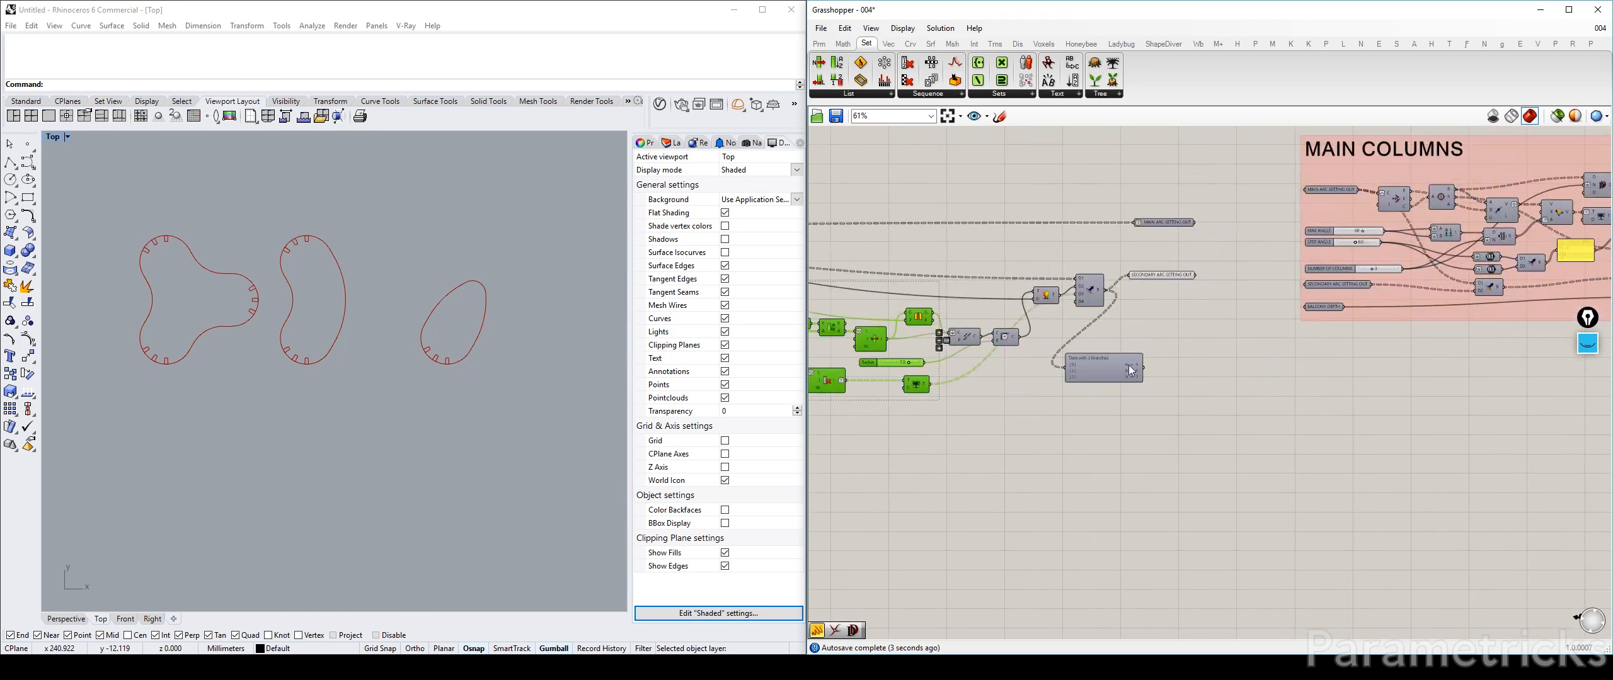
pyautogui.scroll(3, 1155, 369)
pyautogui.moveTo(1106, 357); pyautogui.dragTo(1170, 330)
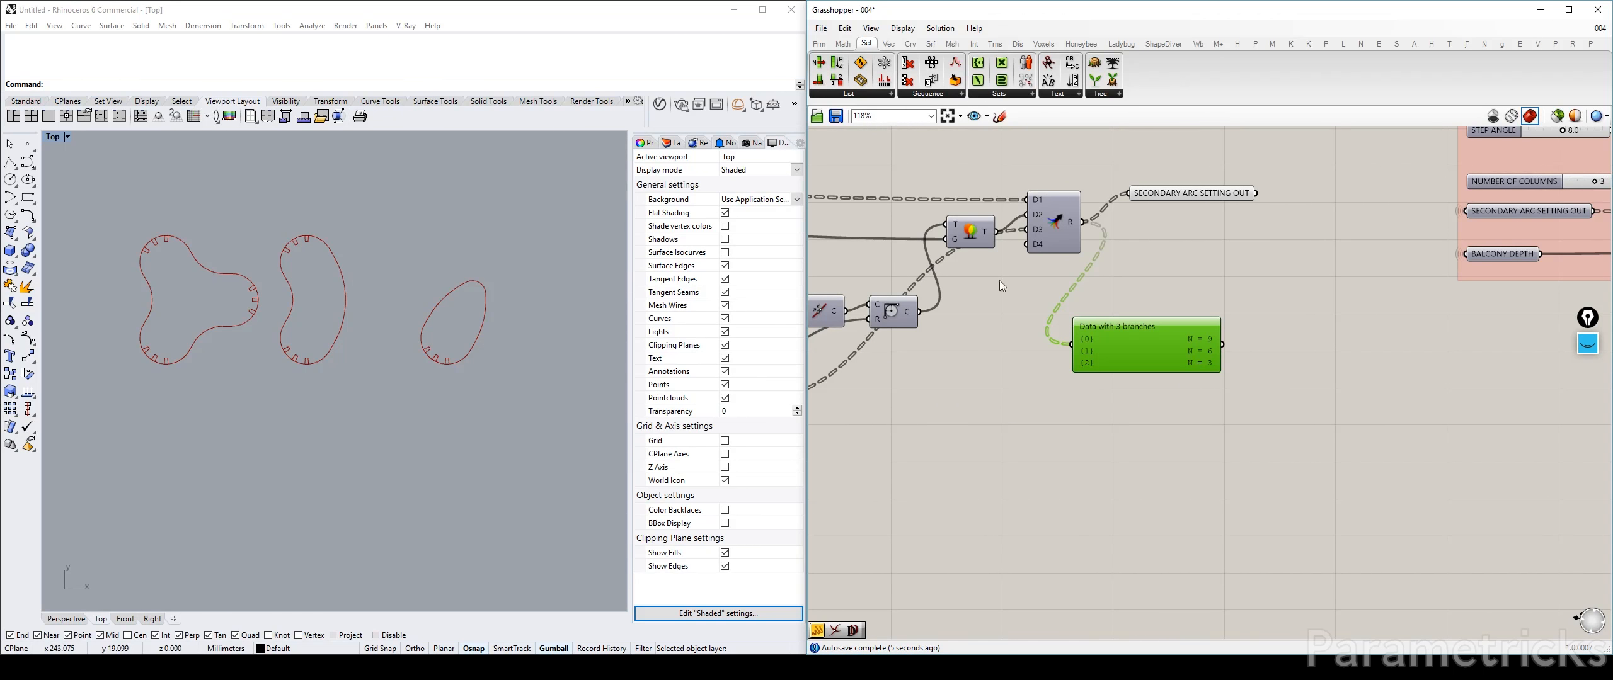
pyautogui.moveTo(882, 275); pyautogui.dragTo(1197, 302, button='right')
pyautogui.click(1205, 440)
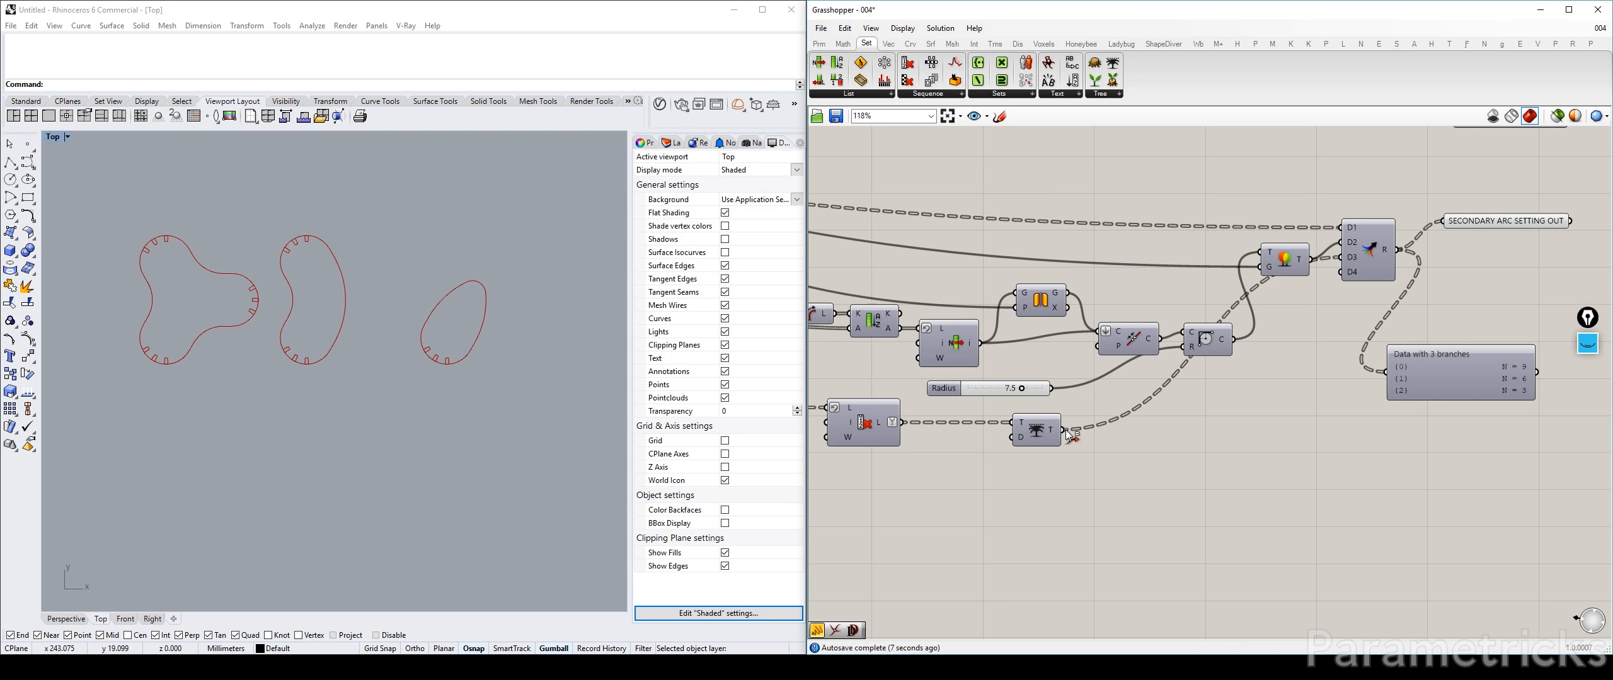
# Temporarily disconnect Trim Tree from Merge, check the outlines in the Top viewport, and wire it back into D3.
pyautogui.keyDown('ctrl'); pyautogui.moveTo(1066, 430); pyautogui.dragTo(1347, 261); pyautogui.keyUp('ctrl')
pyautogui.scroll(6, 1362, 264)
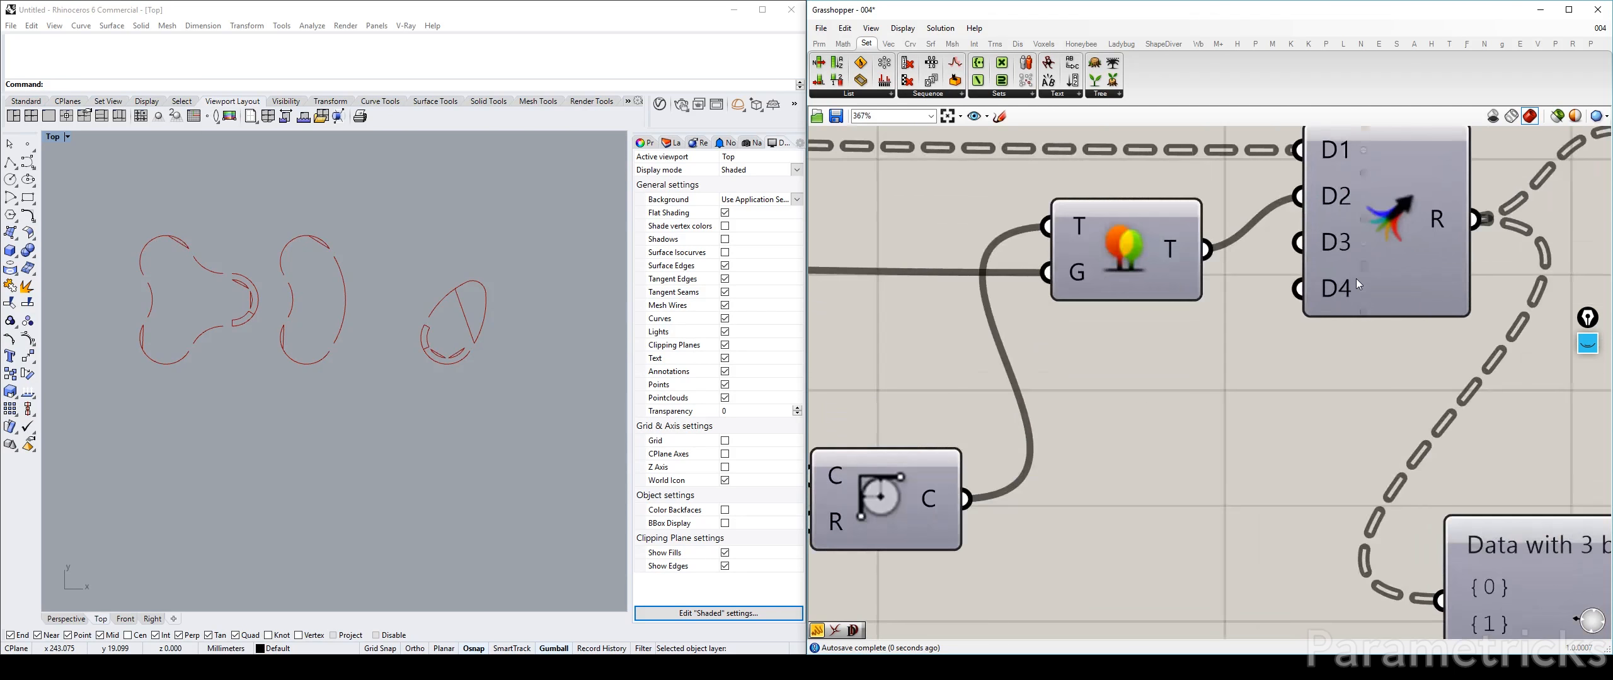
pyautogui.click(1364, 288)
pyautogui.moveTo(324, 258); pyautogui.dragTo(454, 255, button='right')
pyautogui.scroll(6, 454, 255)
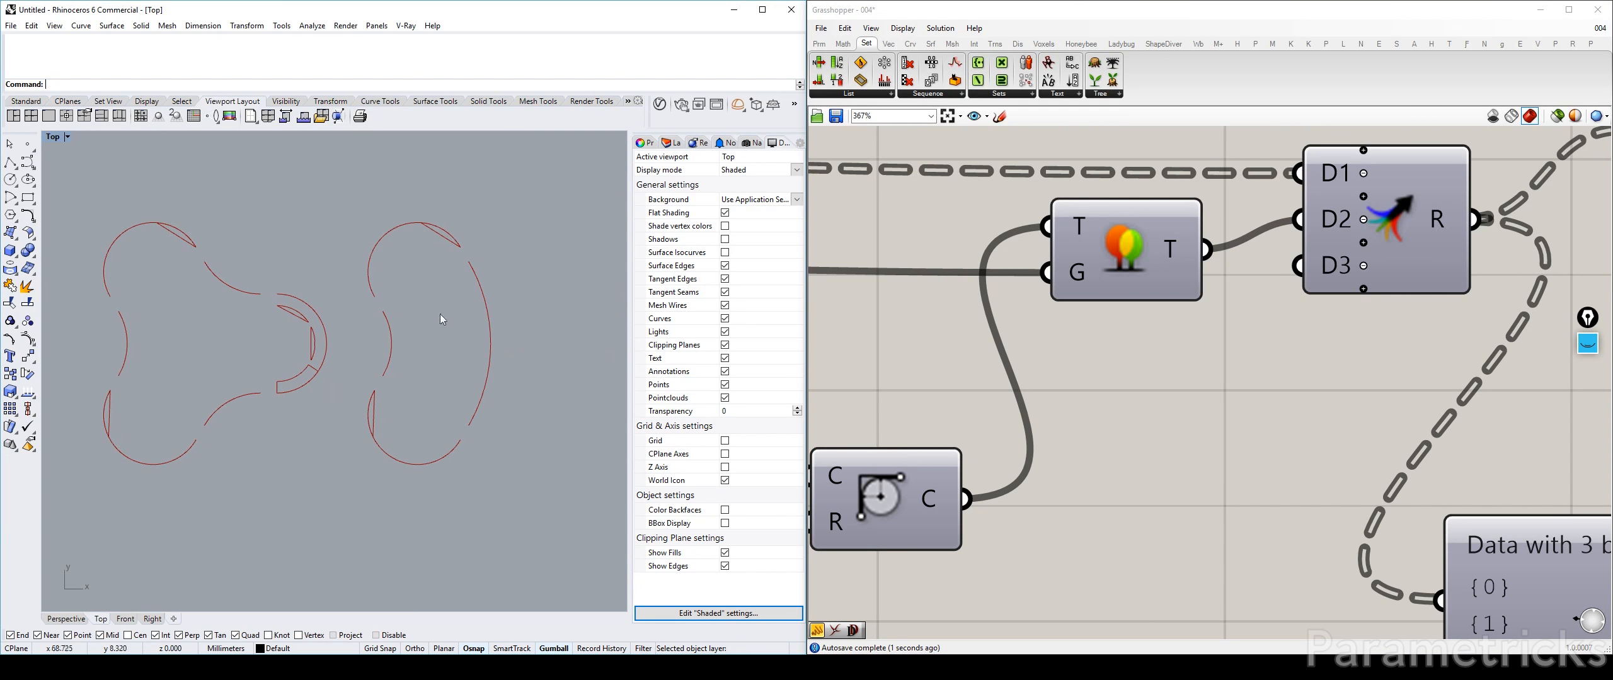
pyautogui.scroll(-7, 1070, 314)
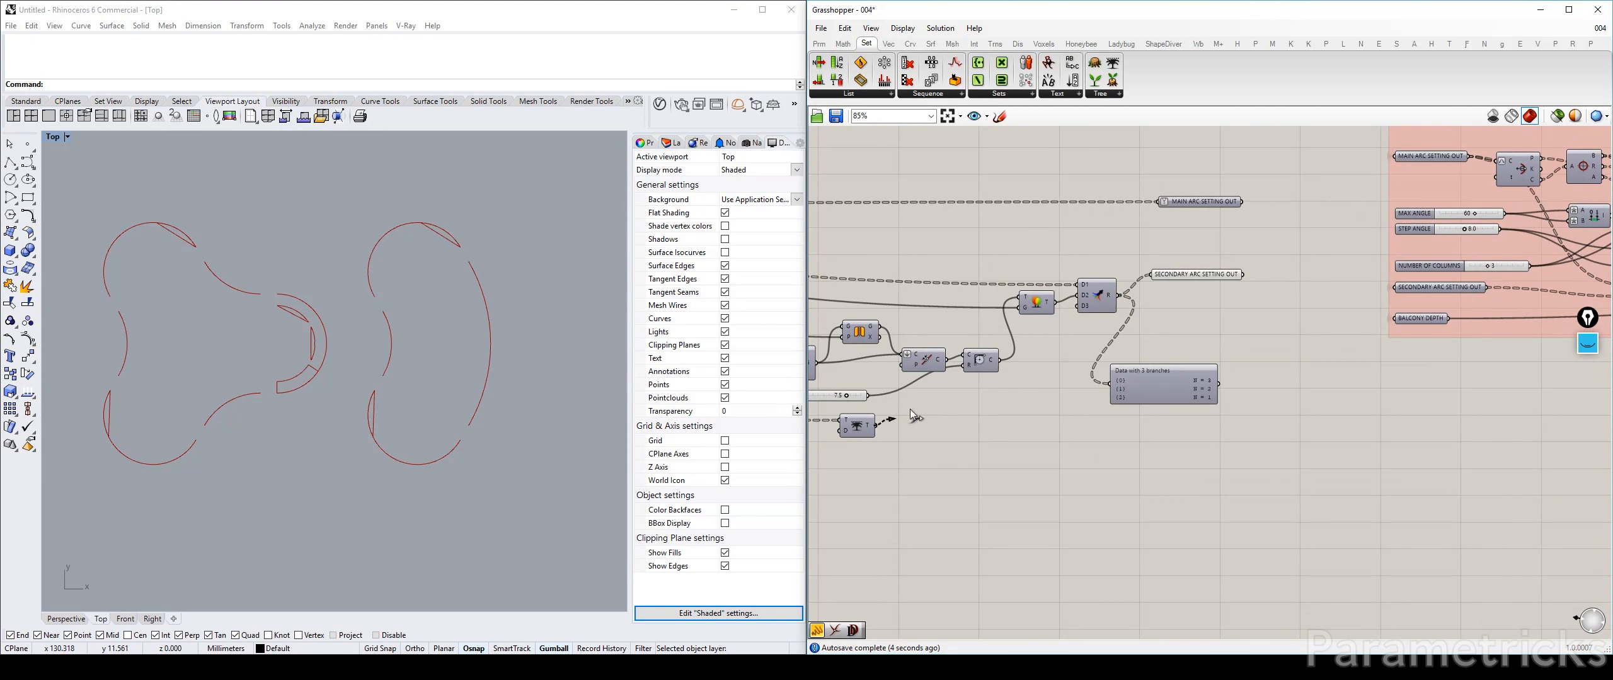
pyautogui.moveTo(914, 416); pyautogui.dragTo(1079, 306)
# Check the joined outline curves by selecting the Join Curves component in the Main Columns group.
pyautogui.scroll(-4, 1101, 383)
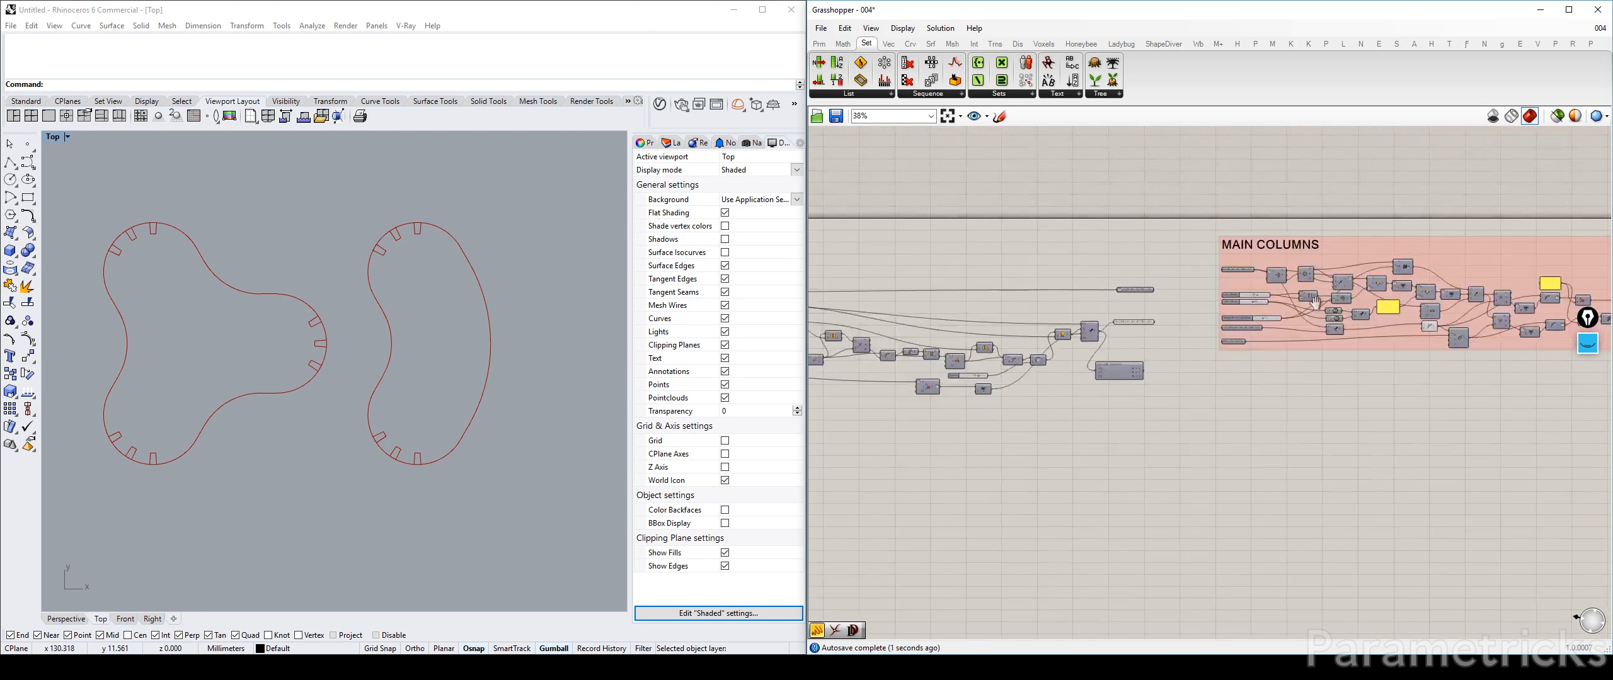
pyautogui.scroll(4, 1315, 302)
pyautogui.click(1166, 313)
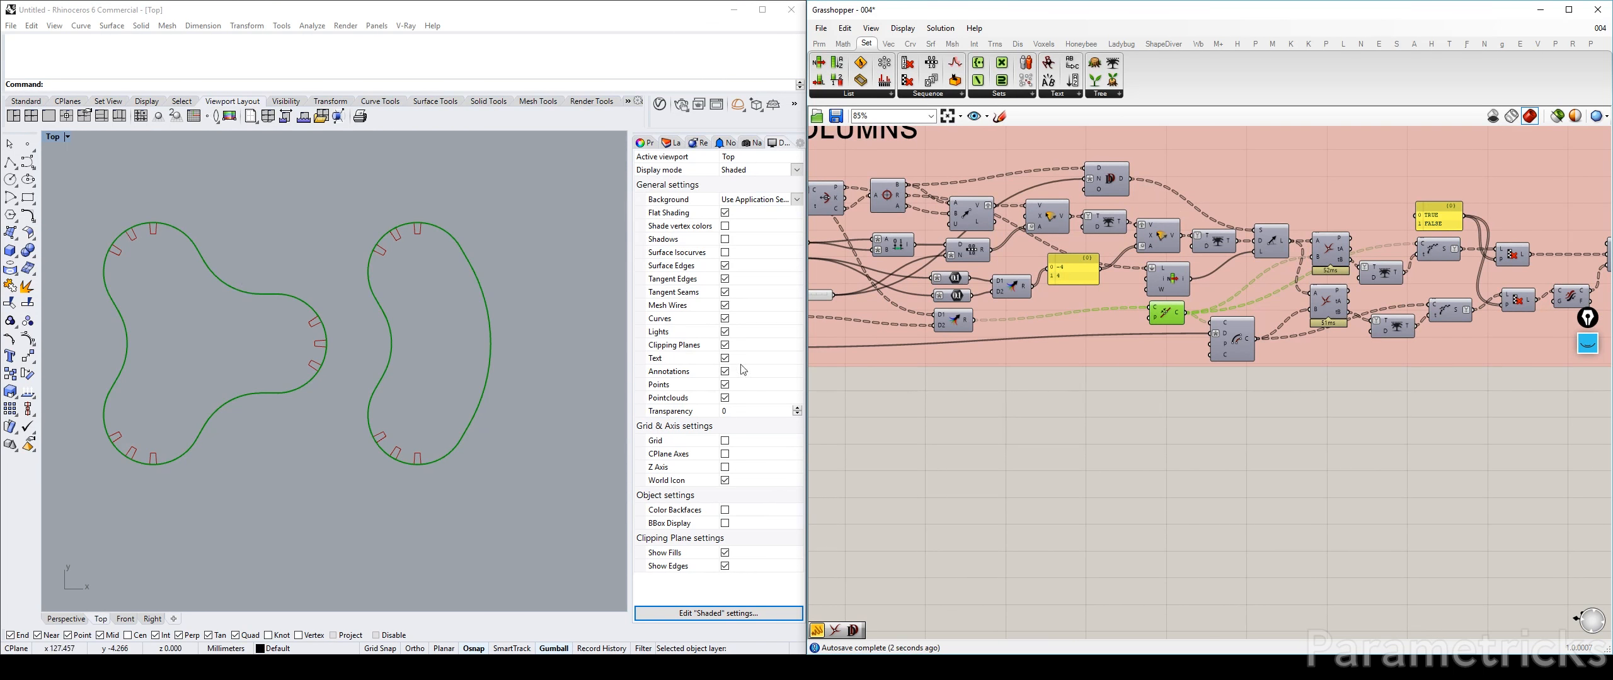
# Tidy the layout of the Mirror, Join Curves, Fillet and Unflatten Tree components leading into Merge.
pyautogui.scroll(-2, 1071, 334)
pyautogui.moveTo(869, 384); pyautogui.dragTo(1355, 324, button='right')
pyautogui.scroll(3, 962, 338)
pyautogui.moveTo(1211, 319); pyautogui.dragTo(1035, 362, button='right')
pyautogui.moveTo(878, 317); pyautogui.dragTo(864, 293)
pyautogui.moveTo(960, 310)
pyautogui.mouseDown()
pyautogui.moveTo(942, 280)
pyautogui.moveTo(948, 293)
pyautogui.mouseUp()
pyautogui.moveTo(1025, 252); pyautogui.dragTo(1031, 269)
pyautogui.moveTo(945, 297); pyautogui.dragTo(893, 278)
pyautogui.click(888, 291)
pyautogui.moveTo(848, 285); pyautogui.dragTo(1020, 282, button='right')
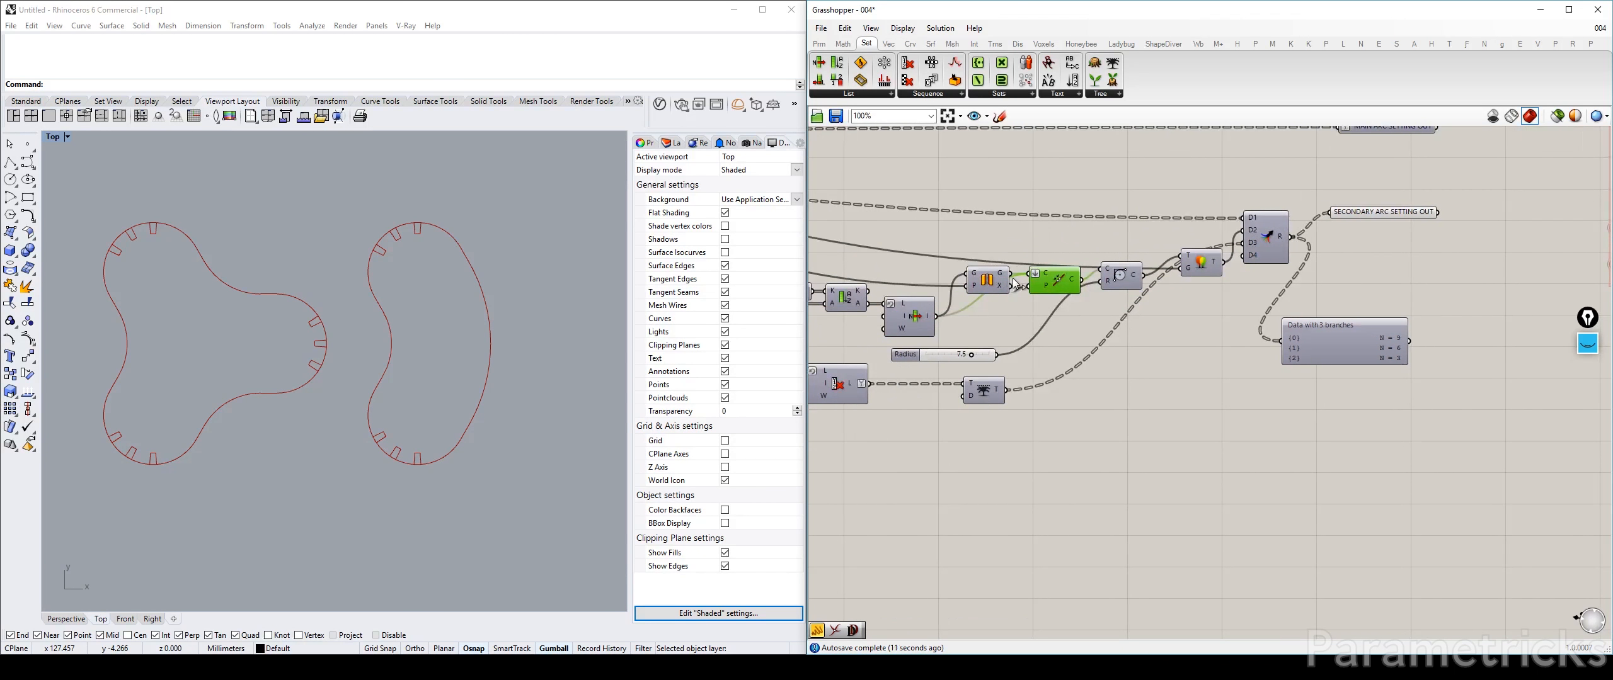
pyautogui.moveTo(987, 279); pyautogui.dragTo(950, 268)
pyautogui.moveTo(1048, 289); pyautogui.dragTo(1185, 291)
# Remove the unused D4 input from Merge and line Merge up with the Unflatten Tree component.
pyautogui.scroll(4, 1256, 265)
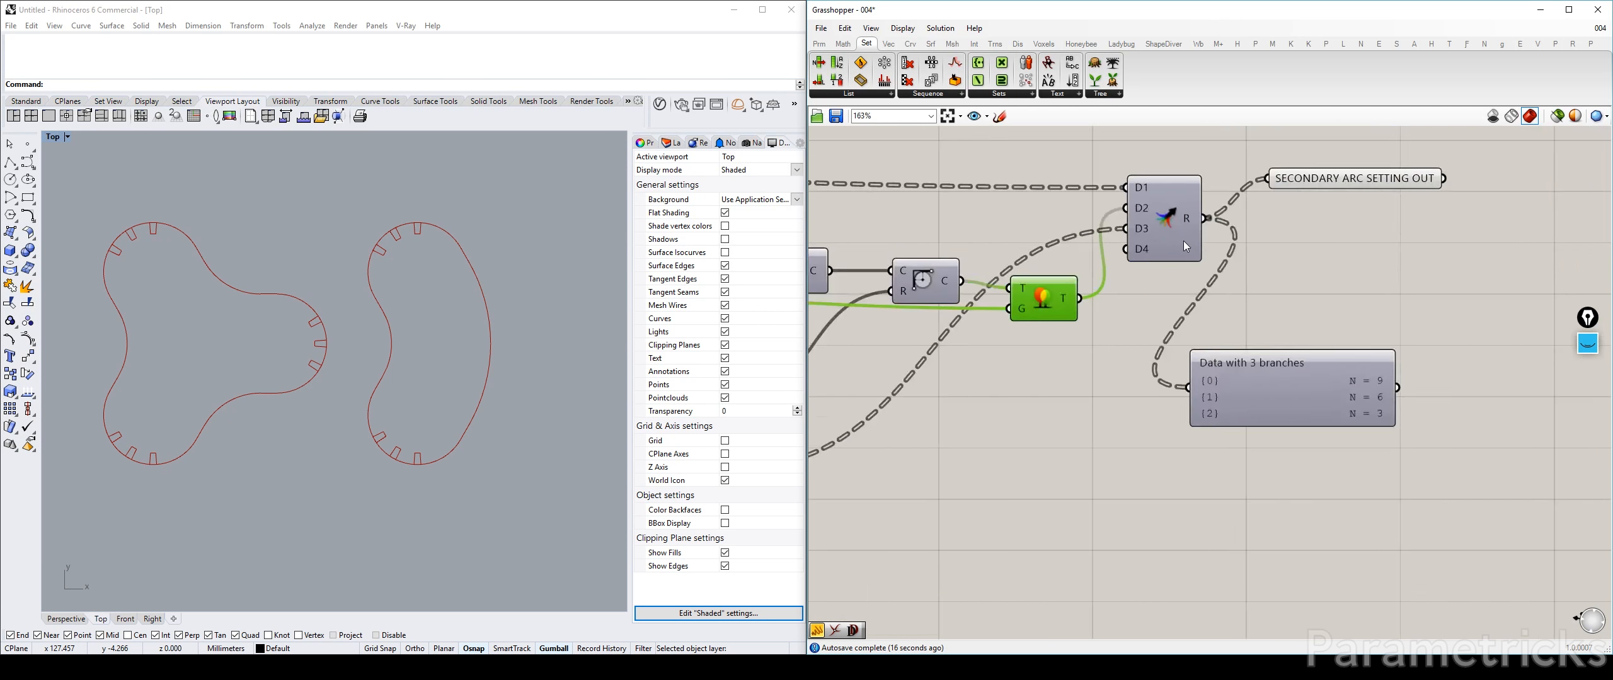
pyautogui.scroll(-2, 1147, 246)
pyautogui.click(1172, 285)
pyautogui.moveTo(1172, 285); pyautogui.dragTo(1176, 296)
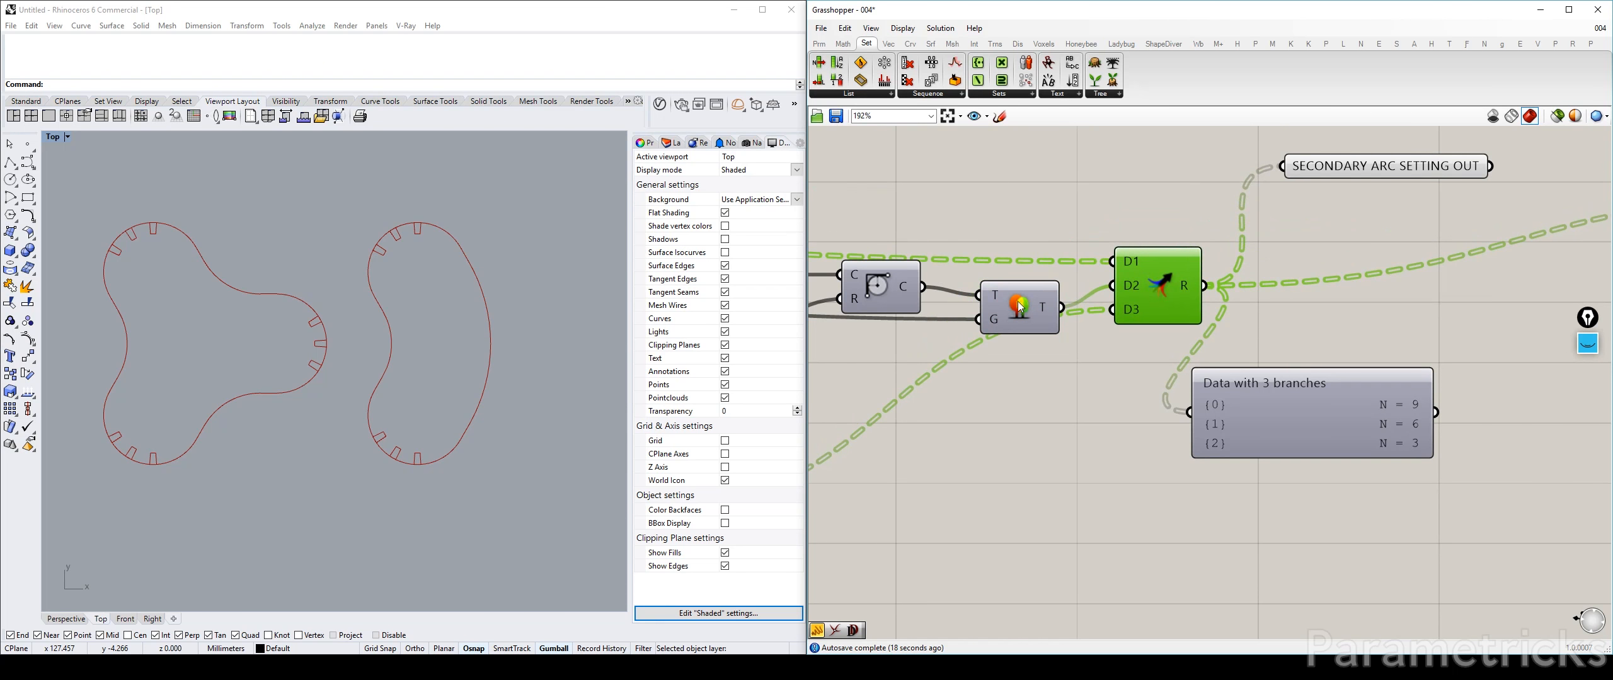
pyautogui.moveTo(1058, 305); pyautogui.dragTo(1044, 302)
pyautogui.scroll(-3, 1190, 275)
pyautogui.moveTo(1245, 293); pyautogui.dragTo(1099, 302, button='right')
# Rearrange the Cull Index and Trim Tree components into a compact row beneath the arc components.
pyautogui.moveTo(946, 383); pyautogui.dragTo(1233, 313, button='right')
pyautogui.scroll(-3, 1217, 316)
pyautogui.scroll(3, 1088, 339)
pyautogui.moveTo(966, 331); pyautogui.dragTo(907, 297)
pyautogui.moveTo(1110, 330); pyautogui.dragTo(1220, 288)
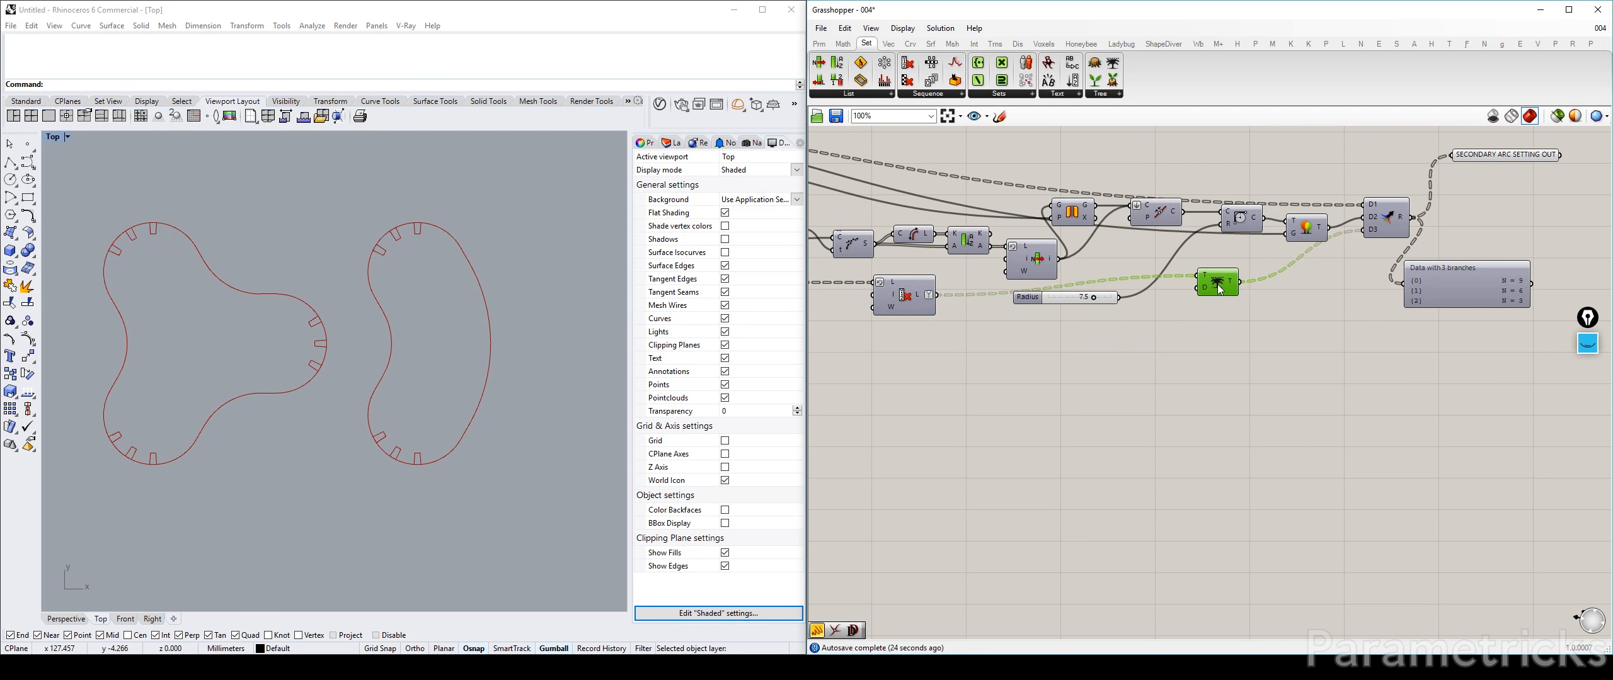
pyautogui.moveTo(911, 308); pyautogui.dragTo(870, 297)
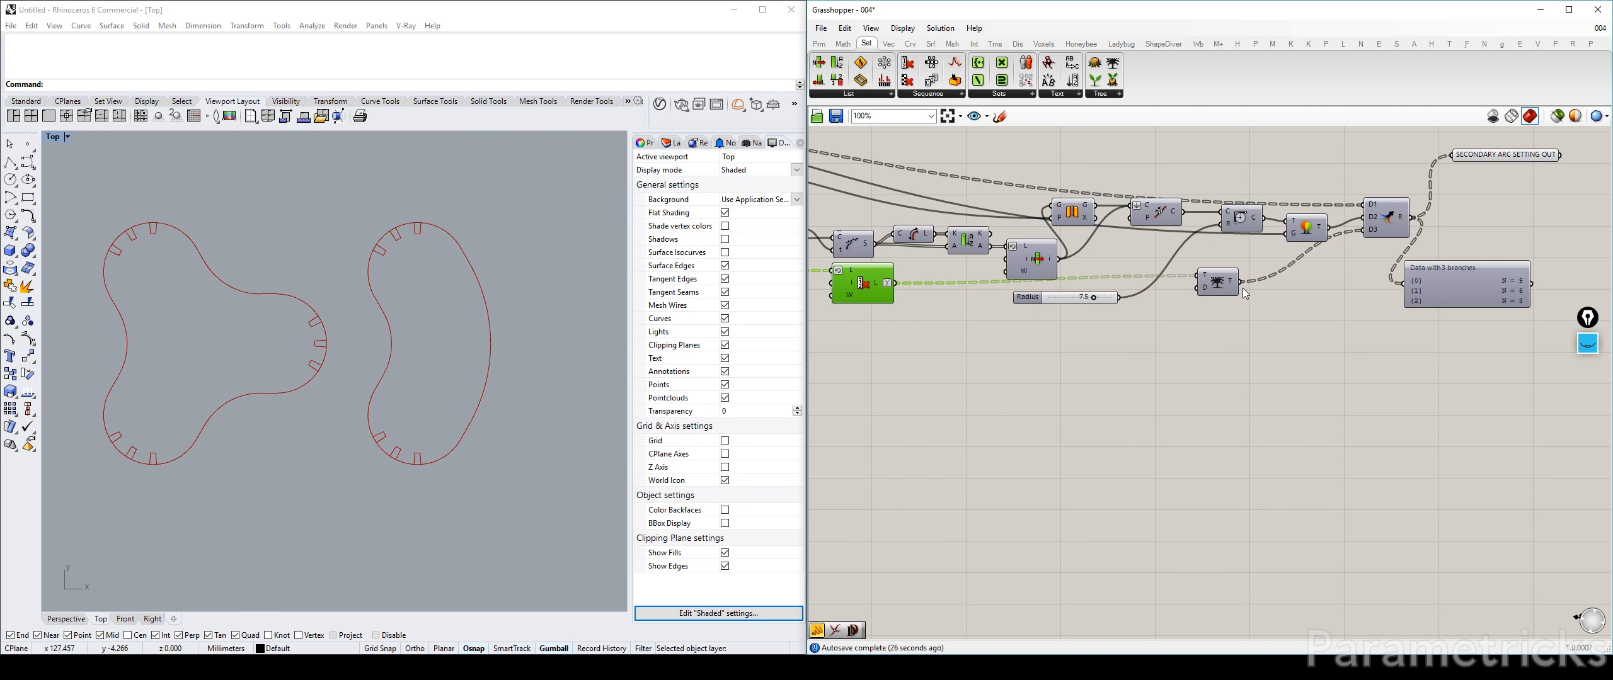
# Delete the Param Viewer beside Merge and highlight the Secondary Arc Setting Out curves to check them in the Top viewport.
pyautogui.scroll(-3, 1245, 293)
pyautogui.scroll(-2, 1147, 380)
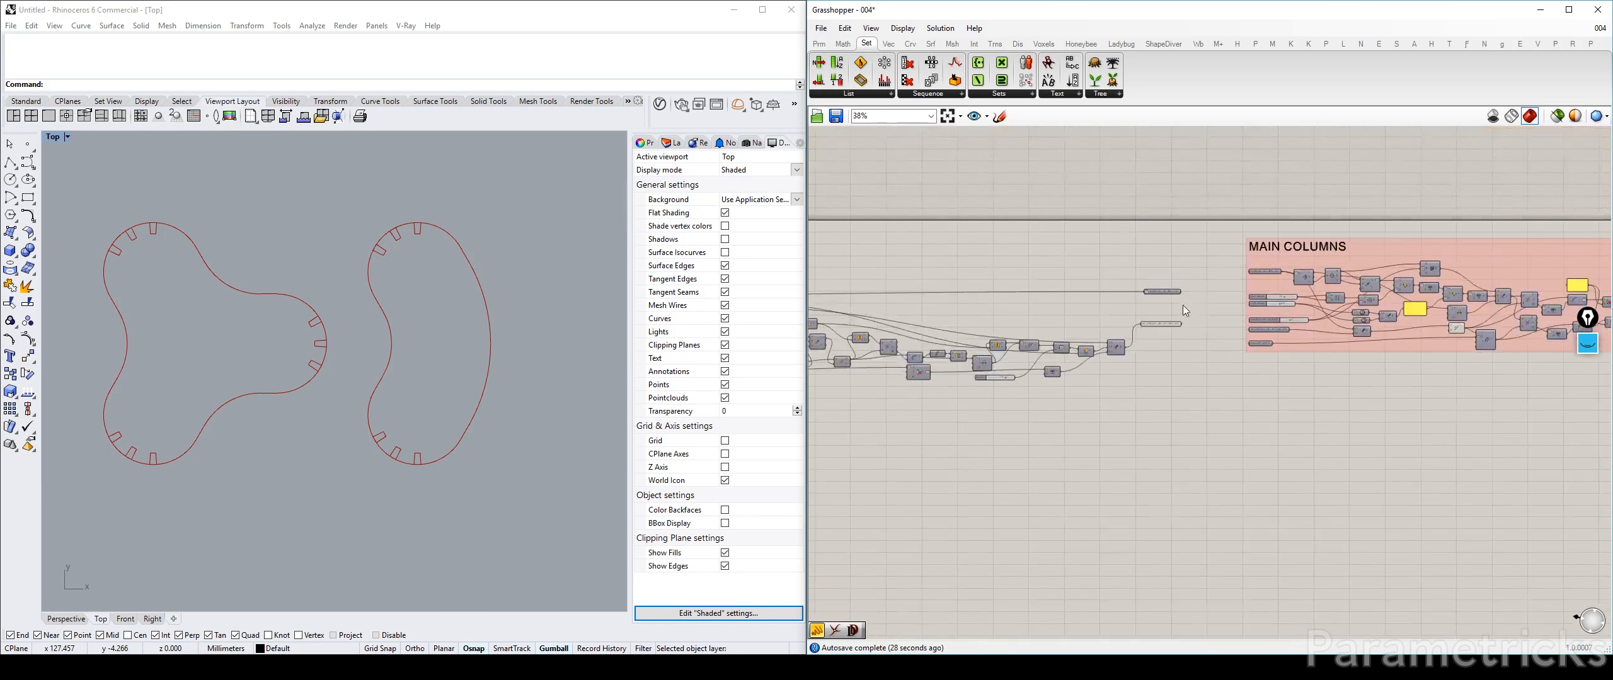
pyautogui.scroll(3, 1182, 306)
pyautogui.scroll(-8, 1090, 367)
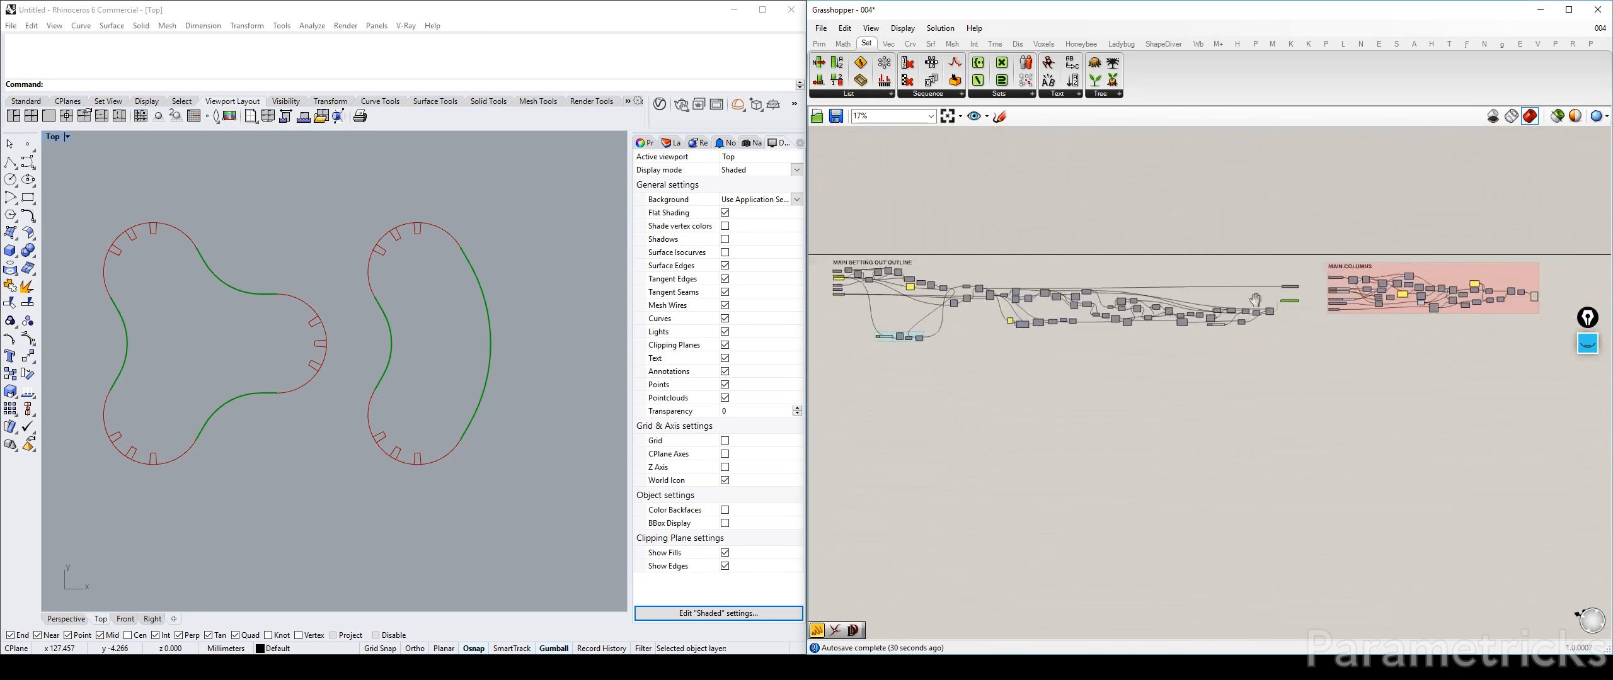
# Gather the Main Setting Out Outline components into a green group and save the definition.
pyautogui.moveTo(889, 245); pyautogui.dragTo(1154, 235)
pyautogui.scroll(3, 971, 317)
pyautogui.moveTo(907, 332); pyautogui.dragTo(907, 406)
pyautogui.scroll(-2, 862, 222)
pyautogui.moveTo(830, 188); pyautogui.dragTo(1256, 287)
pyautogui.scroll(3, 1253, 285)
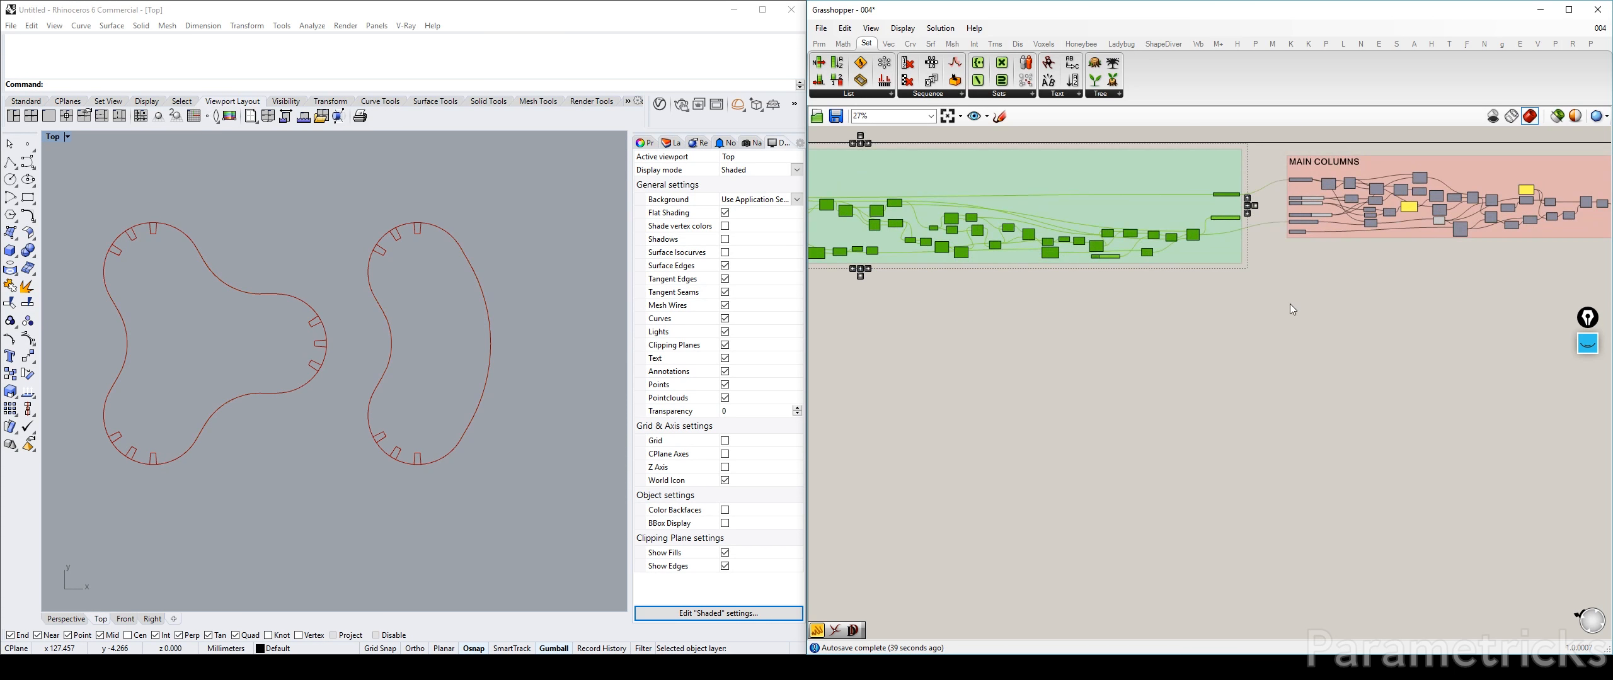
pyautogui.click(1290, 306)
pyautogui.hotkey('ctrl', 's')
# Highlight the Secondary Arc Setting Out curves and turn on the preview of the Offset Curve component in Main Columns.
pyautogui.scroll(2, 1242, 277)
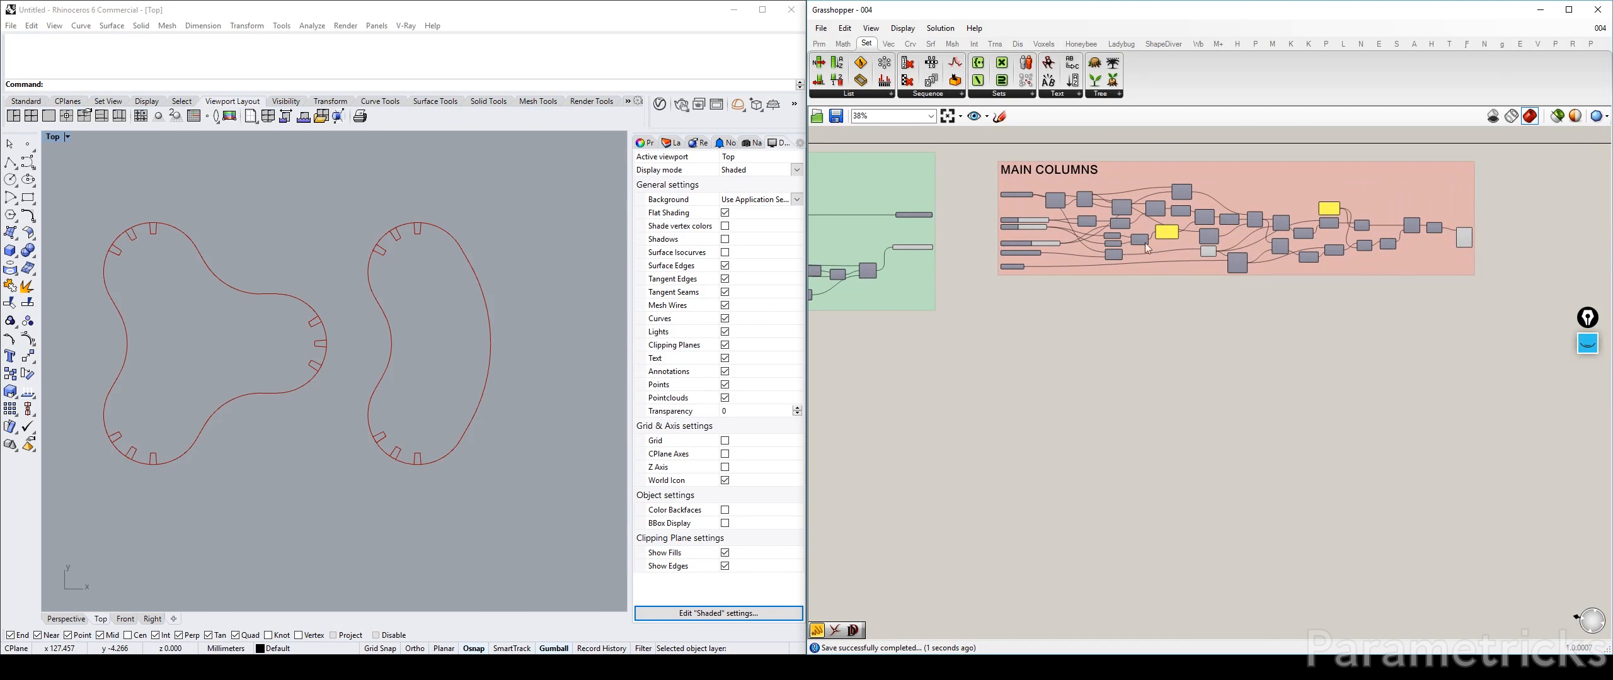
pyautogui.scroll(2, 1009, 248)
pyautogui.click(848, 246)
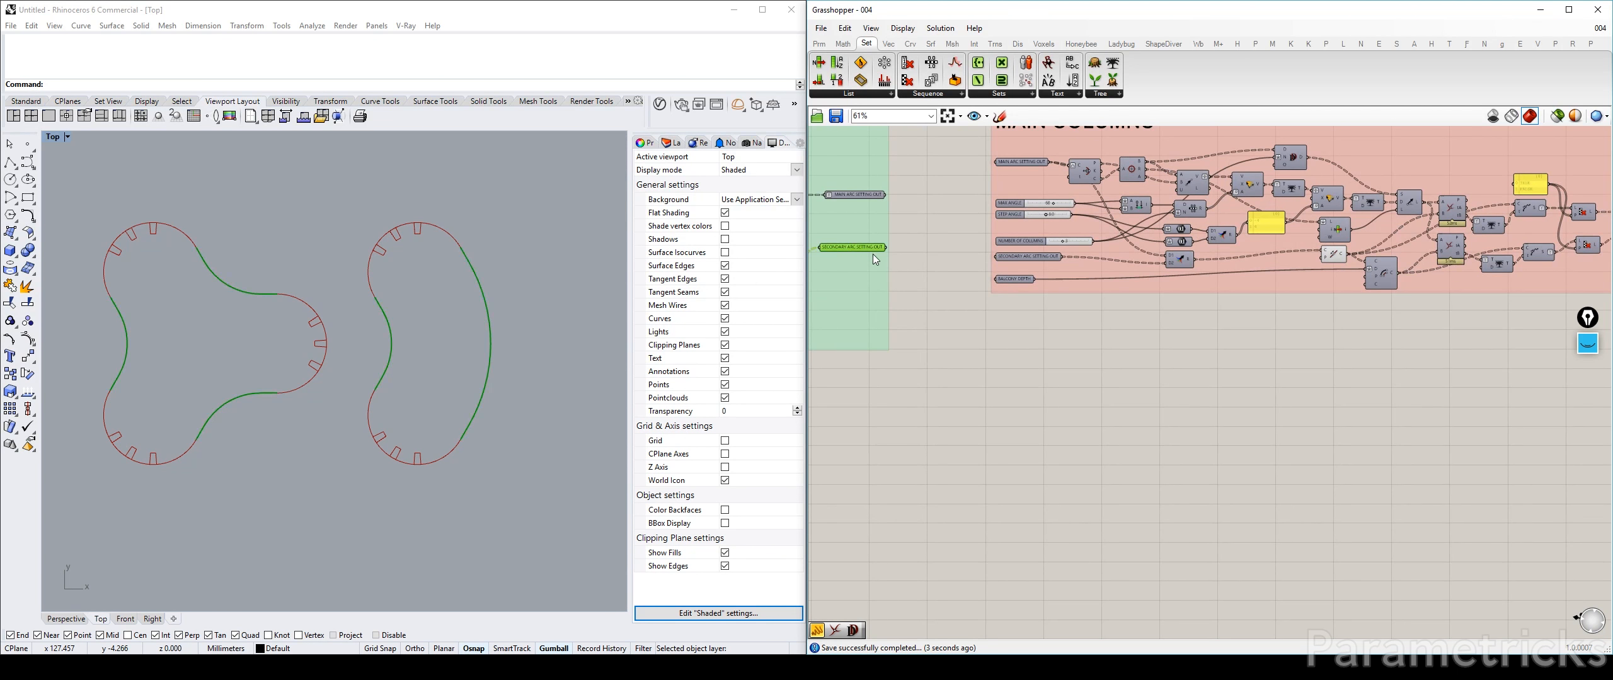
pyautogui.scroll(2, 1102, 273)
pyautogui.click(1132, 264)
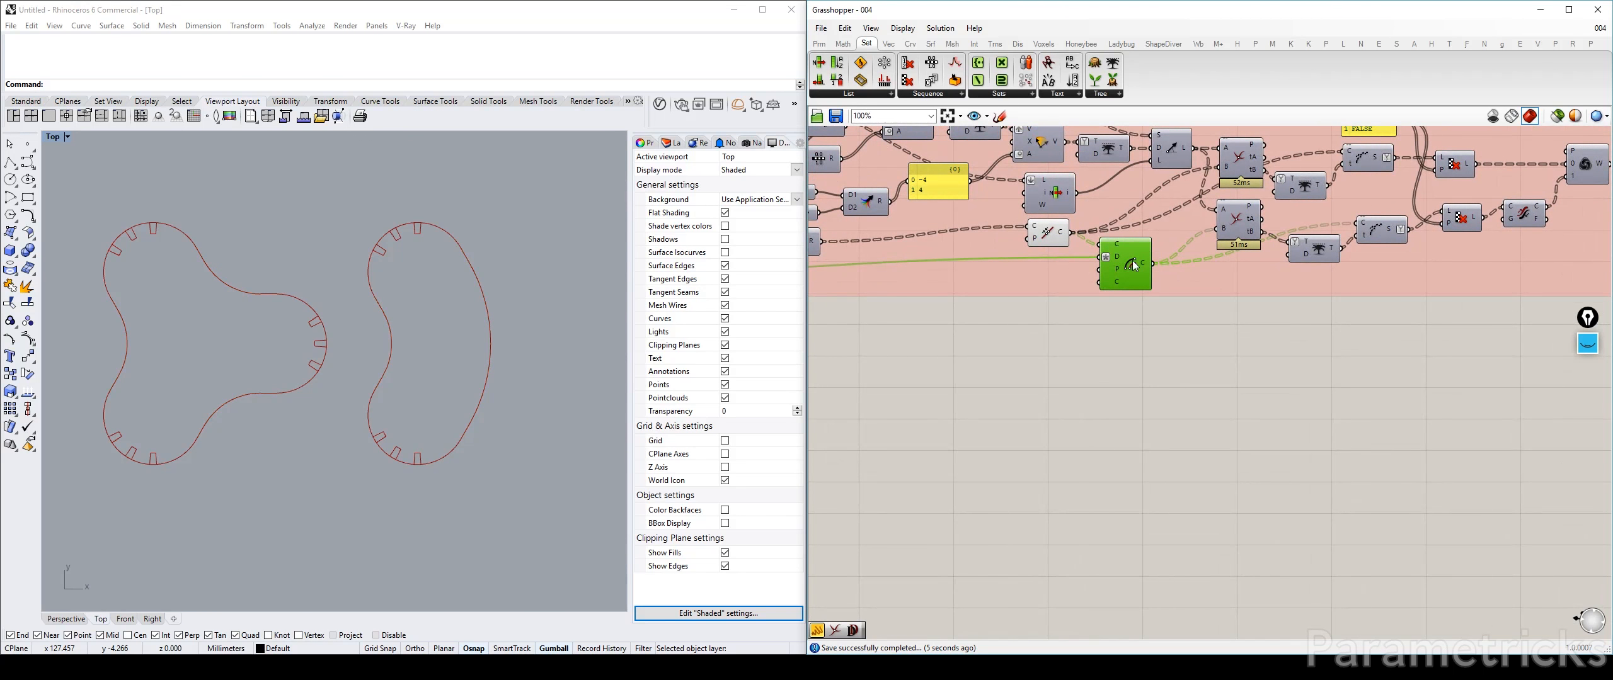
pyautogui.hotkey('ctrl', 'q')
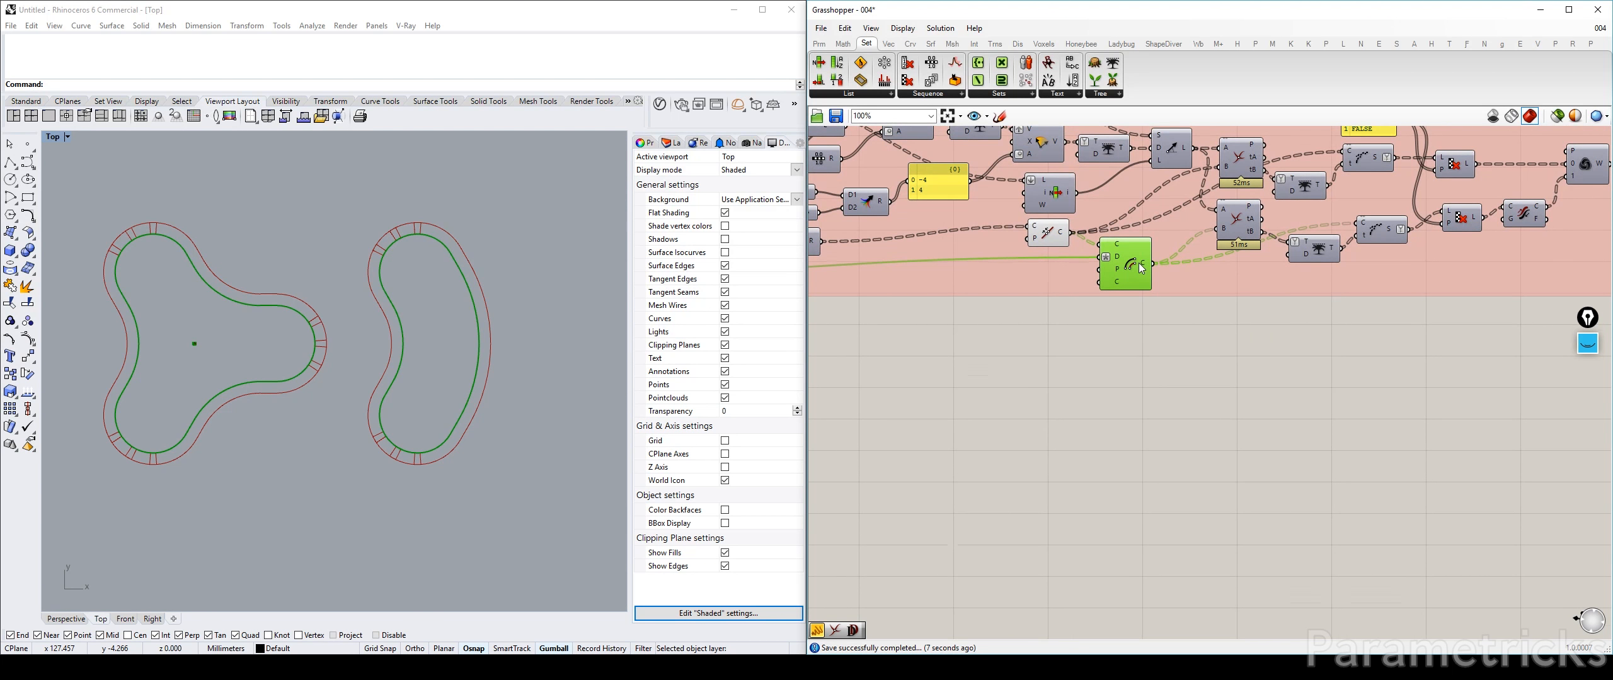
# Trace the Secondary Arc Setting Out curves through the Main Columns group as far as Connect Curves.
pyautogui.scroll(-3, 1142, 277)
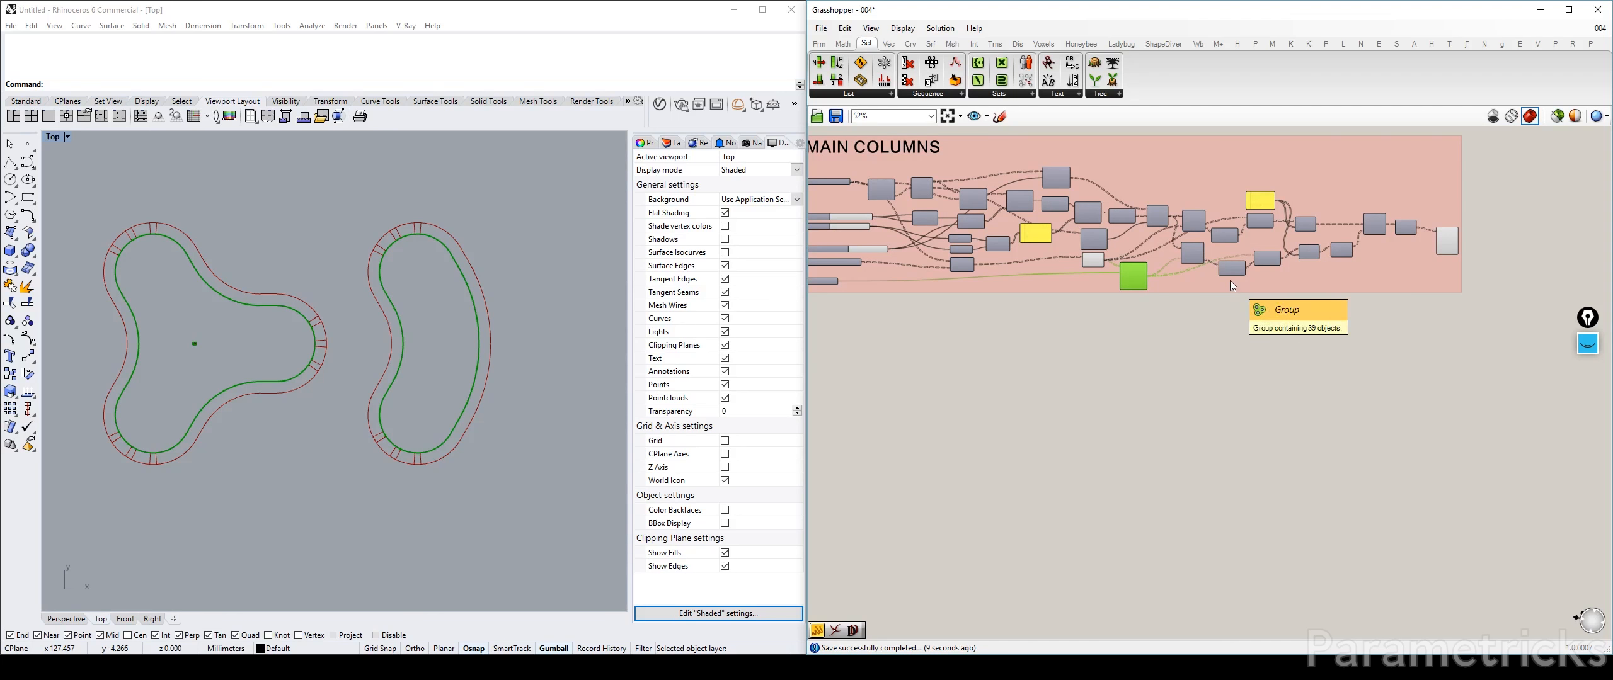
pyautogui.scroll(3, 1353, 278)
pyautogui.click(1172, 236)
pyautogui.moveTo(1054, 254); pyautogui.dragTo(1517, 229, button='right')
pyautogui.click(951, 211)
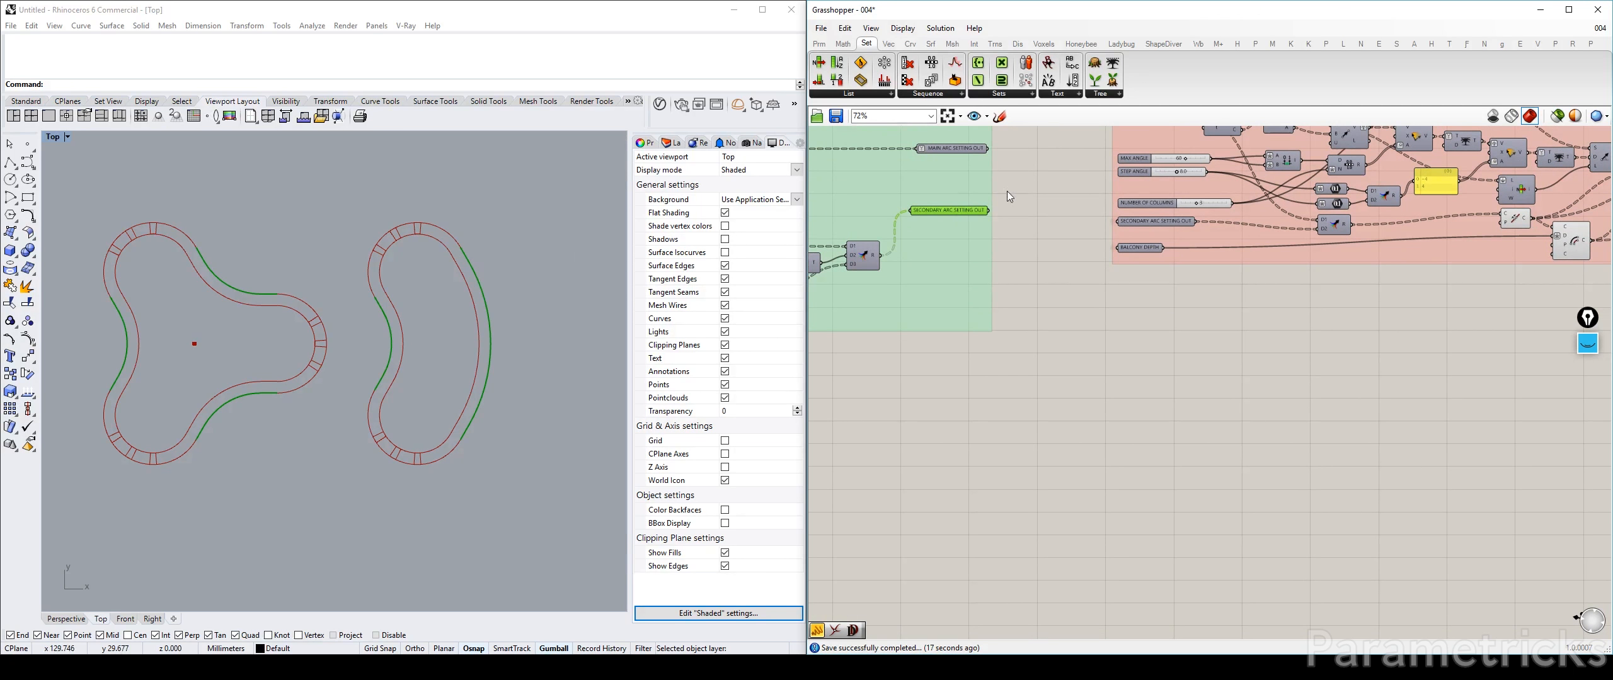
pyautogui.moveTo(1364, 246); pyautogui.dragTo(925, 252, button='right')
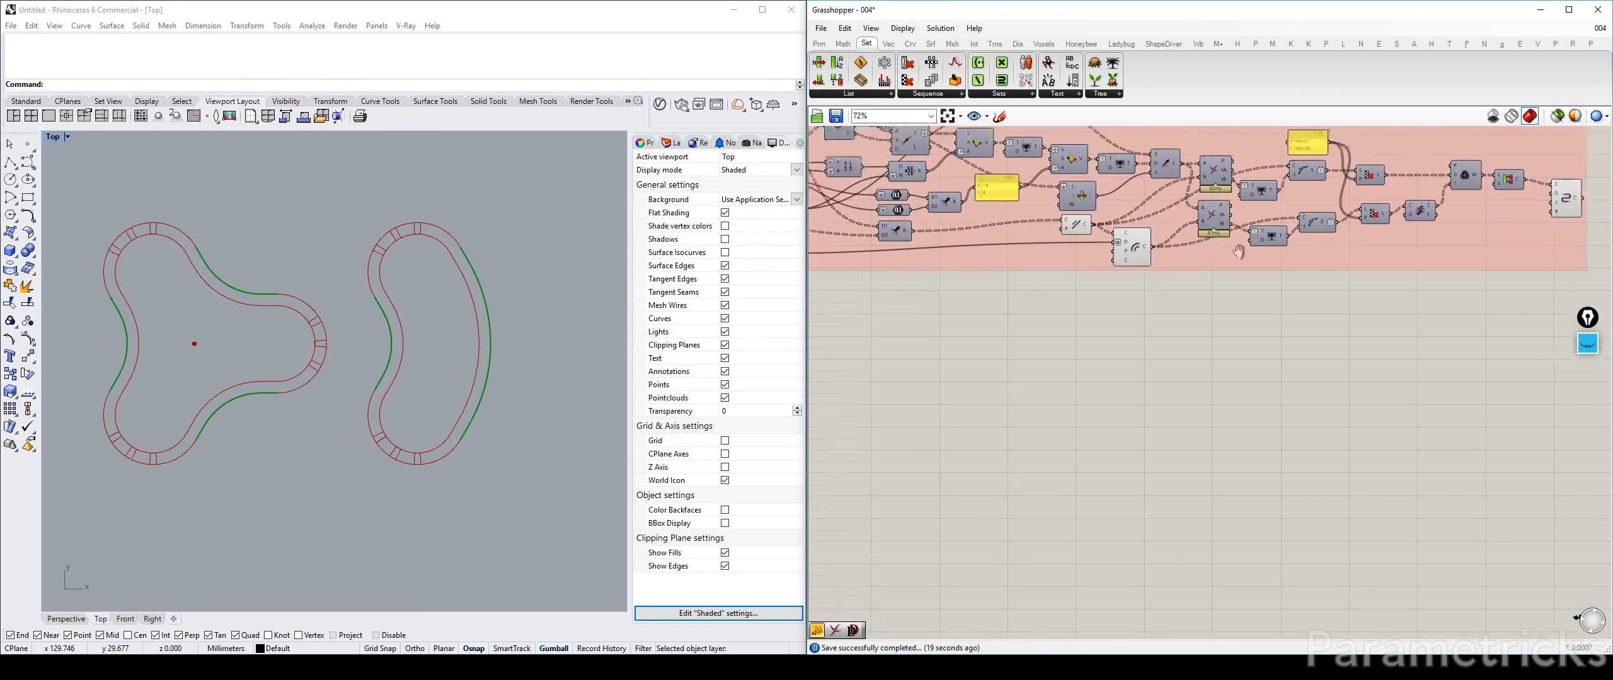
pyautogui.moveTo(1480, 219); pyautogui.dragTo(1126, 225, button='right')
pyautogui.moveTo(1008, 277); pyautogui.dragTo(1354, 215, button='right')
pyautogui.moveTo(1597, 135); pyautogui.dragTo(1376, 249, button='right')
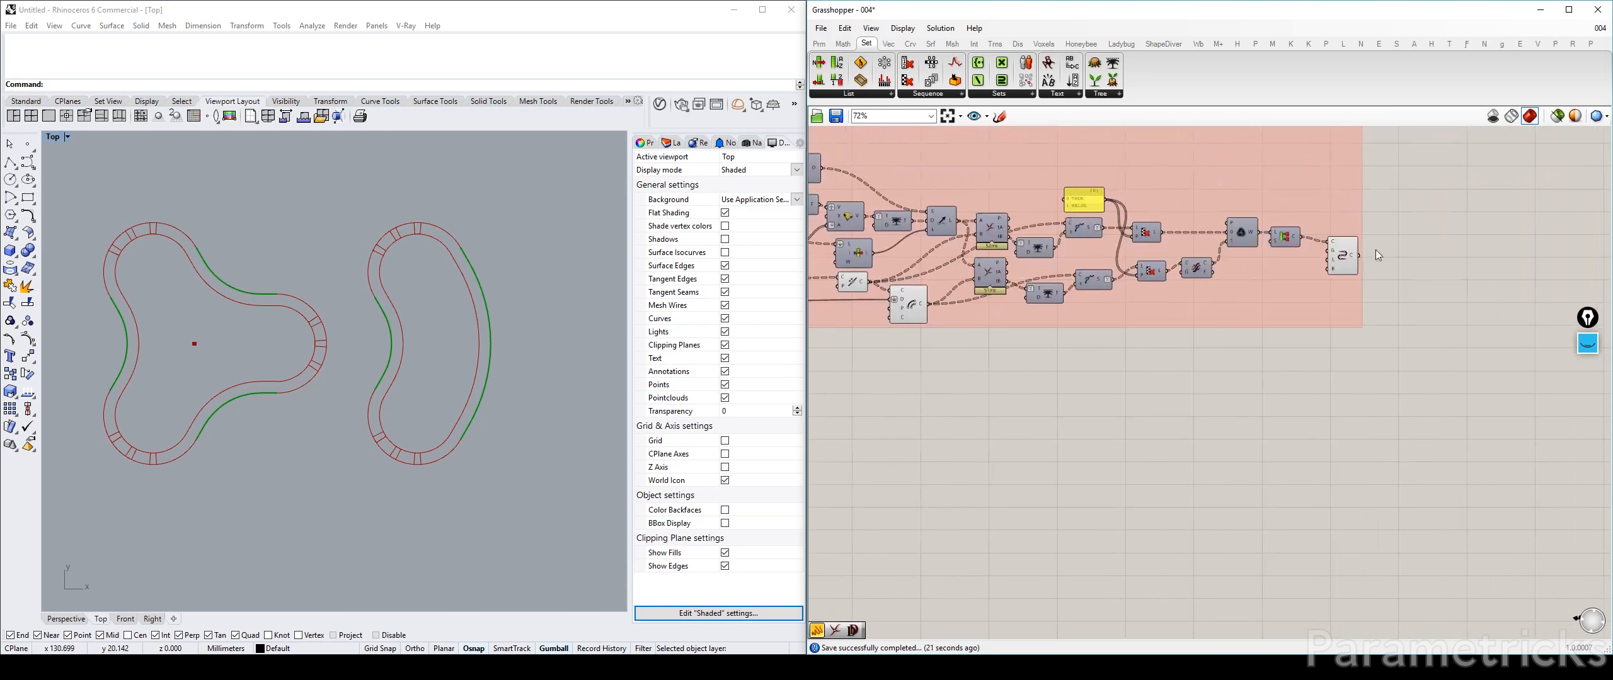
# Move Connect Curves closer to Partition List and check its output data and the column outlines on all three shapes.
pyautogui.scroll(3, 1364, 253)
pyautogui.moveTo(1336, 260); pyautogui.dragTo(1312, 249)
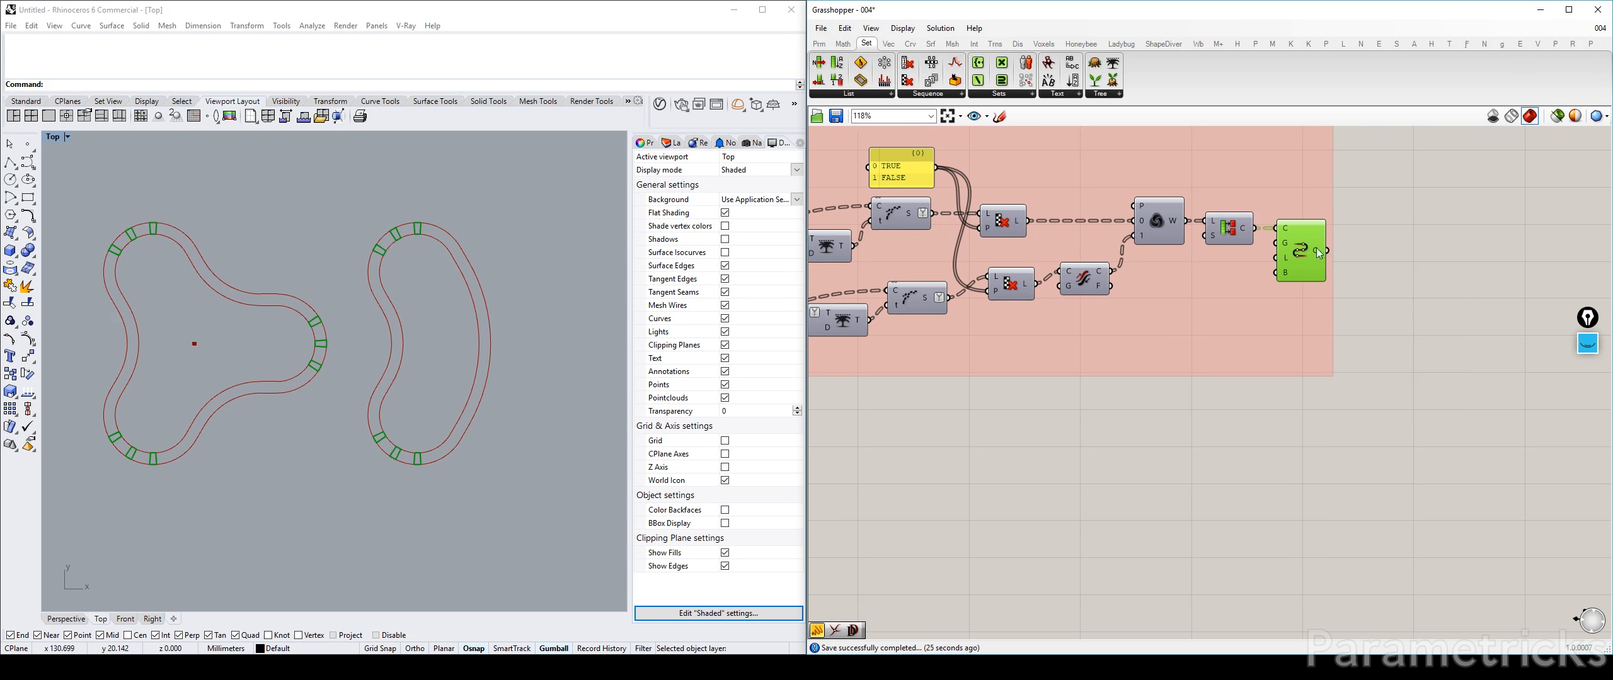
pyautogui.moveTo(1320, 252)
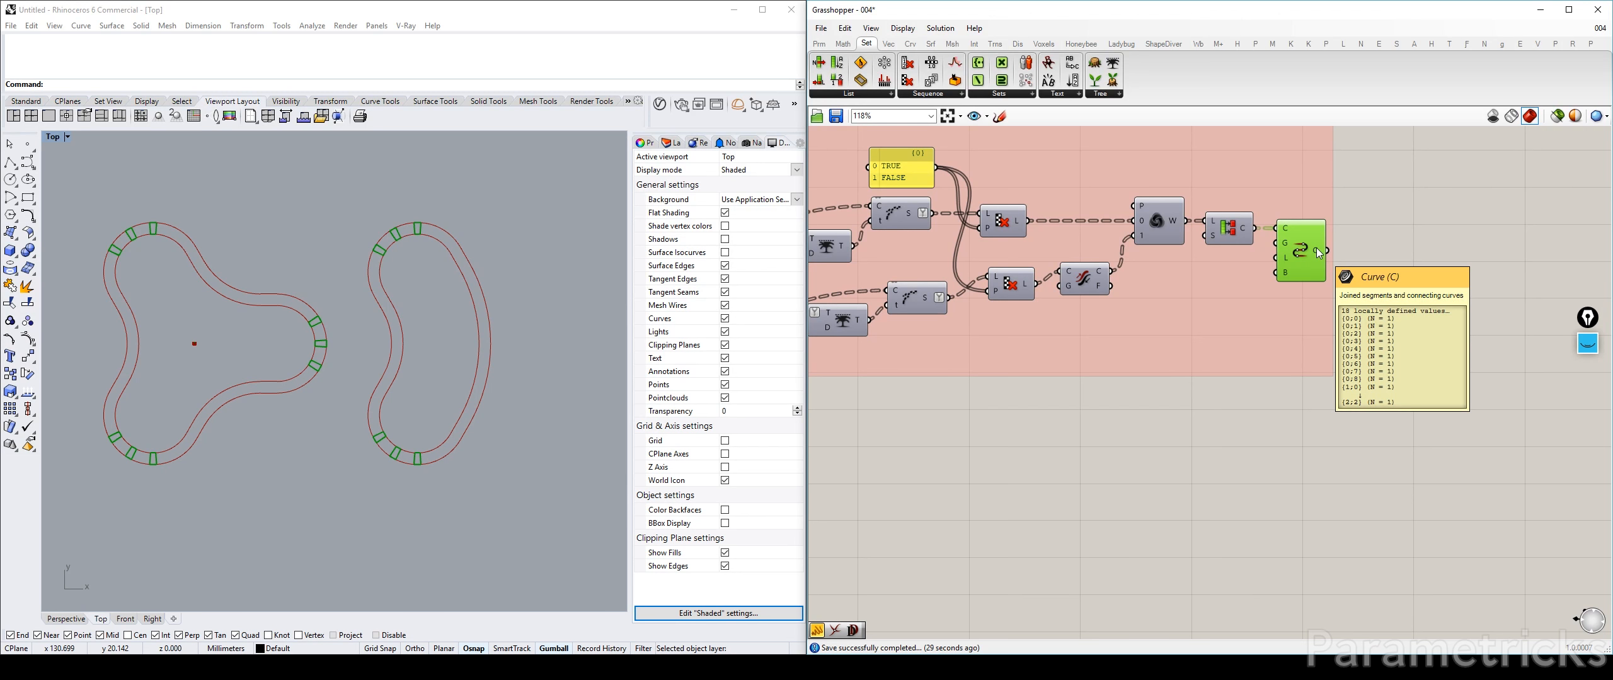
pyautogui.scroll(-3, 1319, 252)
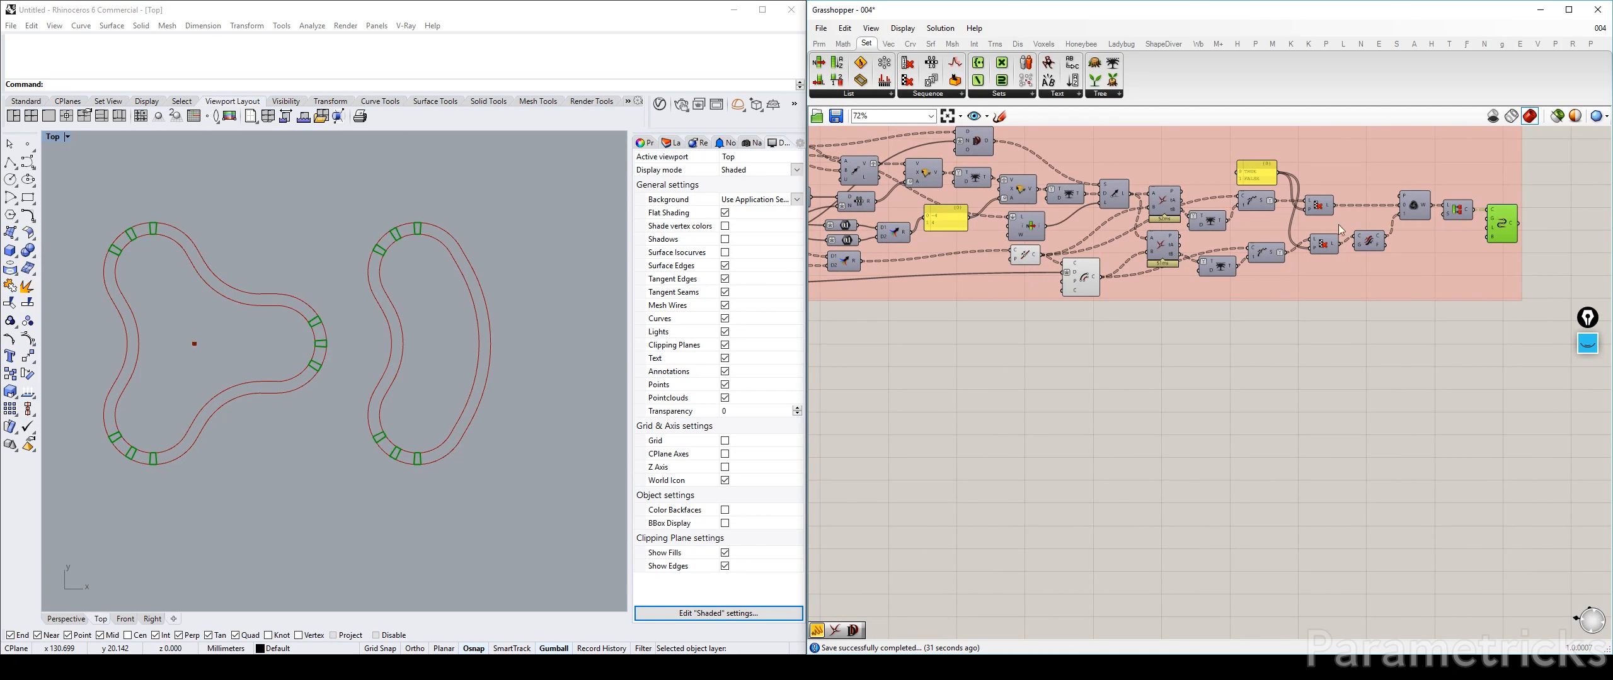
pyautogui.scroll(-2, 486, 298)
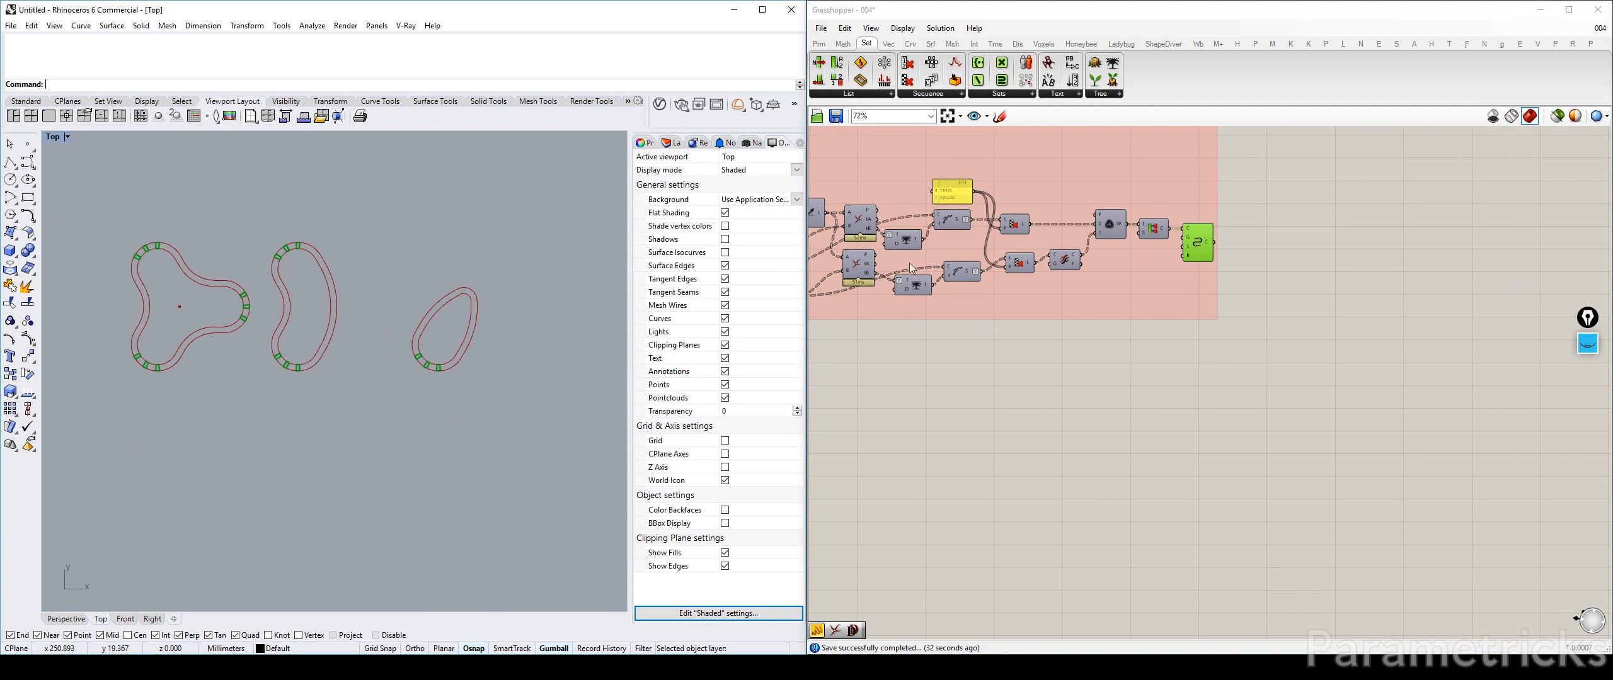
pyautogui.scroll(3, 1184, 237)
pyautogui.moveTo(1252, 239); pyautogui.dragTo(1010, 247, button='right')
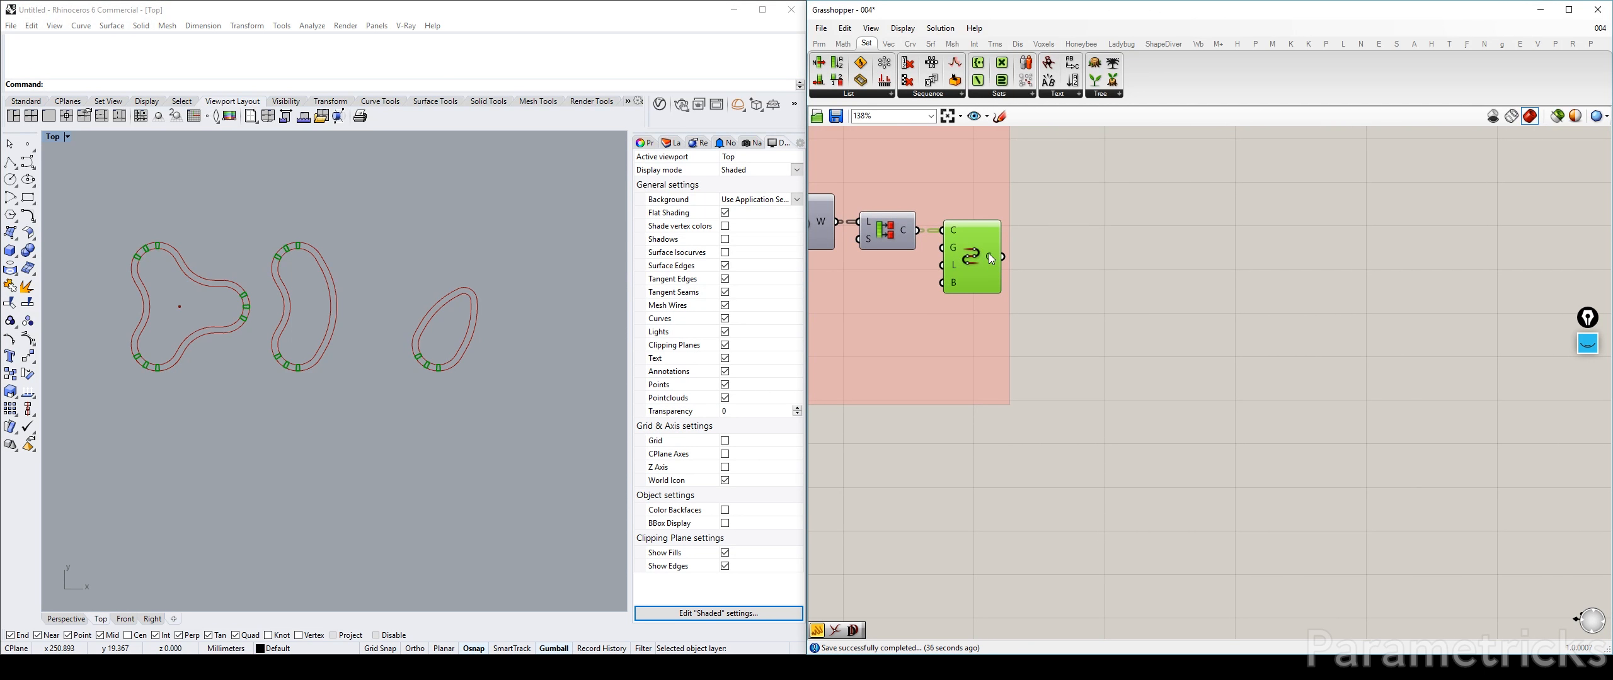
pyautogui.moveTo(991, 258)
# Add a Trim Tree component after Connect Curves and wire the curve output into its tree input.
pyautogui.doubleClick(1071, 251)
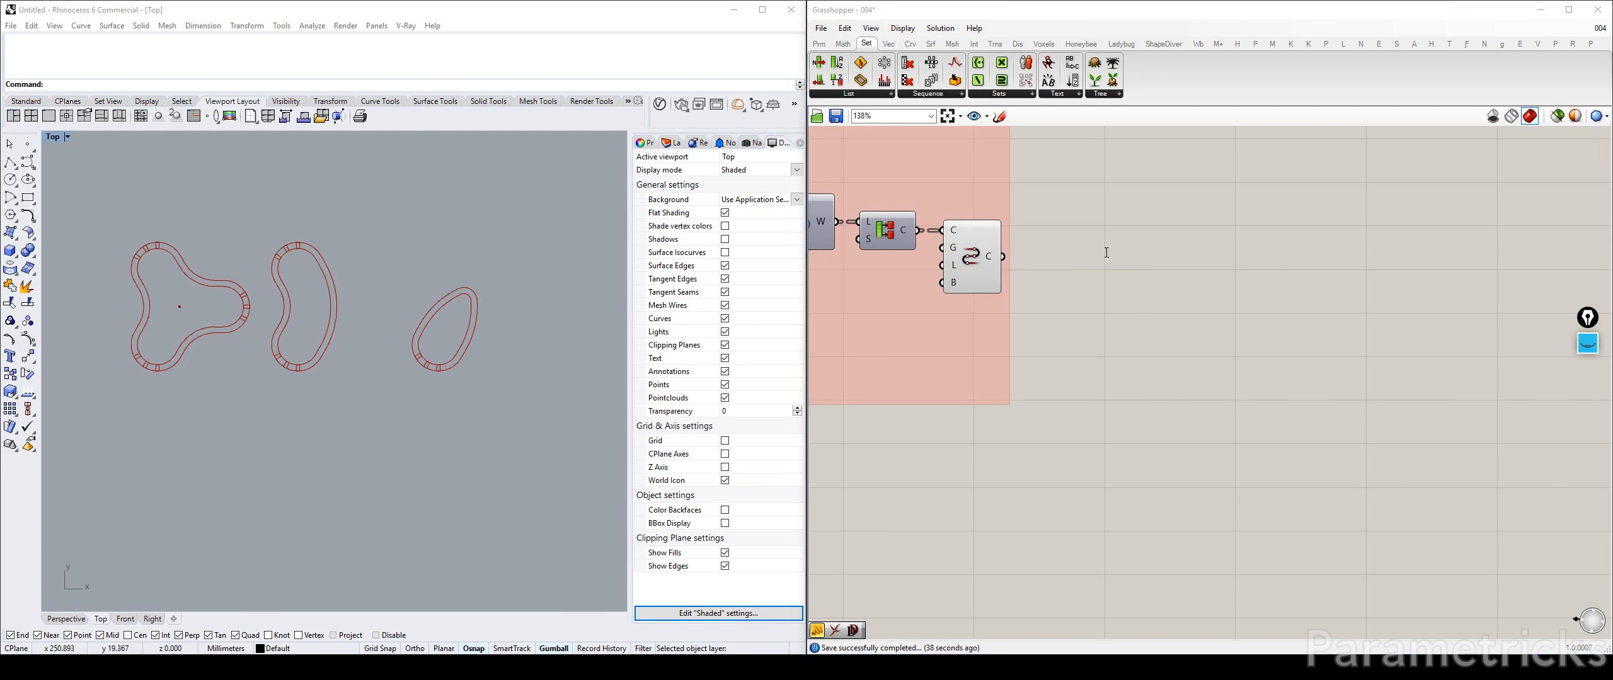
pyautogui.write('trim')
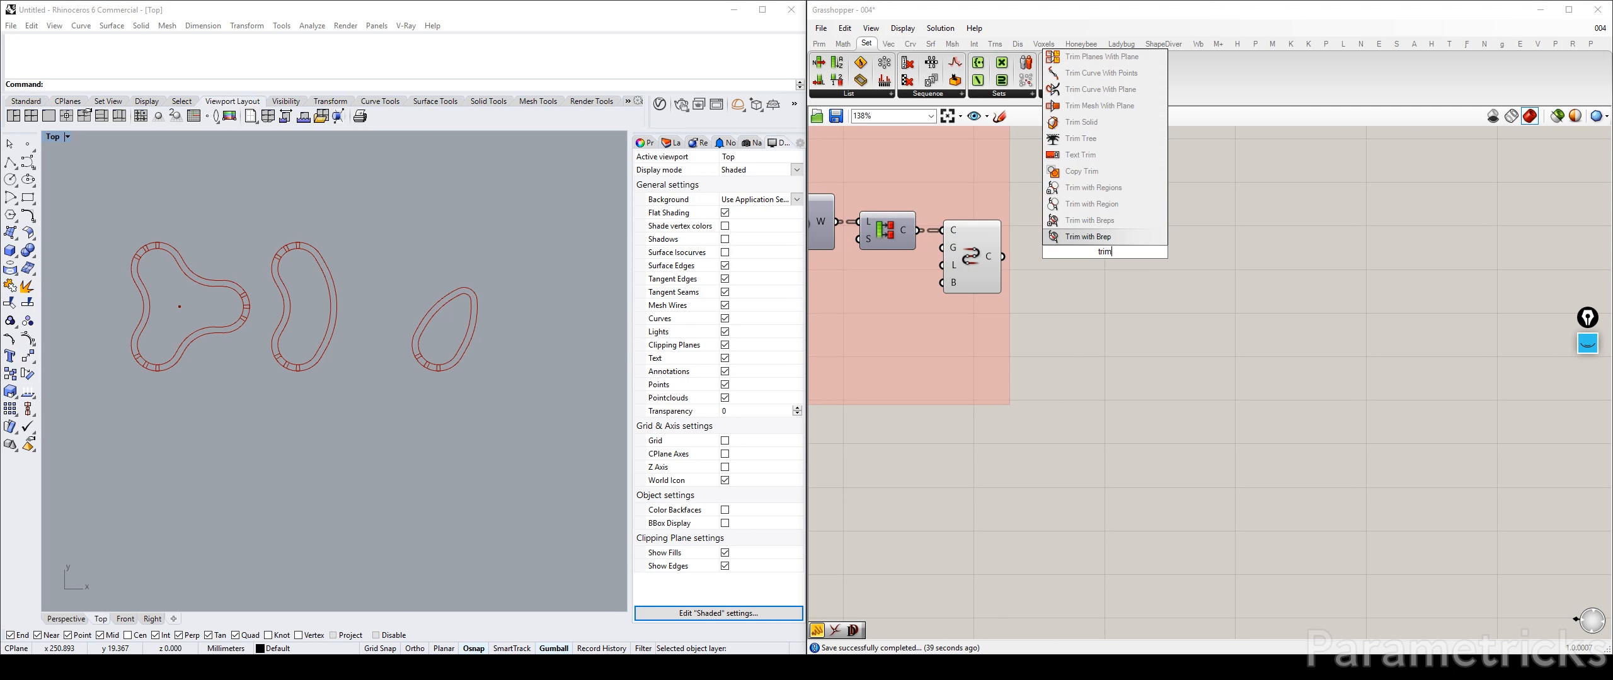
pyautogui.click(1094, 138)
pyautogui.moveTo(1001, 257); pyautogui.dragTo(1048, 257)
pyautogui.click(1087, 267)
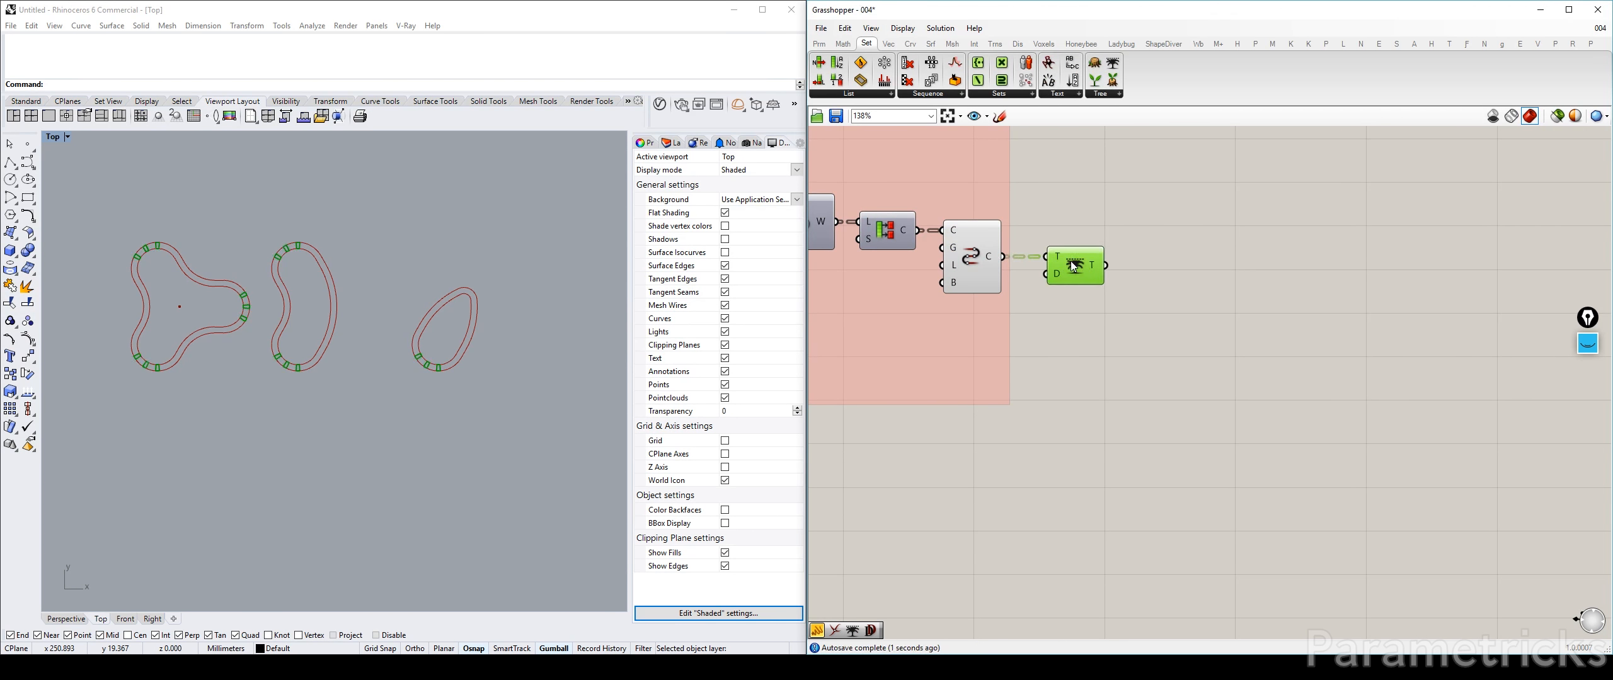
# Simplify the Trim Tree's tree input and include it in the Main Columns group, turning off the Connect Curves preview.
pyautogui.rightClick(1059, 257)
pyautogui.click(1115, 380)
pyautogui.rightClick(953, 157)
pyautogui.click(983, 249)
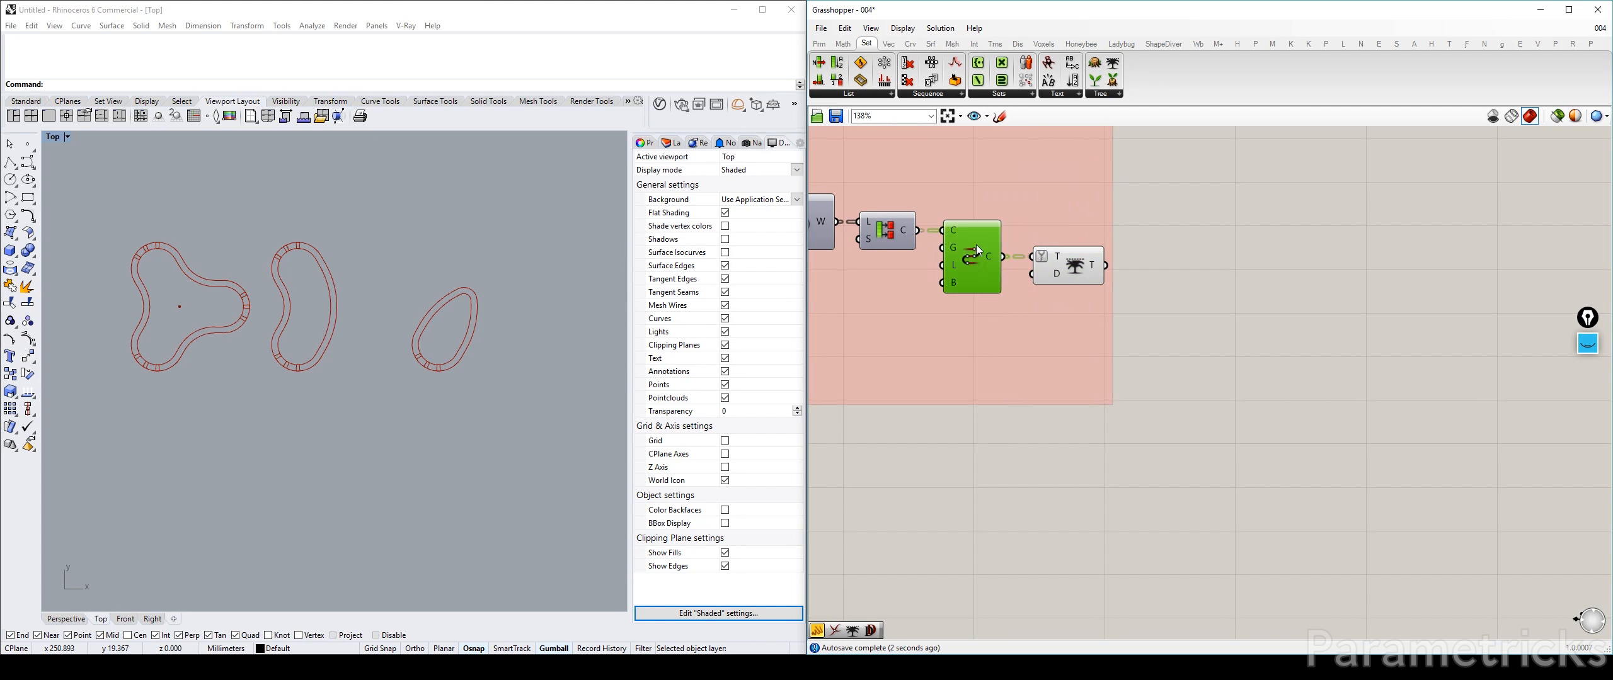
# Add a Param Viewer fed by the Trim Tree output, place it outside the Main Columns group and save the definition.
pyautogui.doubleClick(1222, 249)
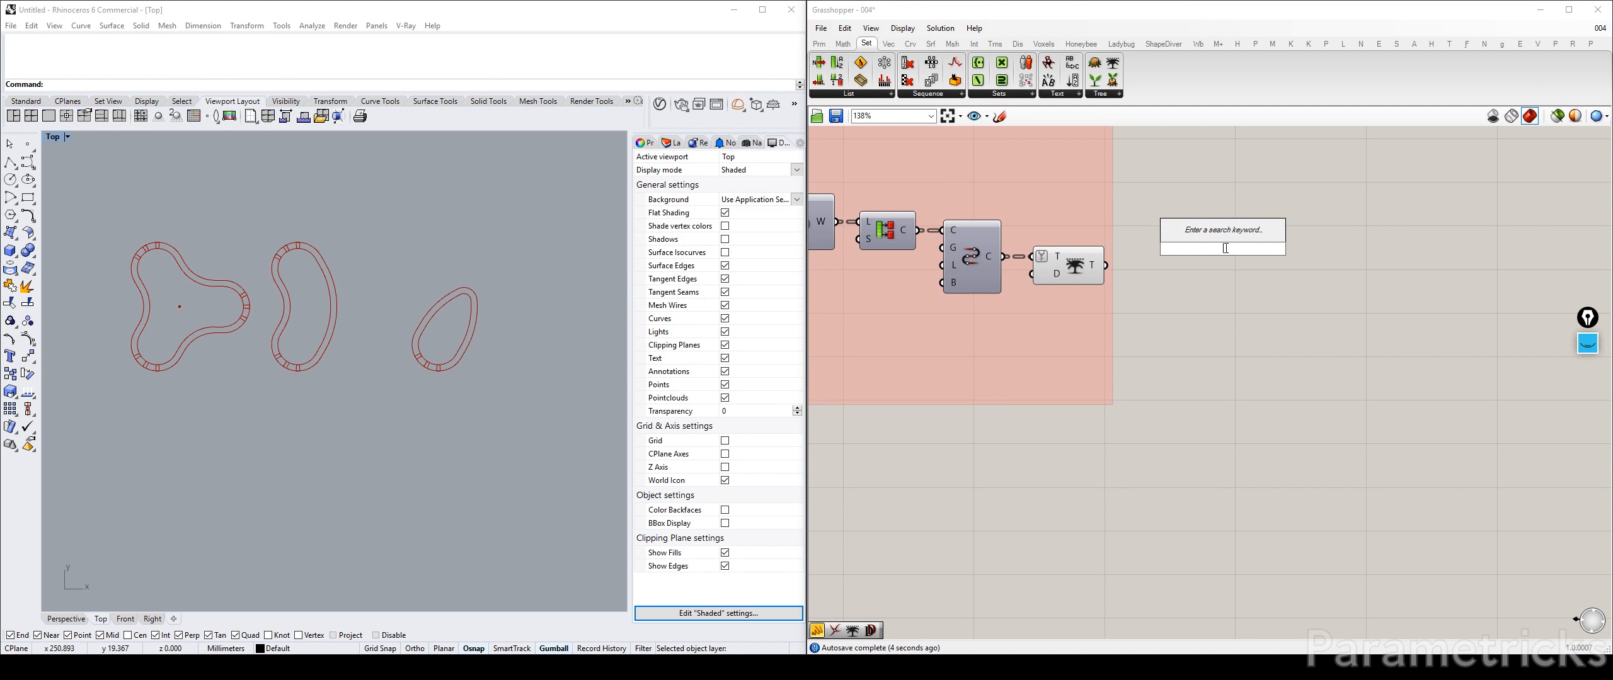
pyautogui.write('param')
pyautogui.click(1203, 54)
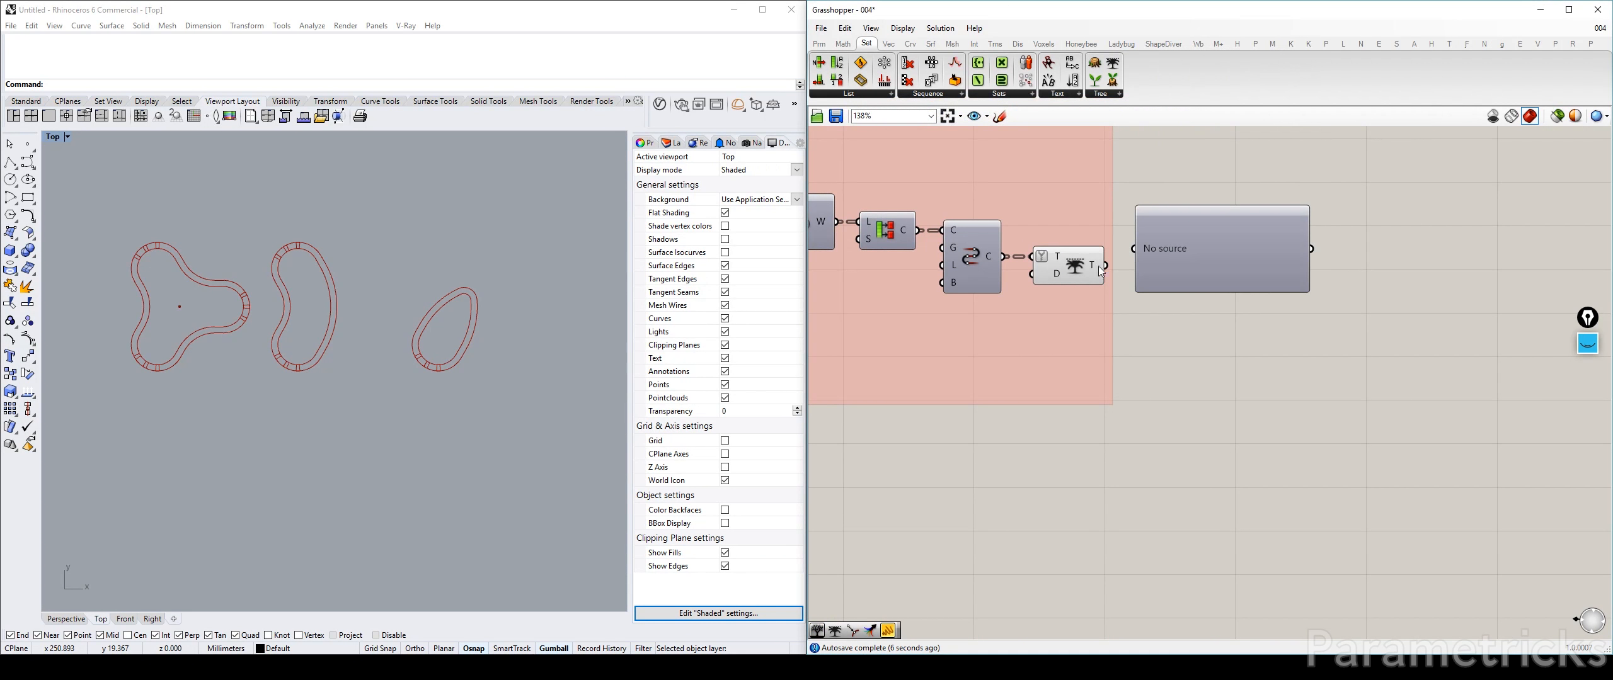
pyautogui.moveTo(1106, 265); pyautogui.dragTo(1134, 249)
pyautogui.moveTo(1267, 235); pyautogui.dragTo(1347, 226)
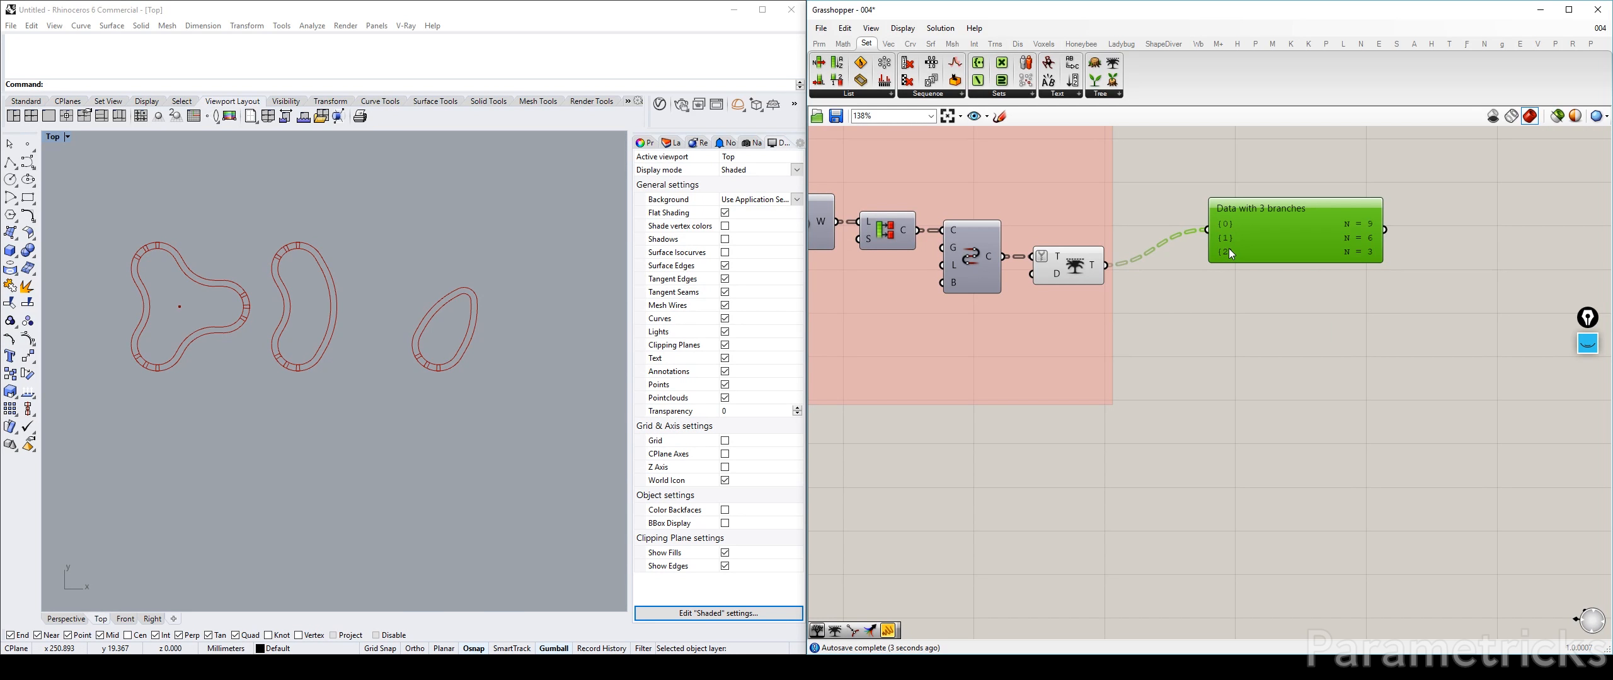
pyautogui.scroll(-4, 1302, 216)
pyautogui.click(1419, 313)
pyautogui.hotkey('ctrl', 's')
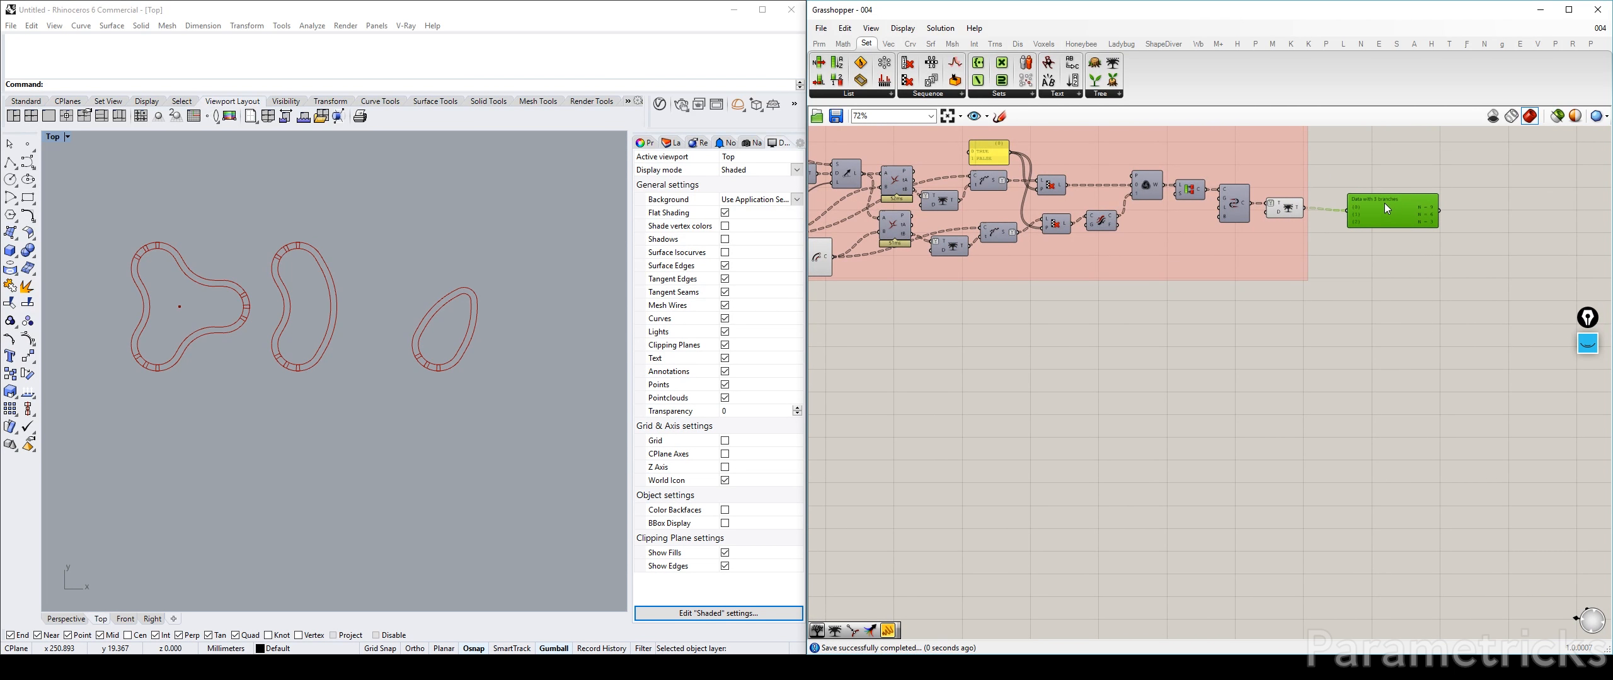
# Toggle the Join Curves preview off and back on to check which outlines it contributes in the Top viewport.
pyautogui.moveTo(1239, 221); pyautogui.dragTo(1288, 208, button='right')
pyautogui.scroll(-2, 1386, 327)
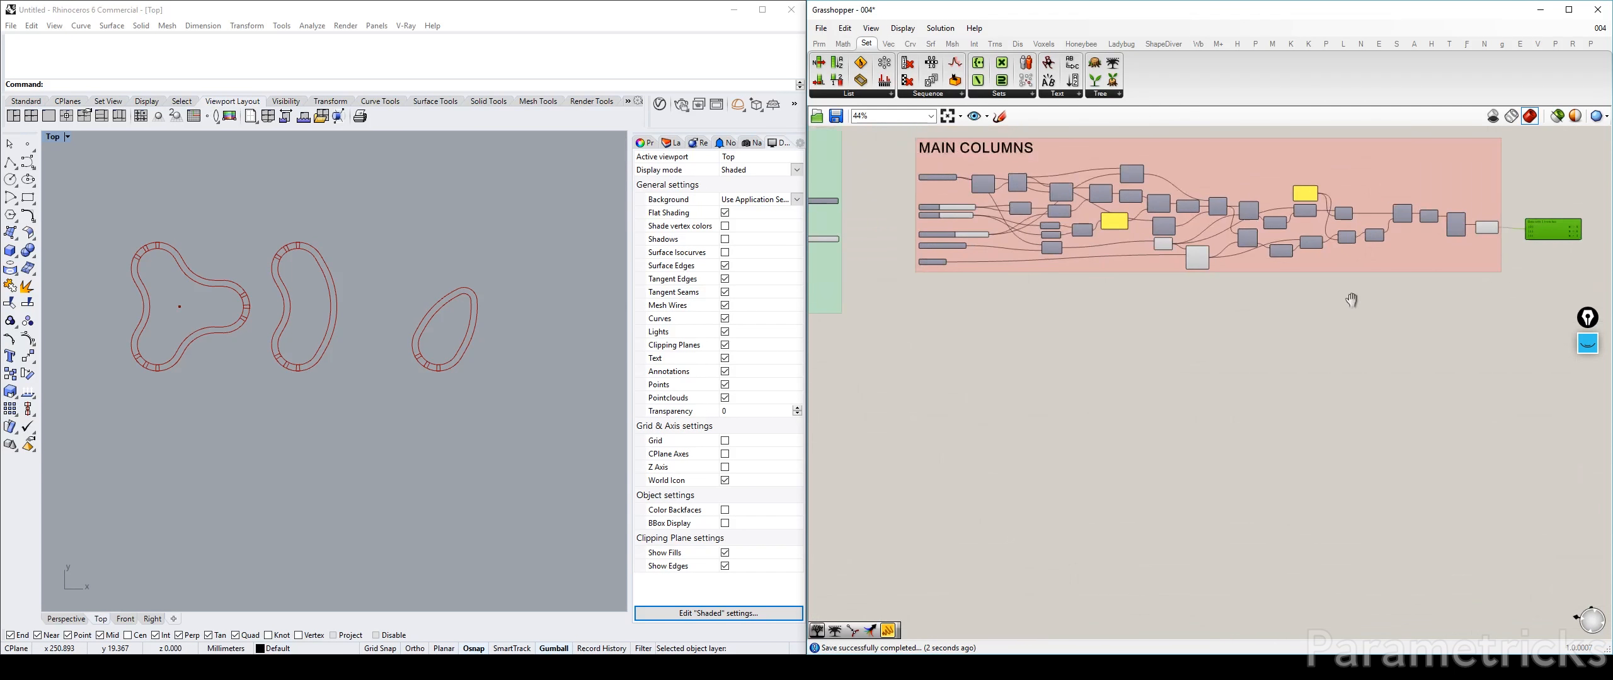
pyautogui.scroll(1, 1215, 254)
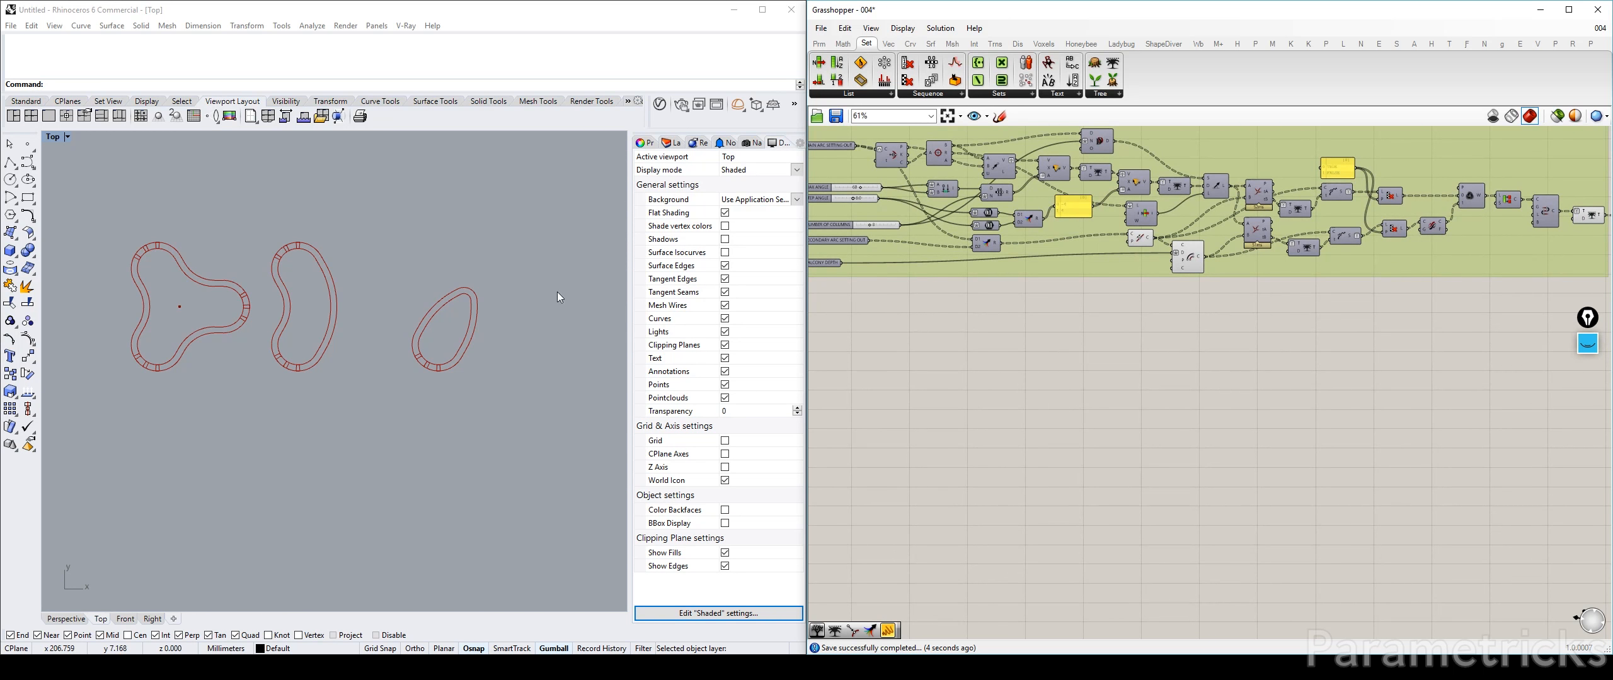
pyautogui.scroll(3, 1124, 240)
pyautogui.click(1013, 234)
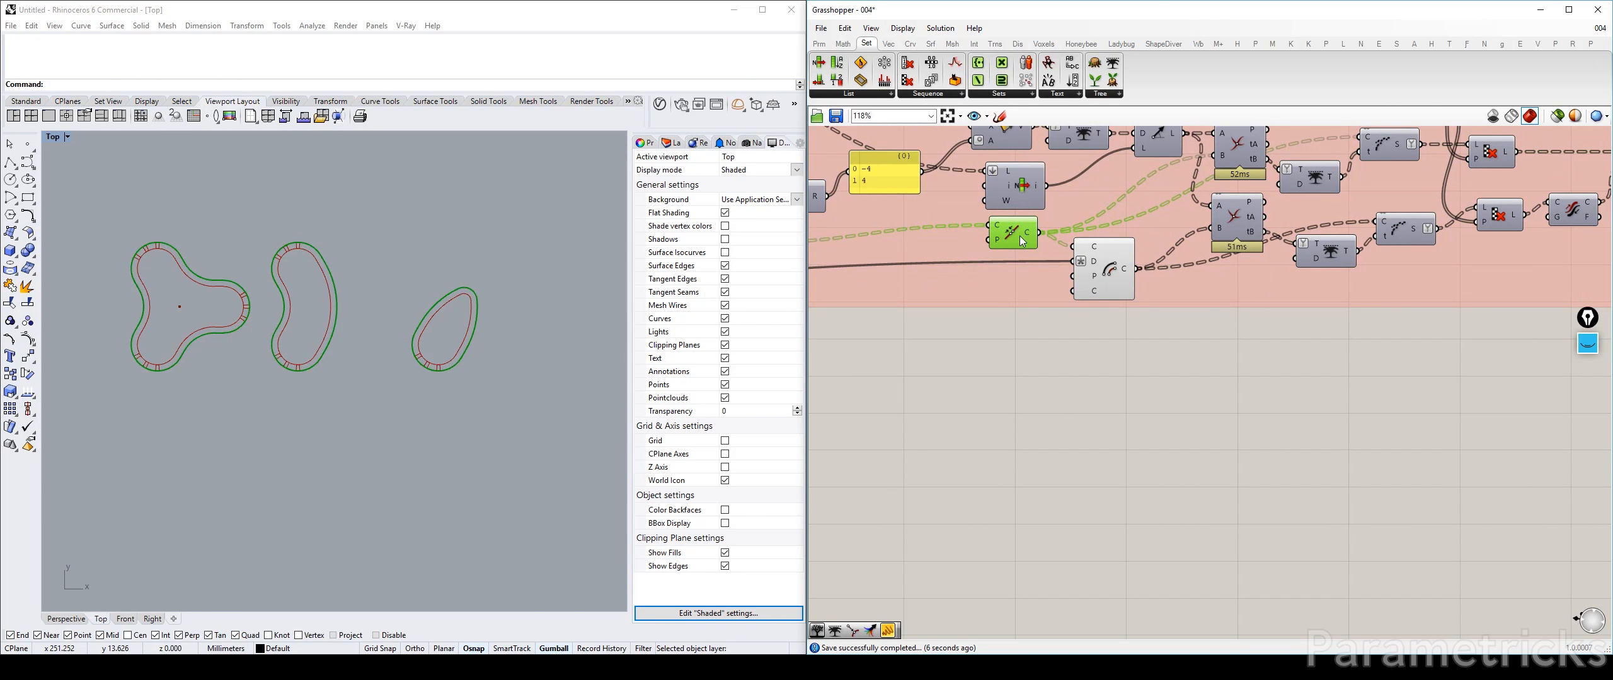
pyautogui.hotkey('ctrl', 'q')
pyautogui.moveTo(1116, 272); pyautogui.dragTo(1050, 284, button='right')
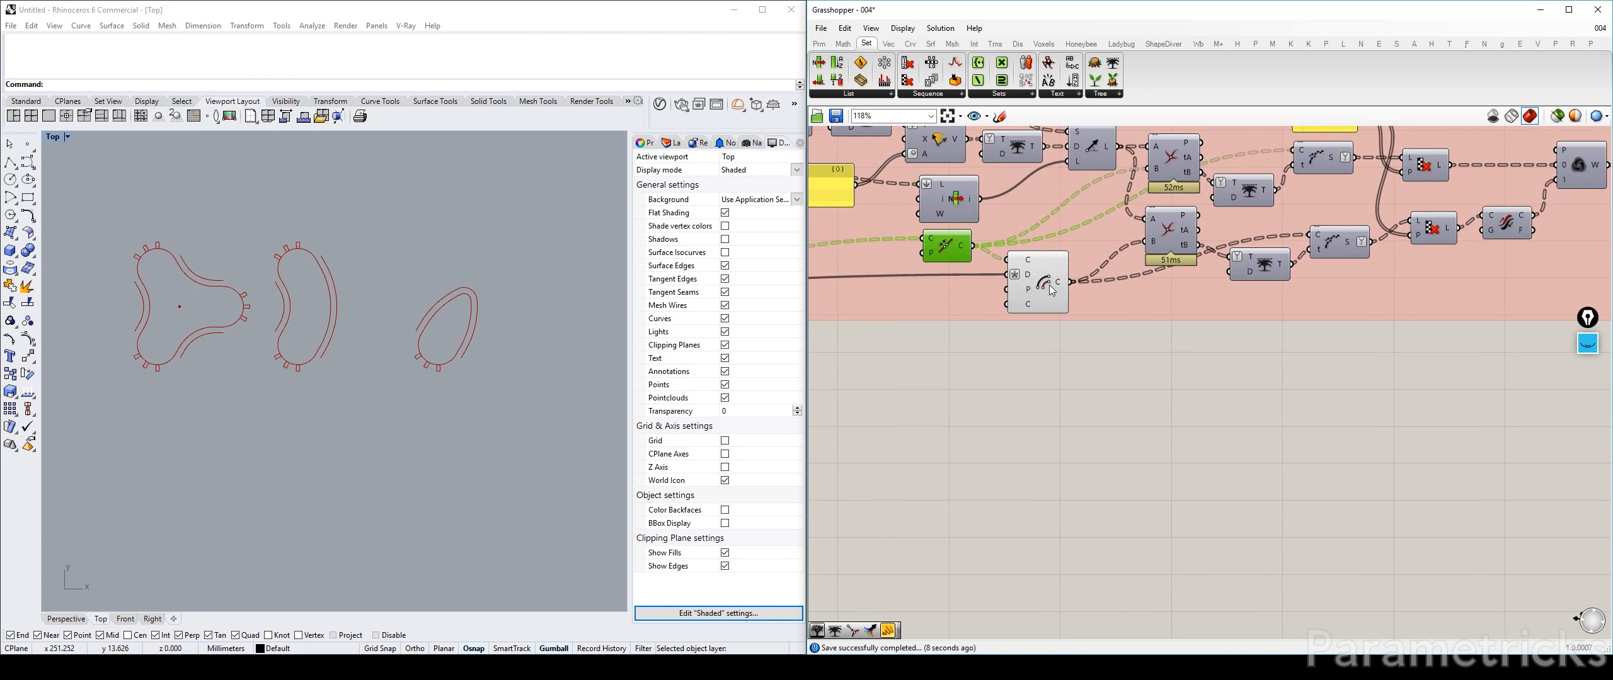
pyautogui.click(1050, 284)
pyautogui.click(943, 252)
pyautogui.hotkey('ctrl', 'q')
pyautogui.click(1013, 340)
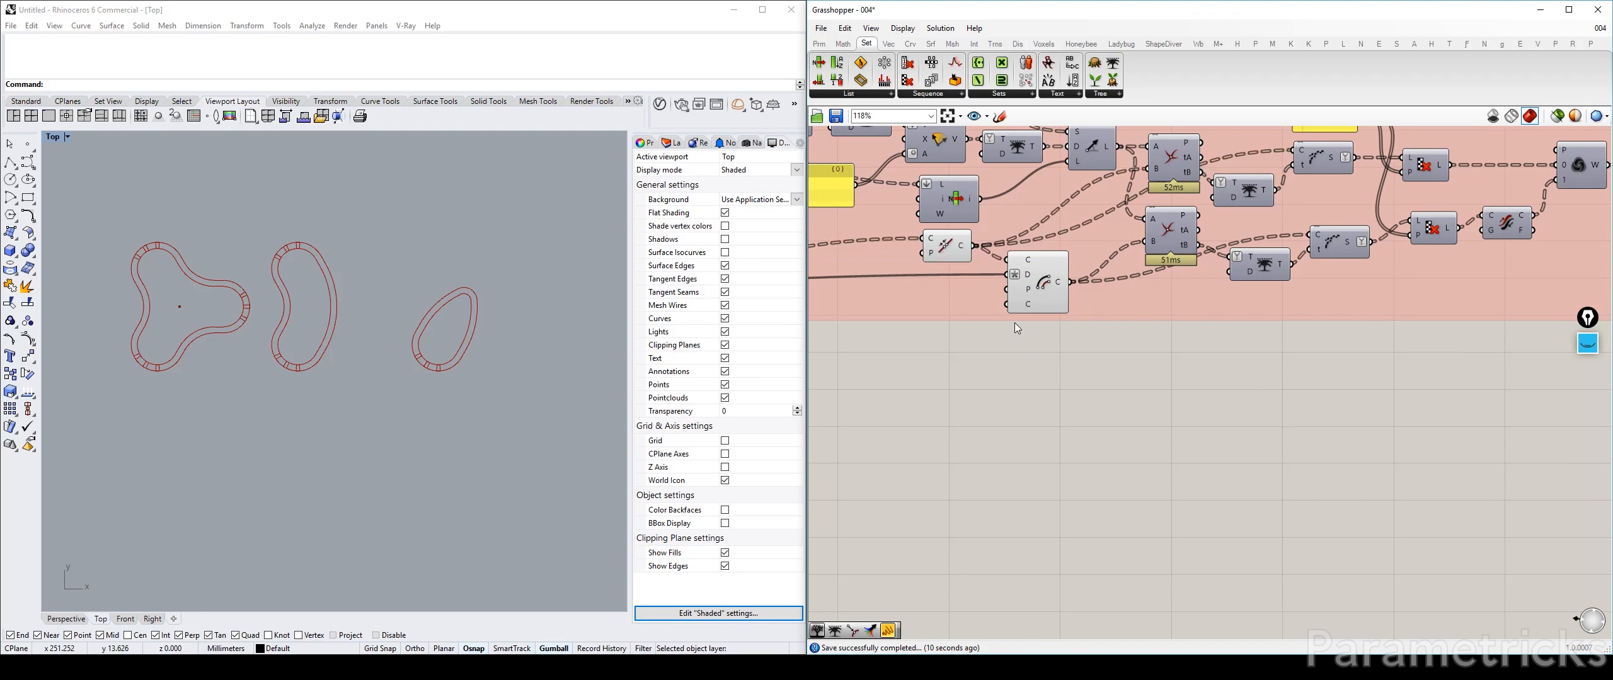
# Highlight the Join Curves, Offset Curve and Trim Tree outputs in turn to check the outlines and columns in the Top viewport.
pyautogui.click(936, 252)
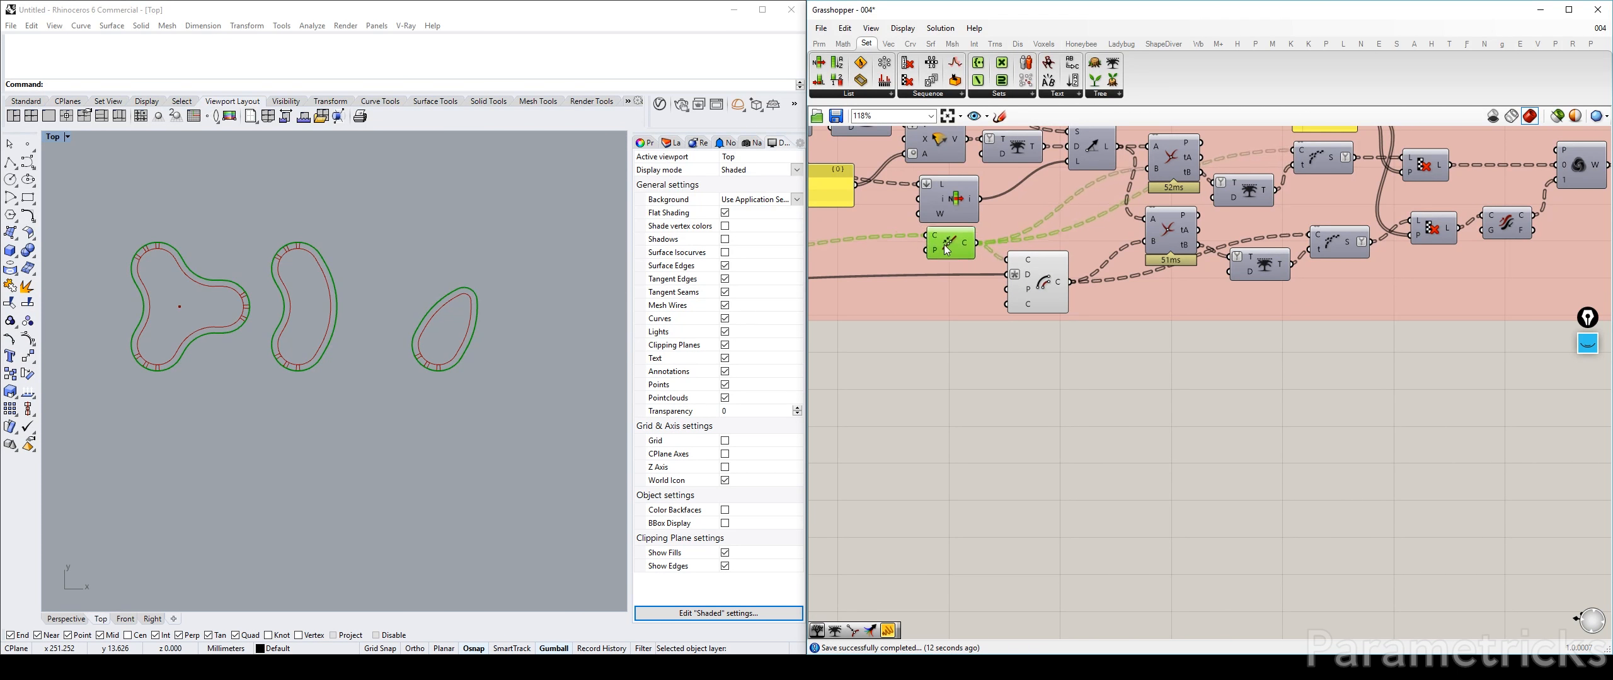
pyautogui.click(1057, 282)
pyautogui.moveTo(1058, 282); pyautogui.dragTo(443, 314, button='right')
pyautogui.click(1191, 234)
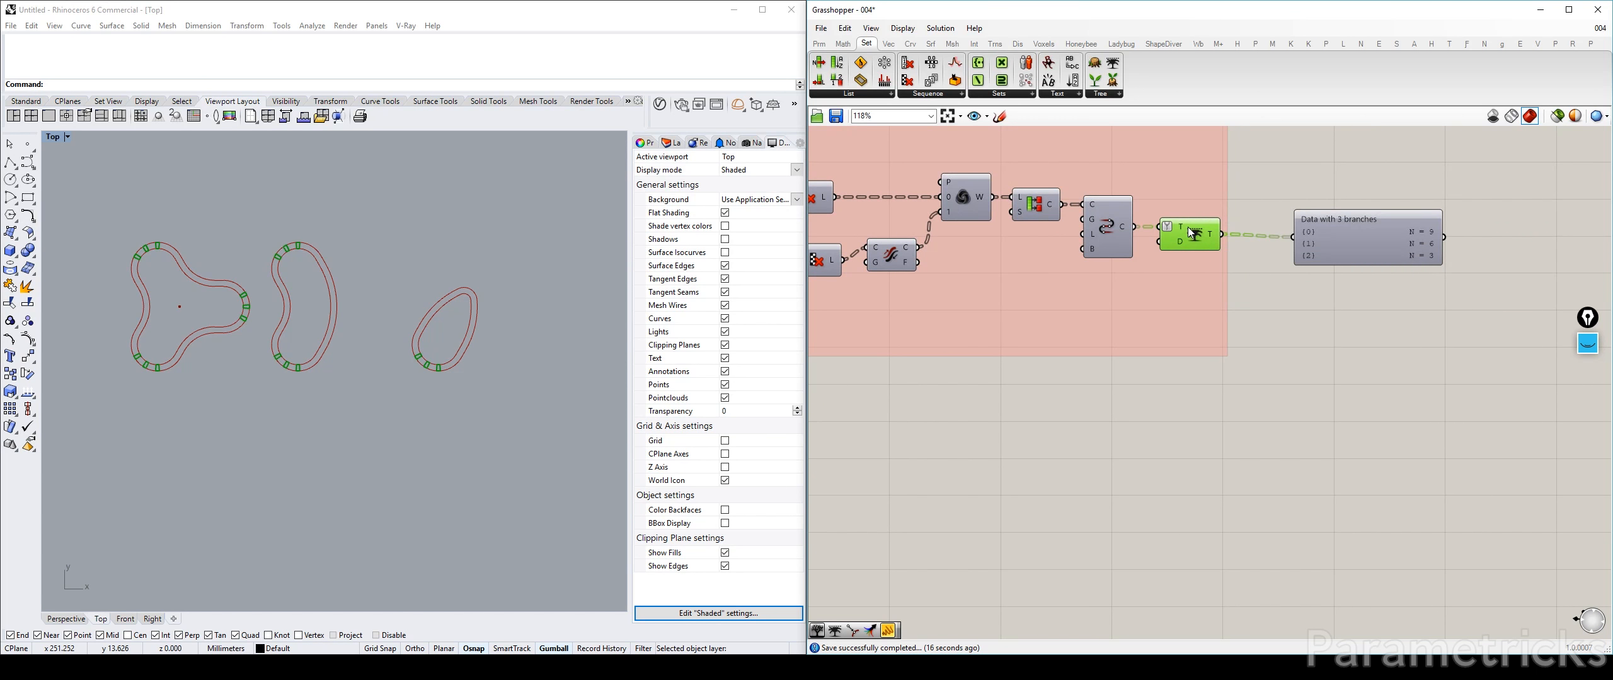
pyautogui.scroll(-3, 1183, 227)
pyautogui.moveTo(1105, 240); pyautogui.dragTo(1355, 237, button='right')
pyautogui.scroll(3, 1041, 250)
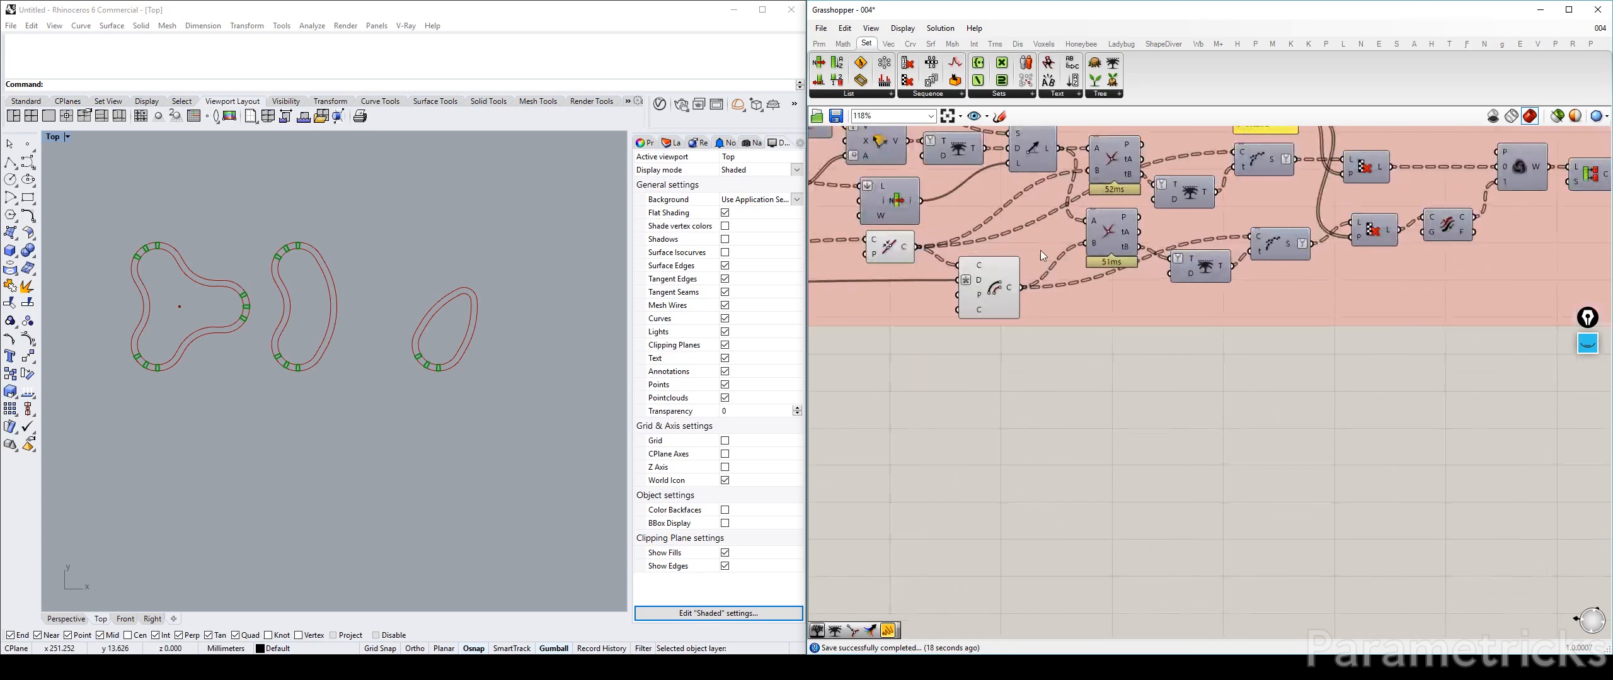
# Nudge Offset Curve closer to Join Curves and compare the outer and inner outlines in the Top viewport.
pyautogui.click(885, 252)
pyautogui.moveTo(987, 286); pyautogui.dragTo(913, 260)
pyautogui.click(901, 247)
pyautogui.click(976, 282)
pyautogui.click(901, 246)
pyautogui.click(975, 283)
pyautogui.moveTo(349, 284); pyautogui.dragTo(426, 293, button='right')
pyautogui.scroll(4, 221, 289)
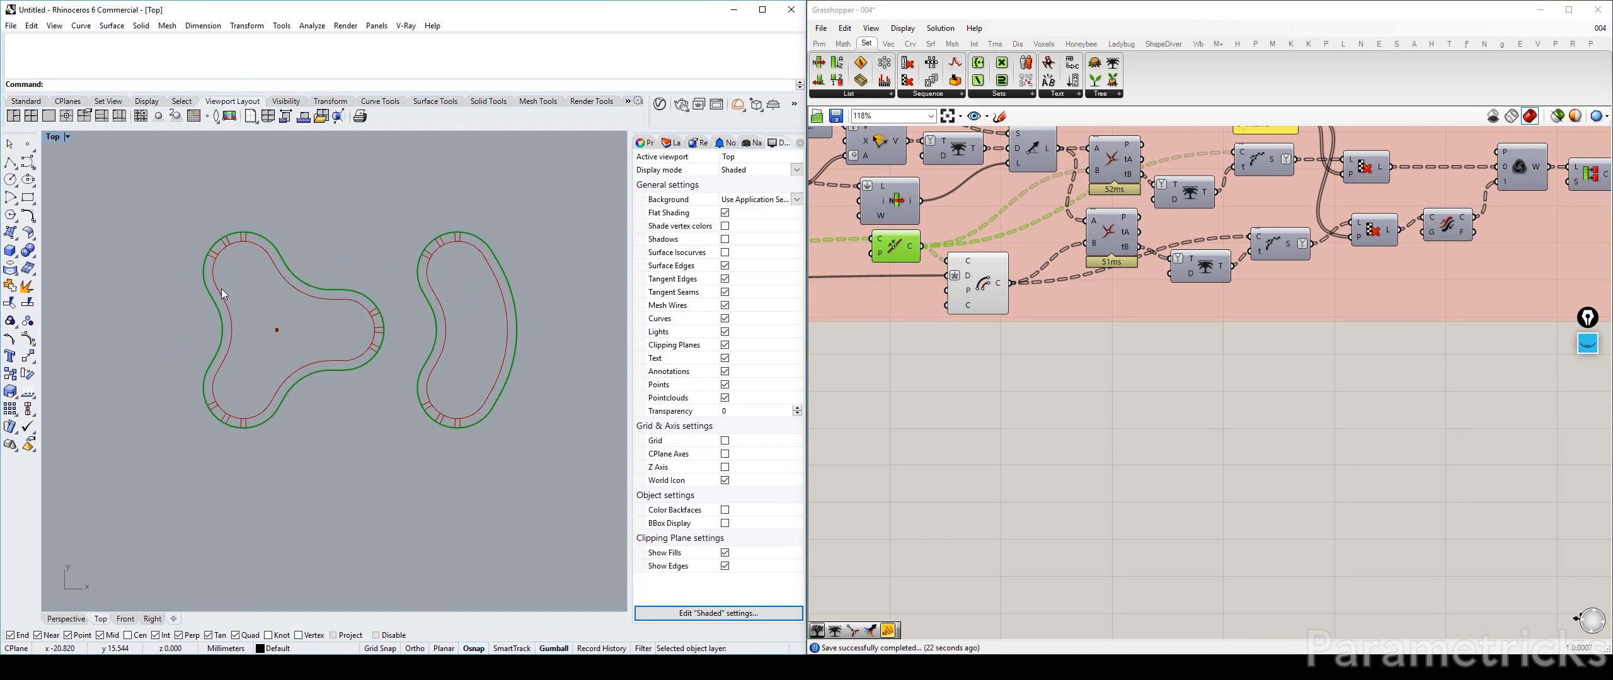
# Highlight the Secondary Arc Setting Out input of Main Columns and inspect its curves and data structure.
pyautogui.moveTo(914, 265); pyautogui.dragTo(1168, 230, button='right')
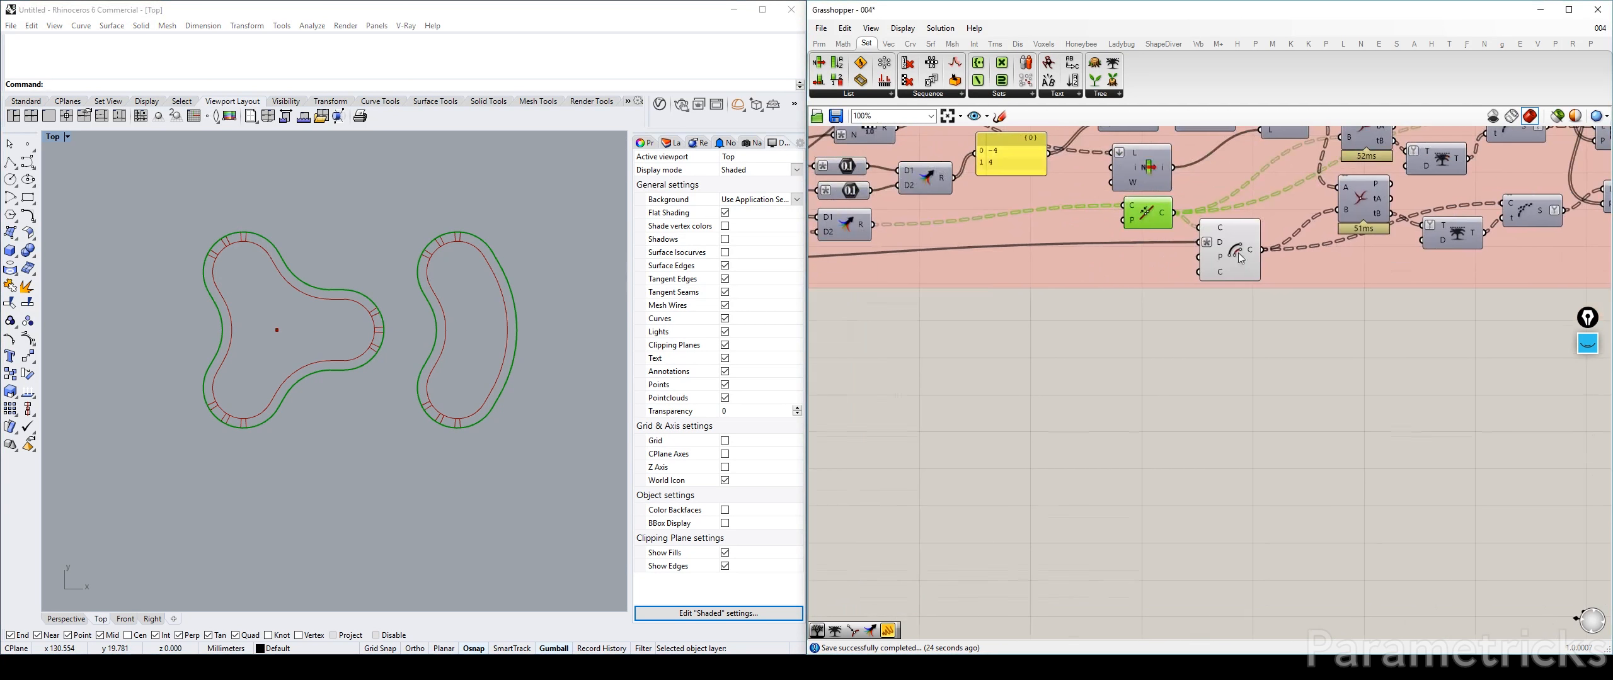
pyautogui.scroll(-3, 1169, 230)
pyautogui.moveTo(859, 224); pyautogui.dragTo(1137, 237, button='right')
pyautogui.scroll(3, 1137, 237)
pyautogui.click(1140, 241)
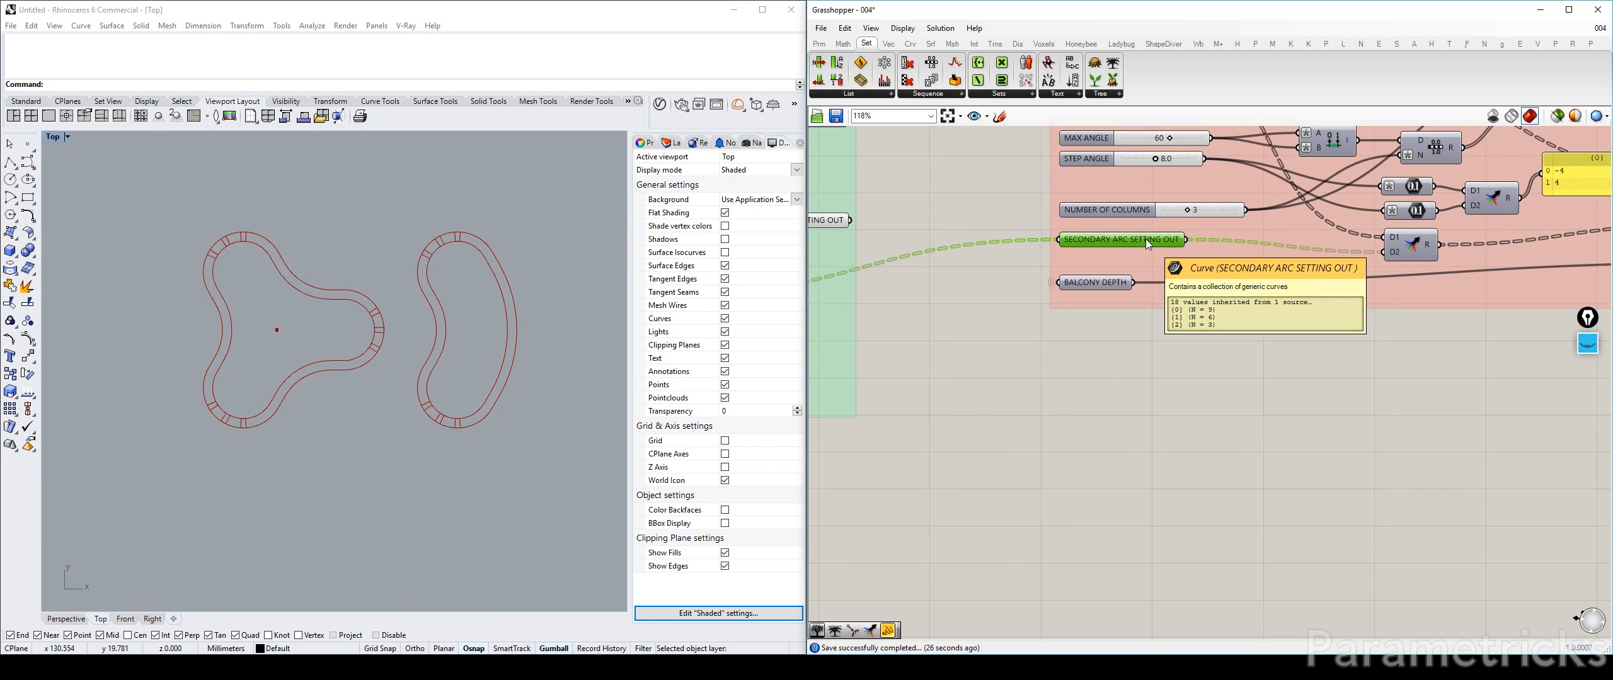
pyautogui.moveTo(1352, 236); pyautogui.dragTo(1035, 247, button='right')
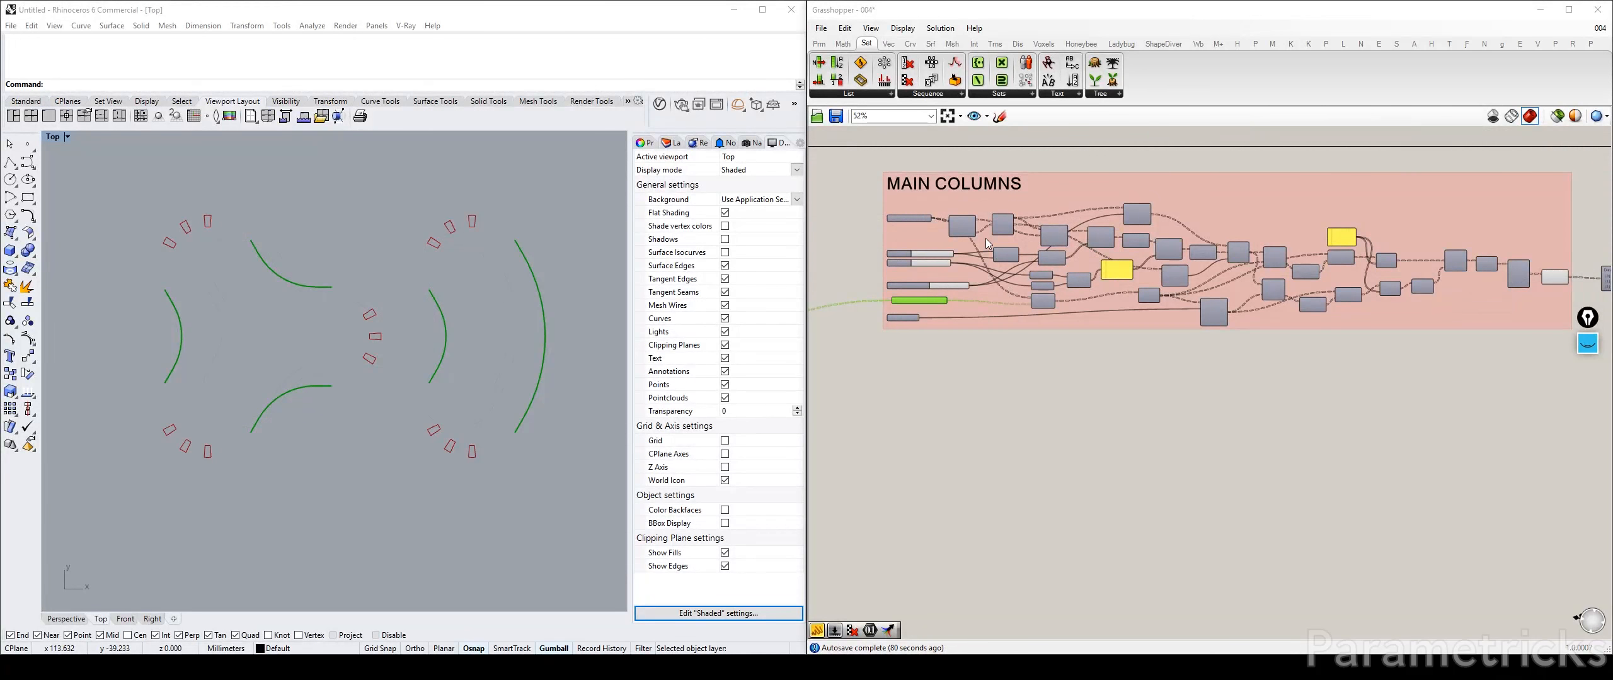
pyautogui.scroll(6, 935, 288)
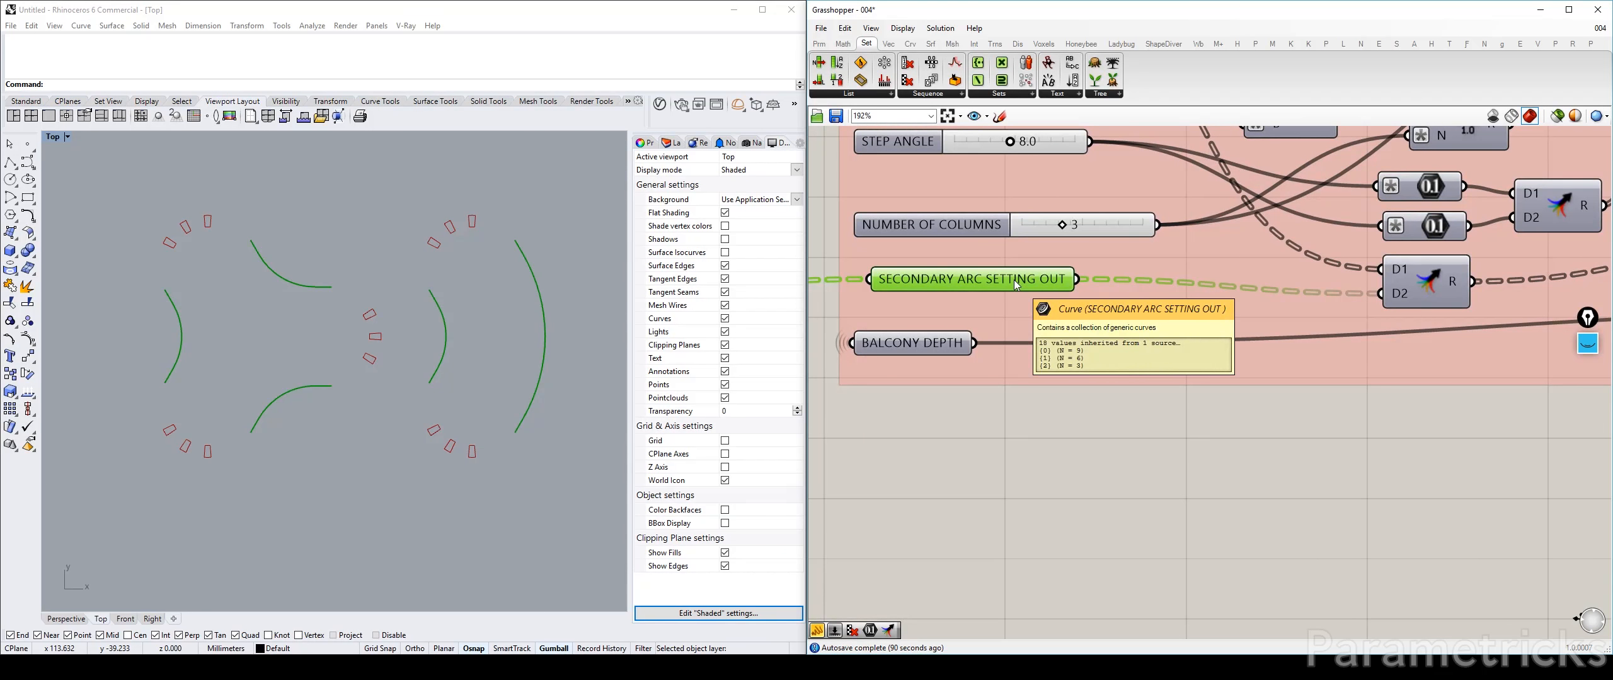
# Duplicate the Offset Curve component below the Main Columns group and connect SECONDARY ARC SETTING OUT as the copy's curve input.
pyautogui.scroll(-3, 1017, 285)
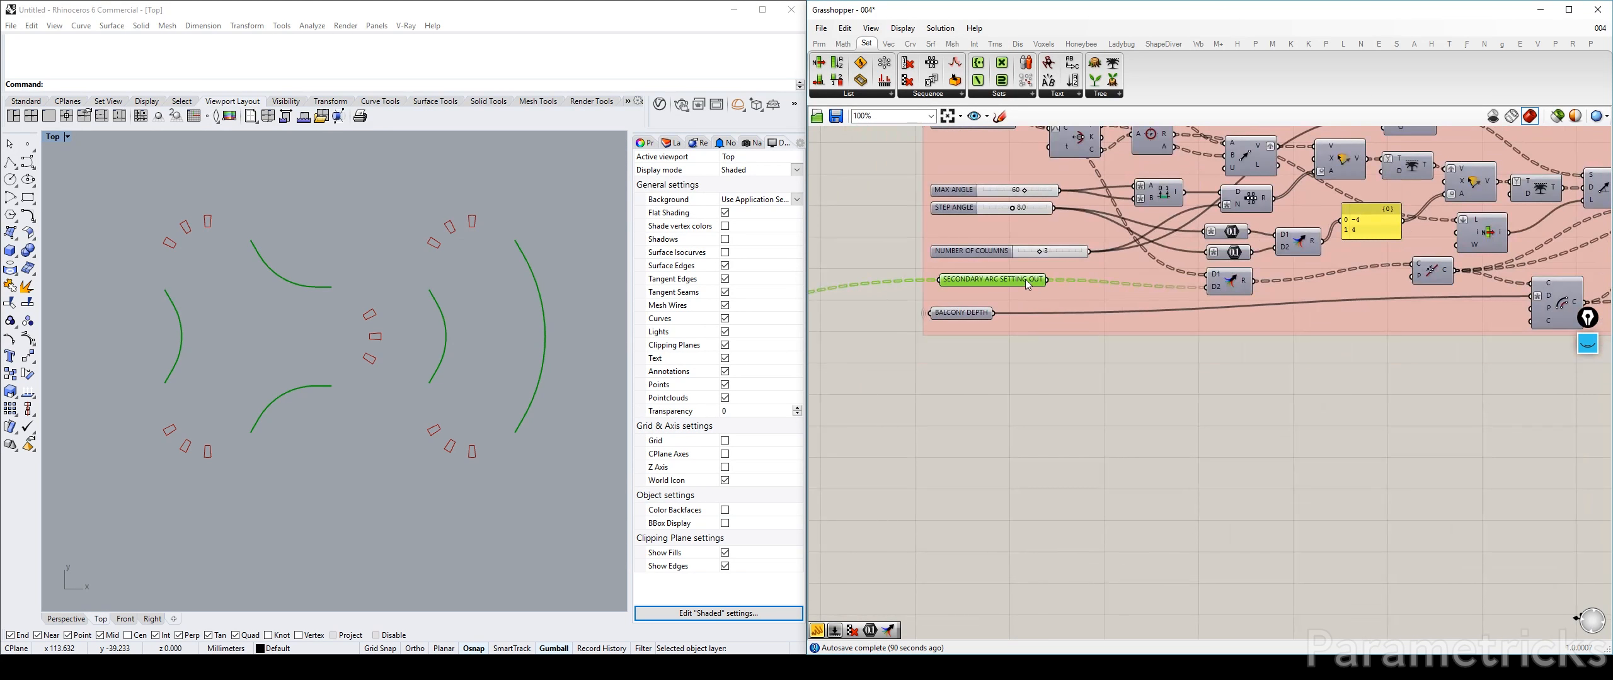
pyautogui.moveTo(1028, 286); pyautogui.dragTo(741, 284, button='right')
pyautogui.click(1273, 291)
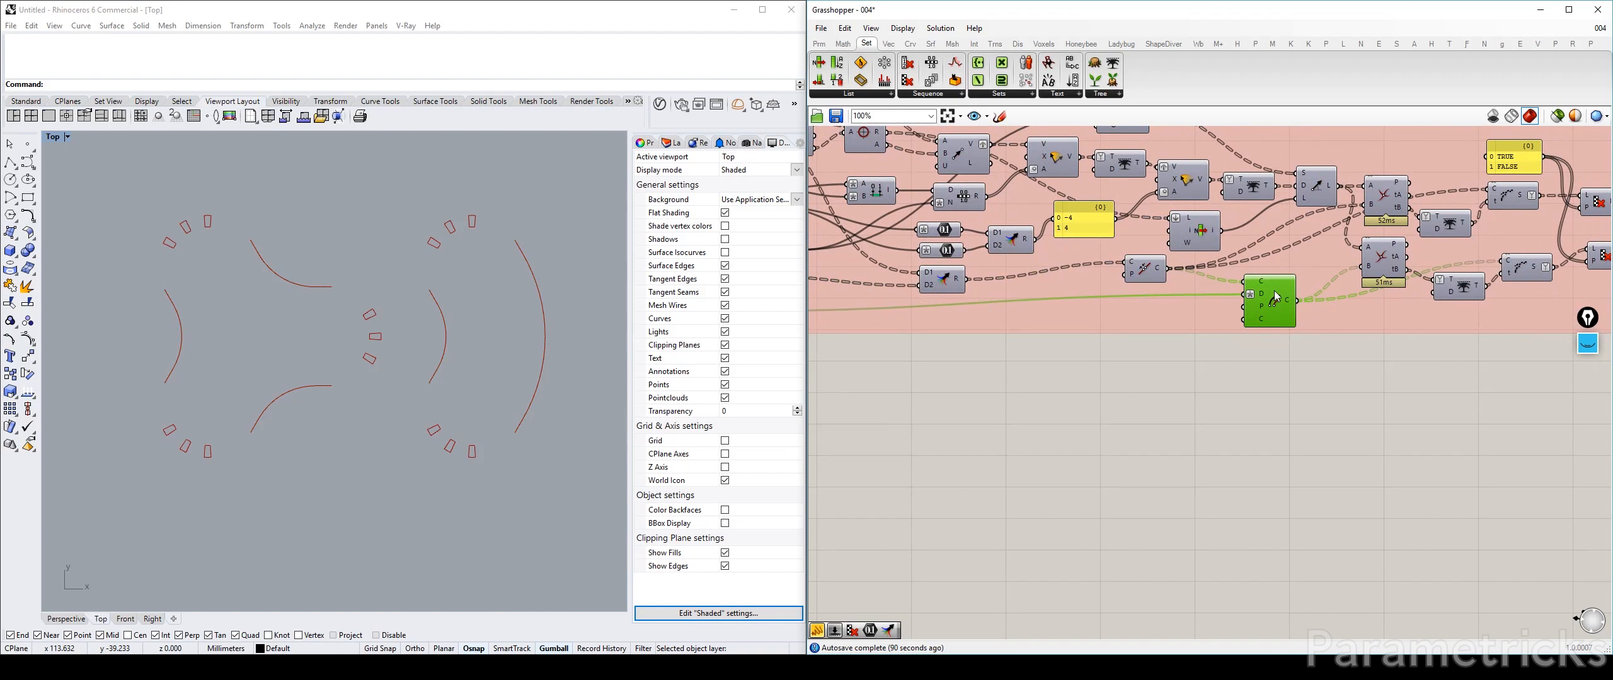
pyautogui.doubleClick(1096, 403)
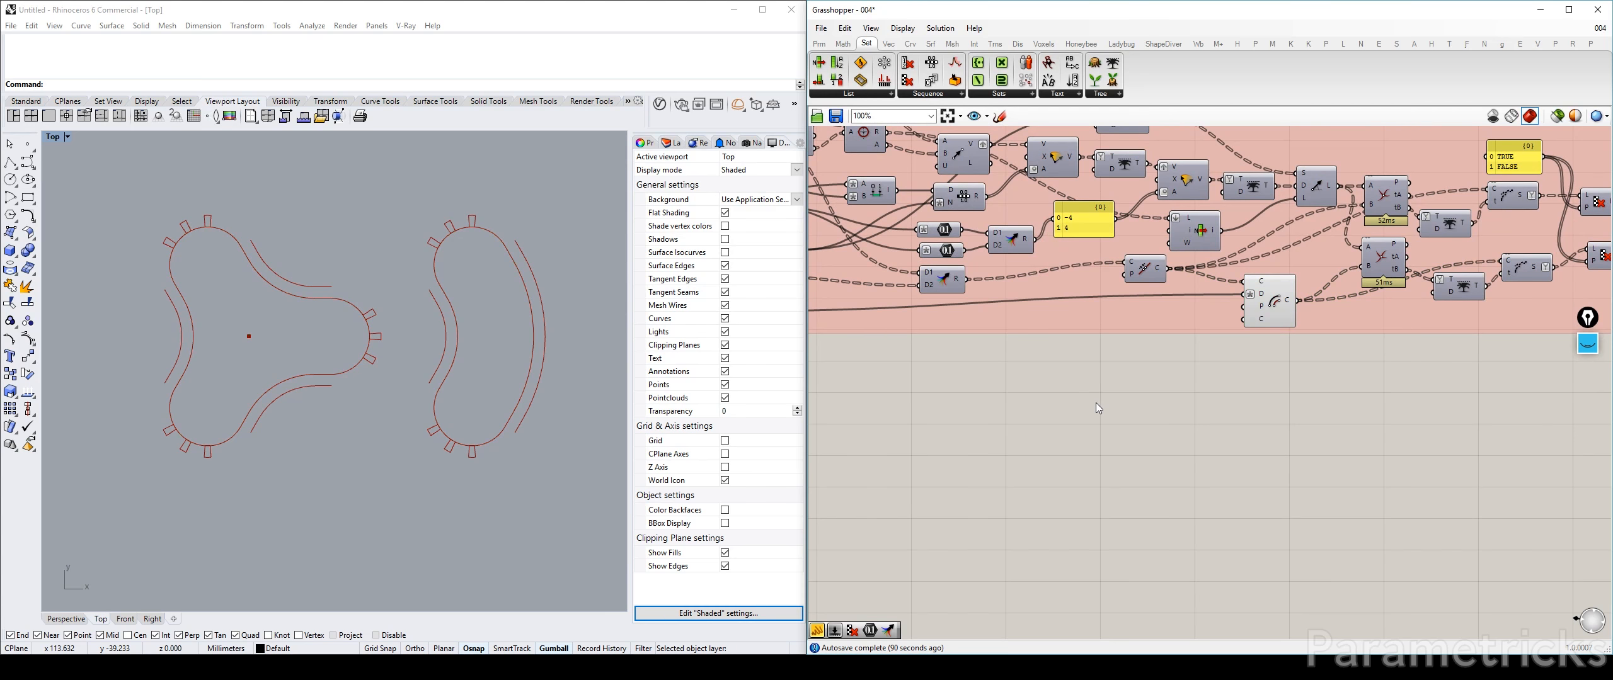
pyautogui.keyDown('alt'); pyautogui.moveTo(1266, 304); pyautogui.dragTo(1140, 392); pyautogui.keyUp('alt')
pyautogui.moveTo(1069, 375); pyautogui.dragTo(1231, 378, button='right')
pyautogui.moveTo(918, 278); pyautogui.dragTo(1277, 376)
# Hide the previews of the original Offset Curve and SECONDARY ARC SETTING OUT, and show the Join Curves preview.
pyautogui.click(1435, 311)
pyautogui.hotkey('ctrl', 'q')
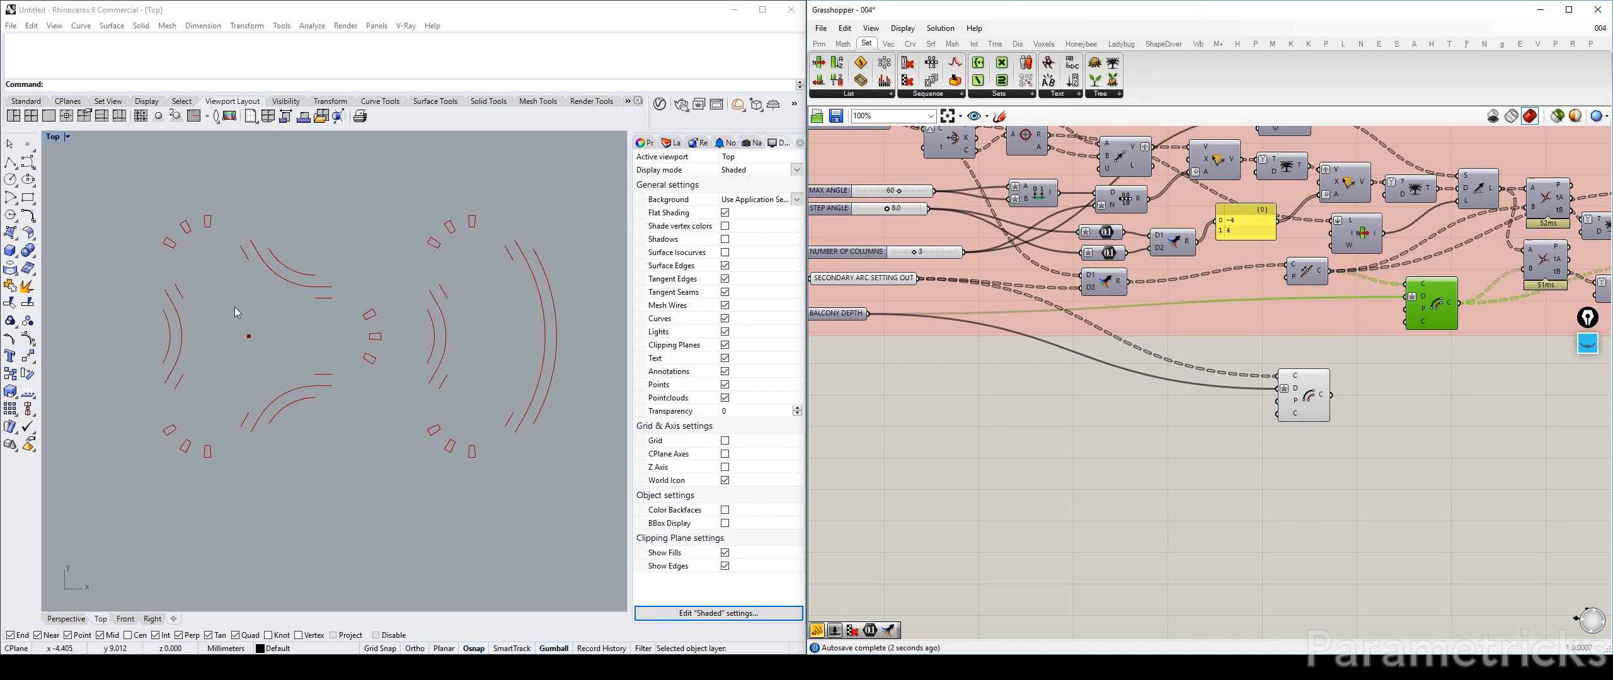
pyautogui.click(873, 279)
pyautogui.scroll(2, 1306, 271)
pyautogui.moveTo(1305, 271); pyautogui.dragTo(1165, 288, button='right')
pyautogui.click(1164, 289)
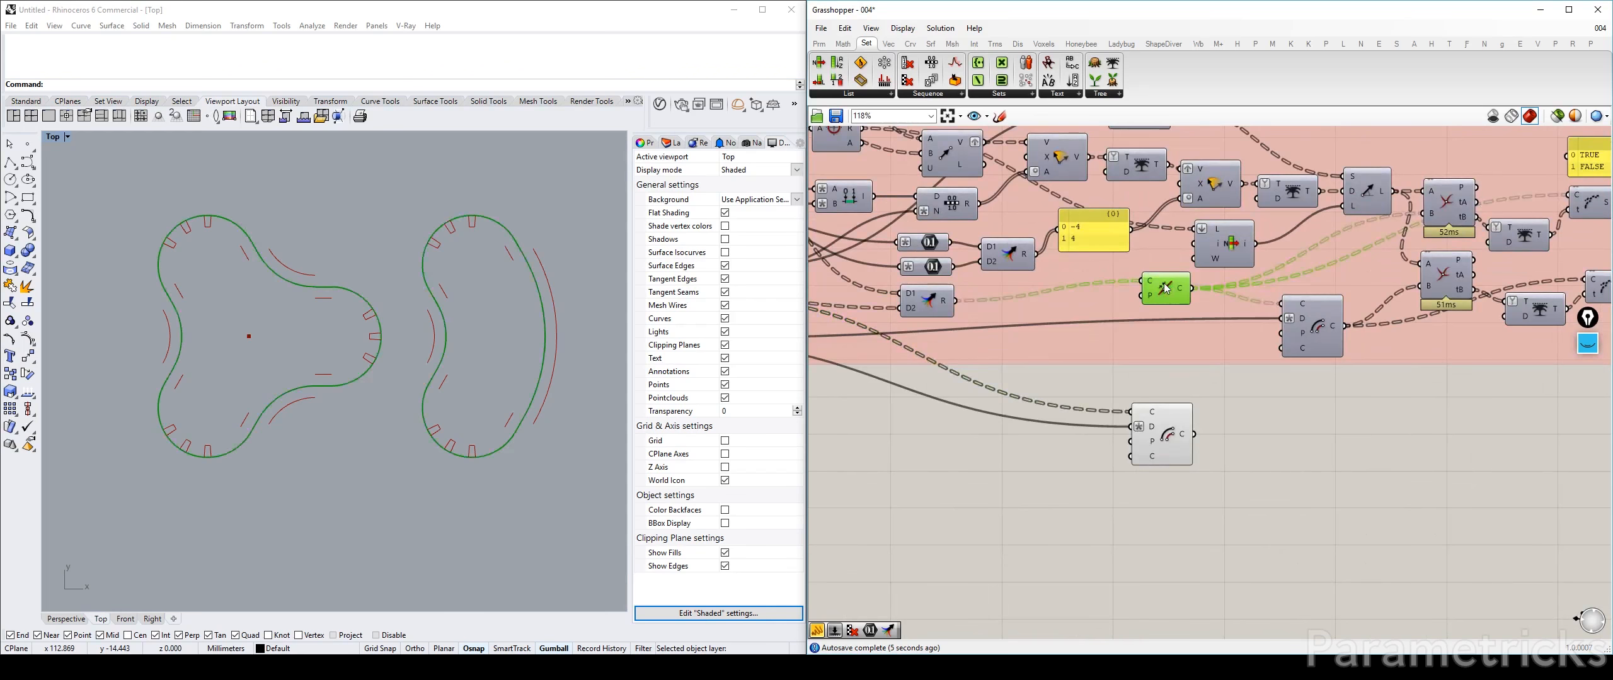
# Highlight the duplicated Offset Curve and compare its separately offset arcs with the joined outlines across the Top viewport.
pyautogui.click(910, 421)
pyautogui.click(1159, 428)
pyautogui.scroll(5, 293, 315)
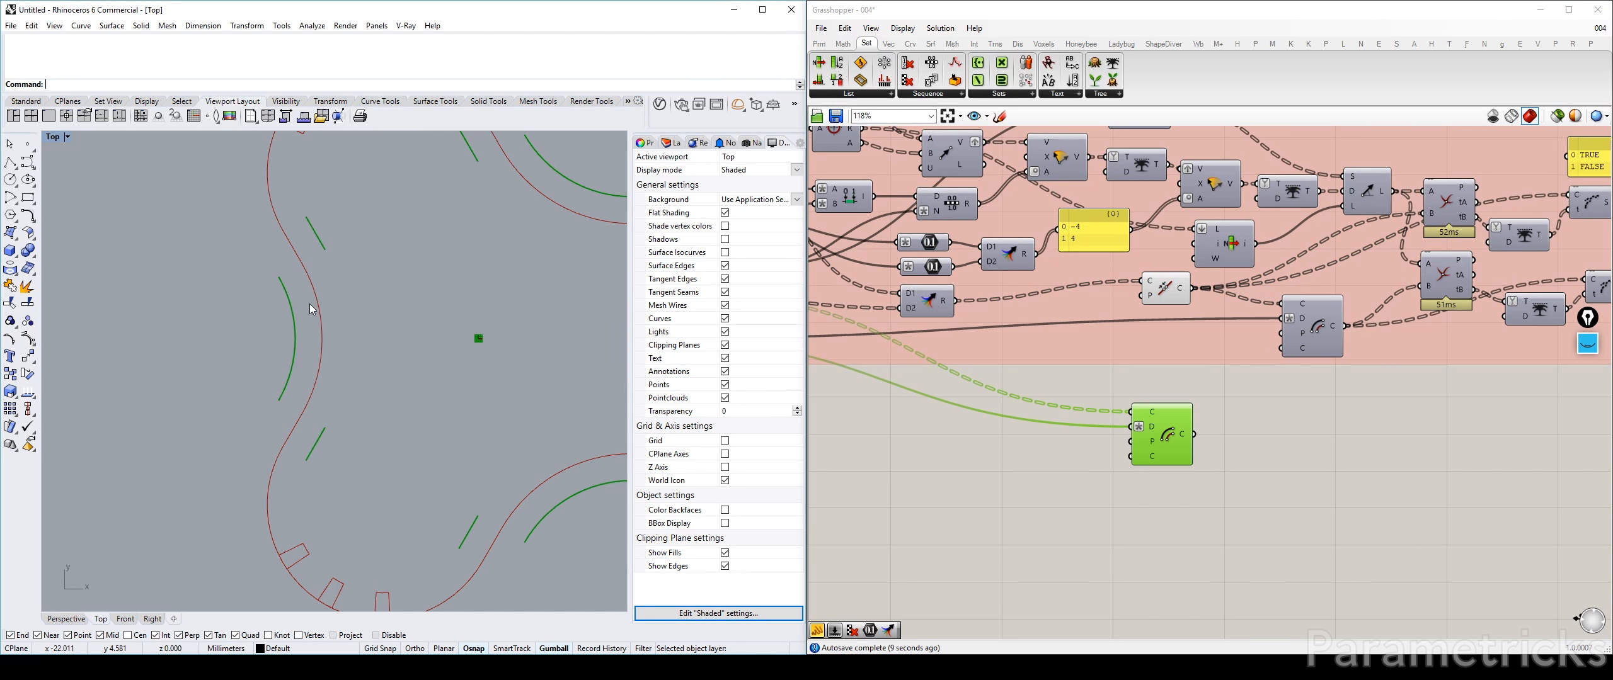
pyautogui.scroll(-5, 319, 313)
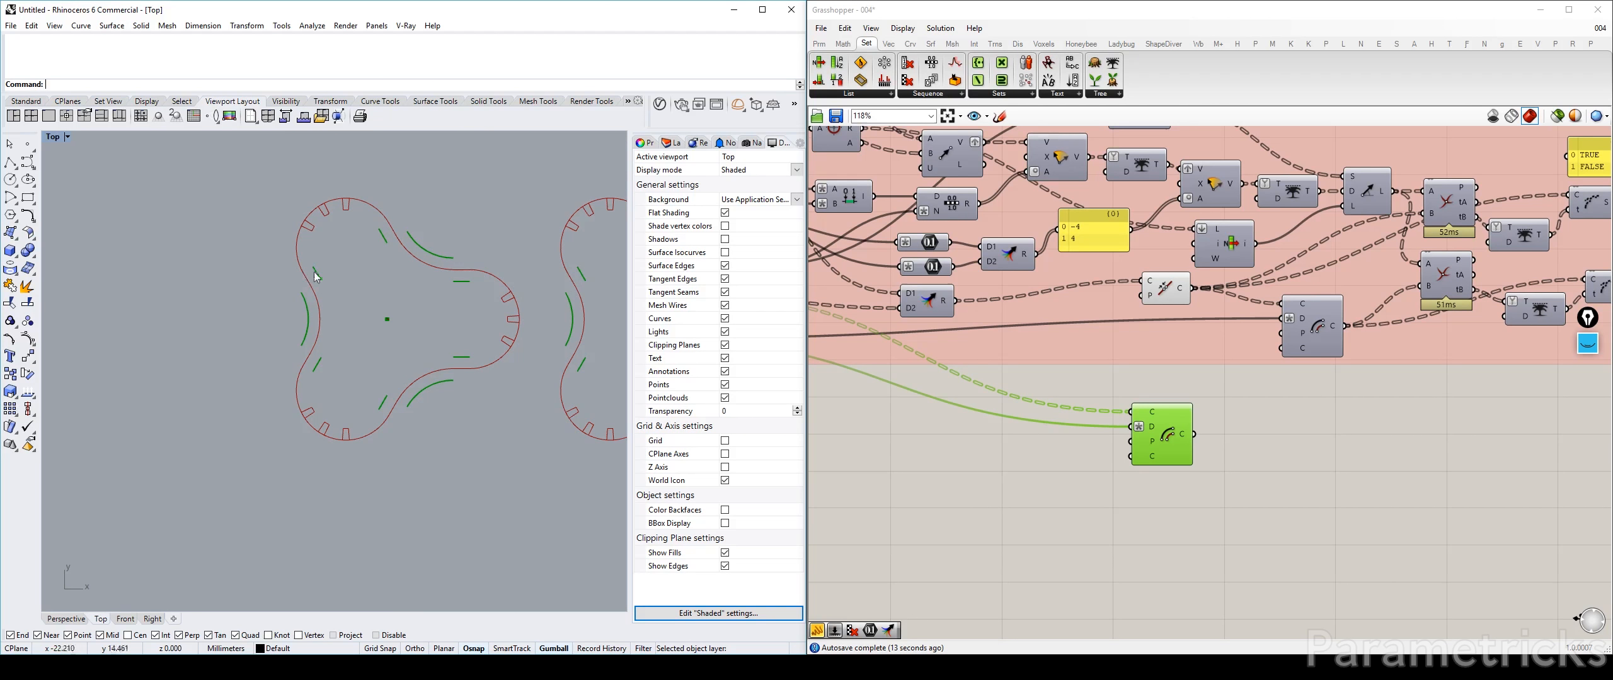
pyautogui.moveTo(423, 260); pyautogui.dragTo(234, 257, button='right')
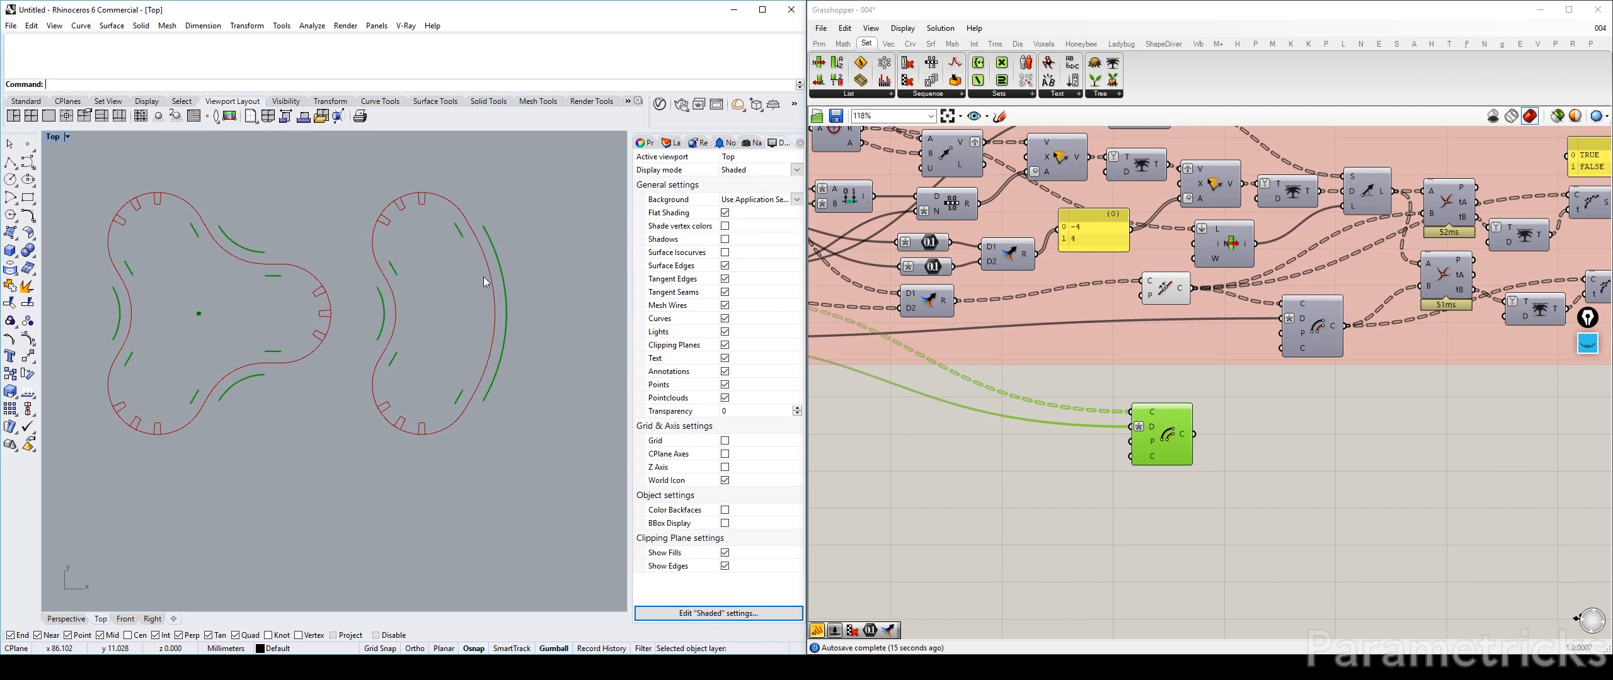
pyautogui.scroll(-6, 475, 288)
pyautogui.moveTo(475, 289); pyautogui.dragTo(170, 285, button='right')
pyautogui.scroll(6, 170, 285)
pyautogui.moveTo(307, 342); pyautogui.dragTo(469, 303, button='right')
pyautogui.moveTo(230, 287); pyautogui.dragTo(342, 271, button='right')
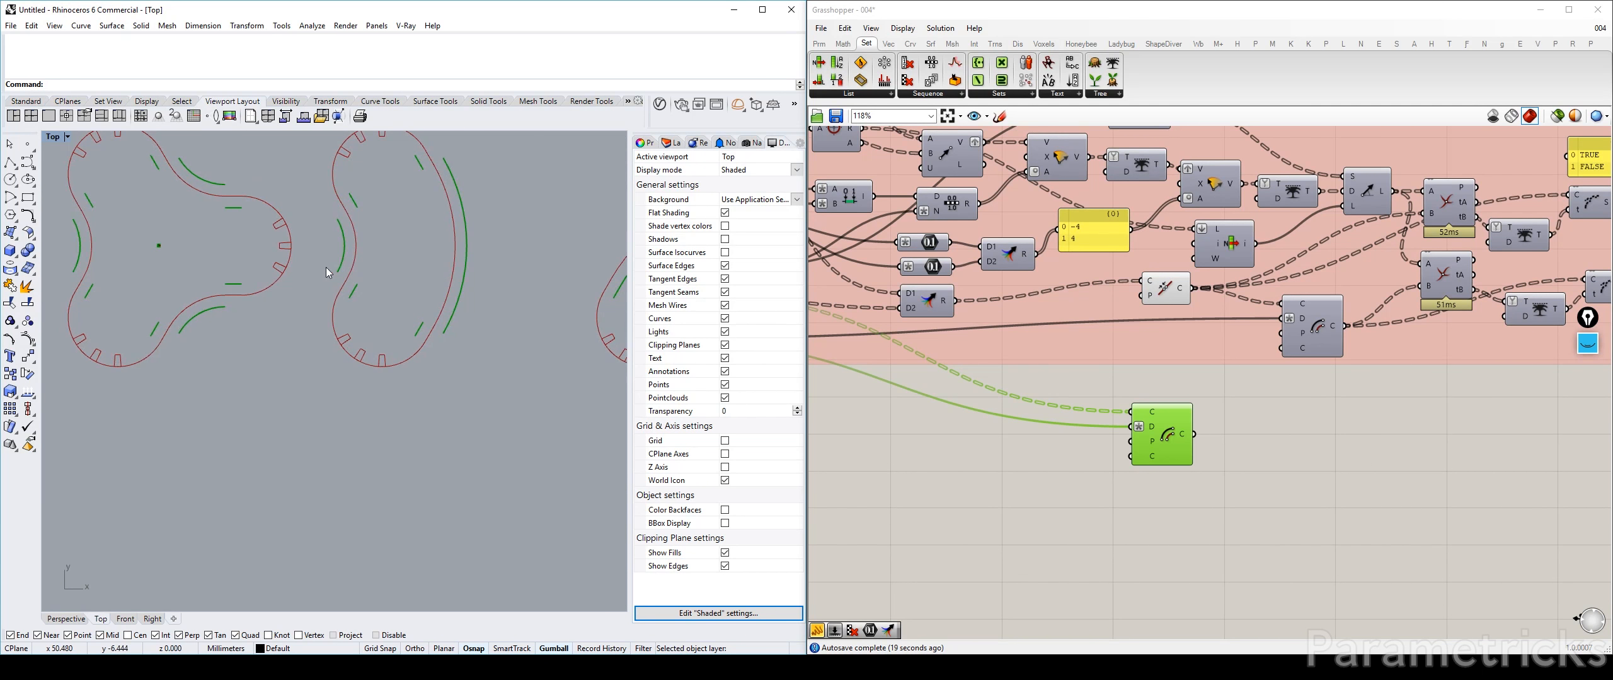
pyautogui.scroll(-3, 460, 320)
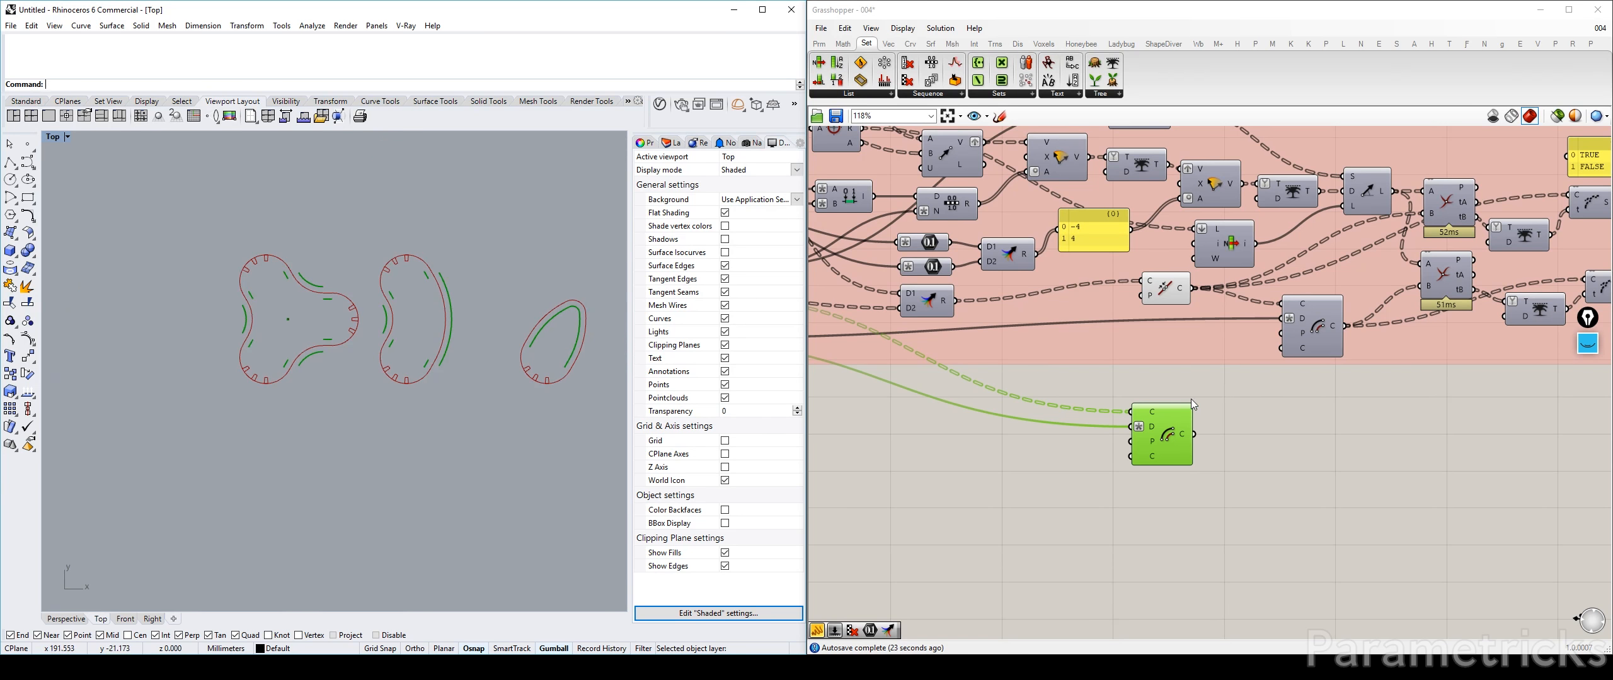
# Move the duplicated Offset Curve closer to the group, recheck its arcs in the Top viewport, and delete it.
pyautogui.moveTo(1193, 404); pyautogui.dragTo(1068, 374)
pyautogui.scroll(5, 327, 313)
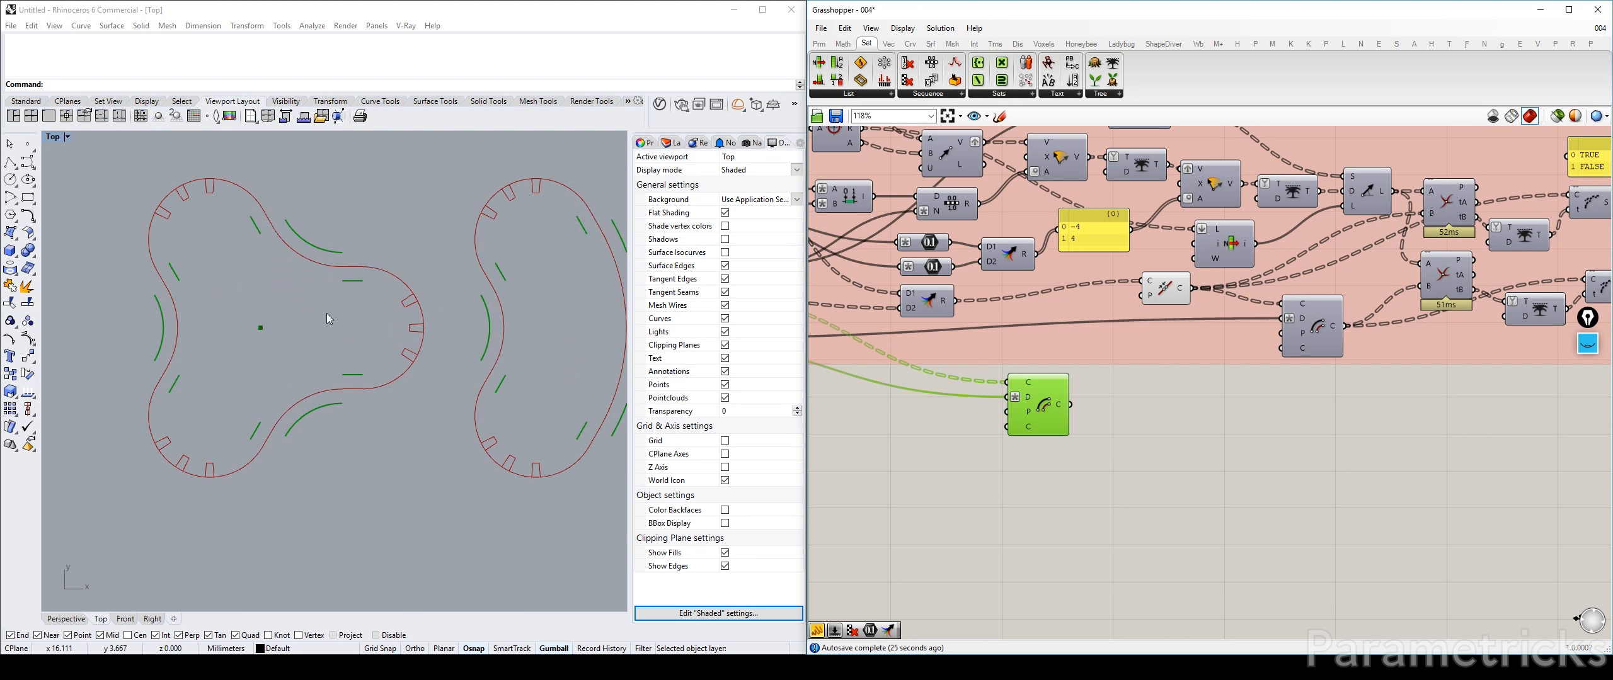
pyautogui.moveTo(305, 324); pyautogui.dragTo(270, 343, button='right')
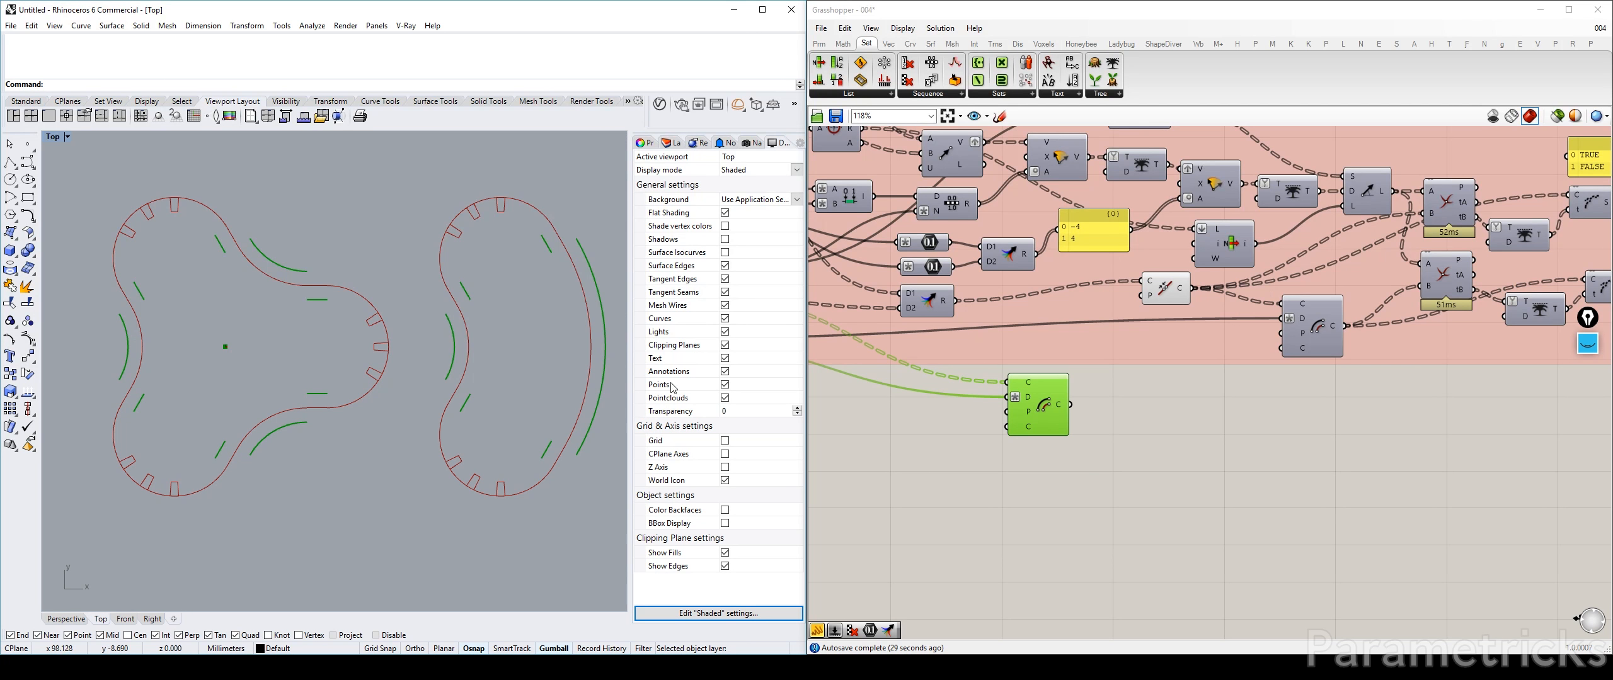
pyautogui.press('Delete')
# Show the original Offset Curve preview again and move Join Curves farther from it, comparing the inner and outer outlines.
pyautogui.scroll(-3, 1058, 421)
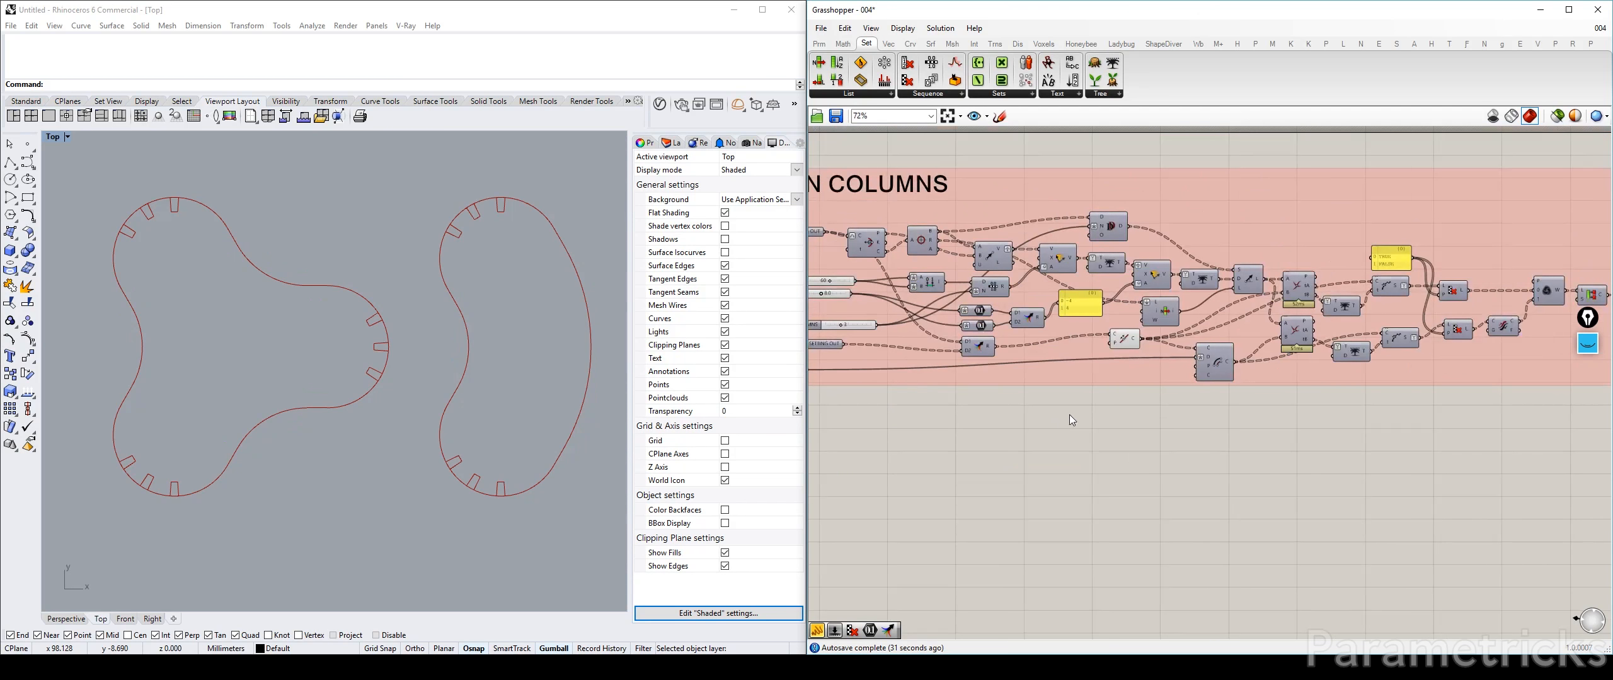
pyautogui.scroll(3, 1212, 357)
pyautogui.click(1209, 358)
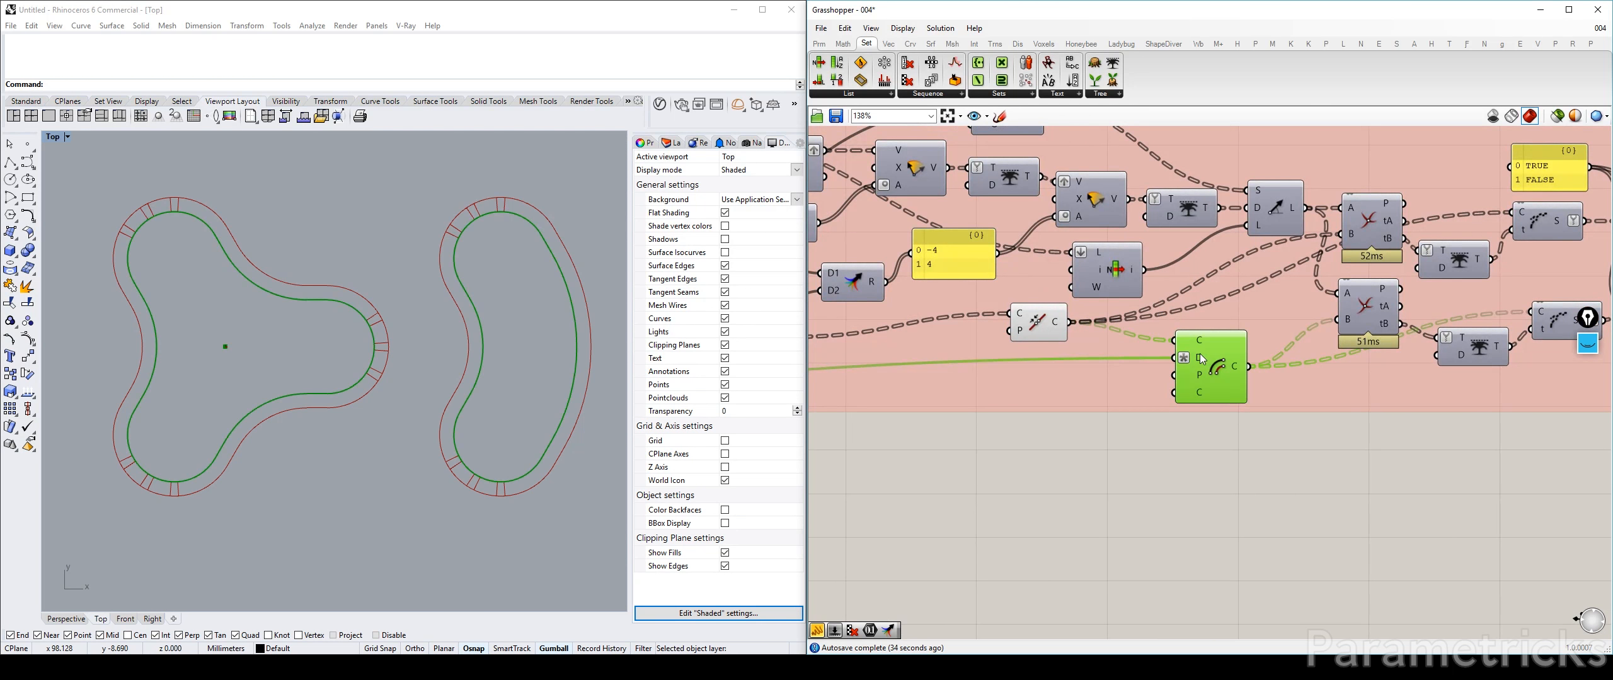
pyautogui.moveTo(1039, 324); pyautogui.dragTo(993, 325)
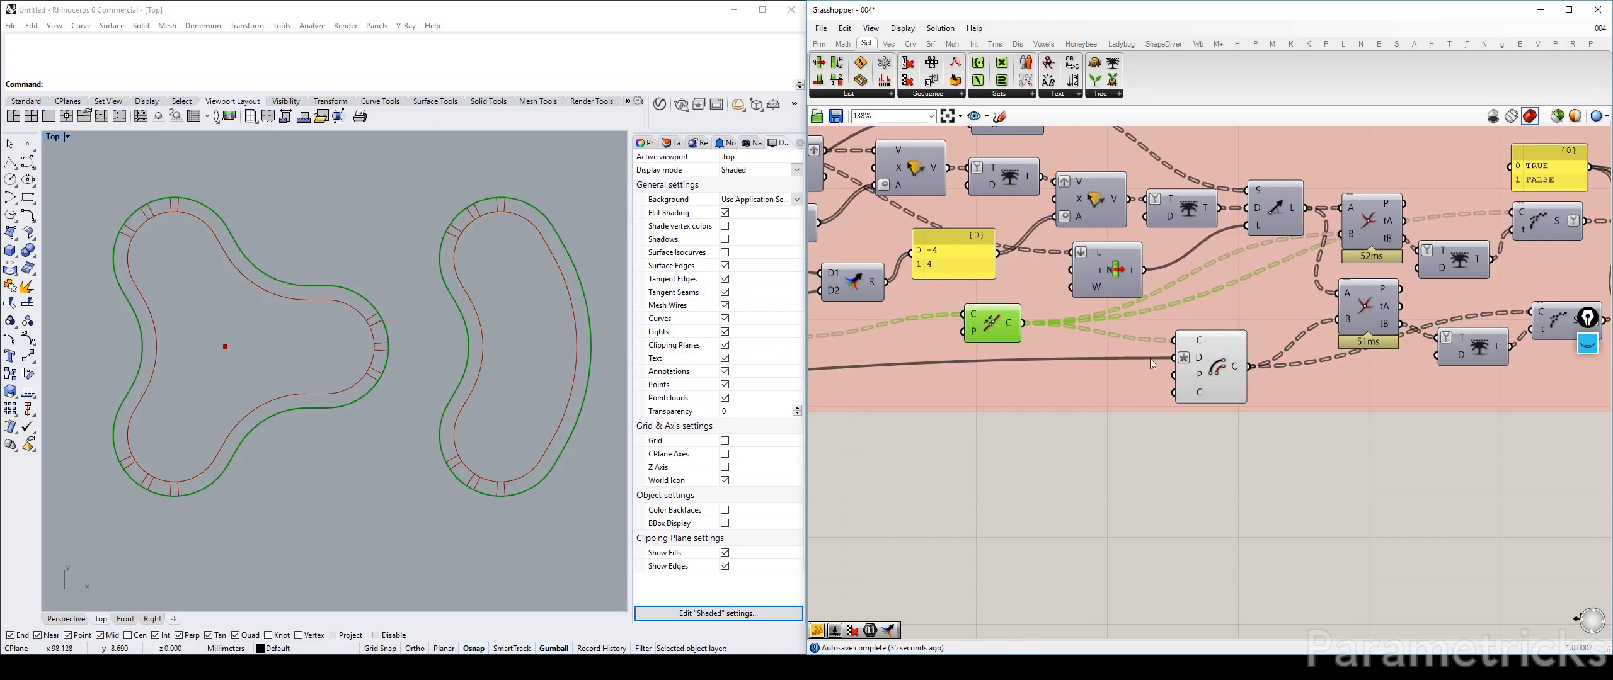
pyautogui.click(1224, 371)
pyautogui.scroll(-4, 403, 307)
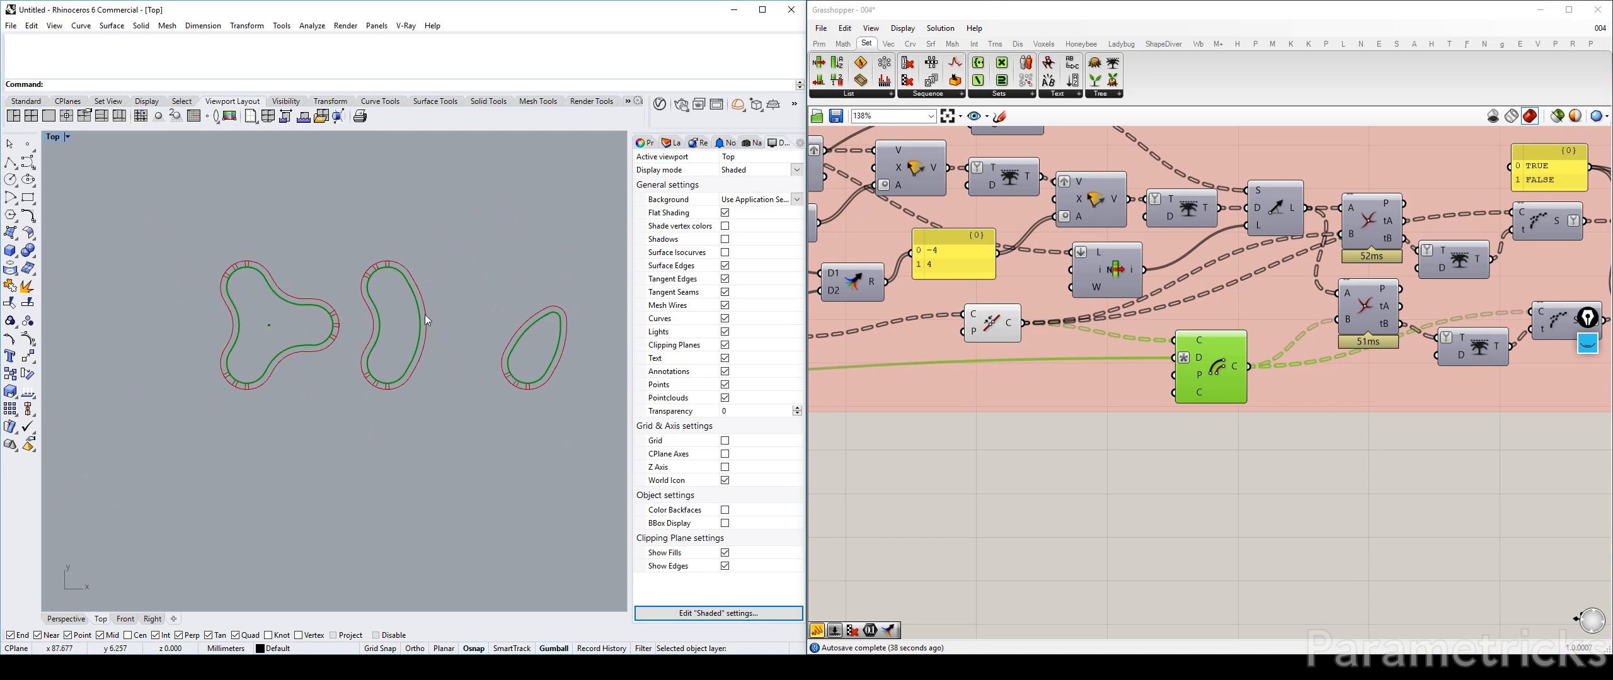
pyautogui.scroll(4, 425, 315)
# Move Offset Curve closer to Join Curves and examine its inner outlines in the Top viewport.
pyautogui.scroll(-3, 1076, 382)
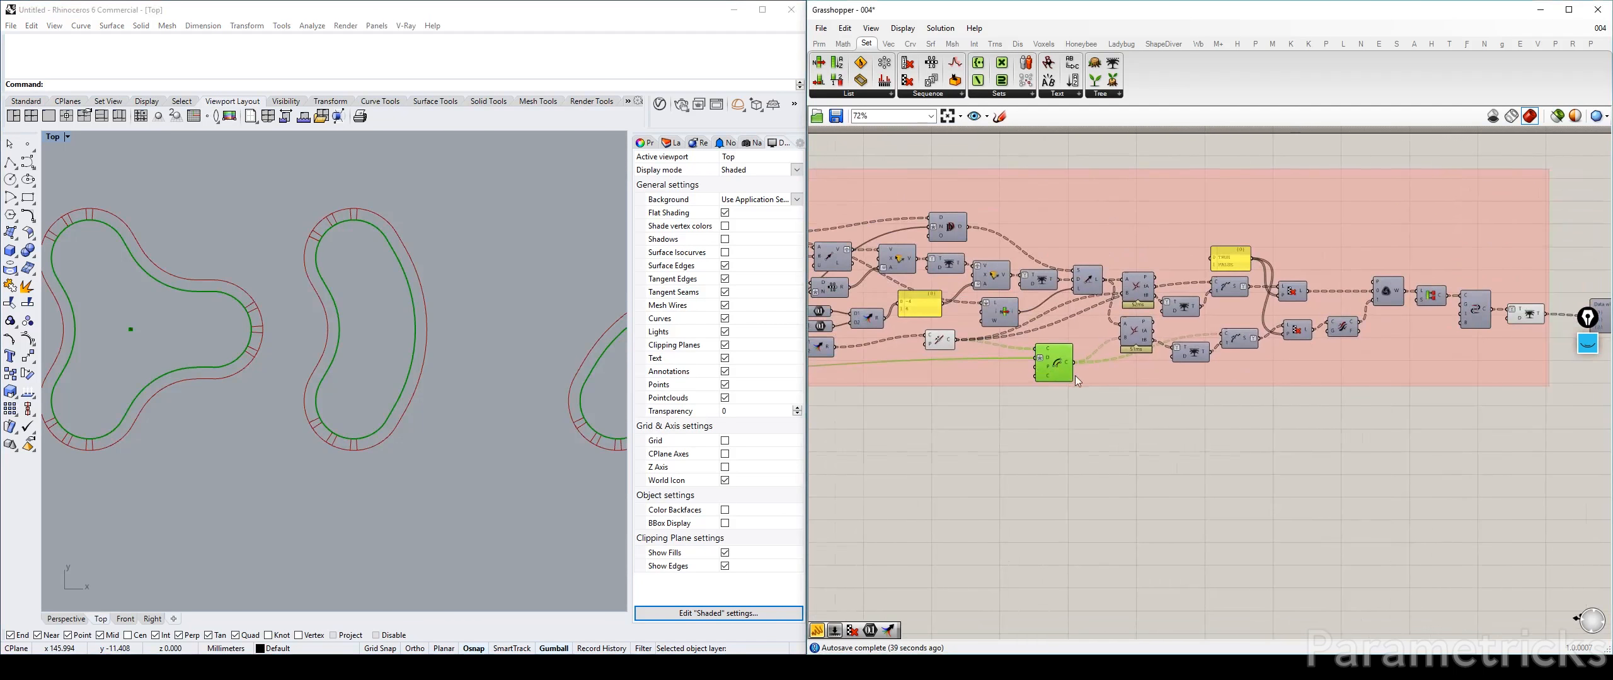
pyautogui.scroll(2, 1076, 381)
pyautogui.moveTo(1061, 371); pyautogui.dragTo(984, 365)
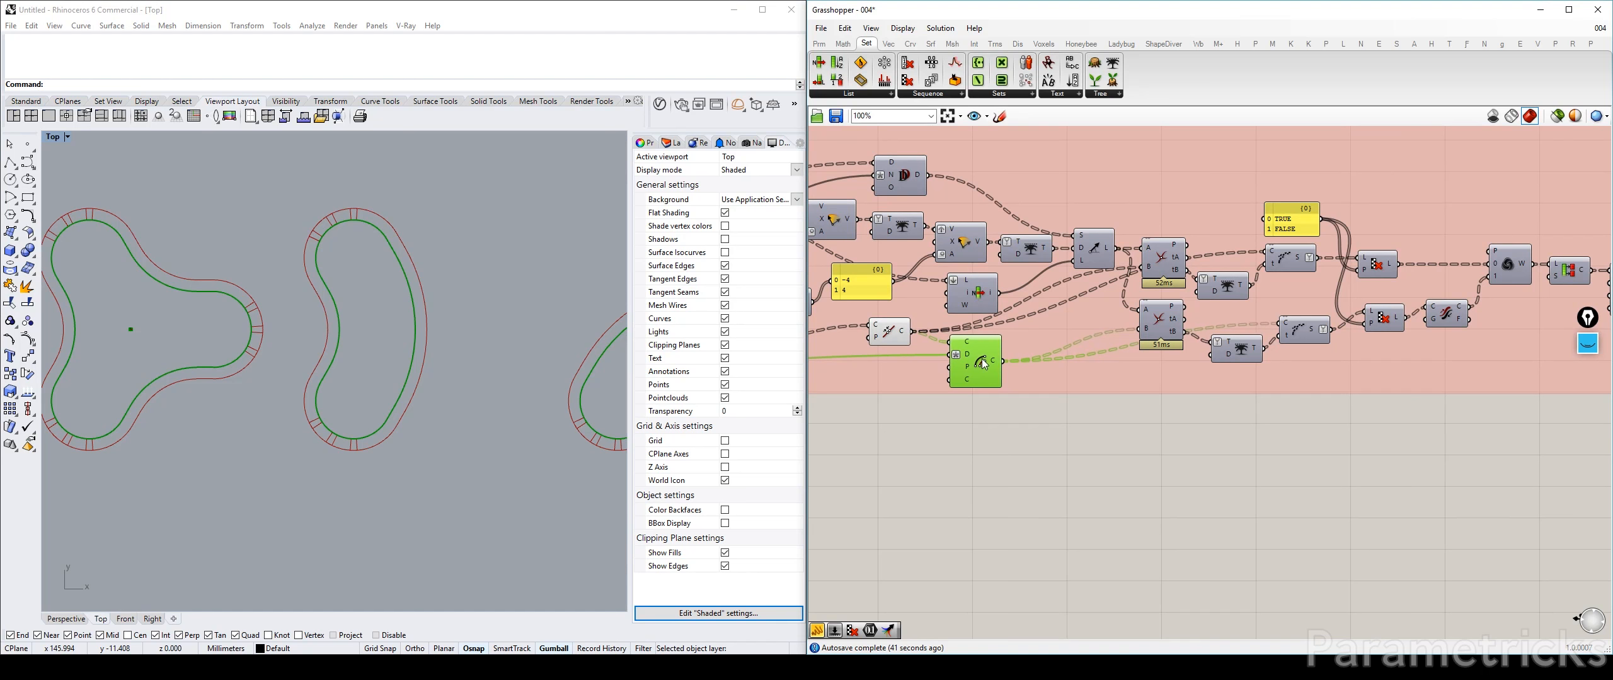
pyautogui.doubleClick(1018, 431)
pyautogui.moveTo(935, 403); pyautogui.dragTo(1010, 402, button='right')
pyautogui.click(1041, 370)
pyautogui.moveTo(844, 358); pyautogui.dragTo(1022, 333, button='right')
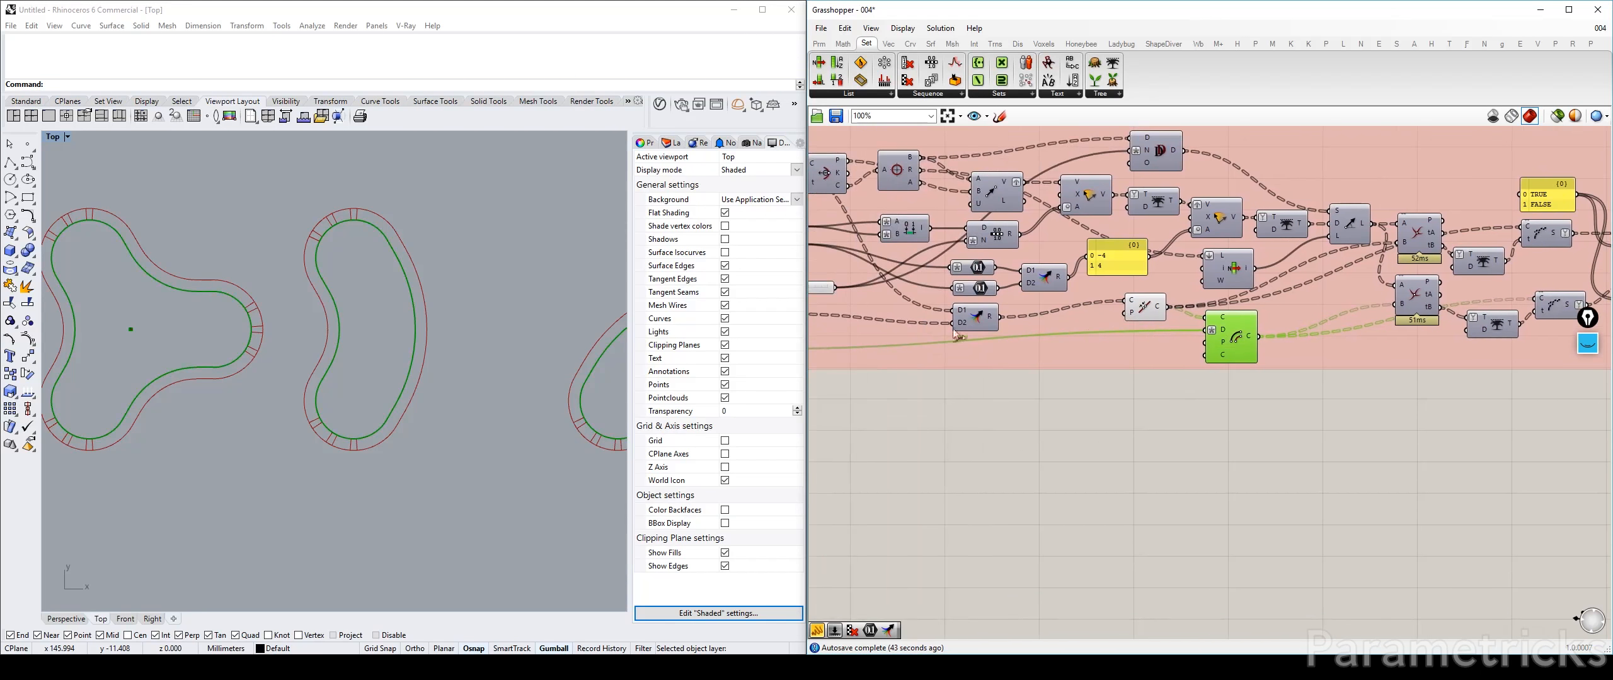
pyautogui.moveTo(242, 330); pyautogui.dragTo(312, 359, button='right')
pyautogui.moveTo(1240, 340); pyautogui.dragTo(1302, 403, button='right')
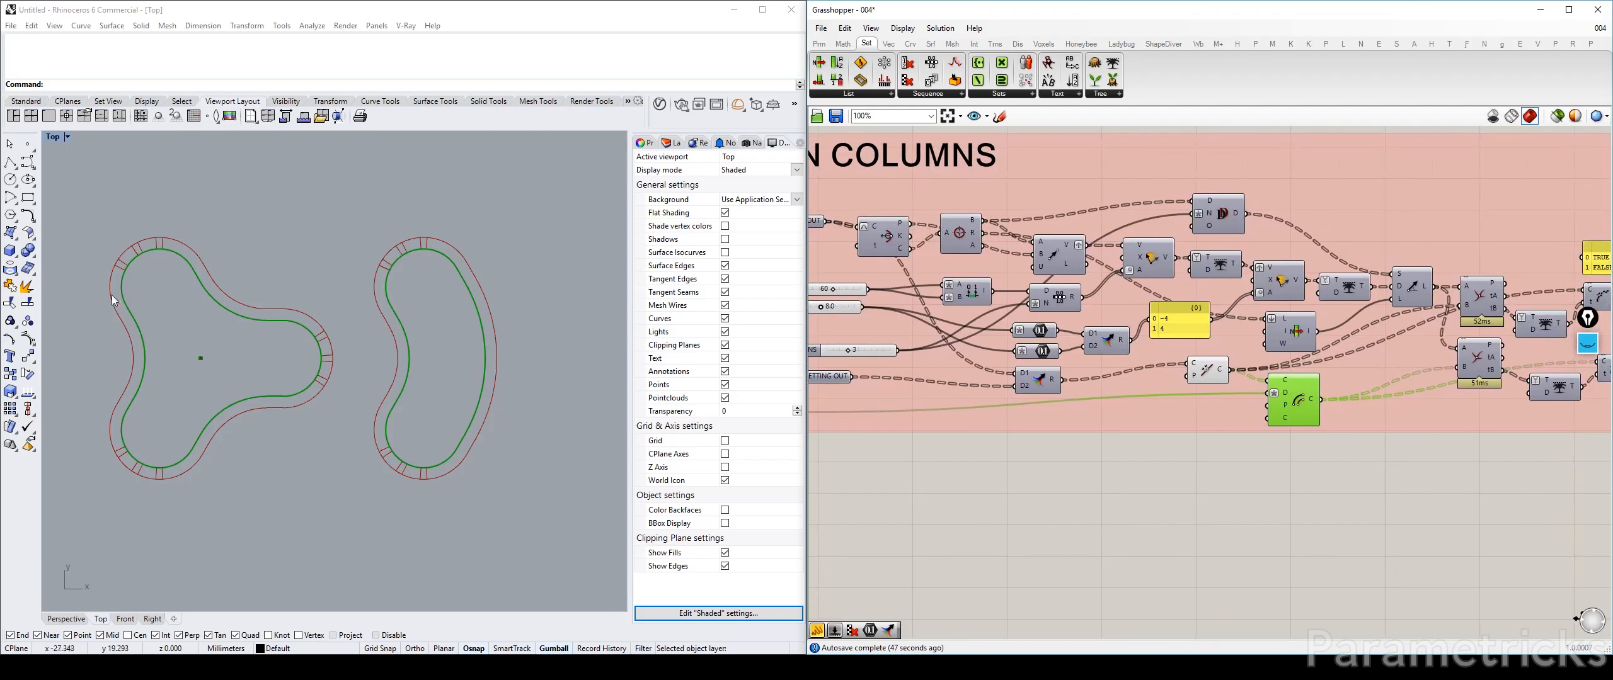
# Highlight MAIN ARC SETTING OUT and Offset Curve in turn to compare the inputs and outlines used for the columns.
pyautogui.moveTo(973, 261); pyautogui.dragTo(1071, 258, button='right')
pyautogui.click(891, 216)
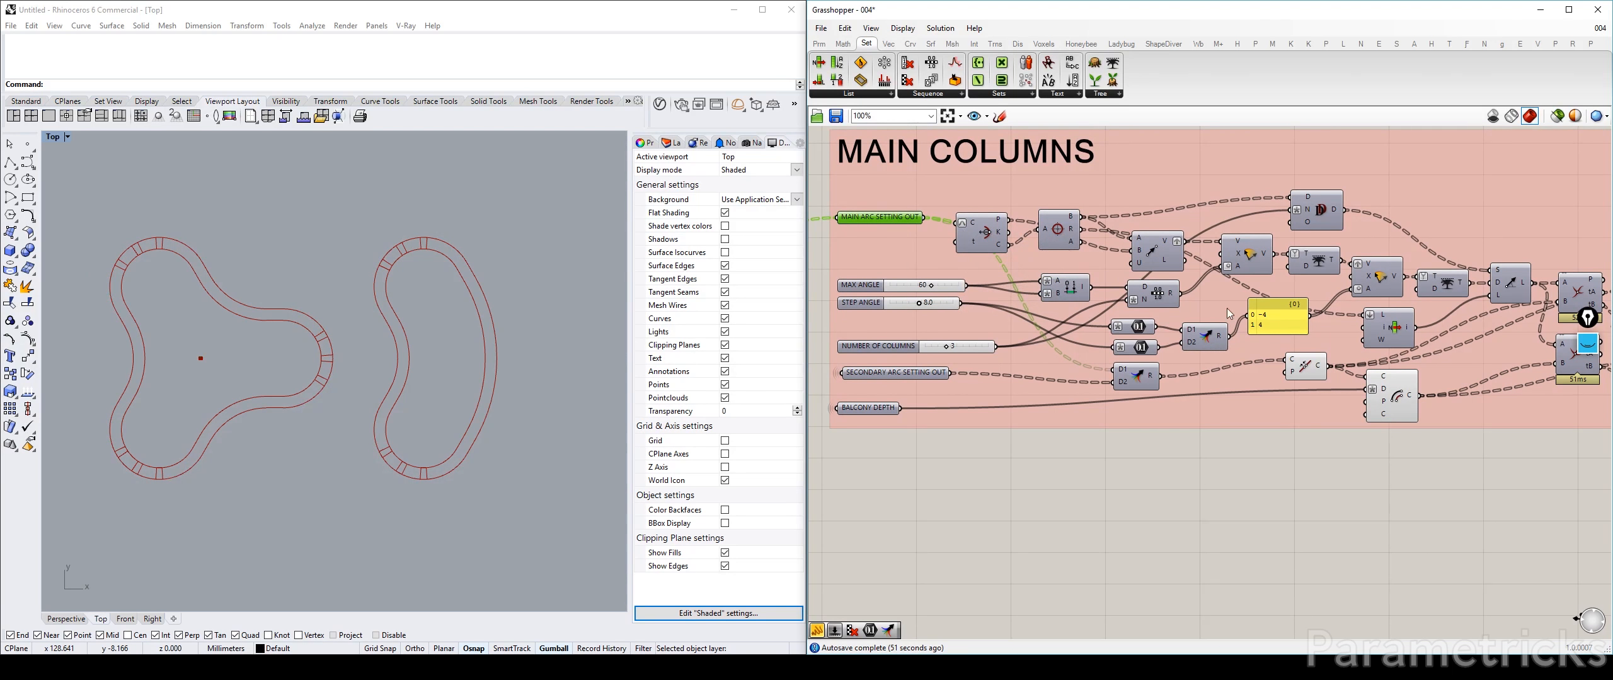
pyautogui.moveTo(1409, 361); pyautogui.dragTo(1228, 314, button='right')
pyautogui.moveTo(1035, 315); pyautogui.dragTo(1185, 310, button='right')
pyautogui.click(1302, 332)
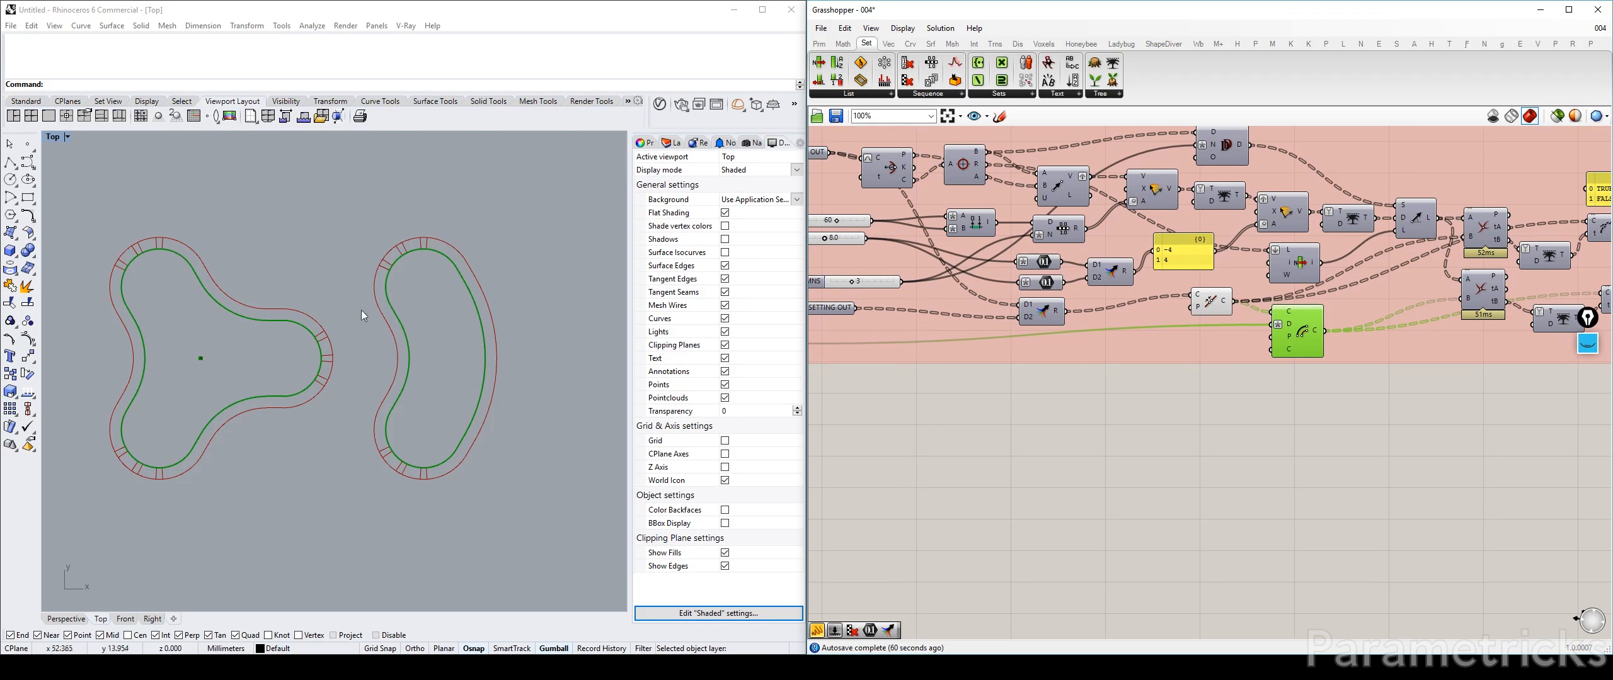
pyautogui.doubleClick(1185, 431)
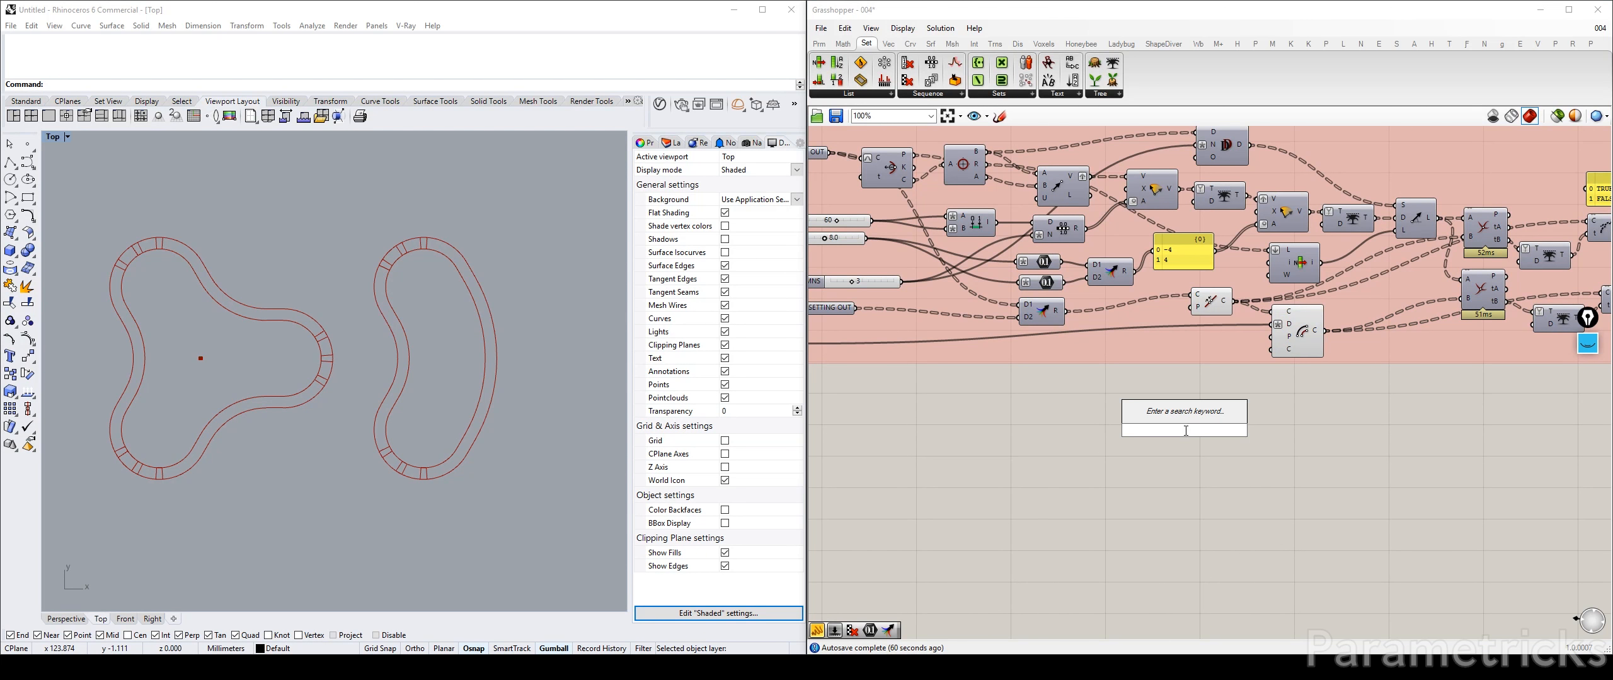
# Highlight the Curvature and Deconstruct Arc components and inspect the curvature circles against the outlines in the Top viewport.
pyautogui.click(889, 169)
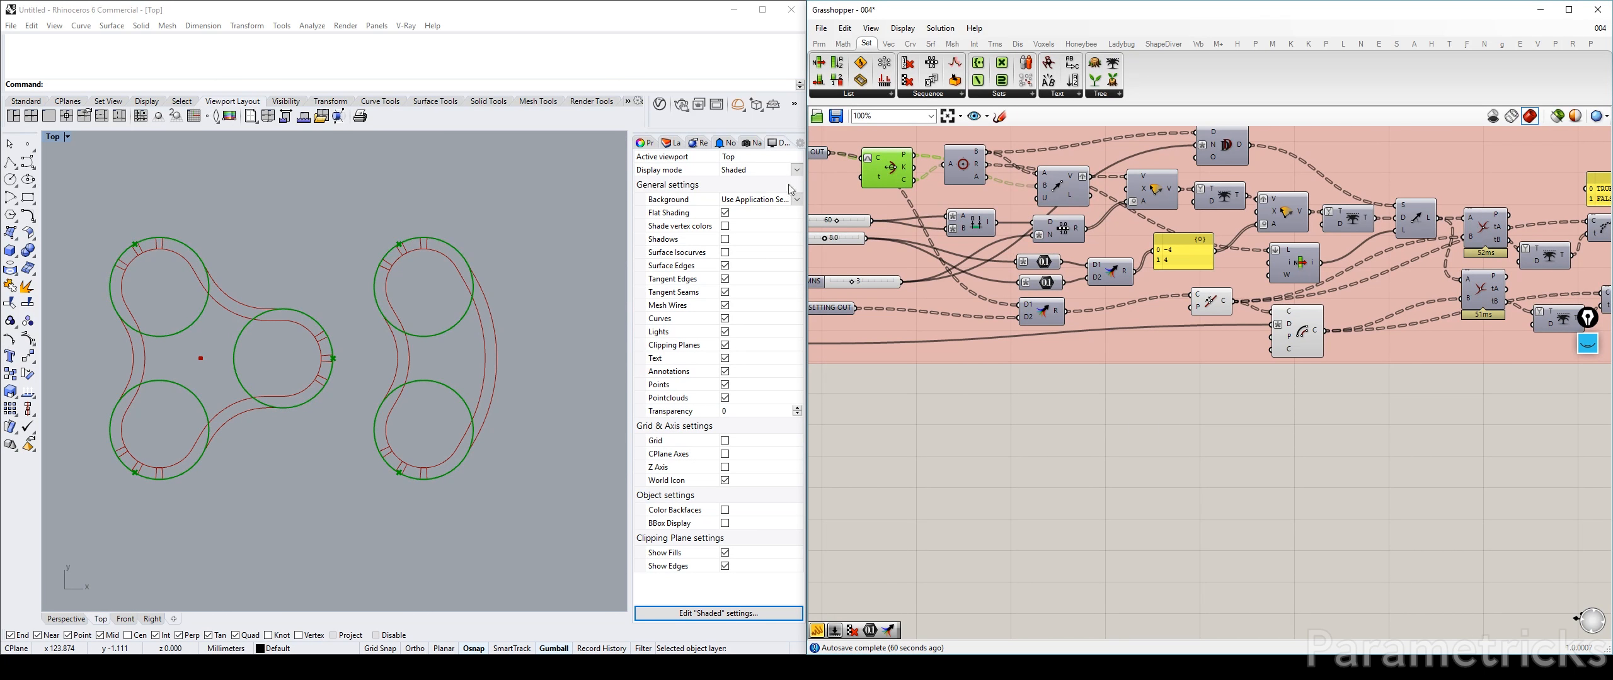
pyautogui.click(980, 165)
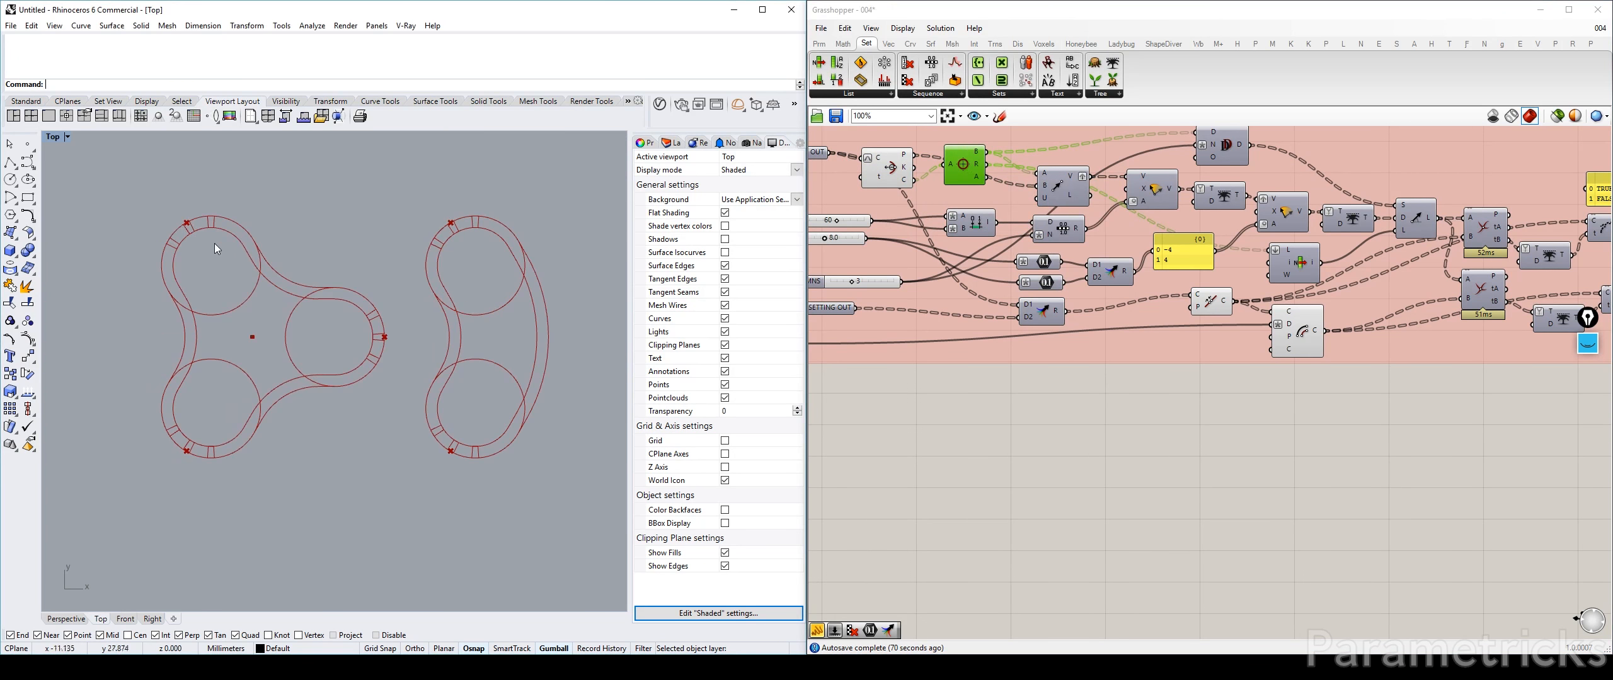
pyautogui.scroll(3, 214, 243)
pyautogui.scroll(-3, 174, 209)
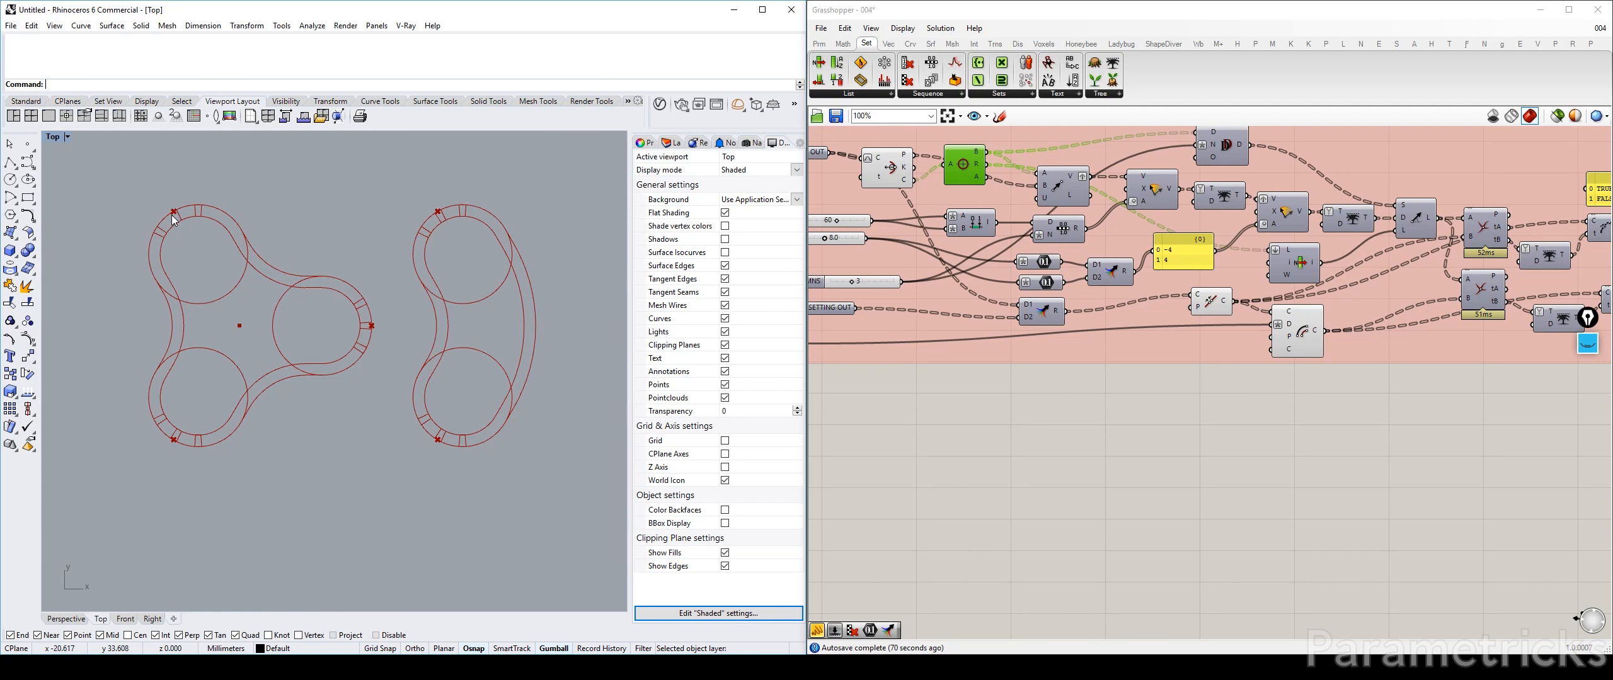
pyautogui.moveTo(234, 275); pyautogui.dragTo(233, 320, button='right')
pyautogui.moveTo(514, 301); pyautogui.dragTo(464, 314, button='right')
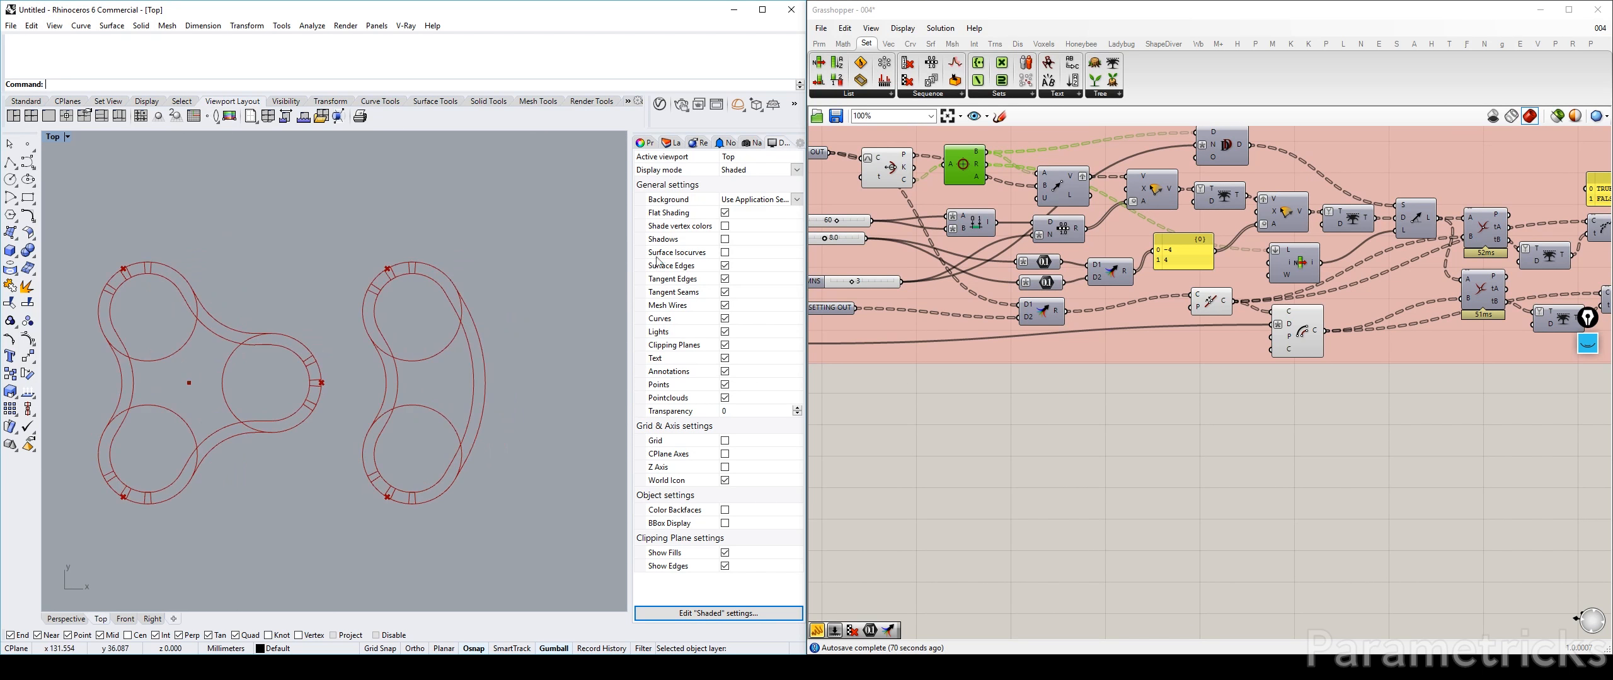
pyautogui.click(1073, 455)
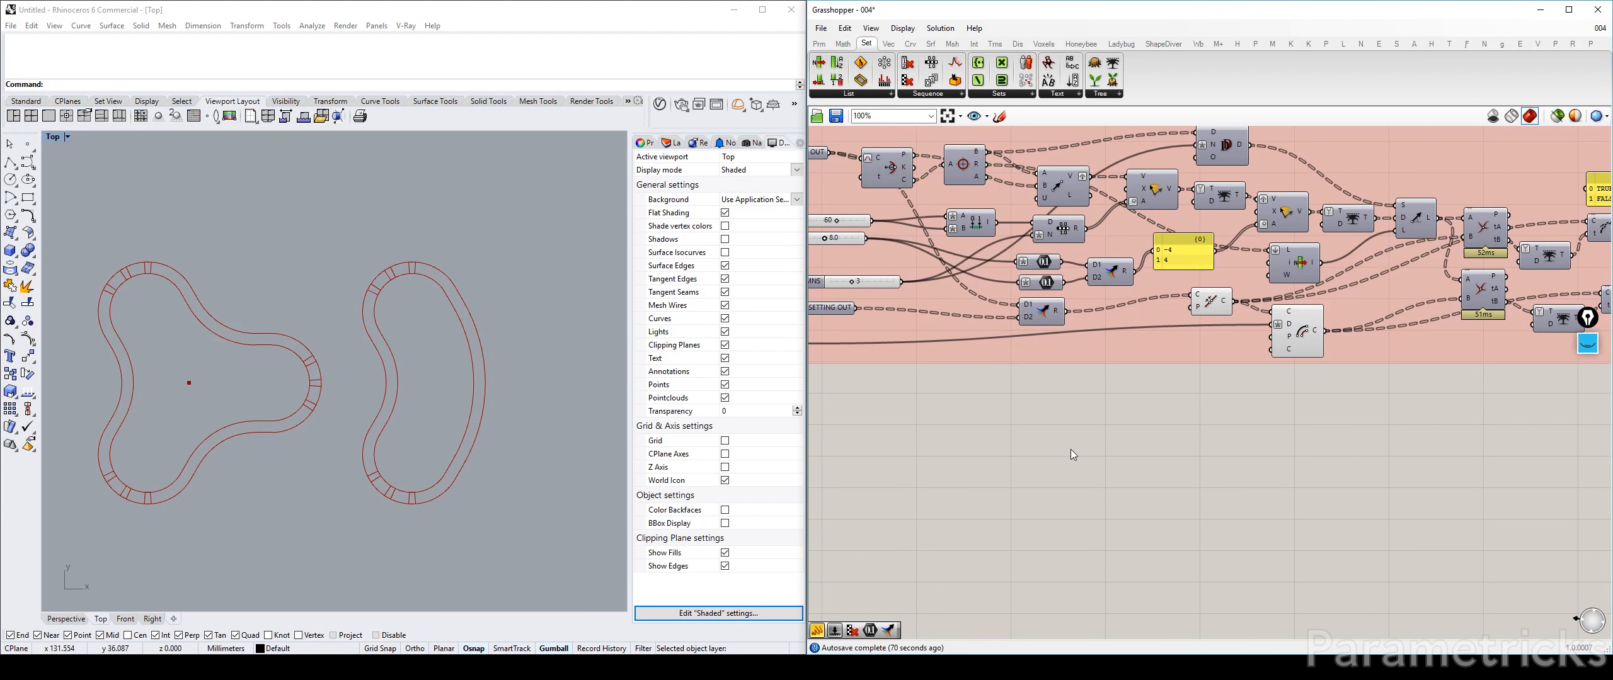
# Highlight the final Trim Tree of Main Columns and toggle its preview to check the finished column outlines.
pyautogui.moveTo(980, 372)
pyautogui.mouseDown(button='right')
pyautogui.moveTo(1278, 329)
pyautogui.moveTo(981, 353)
pyautogui.mouseUp(button='right')
pyautogui.moveTo(1486, 300); pyautogui.dragTo(818, 279, button='right')
pyautogui.click(1349, 224)
pyautogui.hotkey('ctrl', 'q')
pyautogui.hotkey('ctrl', 'q')
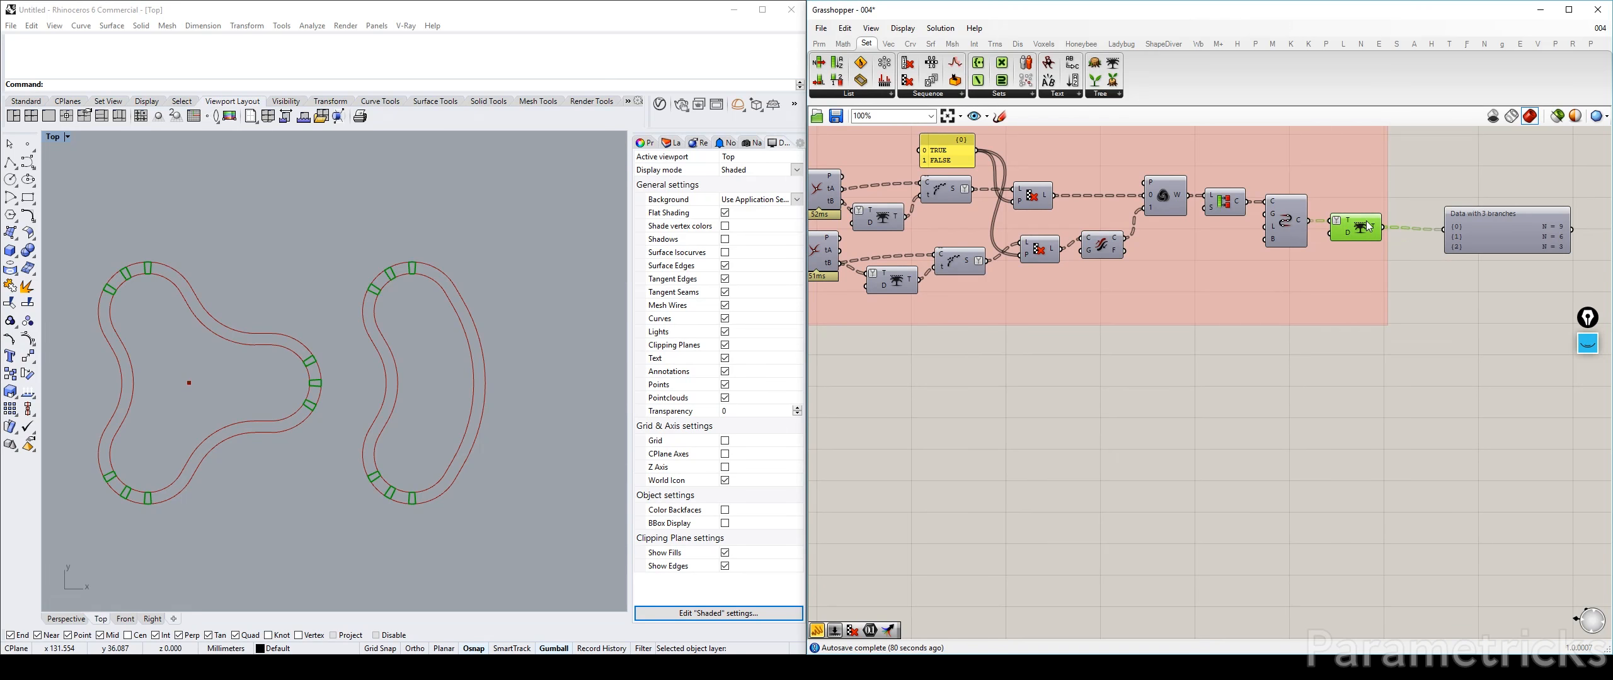
# Hide the Join Curves preview and feed the Offset Curve output into a new Explode component below the group.
pyautogui.moveTo(1142, 268); pyautogui.dragTo(1525, 270, button='right')
pyautogui.click(926, 264)
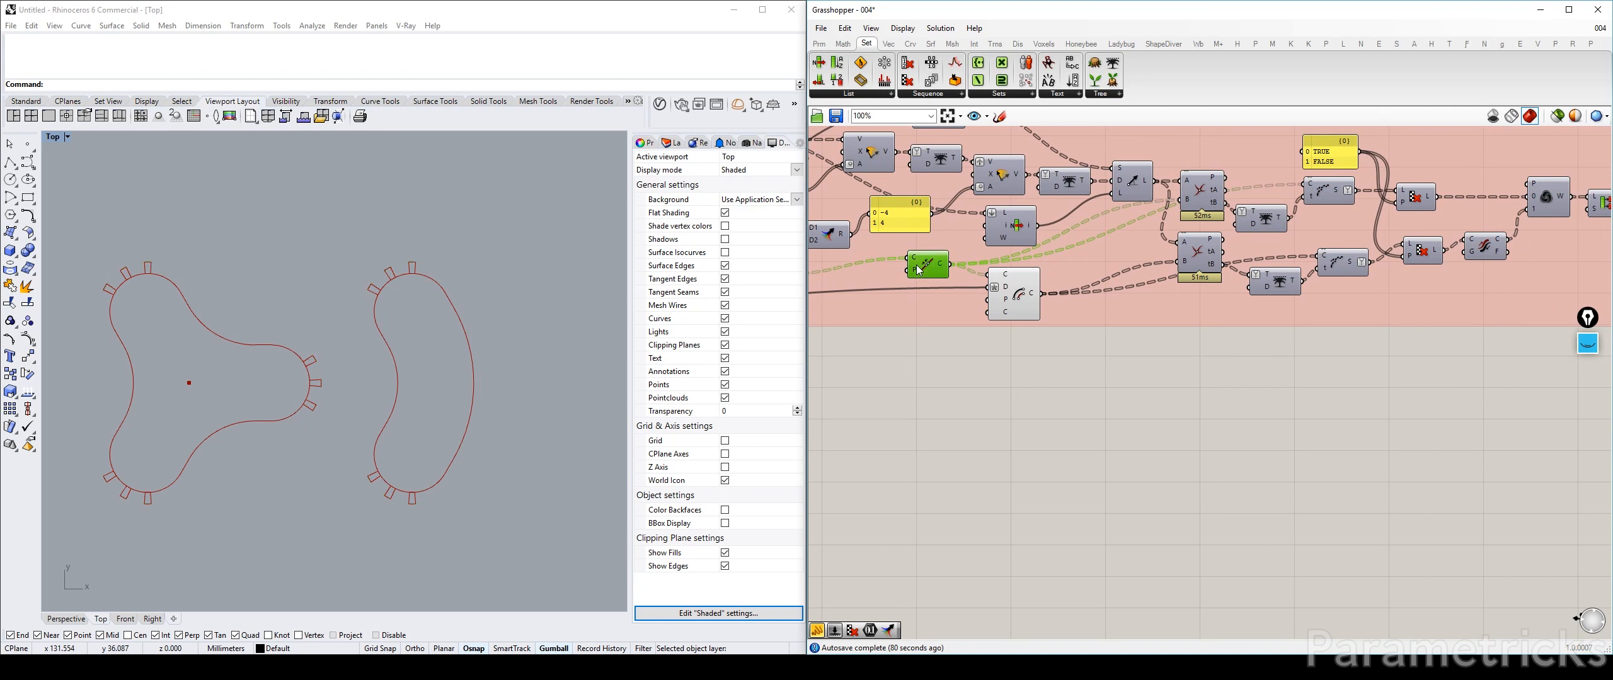
pyautogui.moveTo(1004, 390); pyautogui.dragTo(1157, 408, button='right')
pyautogui.doubleClick(1156, 408)
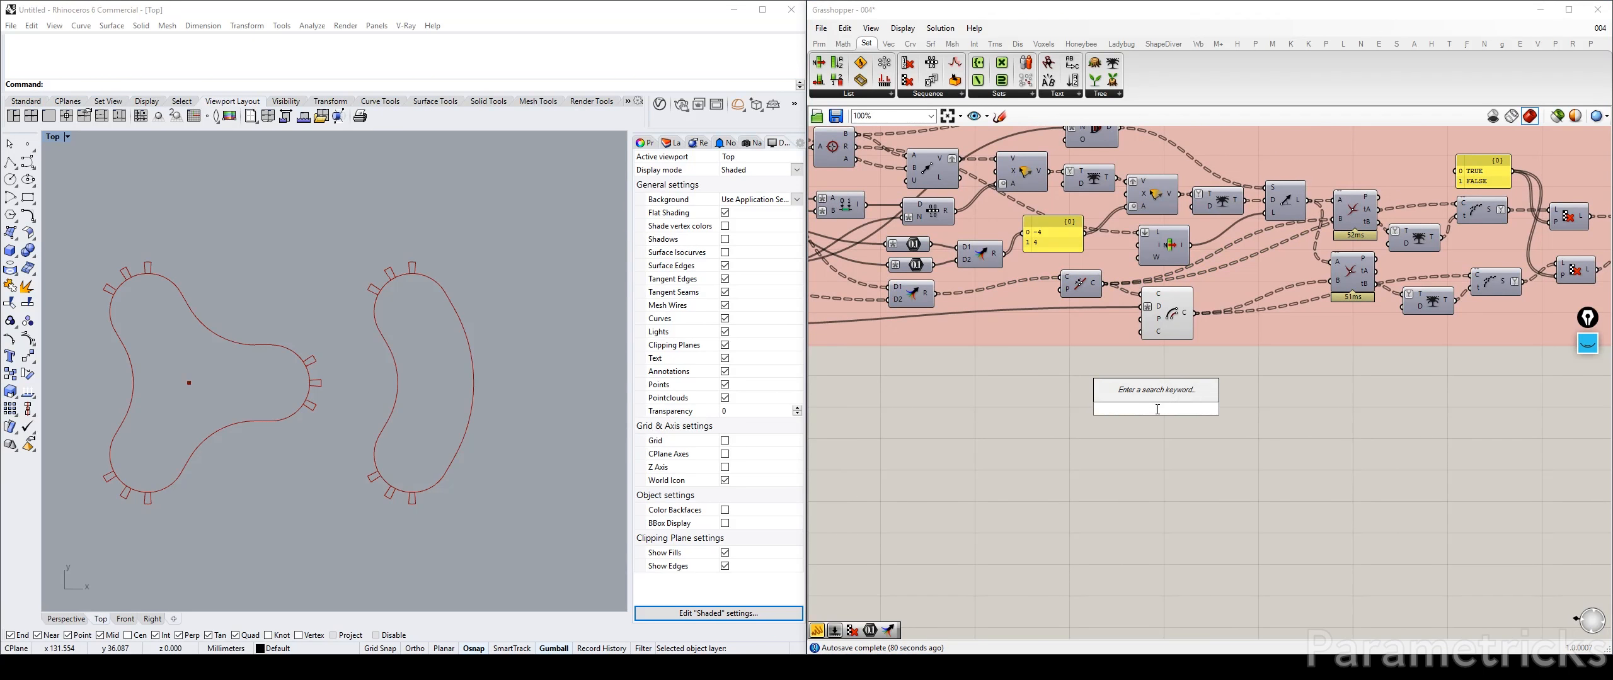
pyautogui.write('fillet')
pyautogui.press('Return')
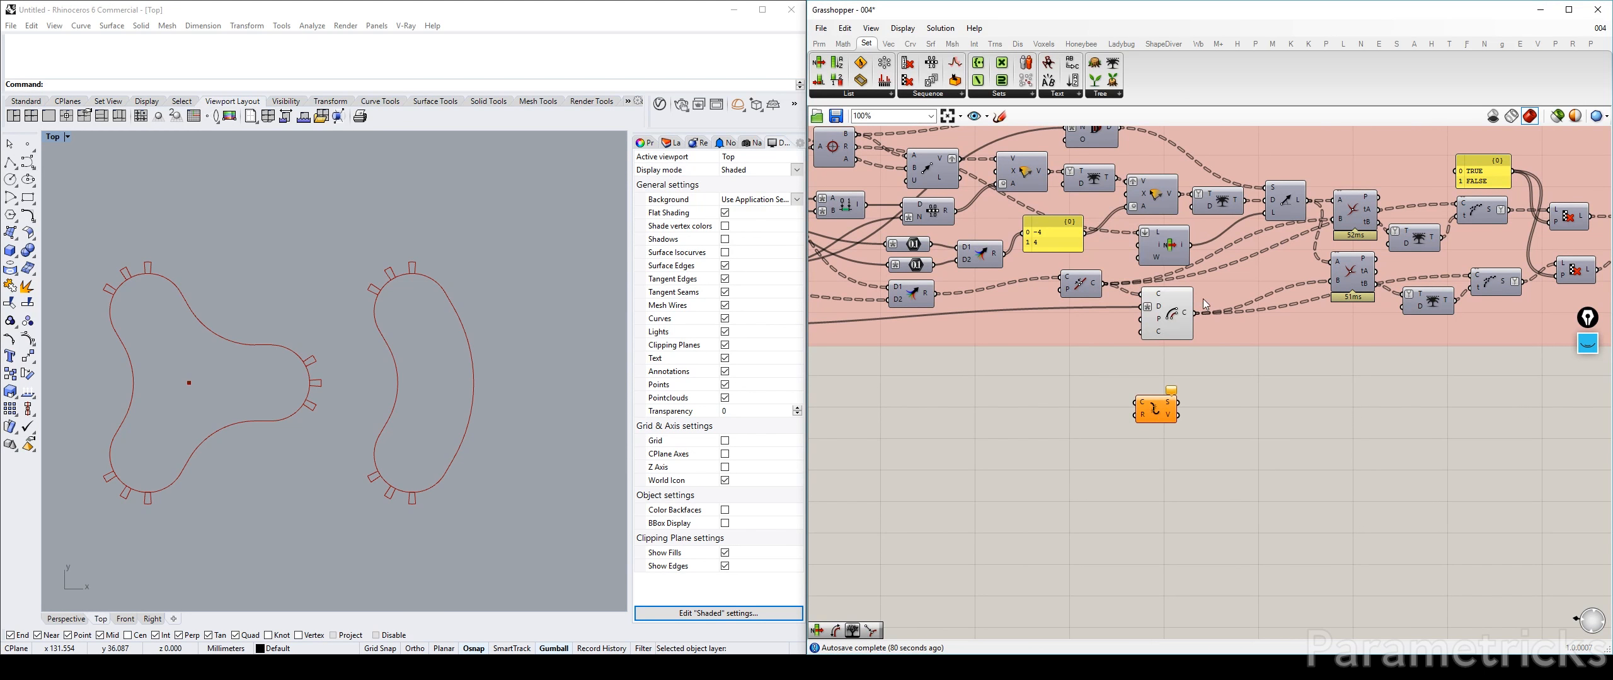
pyautogui.scroll(-3, 406, 349)
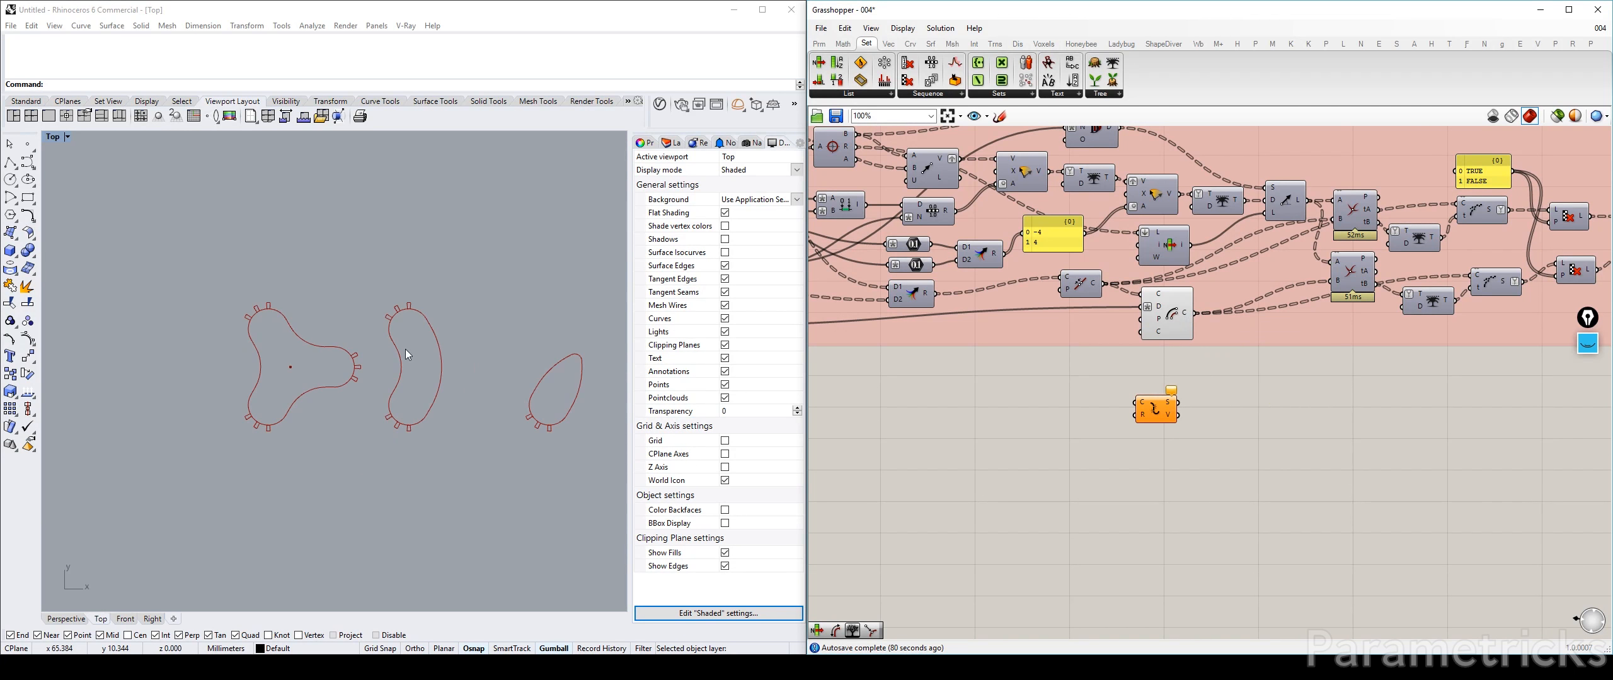
pyautogui.moveTo(1196, 315); pyautogui.dragTo(1233, 378)
# Examine the Explode vertices on the inner outlines and compare them with the highlighted Curvature circles.
pyautogui.click(958, 392)
pyautogui.doubleClick(1078, 401)
pyautogui.moveTo(954, 380); pyautogui.dragTo(1059, 440, button='right')
pyautogui.click(874, 203)
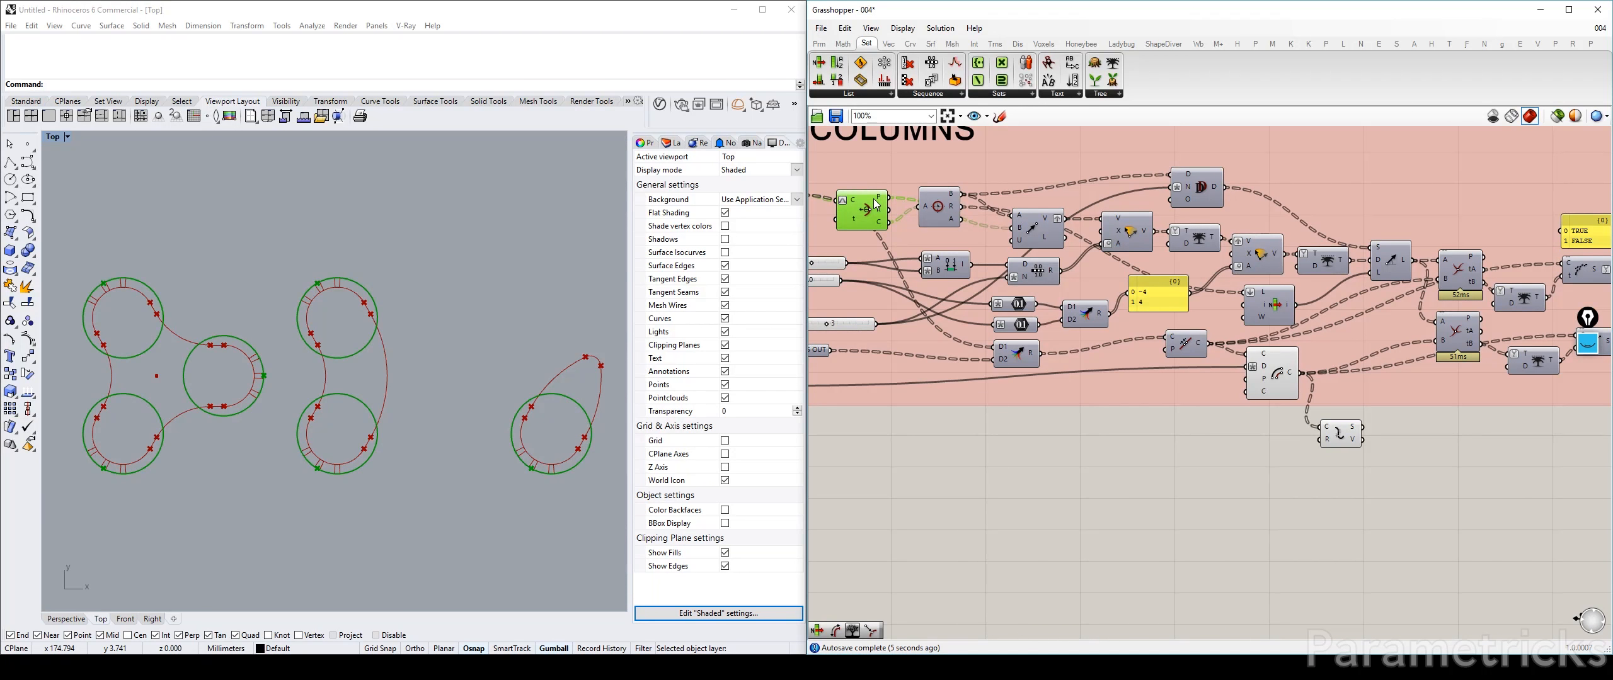
pyautogui.doubleClick(1083, 520)
pyautogui.moveTo(1261, 486); pyautogui.dragTo(1222, 443, button='right')
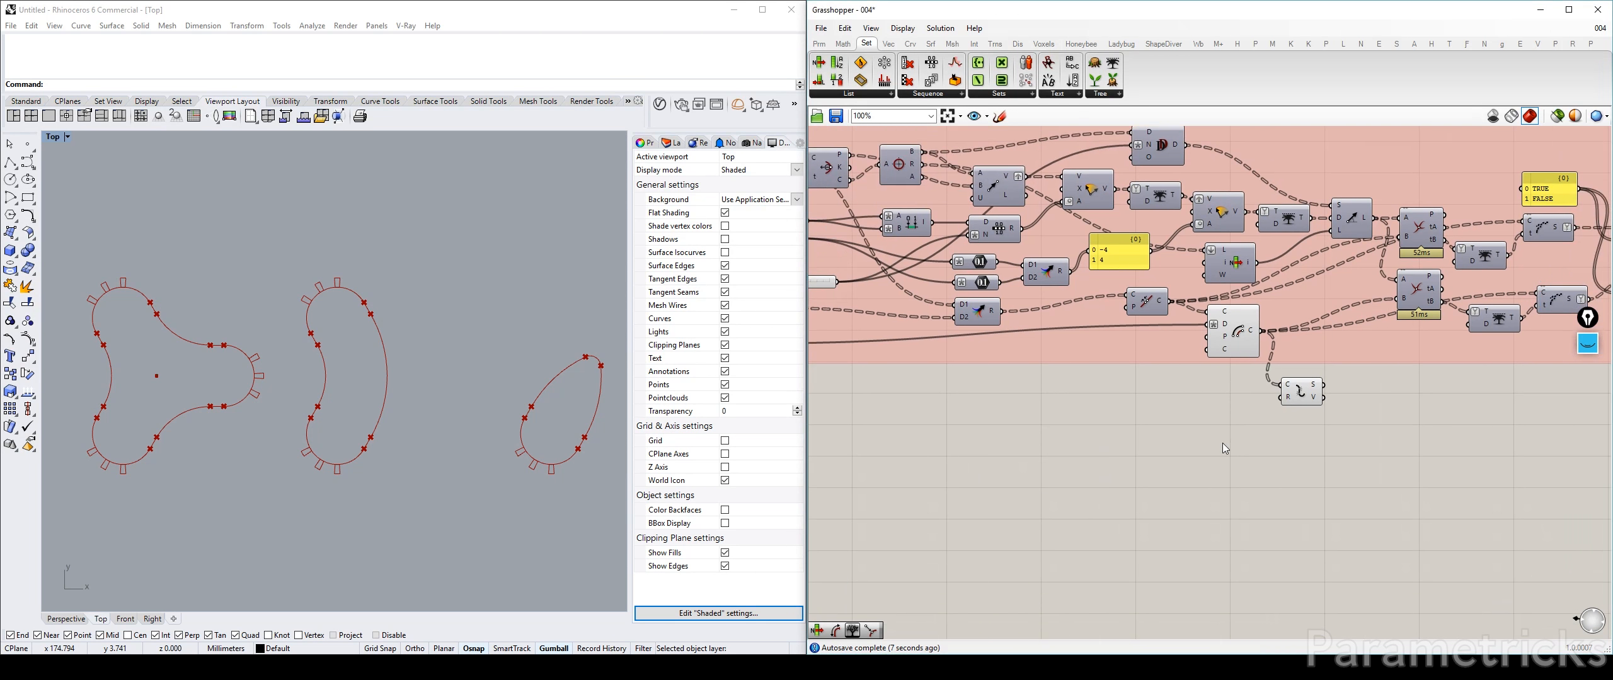
# Add a Closest Point component below the Main Columns group.
pyautogui.doubleClick(1222, 443)
pyautogui.write('point')
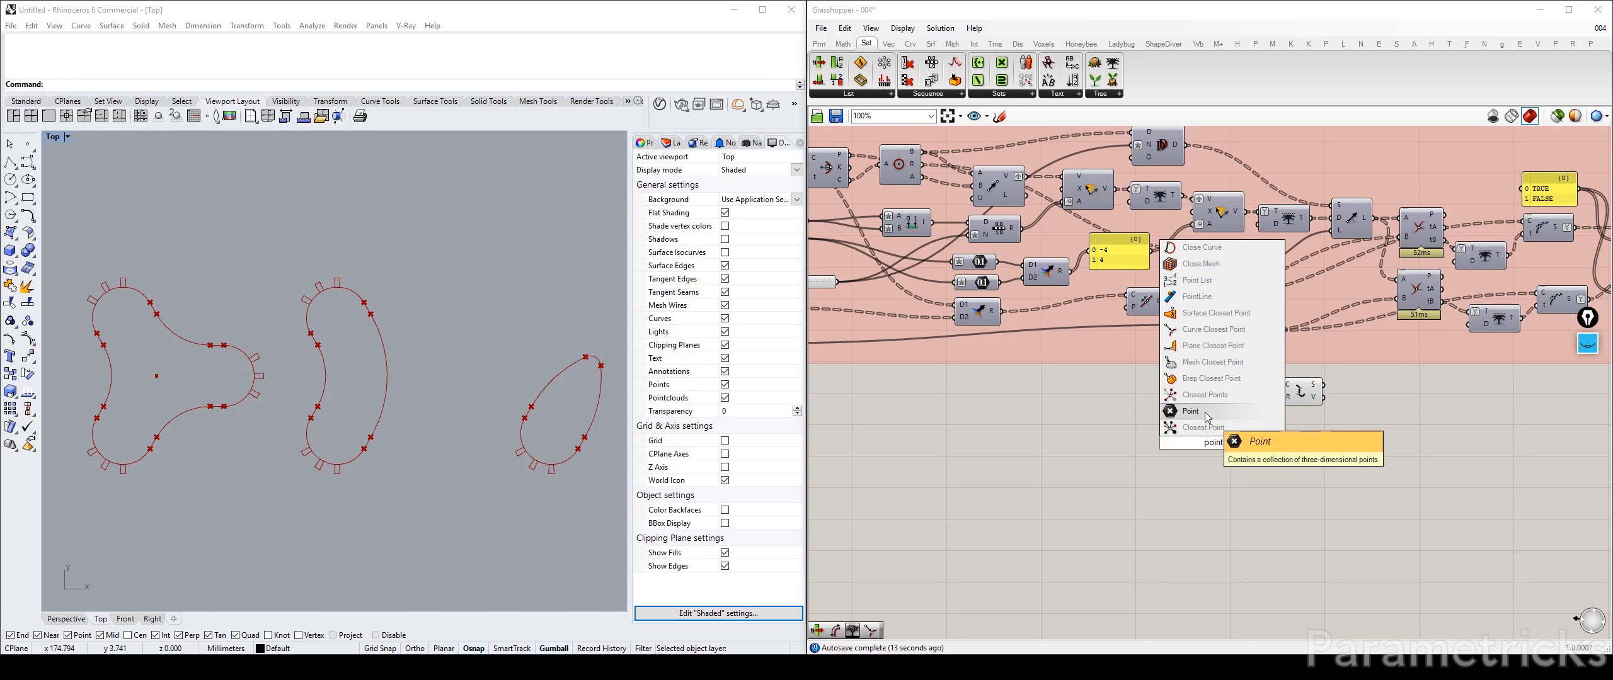
pyautogui.click(1214, 428)
pyautogui.moveTo(1214, 427); pyautogui.dragTo(1108, 398, button='right')
# Toggle the Curvature component's preview to examine its circles, and highlight the Explode component below the group.
pyautogui.doubleClick(1066, 382)
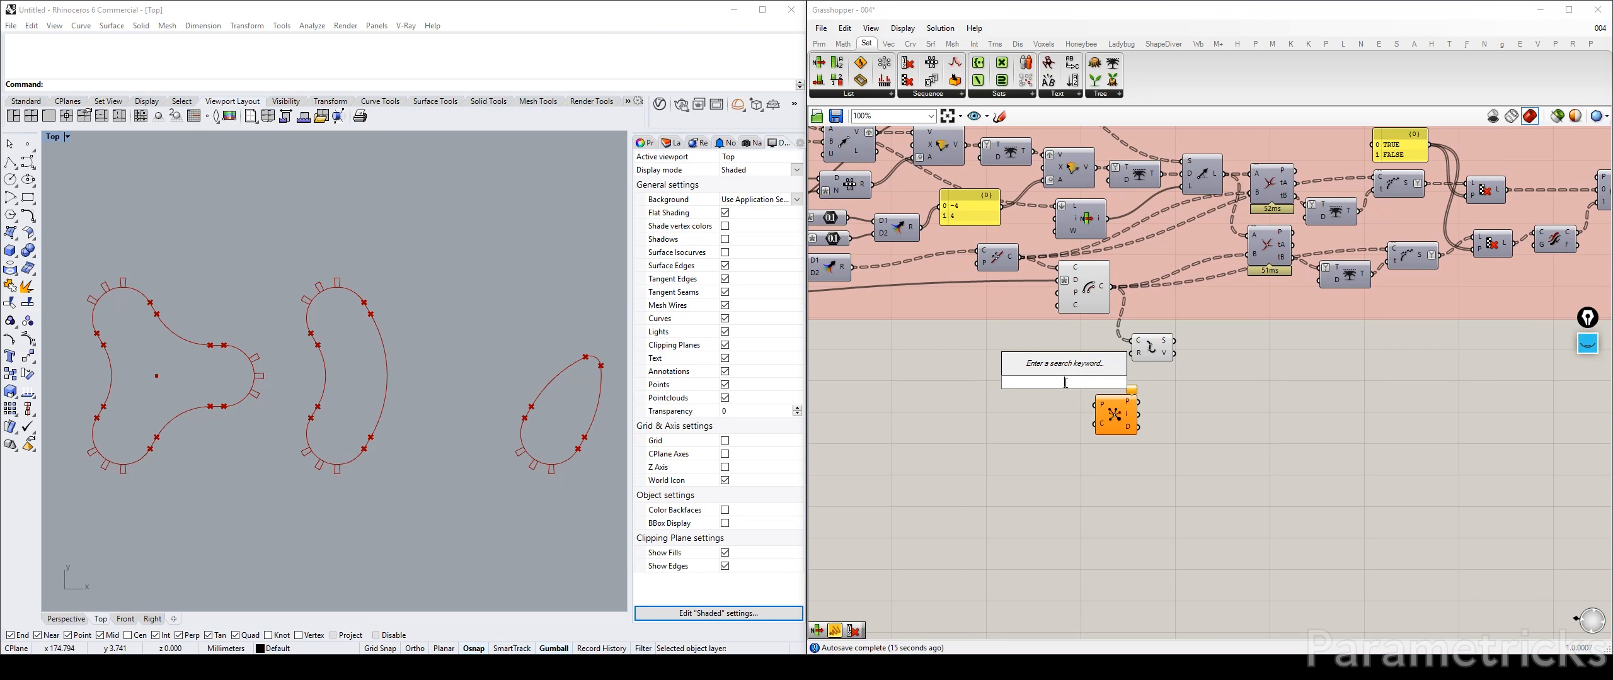
pyautogui.scroll(2, 266, 363)
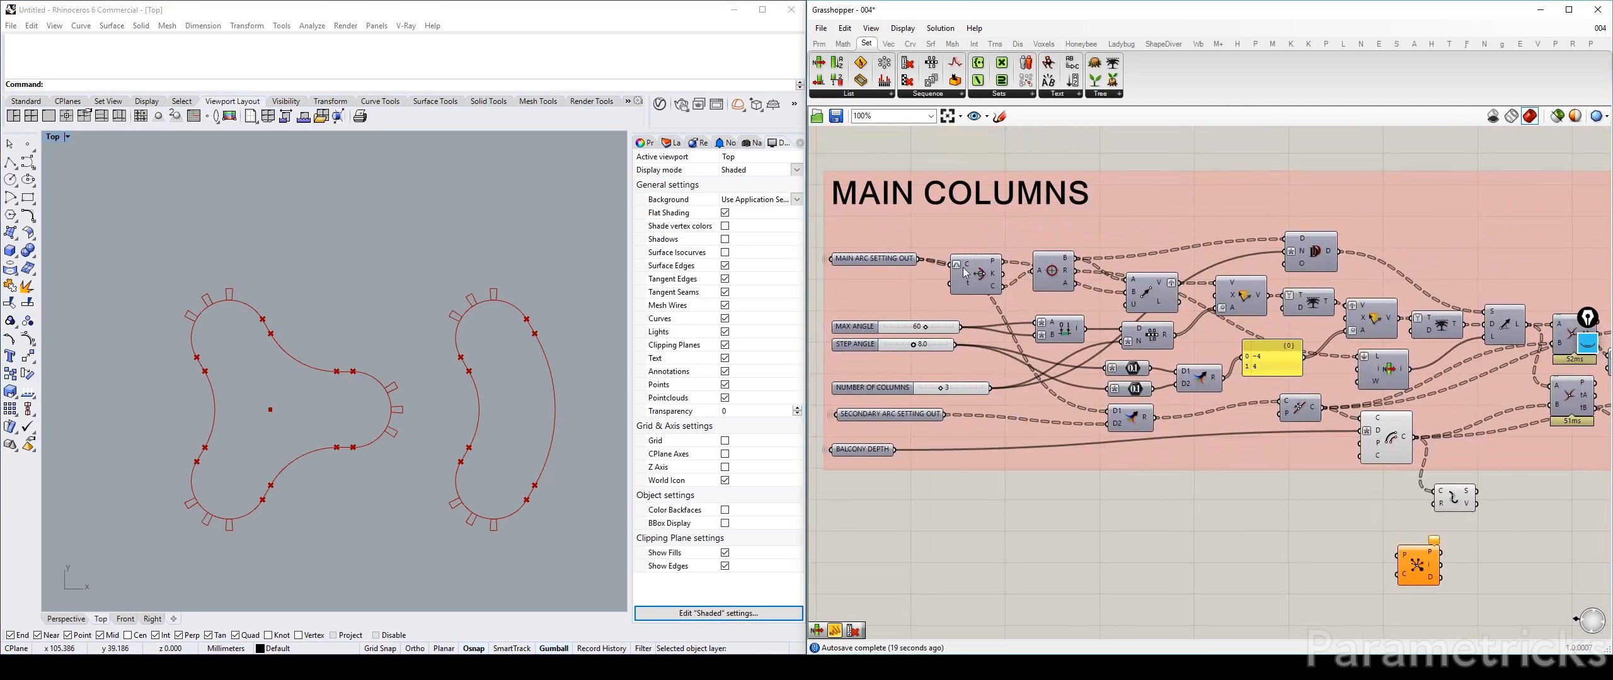
pyautogui.click(969, 275)
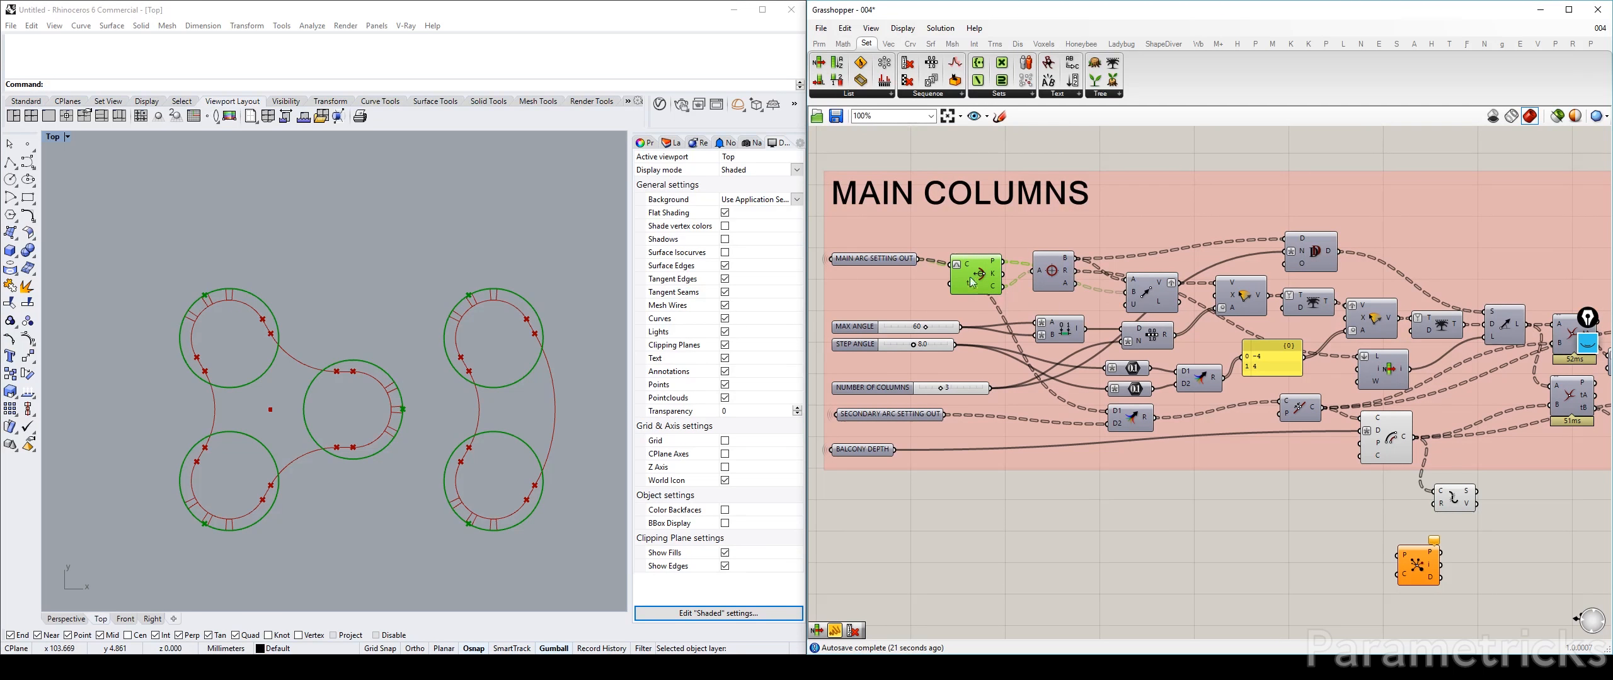
pyautogui.hotkey('ctrl', 'q')
pyautogui.moveTo(1475, 496); pyautogui.dragTo(1176, 380, button='right')
pyautogui.scroll(3, 1179, 386)
pyautogui.click(1143, 384)
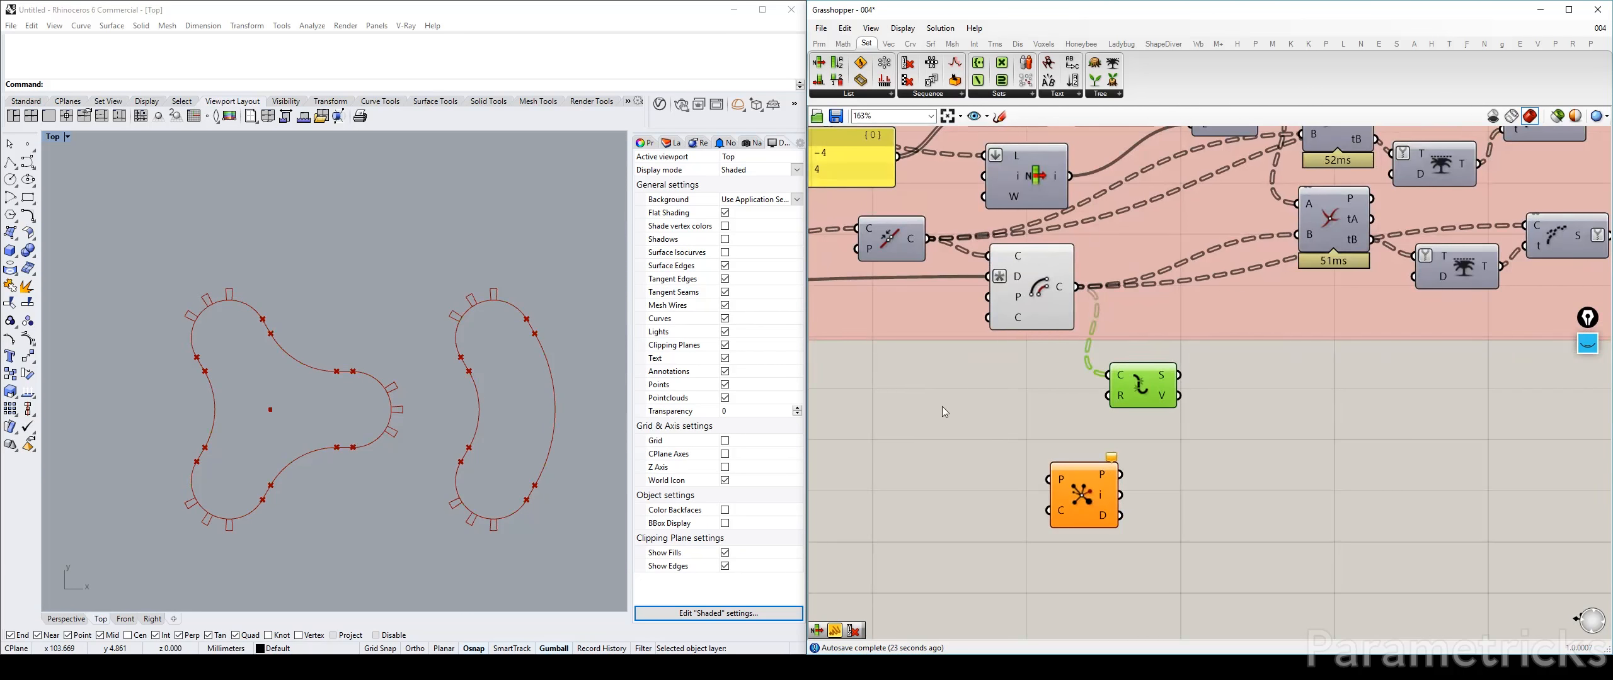
# Add an Evaluate Curve component beside Explode and feed the exploded segments into its curve input.
pyautogui.doubleClick(942, 406)
pyautogui.write('crv eval')
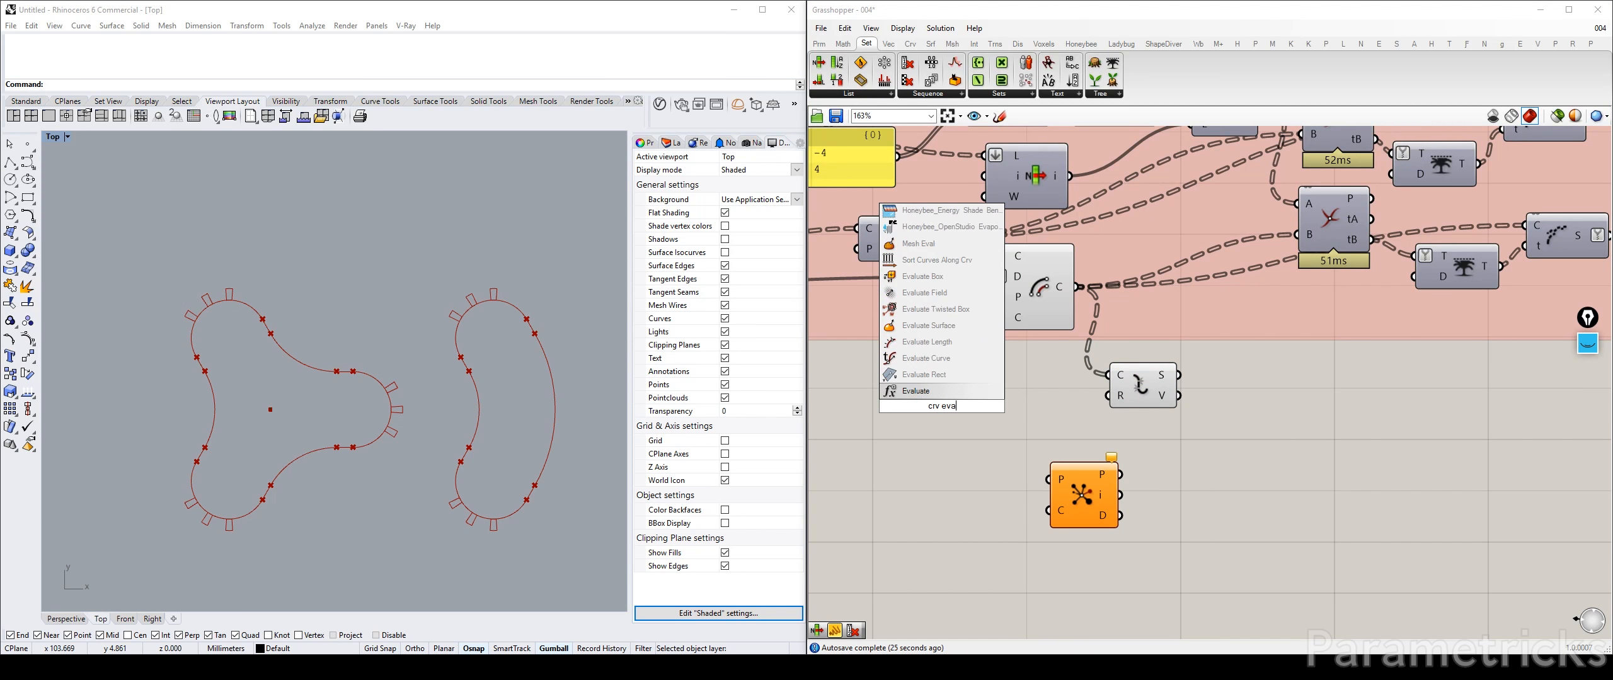
pyautogui.click(950, 381)
pyautogui.moveTo(950, 390); pyautogui.dragTo(1303, 408)
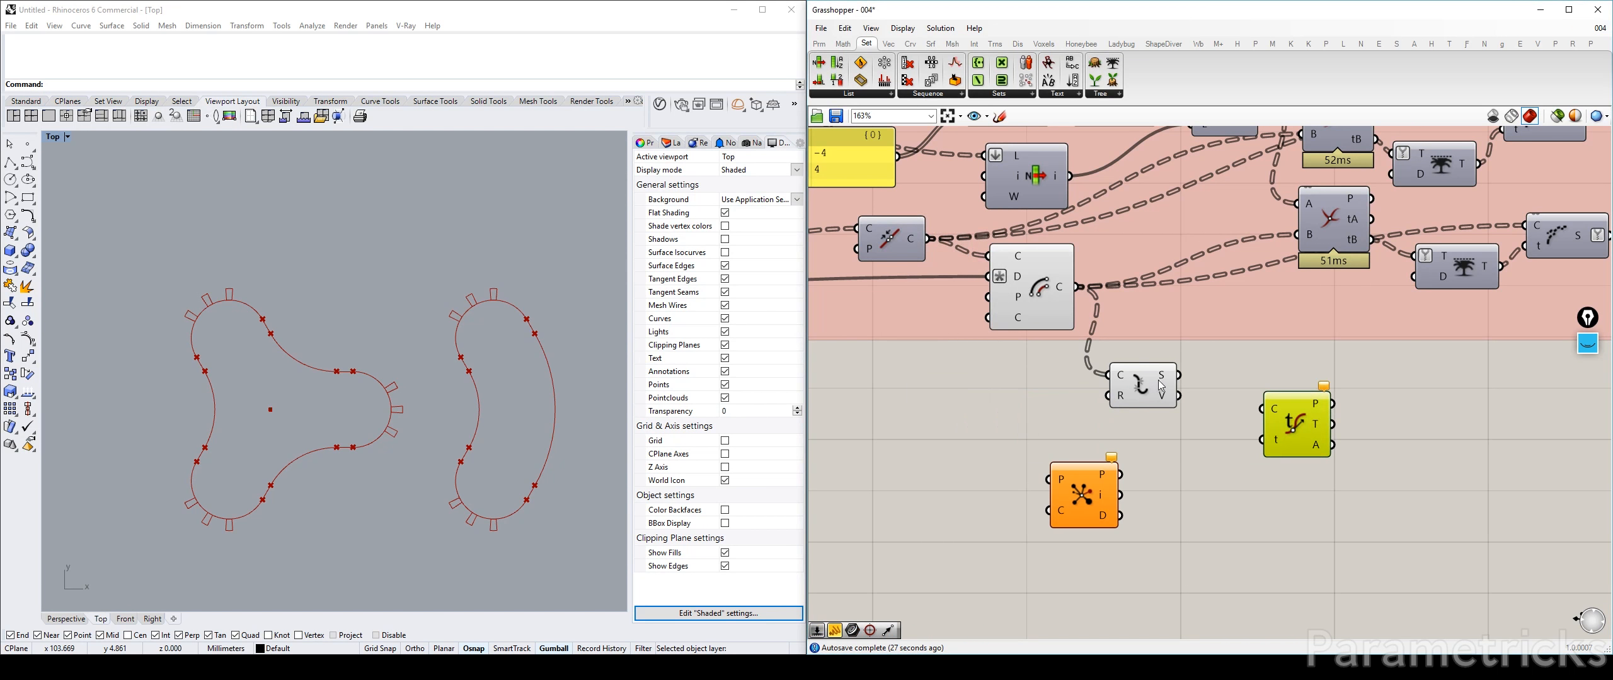
pyautogui.moveTo(1179, 375); pyautogui.dragTo(1226, 374)
pyautogui.click(1152, 383)
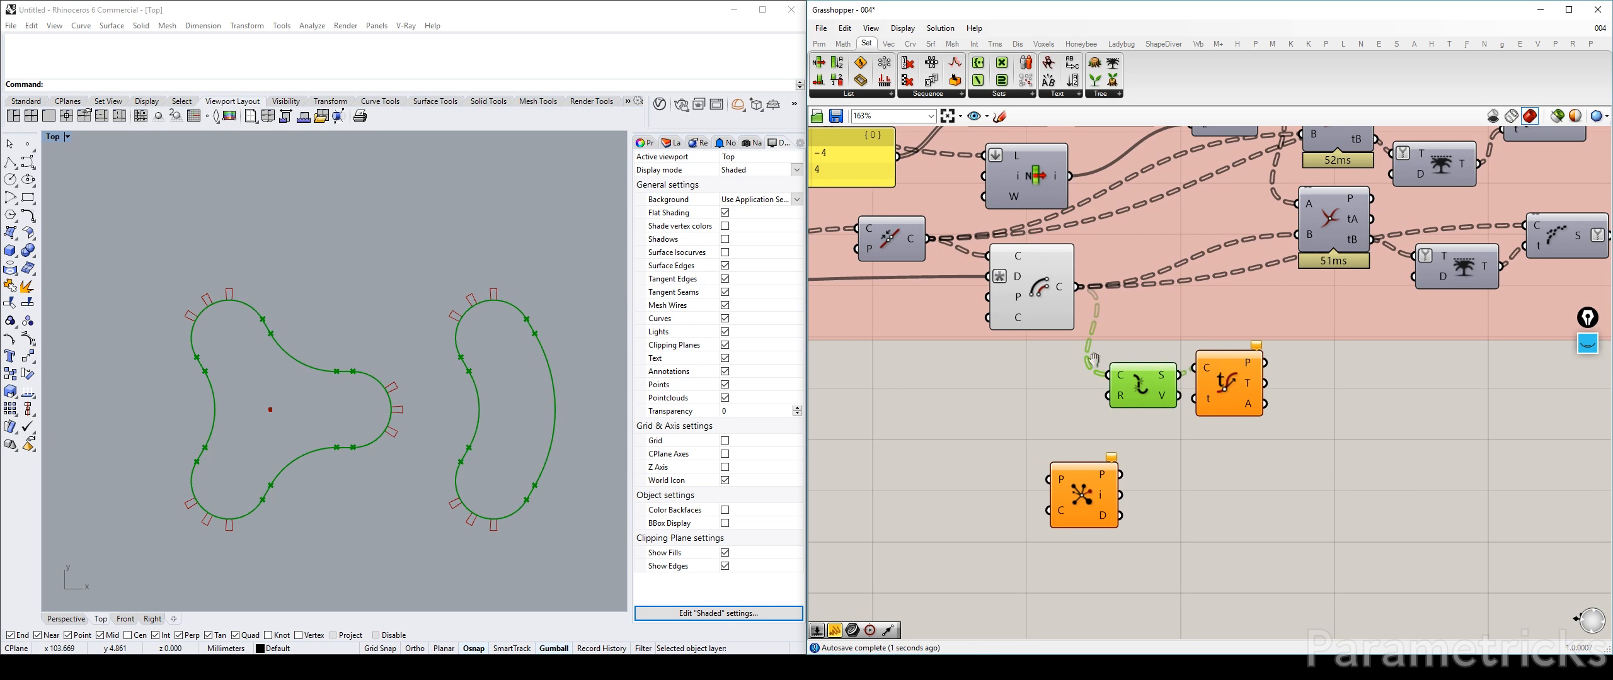
pyautogui.moveTo(1089, 355); pyautogui.dragTo(984, 343, button='right')
pyautogui.moveTo(1134, 352); pyautogui.dragTo(1146, 373)
# Reparameterize the Evaluate Curve component's curve input and set its parameter t to 0.5.
pyautogui.rightClick(1122, 378)
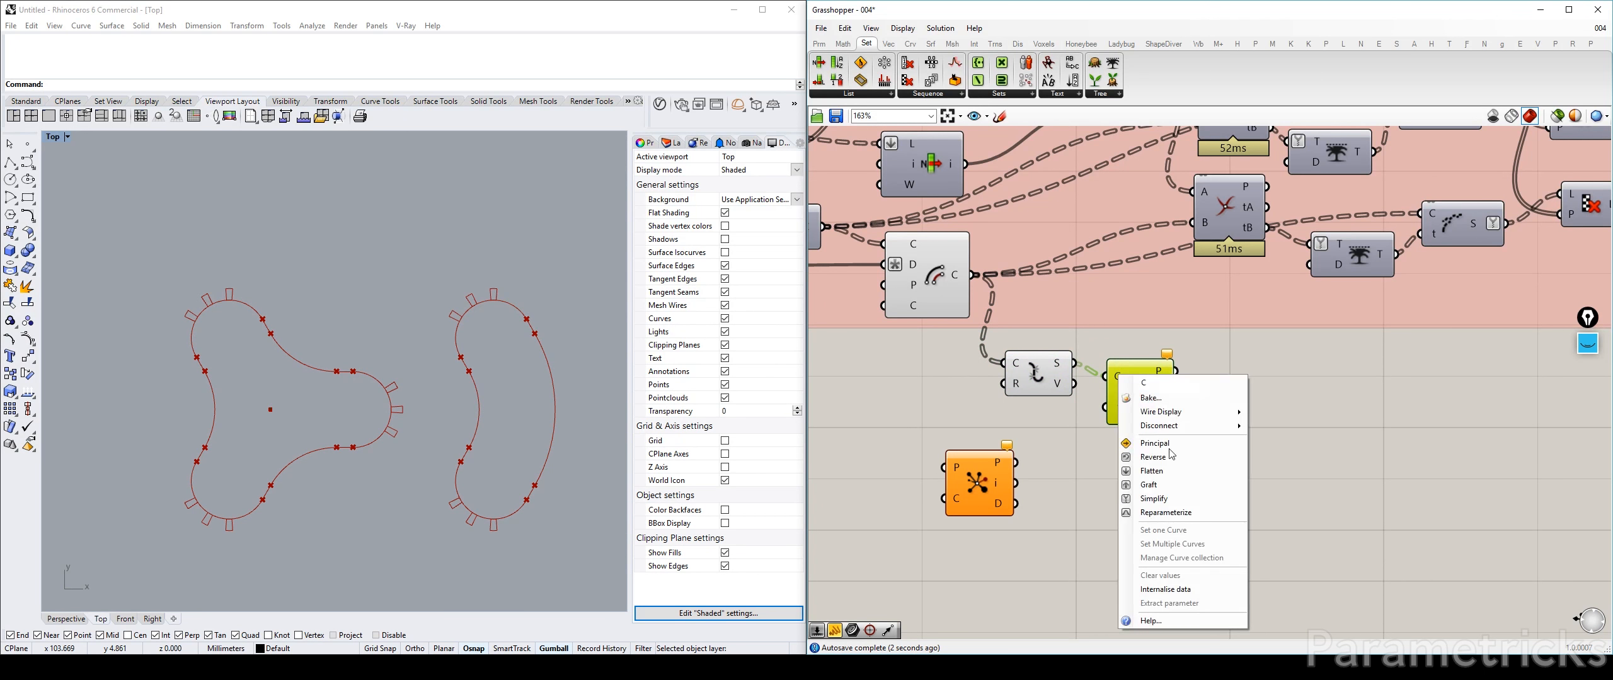
pyautogui.click(1159, 514)
pyautogui.rightClick(1118, 408)
pyautogui.moveTo(1182, 555)
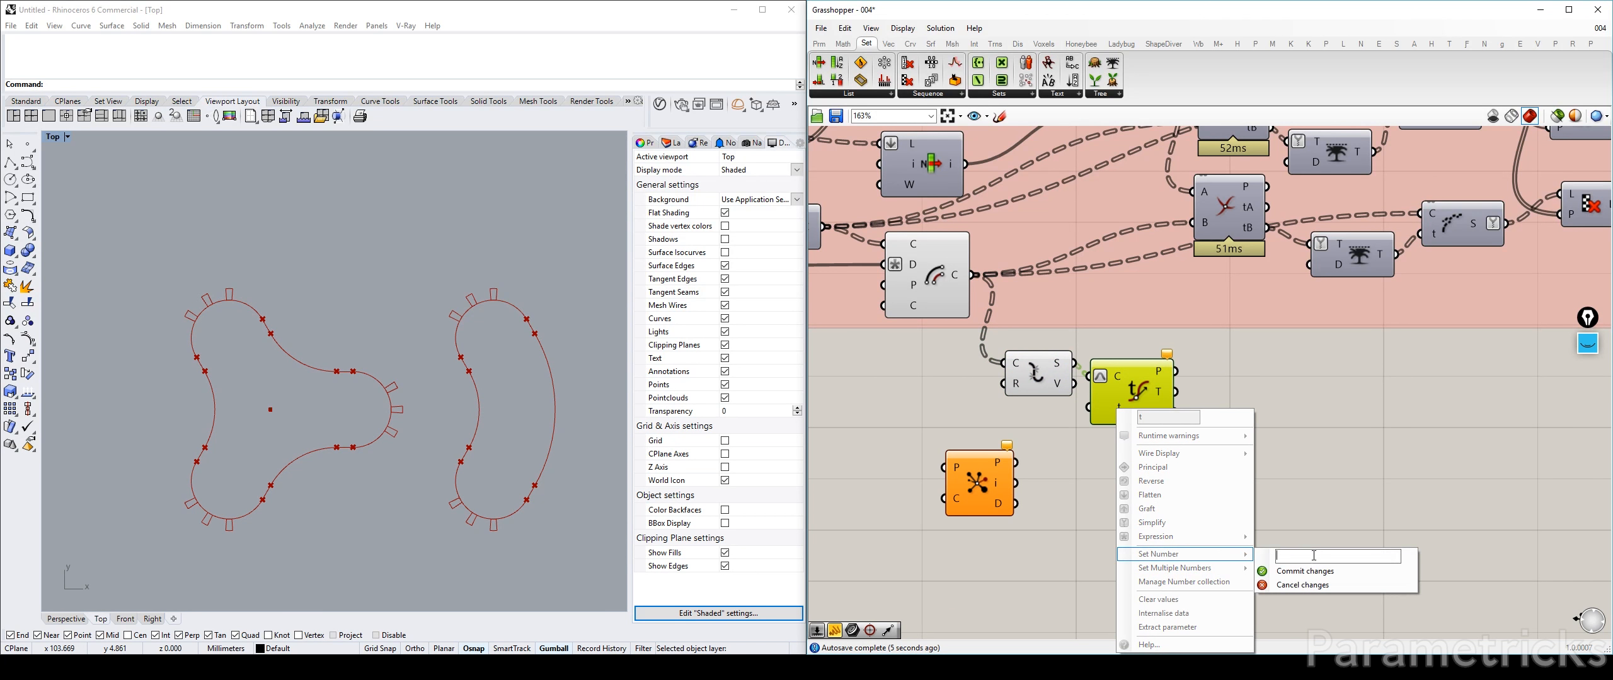
pyautogui.write('0.5')
pyautogui.press('Return')
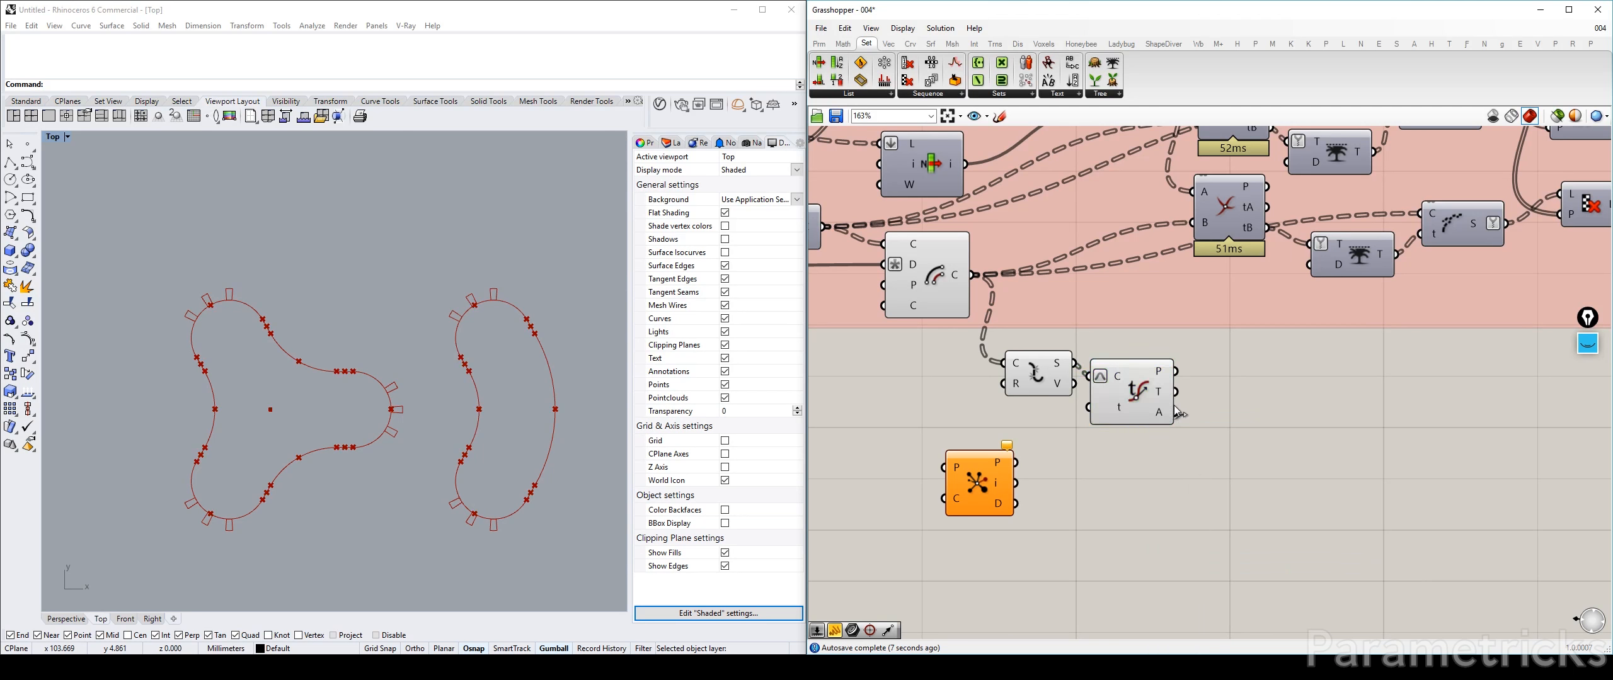
# Hide the Explode preview and place the Closest Point component beside Evaluate Curve.
pyautogui.moveTo(1164, 388)
pyautogui.mouseDown()
pyautogui.moveTo(1069, 389)
pyautogui.moveTo(1165, 381)
pyautogui.mouseUp()
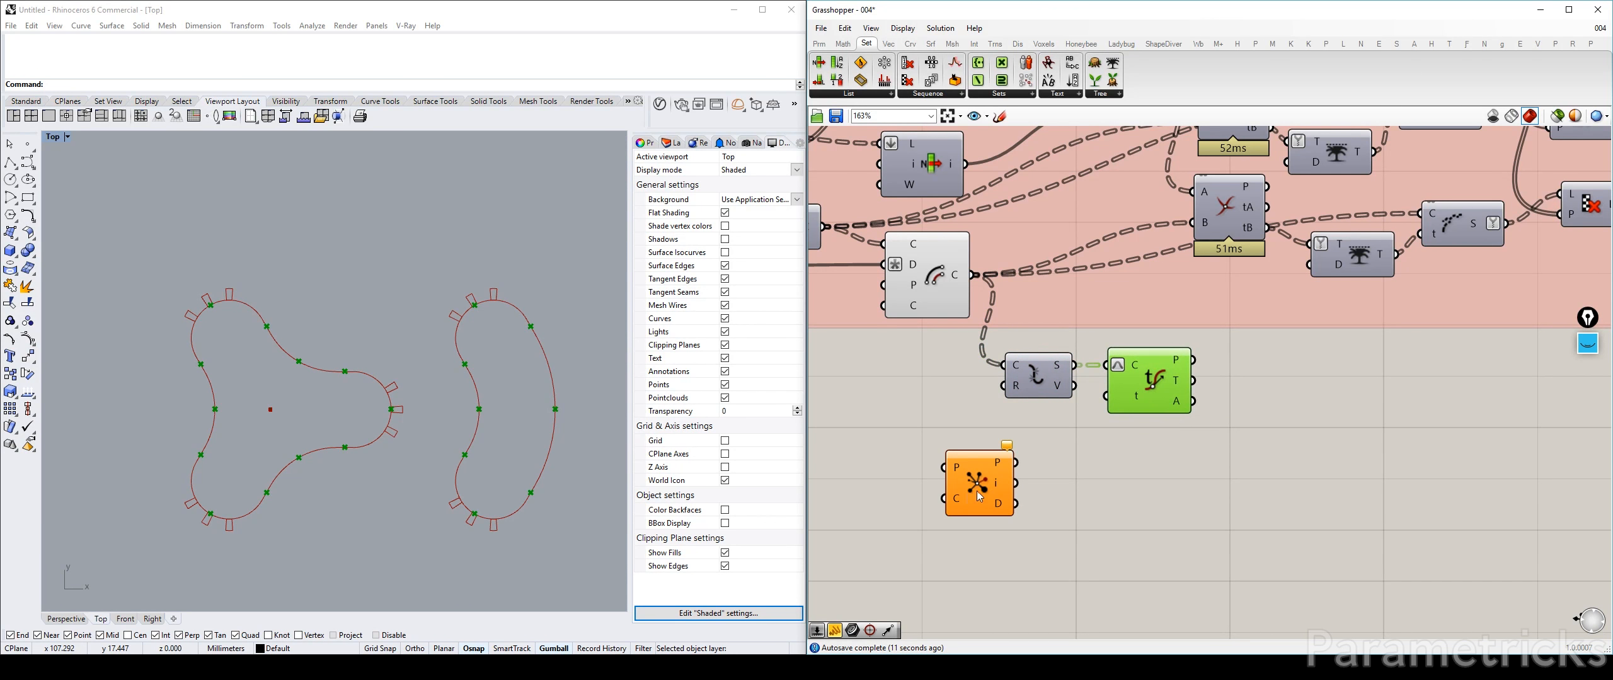
pyautogui.moveTo(973, 498); pyautogui.dragTo(1273, 410)
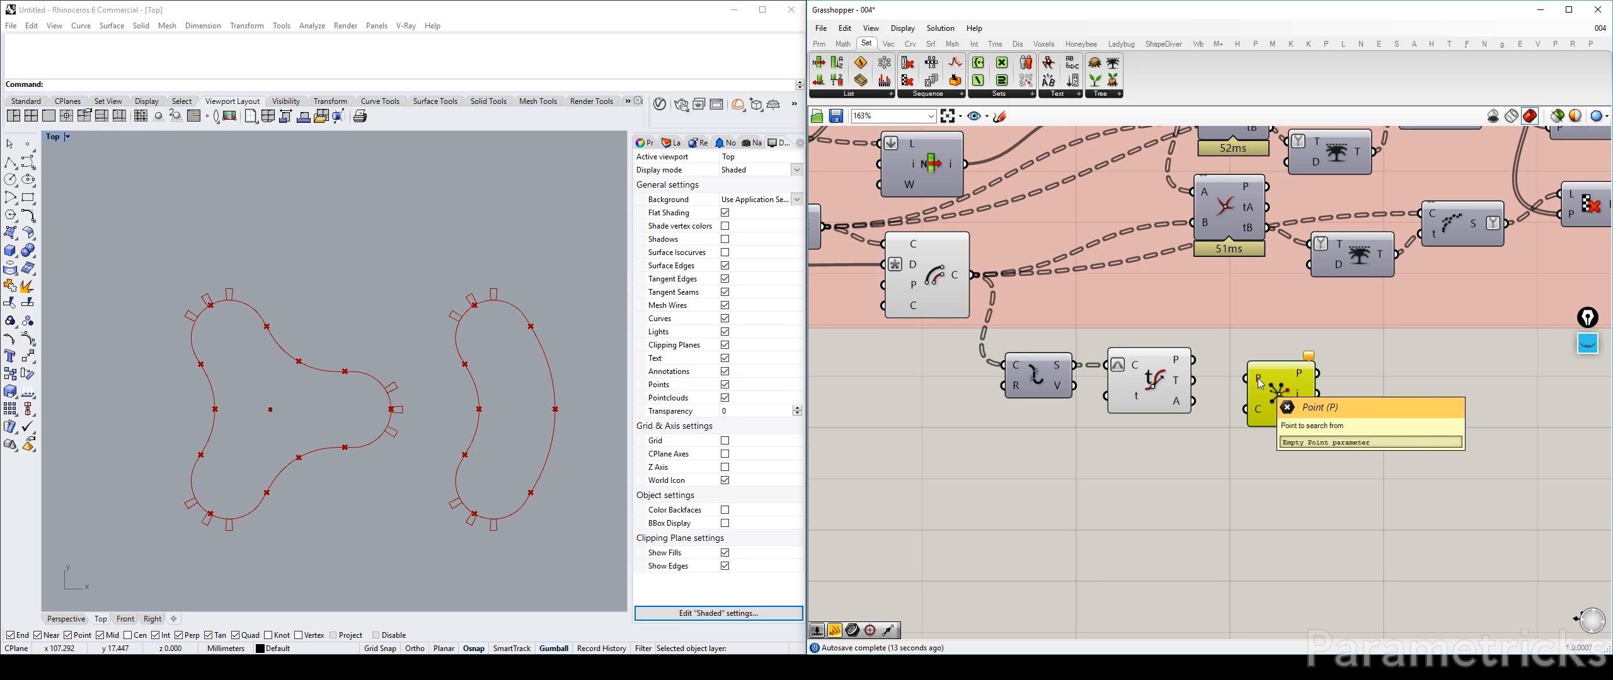
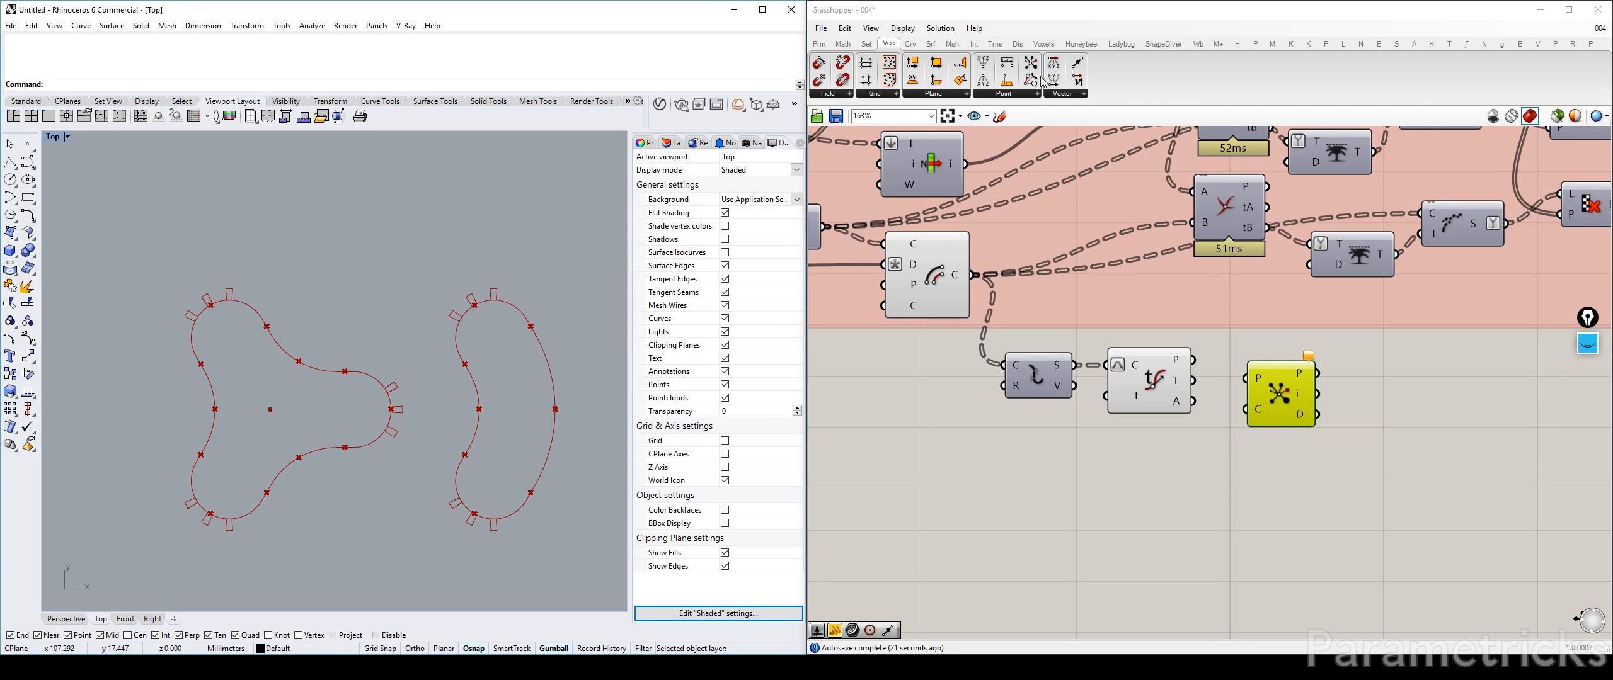
pyautogui.click(1020, 94)
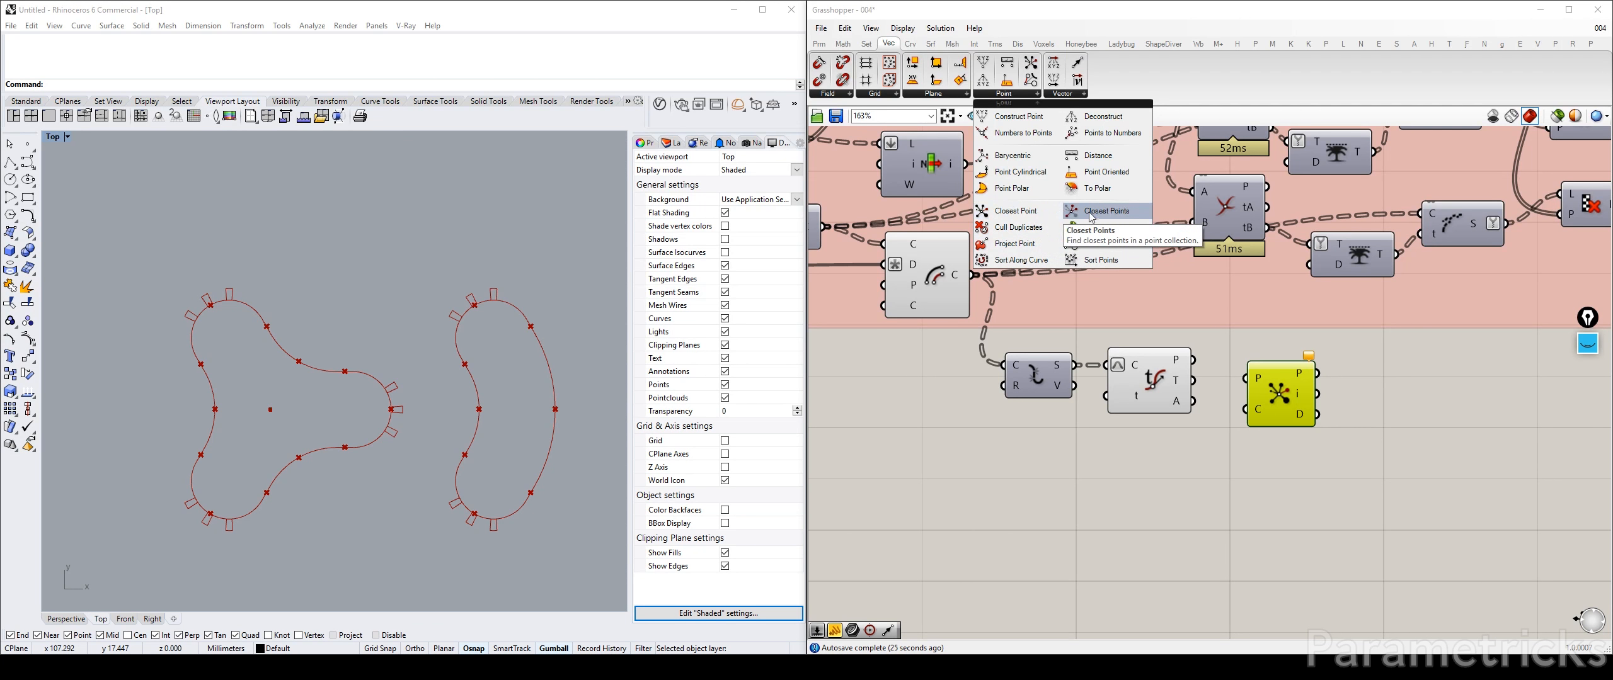
pyautogui.scroll(2, 1292, 388)
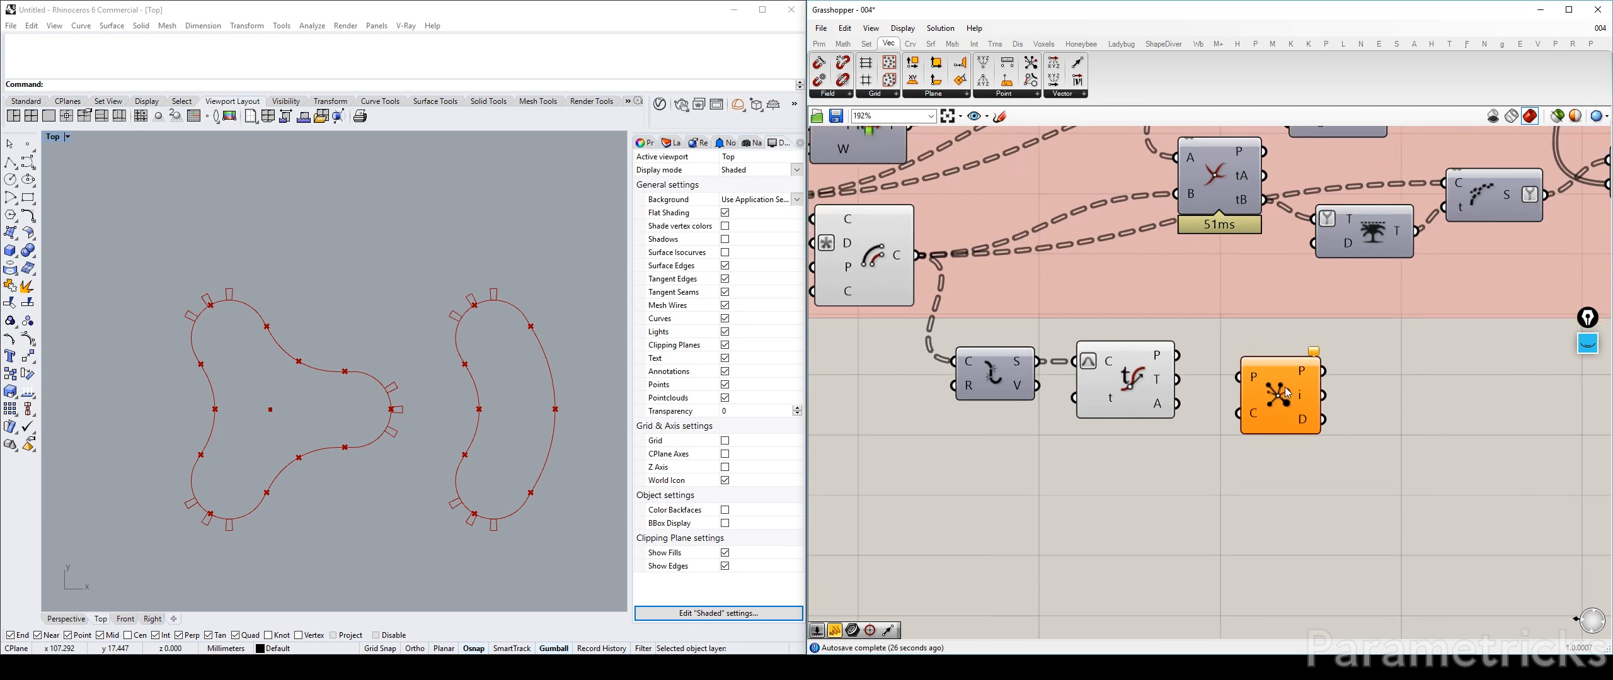
pyautogui.click(968, 93)
pyautogui.moveTo(1111, 221); pyautogui.dragTo(1273, 493)
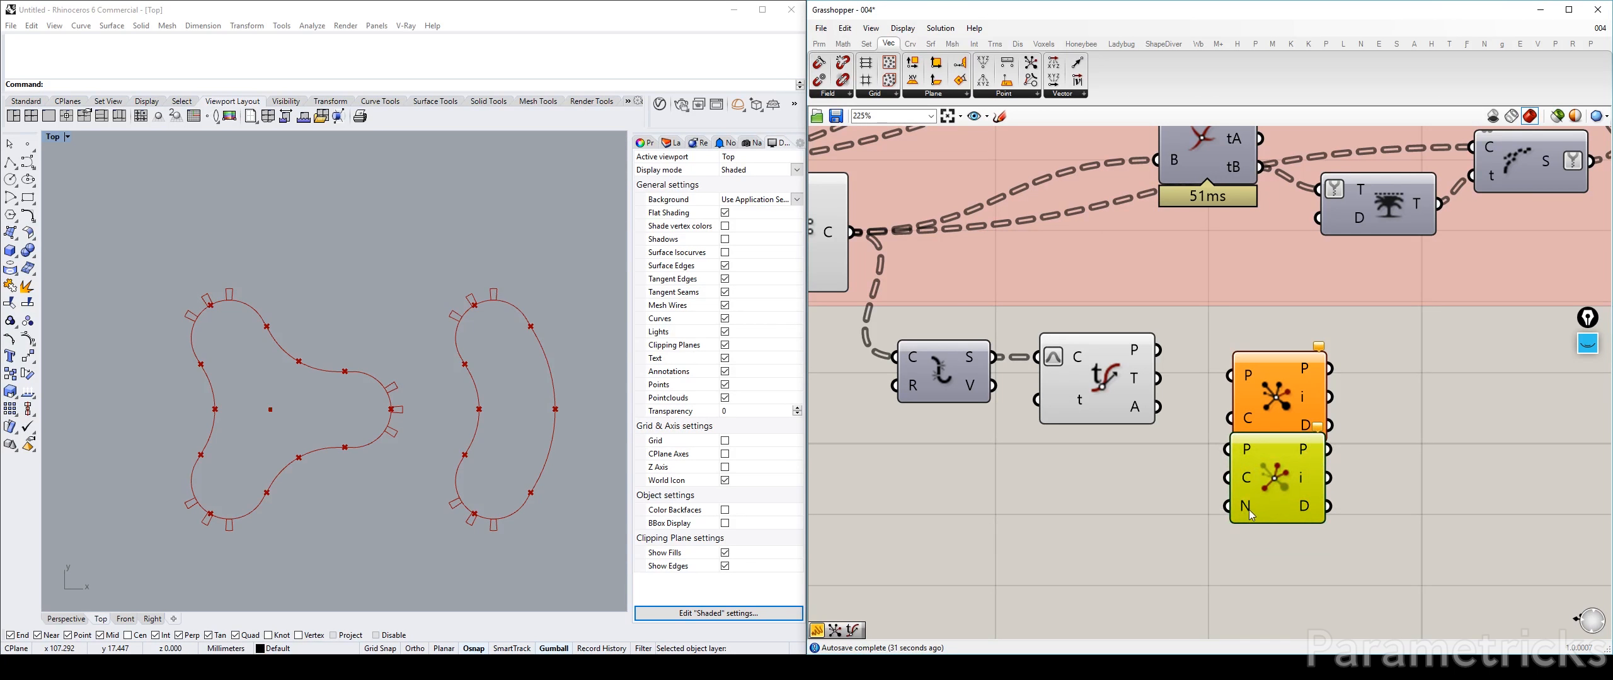
pyautogui.press('Delete')
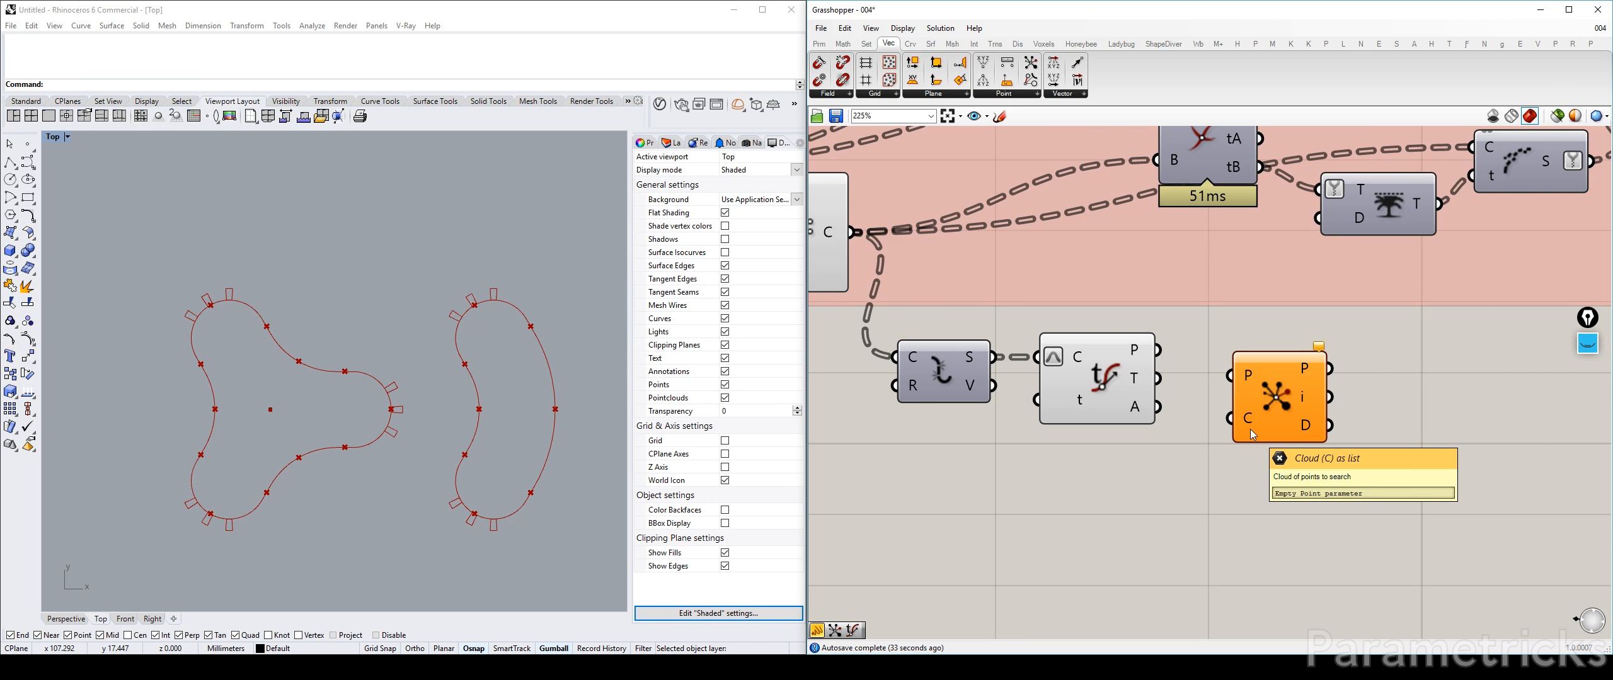
# Connect the Curvature points to Closest Point's point input and the Evaluate Curve points to its cloud input.
pyautogui.moveTo(1263, 395); pyautogui.dragTo(1244, 368)
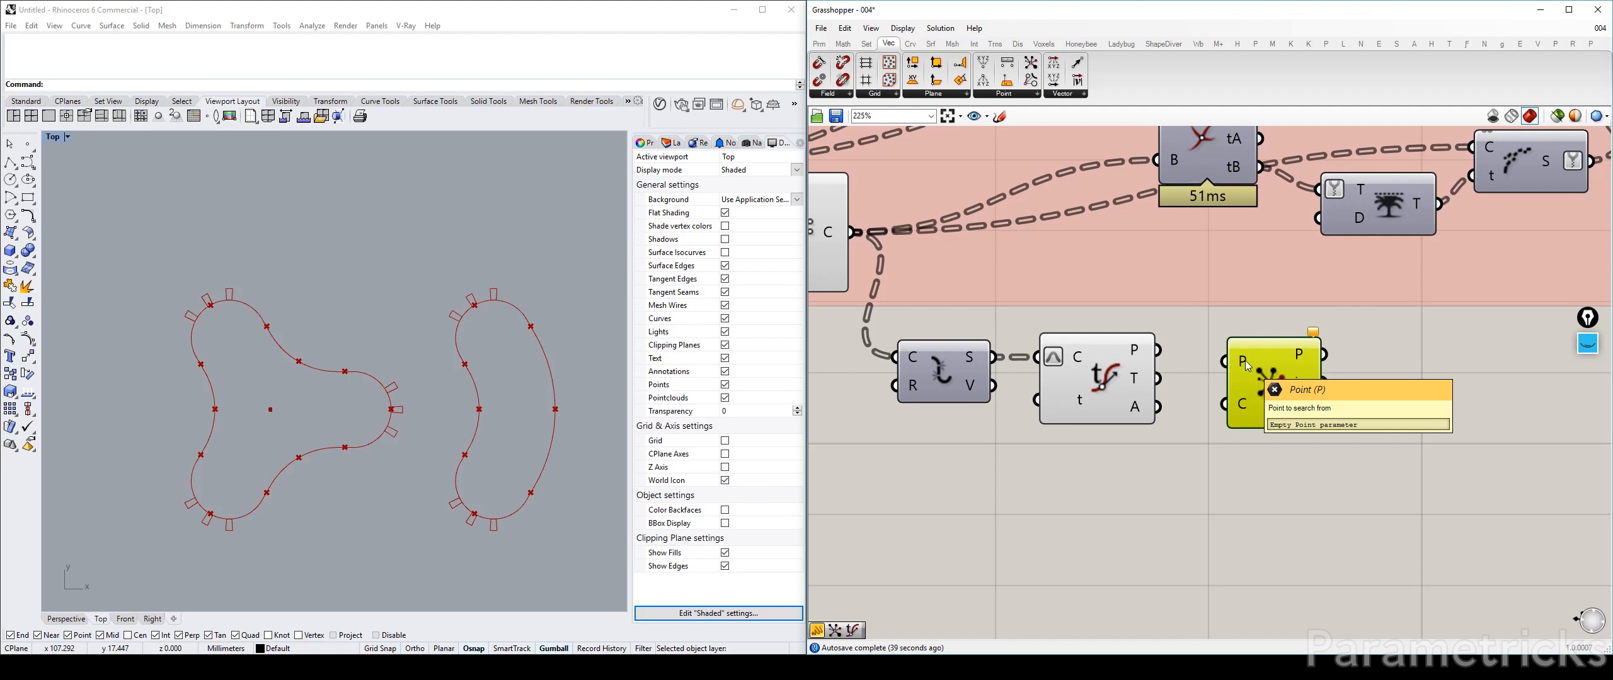
pyautogui.scroll(-6, 1247, 366)
pyautogui.scroll(1, 1260, 372)
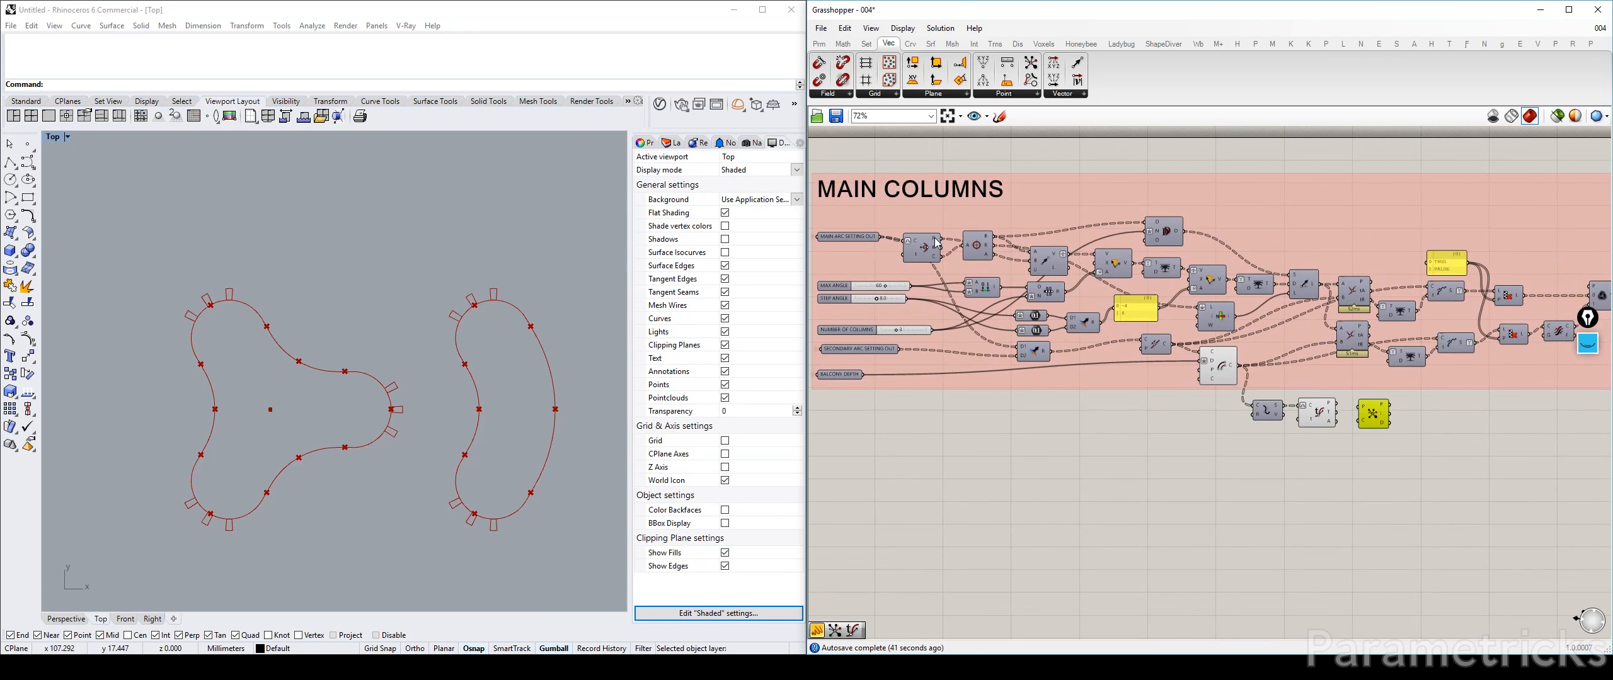
pyautogui.scroll(7, 1271, 378)
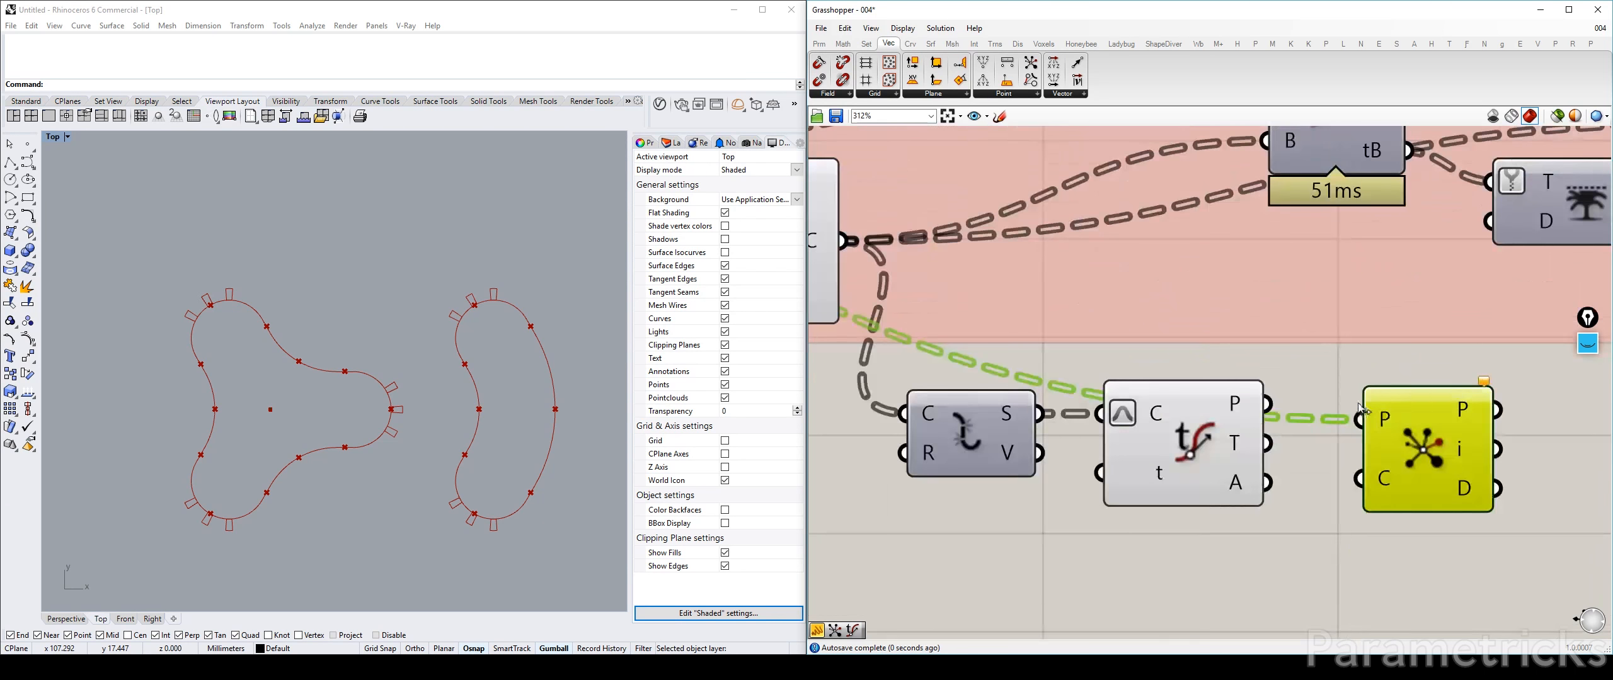
pyautogui.click(1235, 416)
pyautogui.scroll(-2, 1296, 433)
pyautogui.scroll(-4, 1296, 434)
pyautogui.moveTo(1118, 498); pyautogui.dragTo(1361, 423)
# Place an empty panel beside the Closest Point component.
pyautogui.doubleClick(1366, 464)
pyautogui.write('panel')
pyautogui.press('Return')
pyautogui.scroll(2, 1366, 464)
pyautogui.moveTo(1303, 399); pyautogui.dragTo(968, 303, button='right')
# Highlight the Closest Point and Explode components to check which segment midpoints are matched in the Top viewport.
pyautogui.click(961, 308)
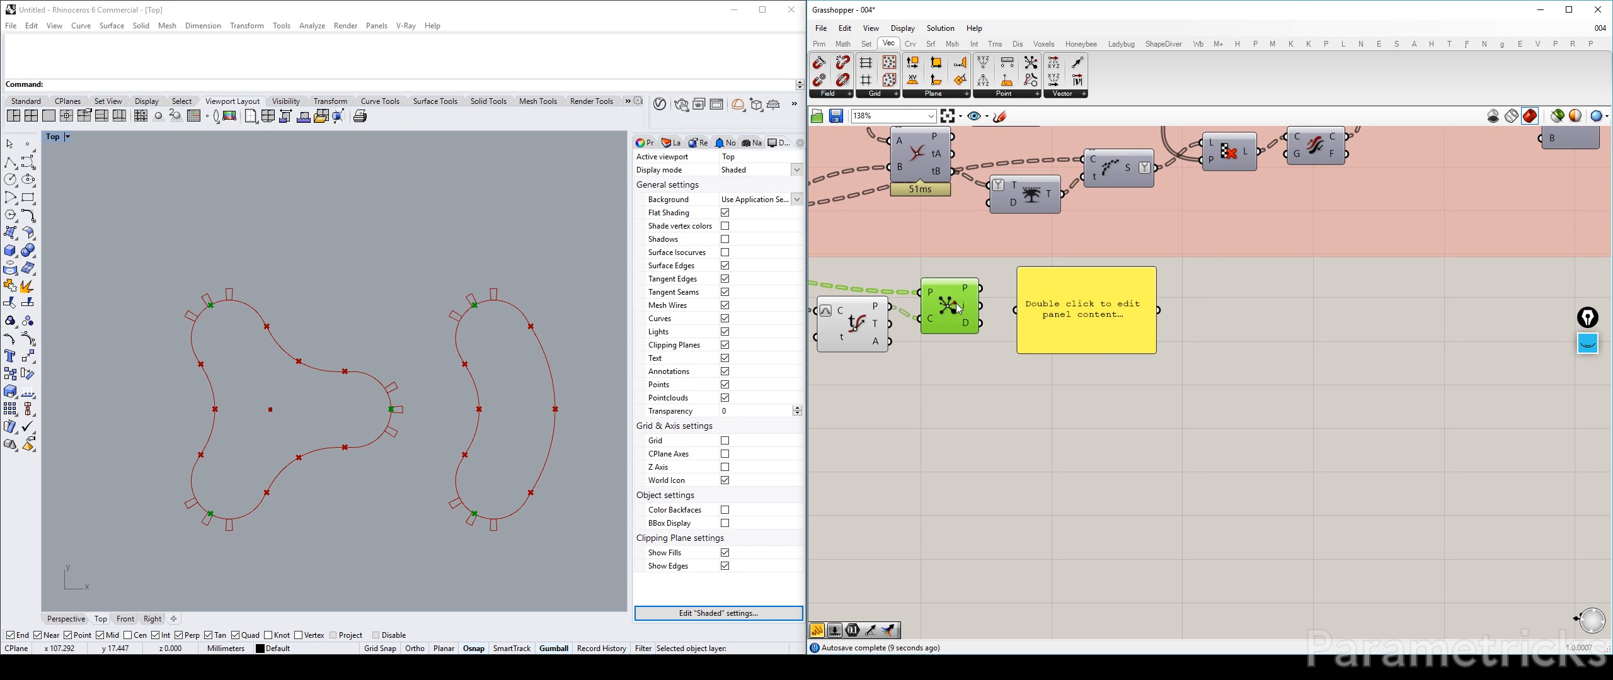
pyautogui.moveTo(951, 314); pyautogui.dragTo(1072, 368, button='right')
pyautogui.click(1087, 344)
pyautogui.scroll(2, 1071, 369)
pyautogui.scroll(-3, 1144, 378)
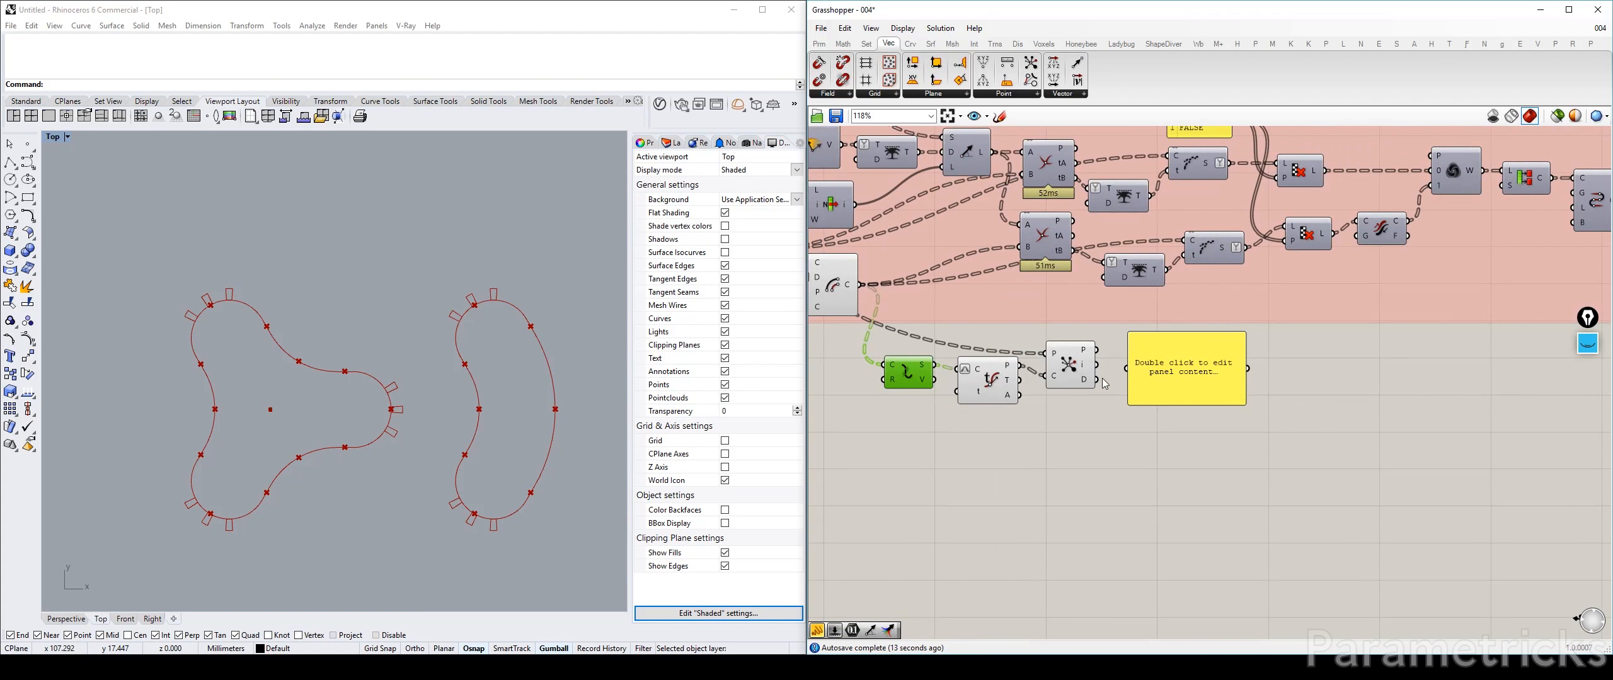
# Inspect the Closest Point output in the panel and remove the panel.
pyautogui.moveTo(1104, 381); pyautogui.dragTo(1150, 377)
pyautogui.scroll(-2, 1215, 372)
pyautogui.scroll(3, 1109, 369)
pyautogui.moveTo(1091, 364); pyautogui.dragTo(1198, 385)
pyautogui.click(1228, 358)
pyautogui.press('Delete')
# Add a Cull Index component beside Closest Point.
pyautogui.doubleClick(1213, 360)
pyautogui.write('cull')
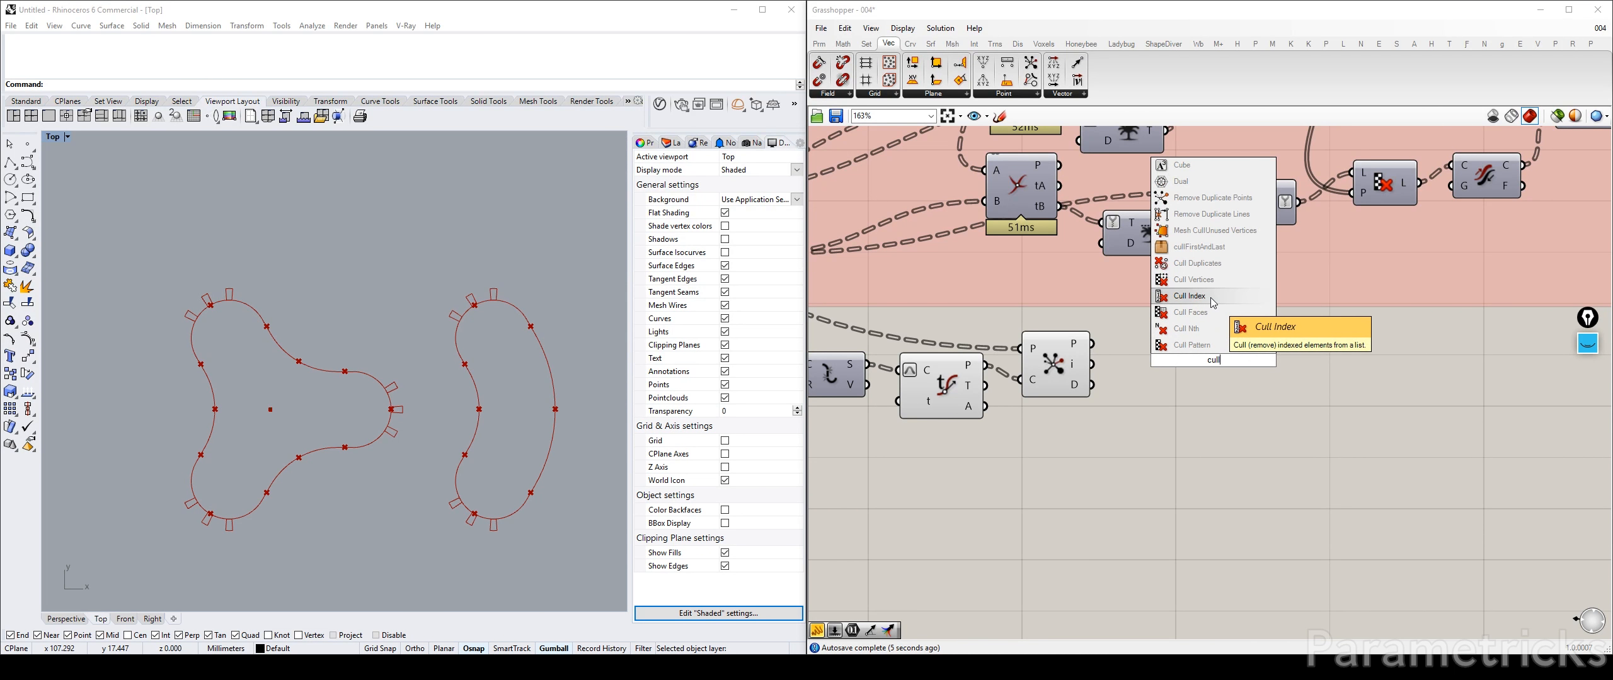
pyautogui.click(1184, 313)
pyautogui.moveTo(1066, 349); pyautogui.dragTo(1189, 310, button='right')
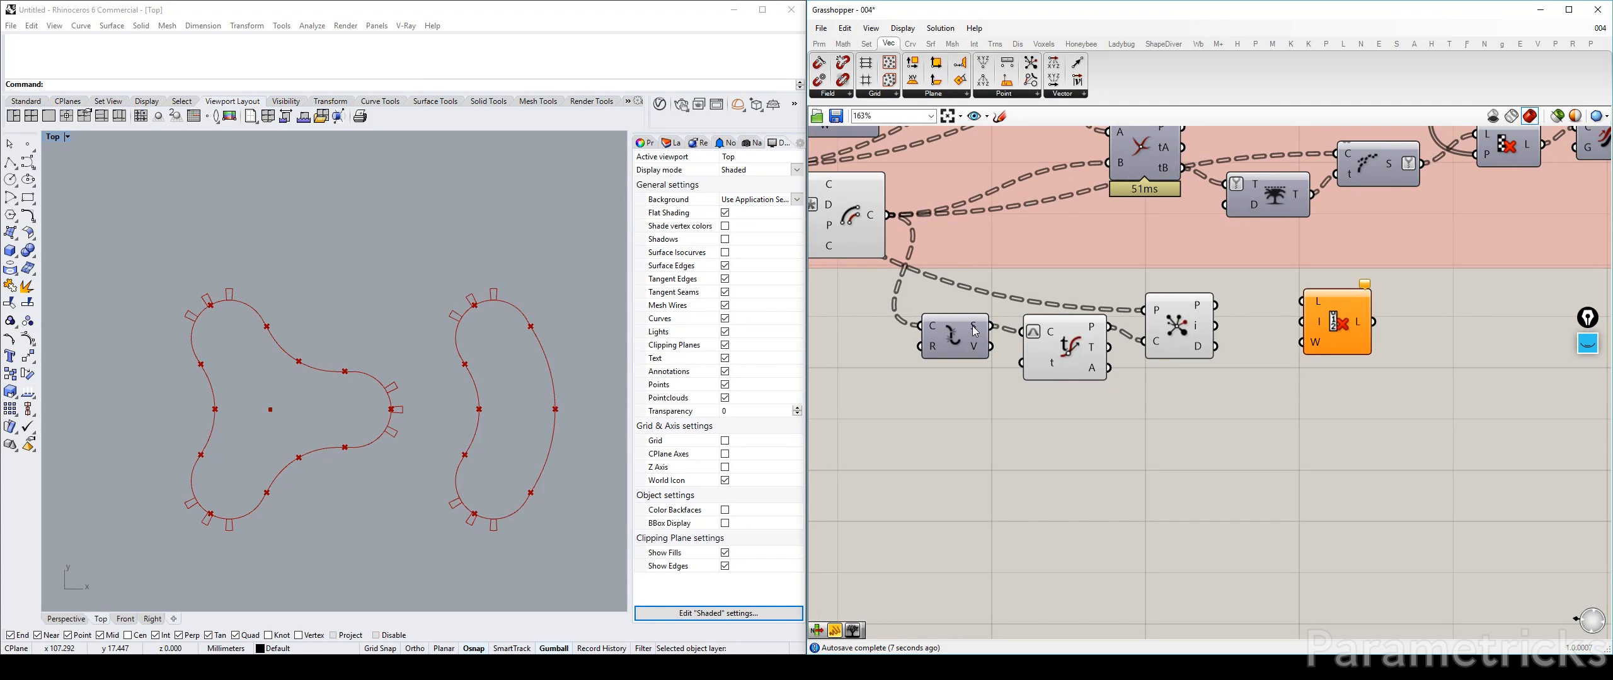
# Hide the previews of the Offset Curve, Evaluate Curve and Closest Point components.
pyautogui.click(981, 336)
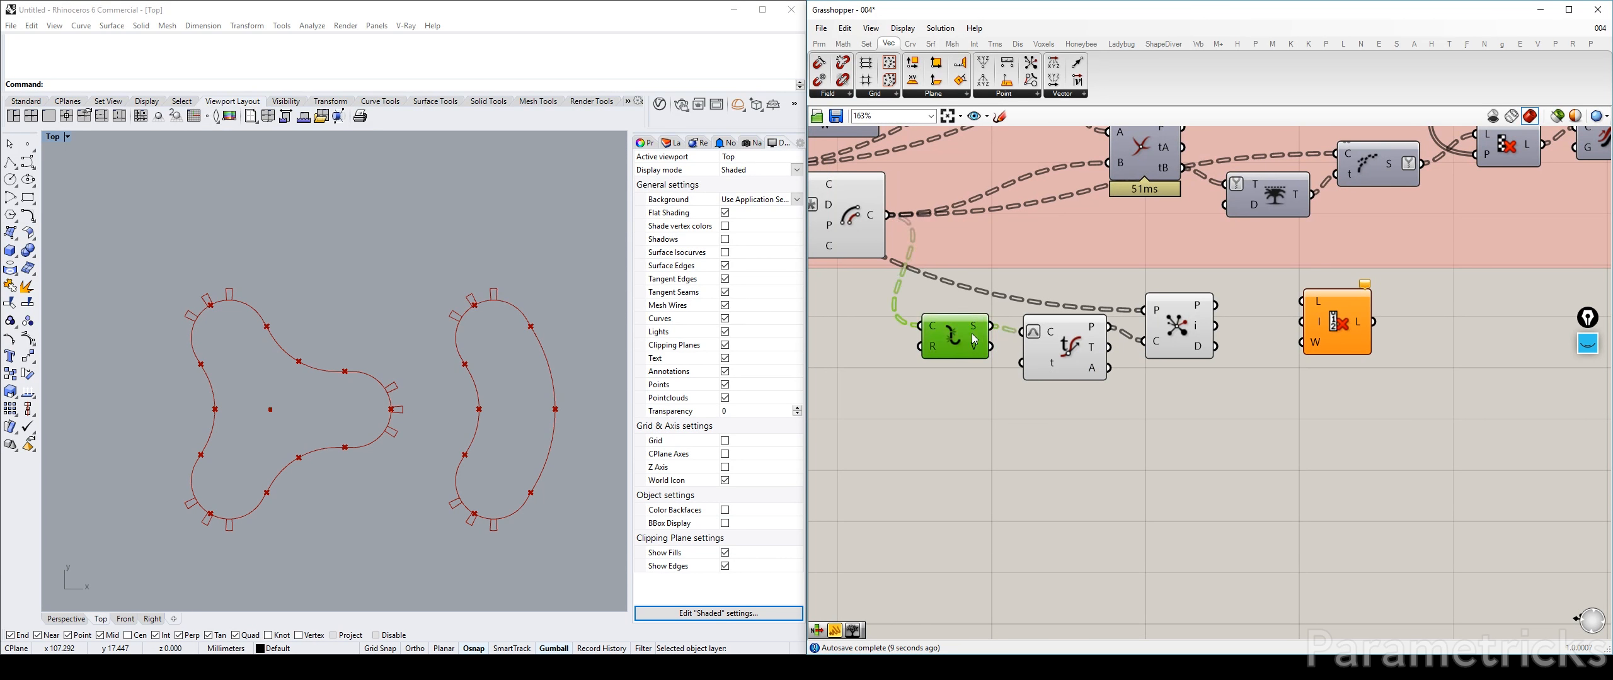
pyautogui.click(860, 228)
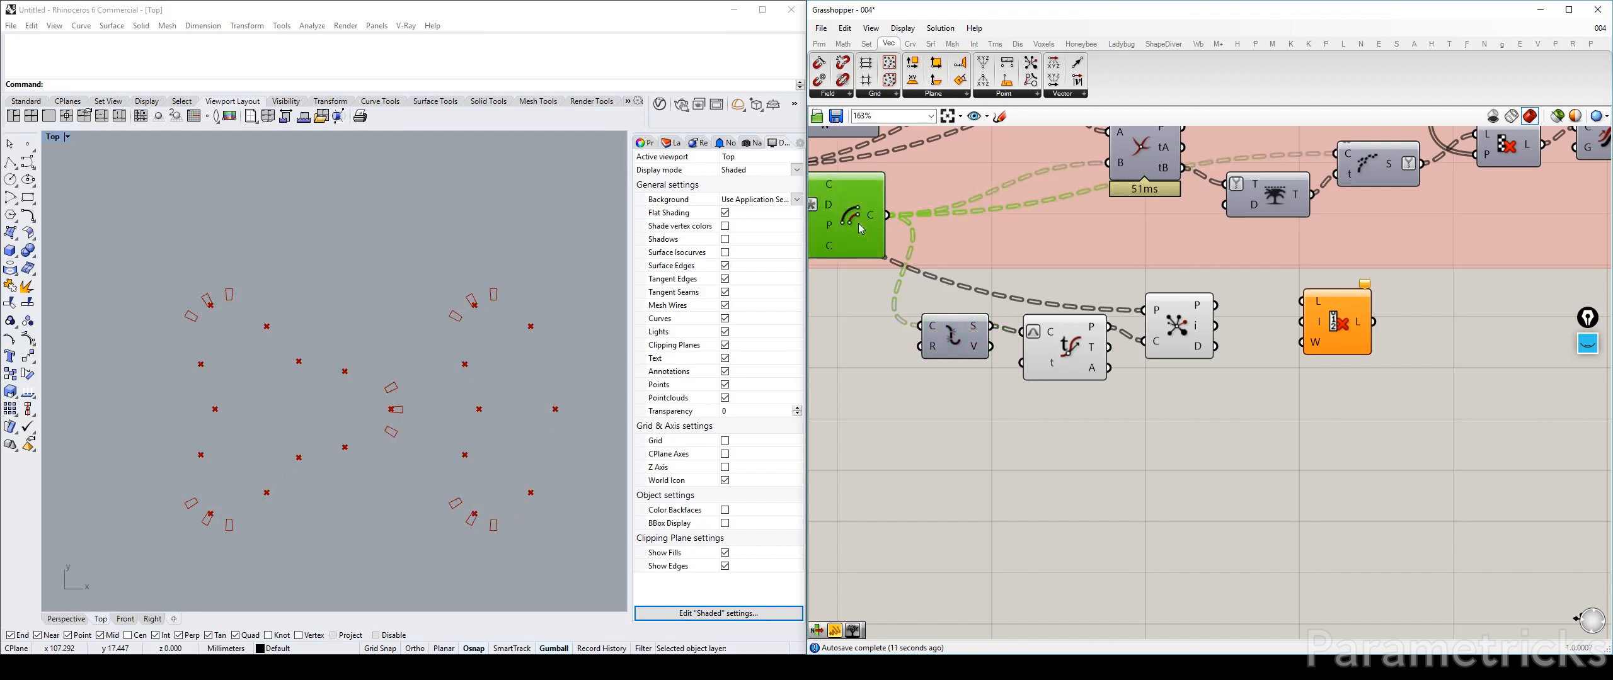
pyautogui.click(1059, 351)
pyautogui.click(1187, 324)
# Feed the Explode segments into Cull Index's list input and the Closest Point indices into its index input.
pyautogui.moveTo(992, 327); pyautogui.dragTo(1303, 301)
pyautogui.scroll(2, 1221, 322)
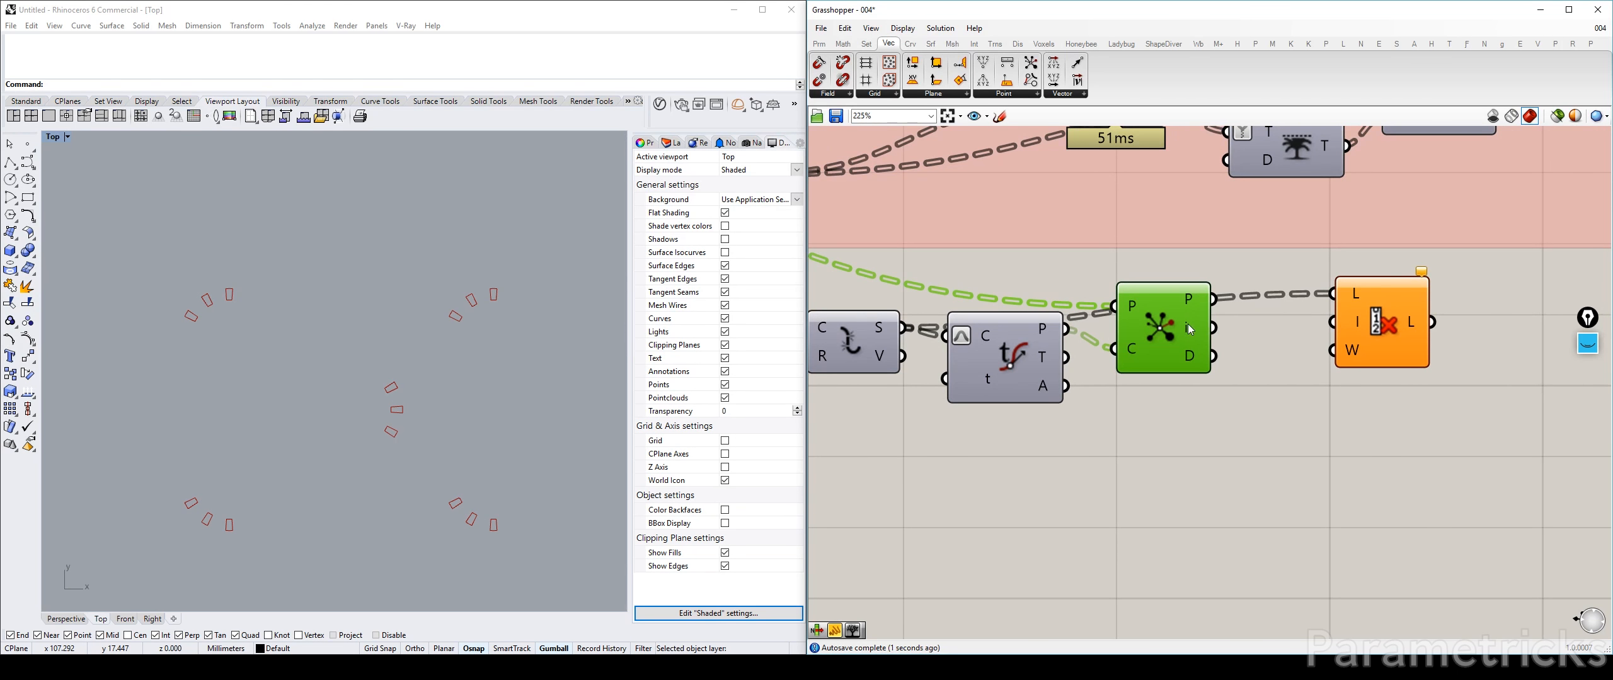
pyautogui.moveTo(1357, 301)
pyautogui.moveTo(1192, 335)
pyautogui.moveTo(1211, 328); pyautogui.dragTo(1298, 312)
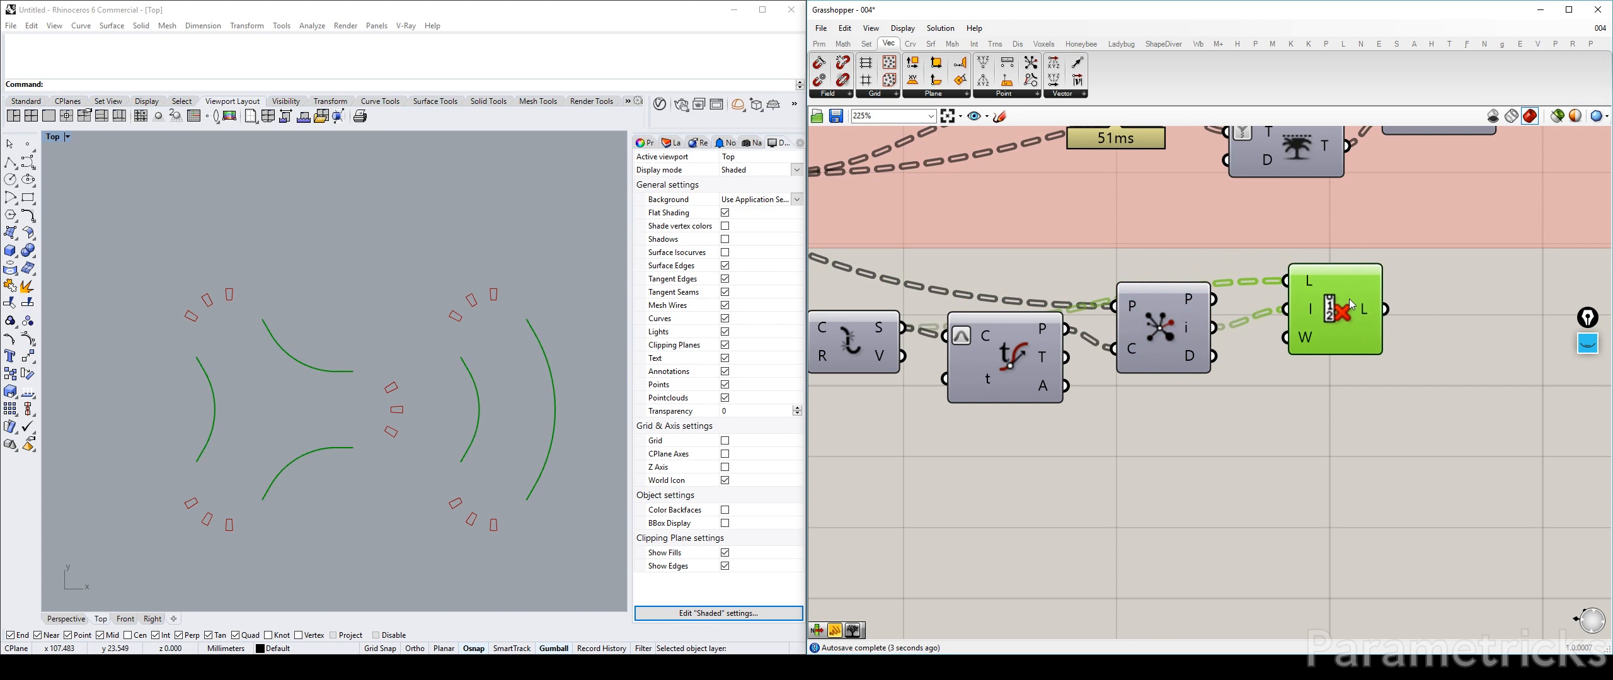
# Highlight the Main Arc Setting Out curves and compare them with the culled segments in the Top viewport.
pyautogui.scroll(-3, 1361, 306)
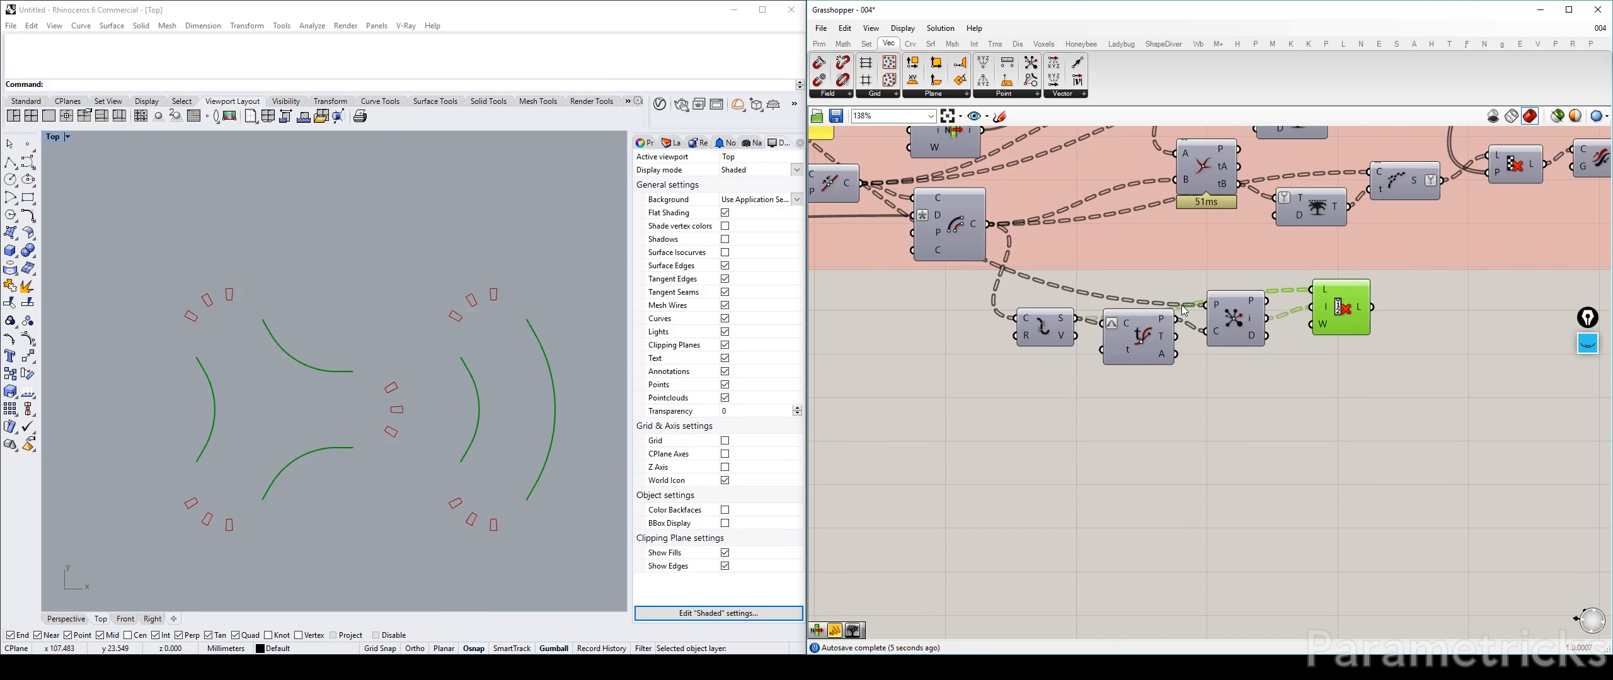
pyautogui.scroll(-4, 987, 270)
pyautogui.moveTo(951, 239); pyautogui.dragTo(1213, 333, button='right')
pyautogui.scroll(2, 1282, 341)
pyautogui.moveTo(290, 343); pyautogui.dragTo(291, 343, button='right')
pyautogui.scroll(5, 290, 343)
pyautogui.click(920, 257)
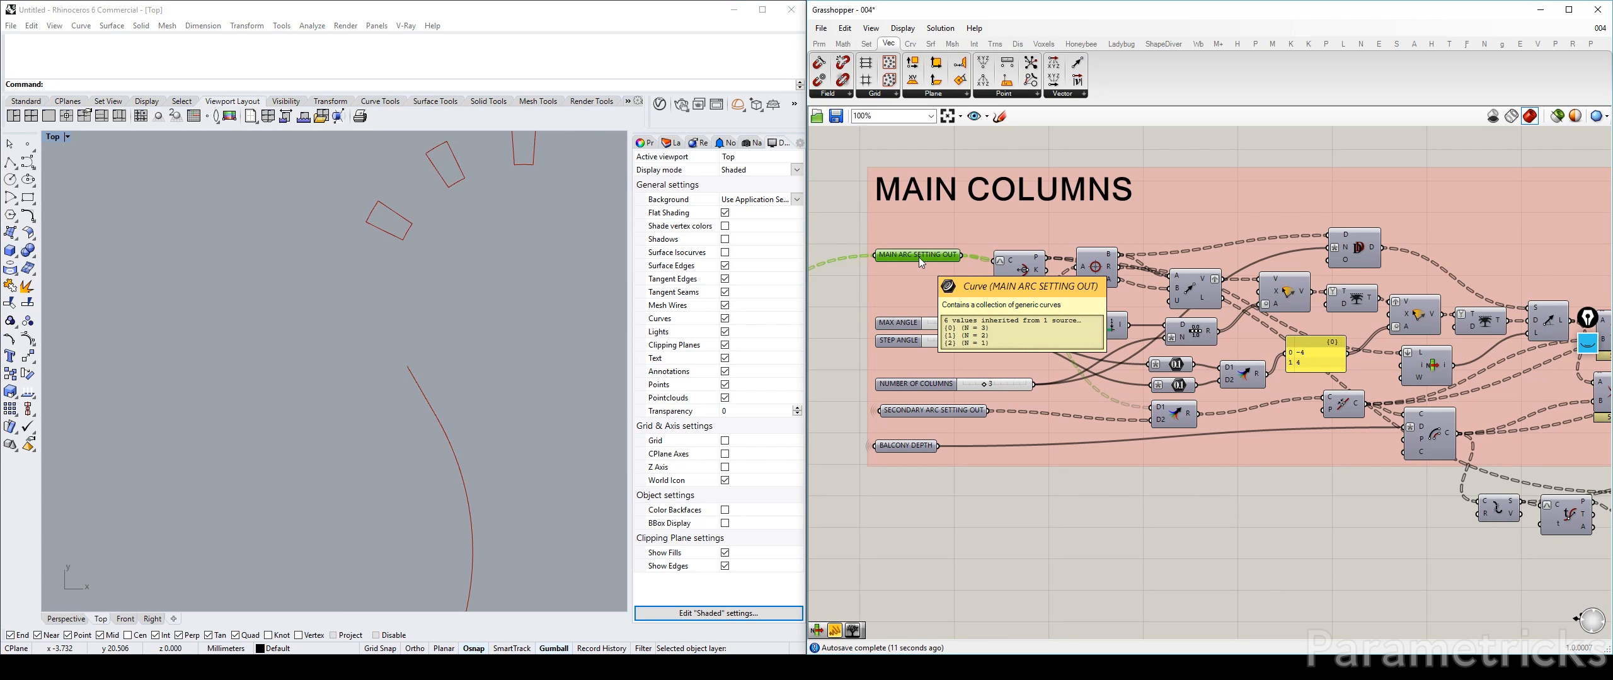
pyautogui.scroll(-3, 919, 257)
pyautogui.moveTo(918, 257); pyautogui.dragTo(1012, 242, button='right')
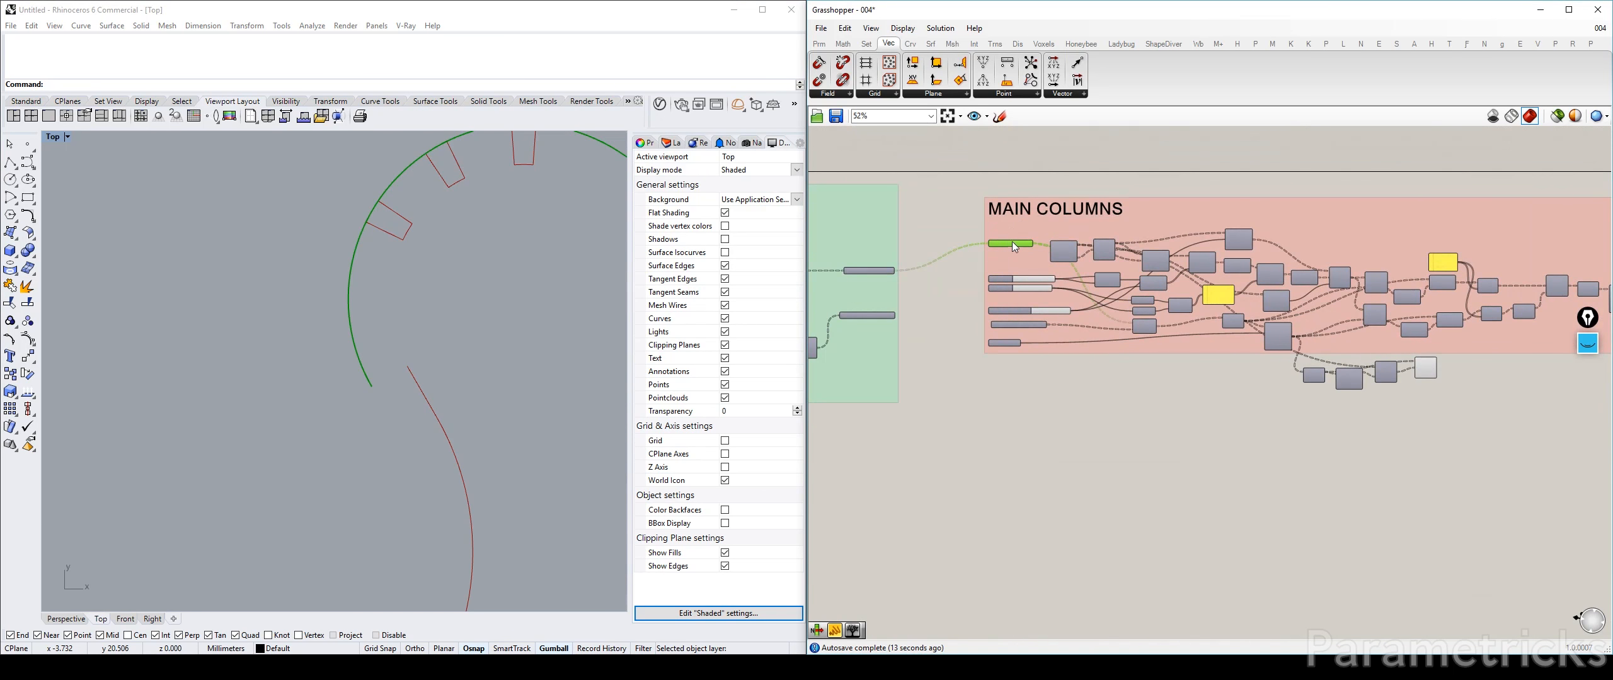
# Highlight the Offset Curve and Explode components and examine their outlines against the remaining arcs between the columns.
pyautogui.scroll(4, 1084, 258)
pyautogui.click(1035, 287)
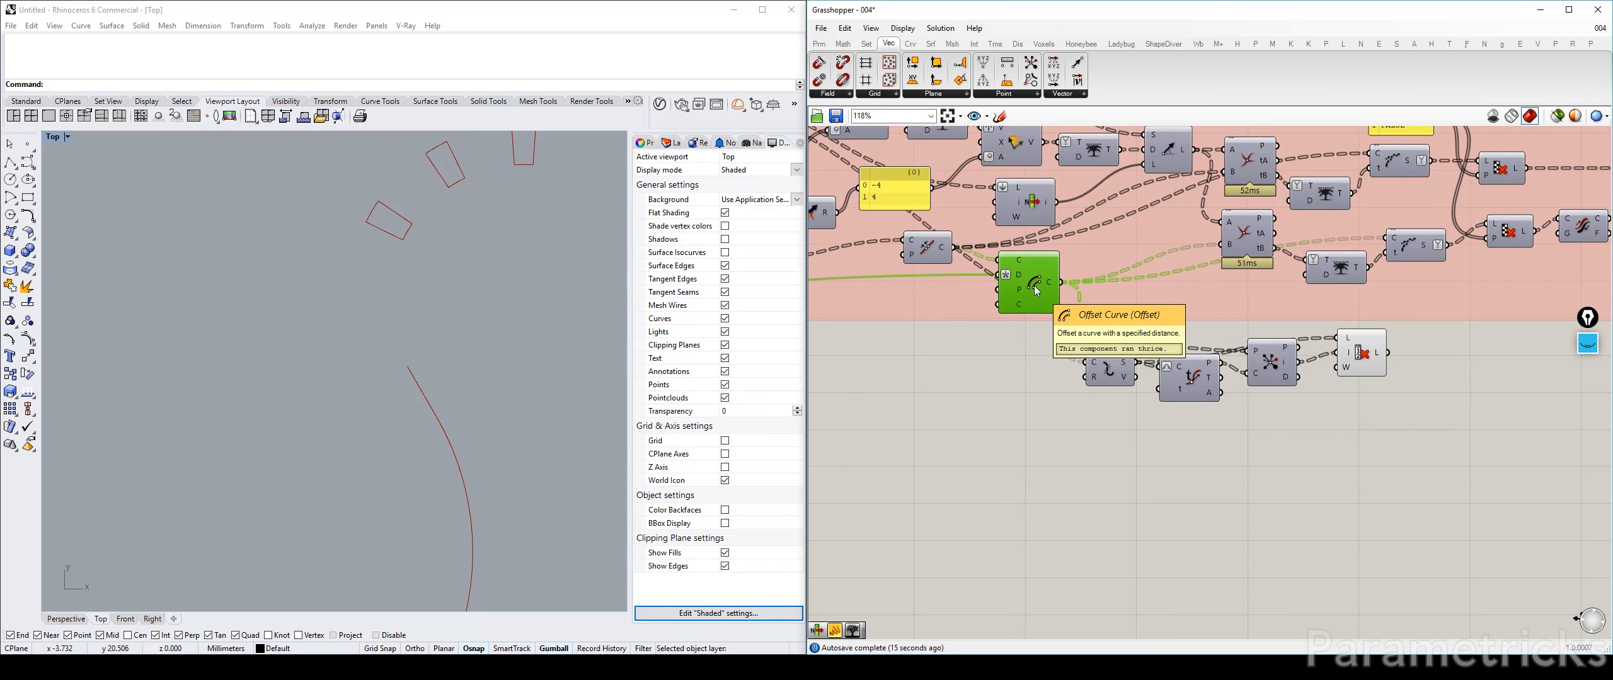
pyautogui.scroll(-3, 1035, 287)
pyautogui.moveTo(1035, 287); pyautogui.dragTo(1186, 310, button='right')
pyautogui.scroll(-6, 614, 359)
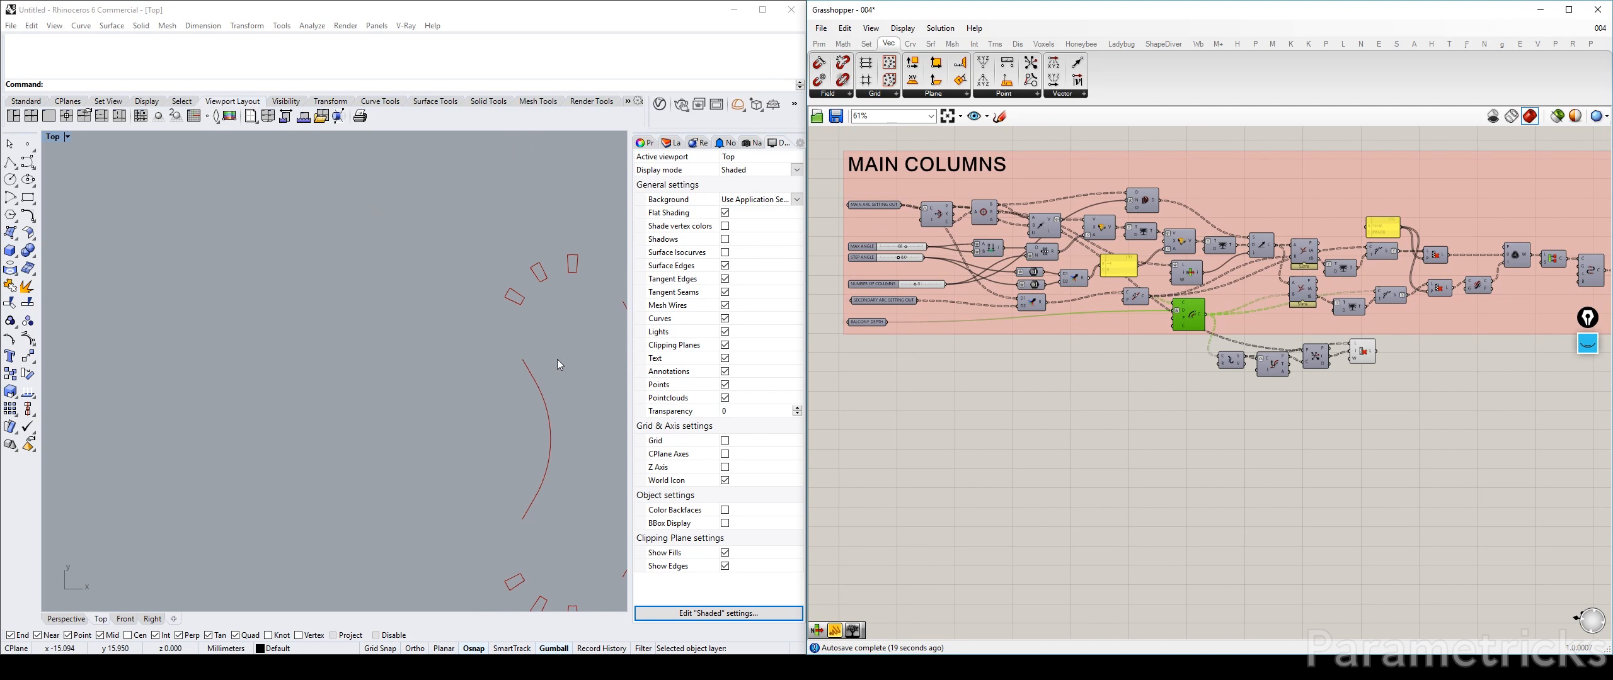
pyautogui.scroll(10, 524, 358)
pyautogui.scroll(-7, 484, 381)
pyautogui.scroll(-4, 484, 380)
pyautogui.scroll(4, 1355, 341)
pyautogui.click(920, 378)
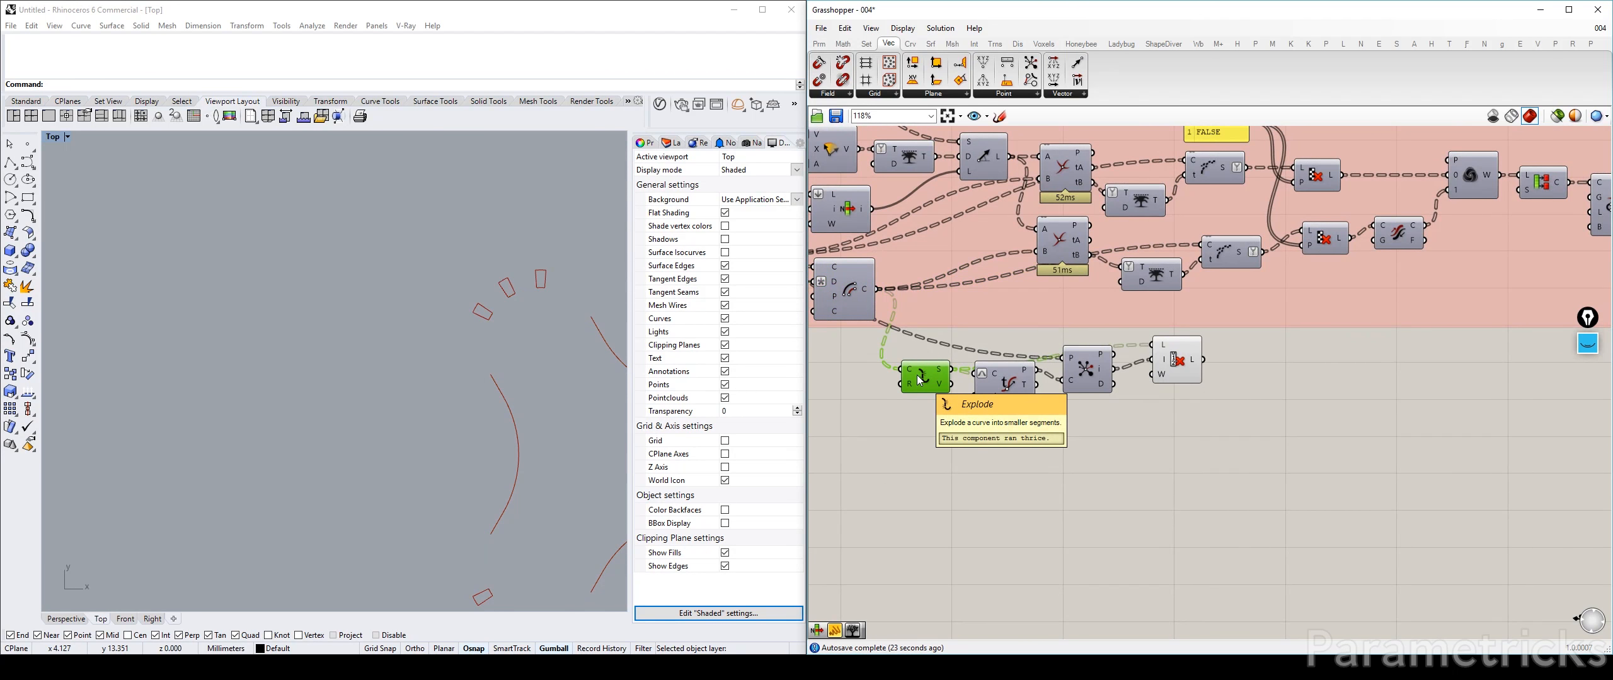
# Highlight the Cull Index result and the Secondary Arc Setting Out curves and compare both arc sets in the Top viewport.
pyautogui.click(1185, 357)
pyautogui.scroll(-3, 1191, 354)
pyautogui.moveTo(577, 395); pyautogui.dragTo(463, 391, button='right')
pyautogui.scroll(-3, 463, 390)
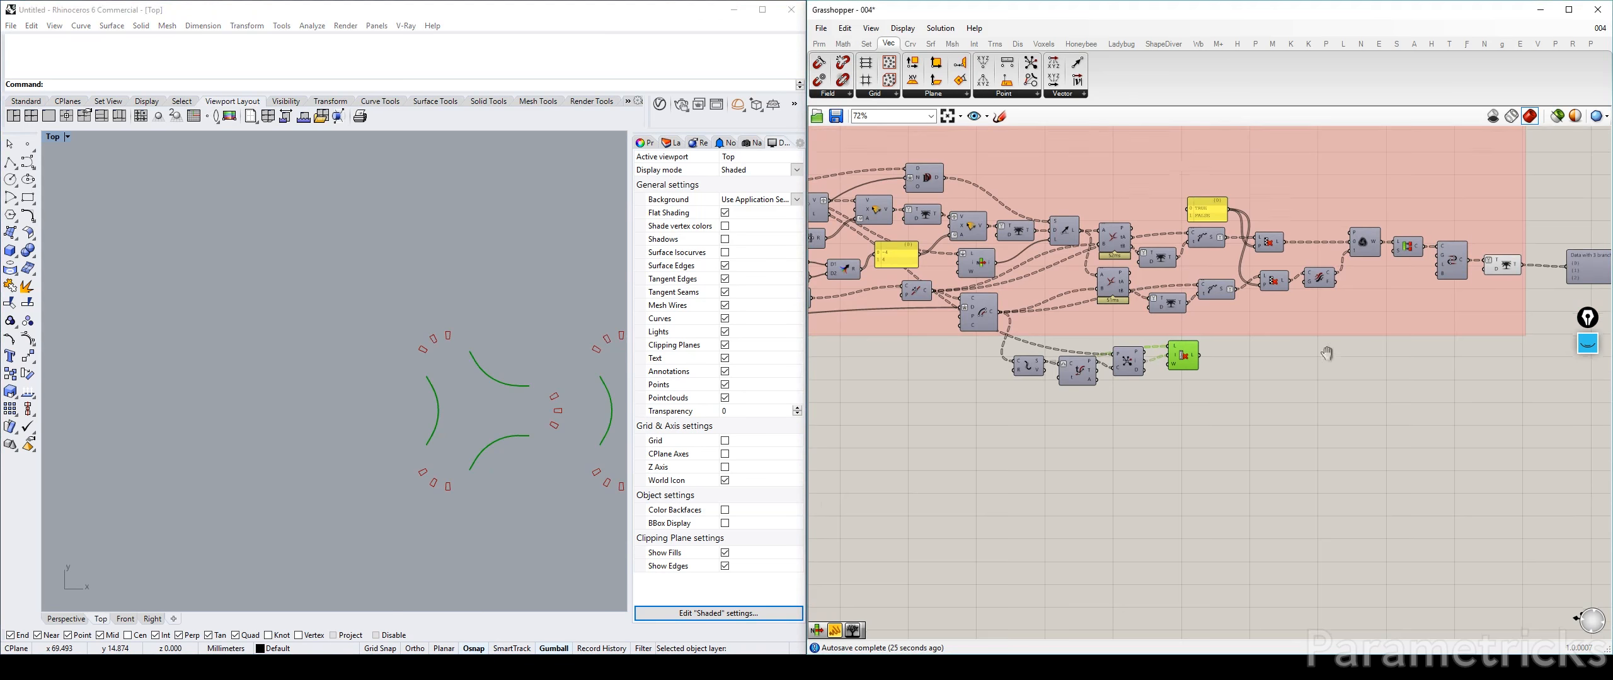
pyautogui.moveTo(1472, 294); pyautogui.dragTo(1272, 261, button='right')
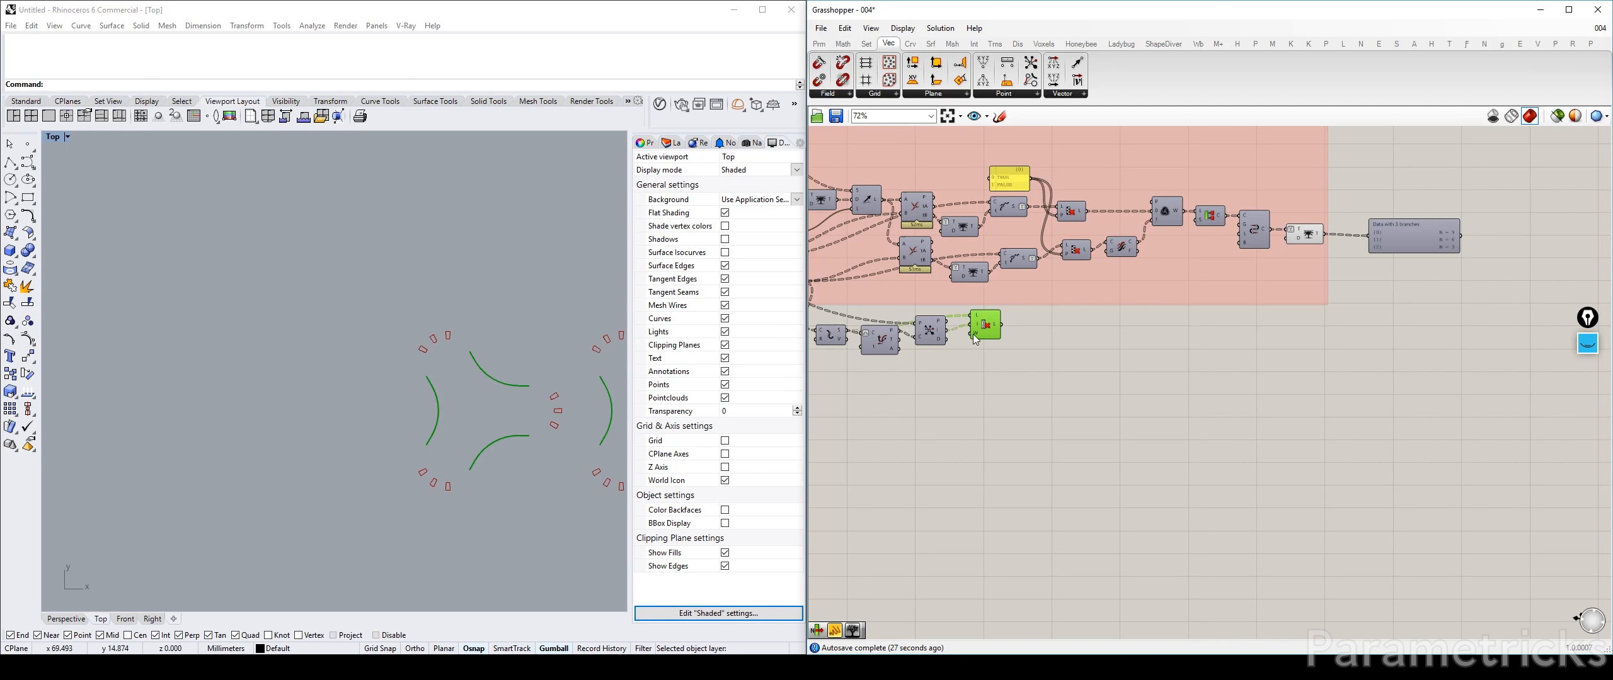
pyautogui.moveTo(973, 334); pyautogui.dragTo(1252, 325, button='right')
pyautogui.moveTo(959, 275); pyautogui.dragTo(1219, 285, button='right')
pyautogui.click(970, 265)
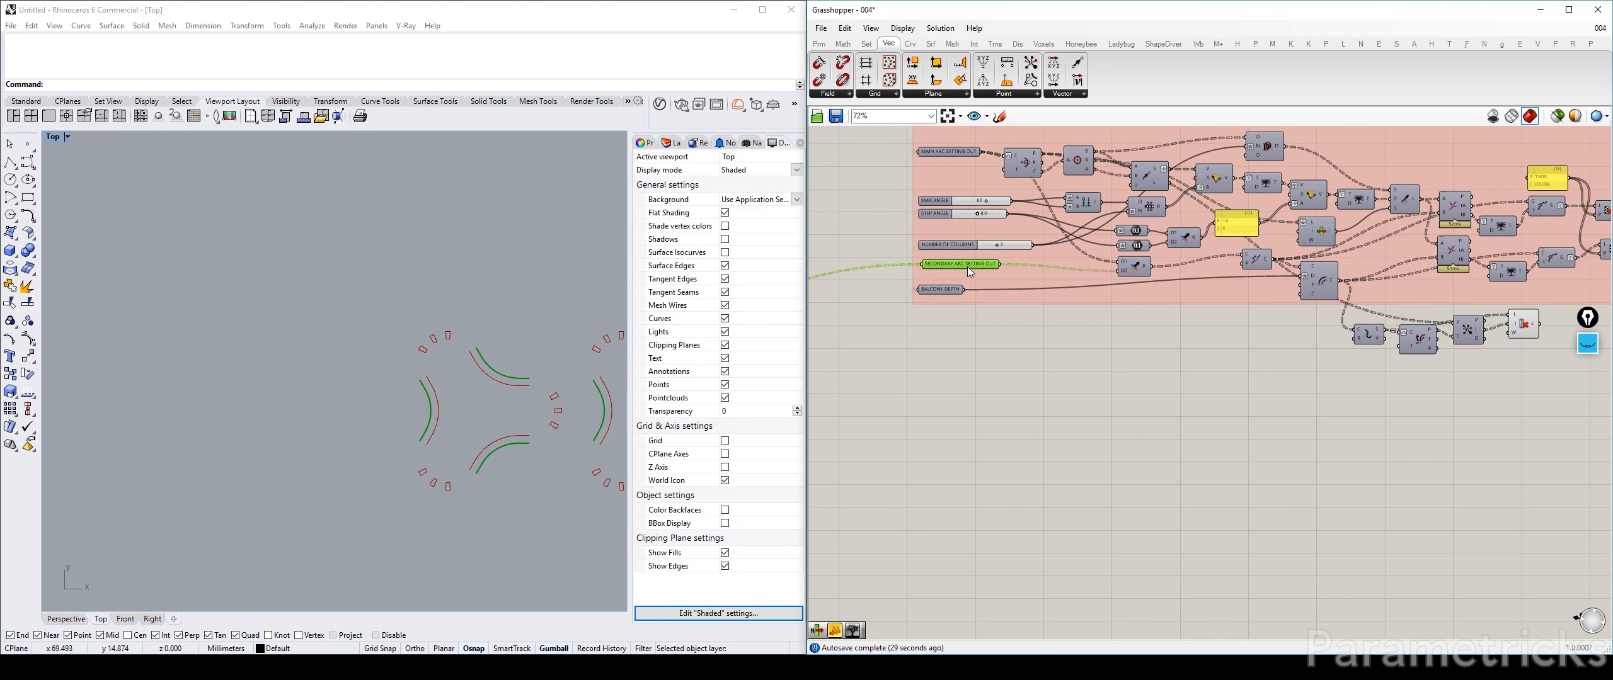
# Move the Explode, Evaluate Curve, Closest Point and Cull Index components slightly closer to the group, and simplify Cull Index's output.
pyautogui.moveTo(1433, 349); pyautogui.dragTo(1252, 411, button='right')
pyautogui.moveTo(1331, 445); pyautogui.dragTo(1088, 367)
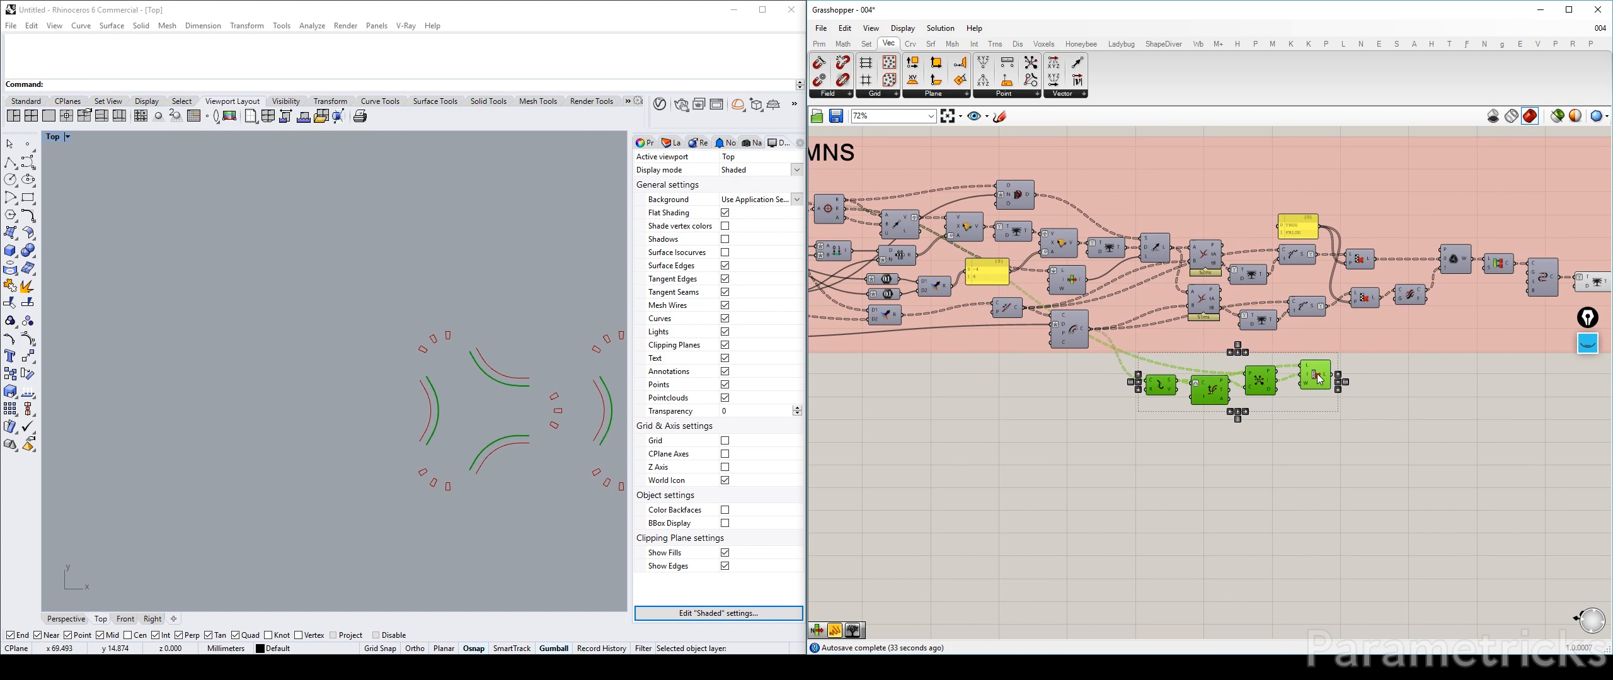
pyautogui.moveTo(1317, 375); pyautogui.dragTo(1319, 368)
pyautogui.click(1302, 404)
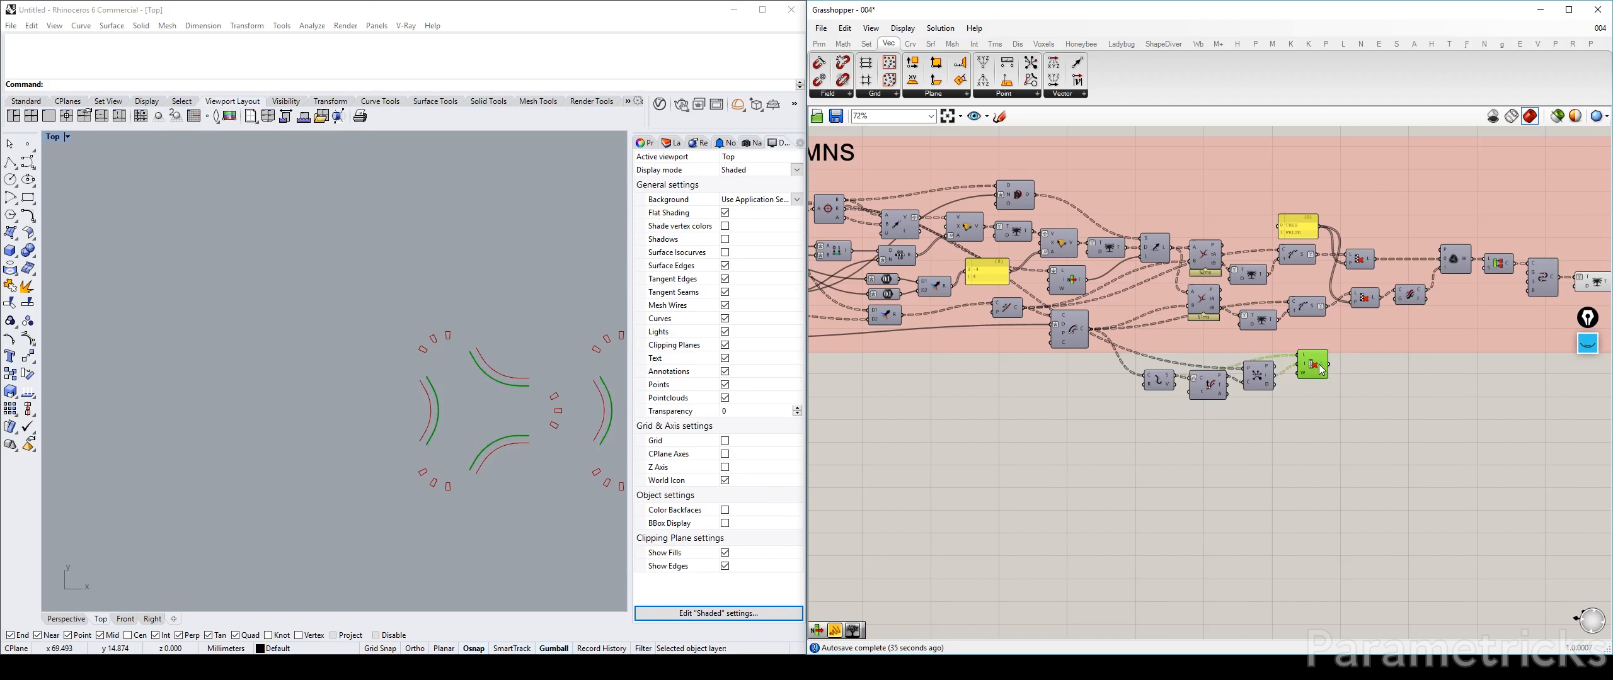
pyautogui.rightClick(1325, 366)
pyautogui.click(1355, 435)
pyautogui.scroll(5, 1328, 383)
pyautogui.moveTo(1328, 383)
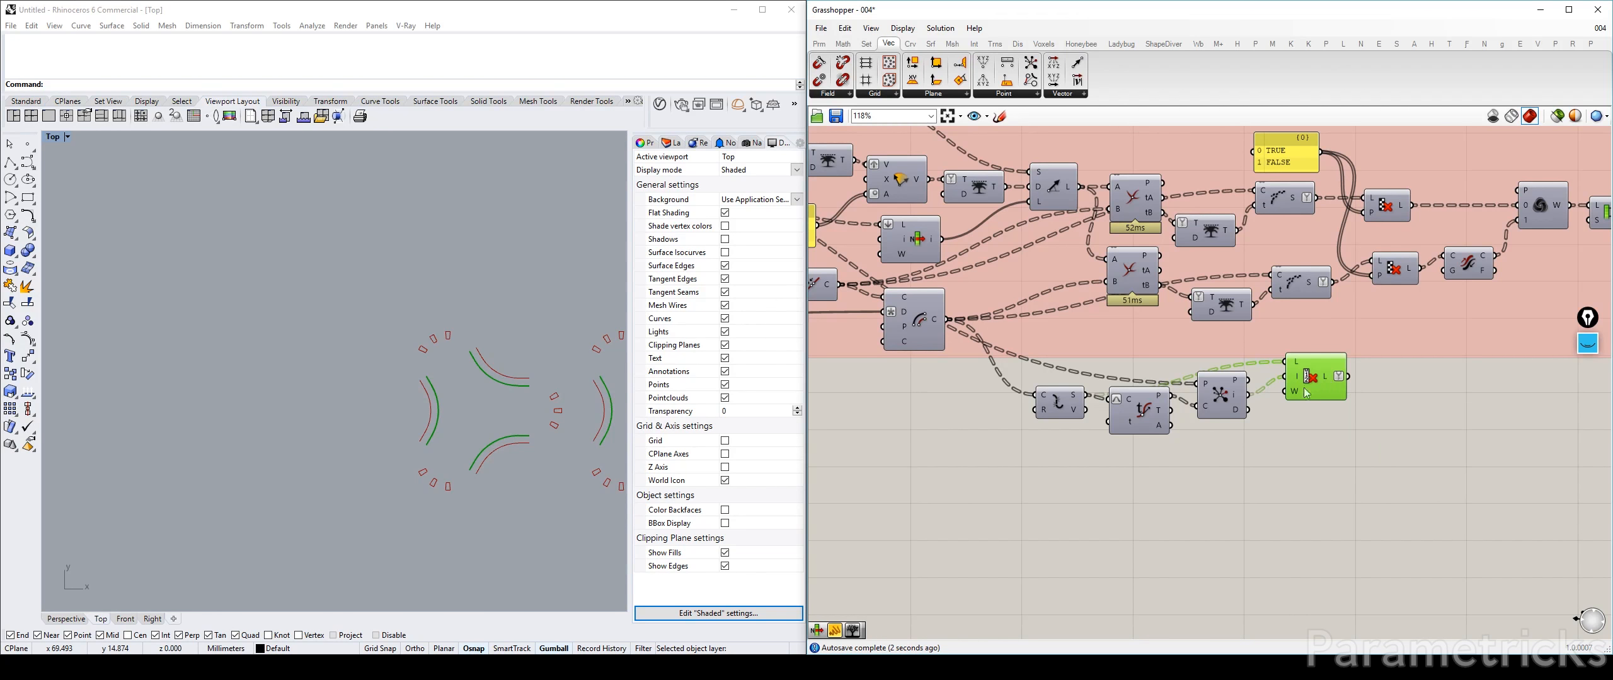
# Add a Merge component past Cull Index and feed the Secondary Arc Setting Out curves into its D1 input.
pyautogui.scroll(-5, 1328, 383)
pyautogui.doubleClick(1119, 466)
pyautogui.write('mer')
pyautogui.press('Return')
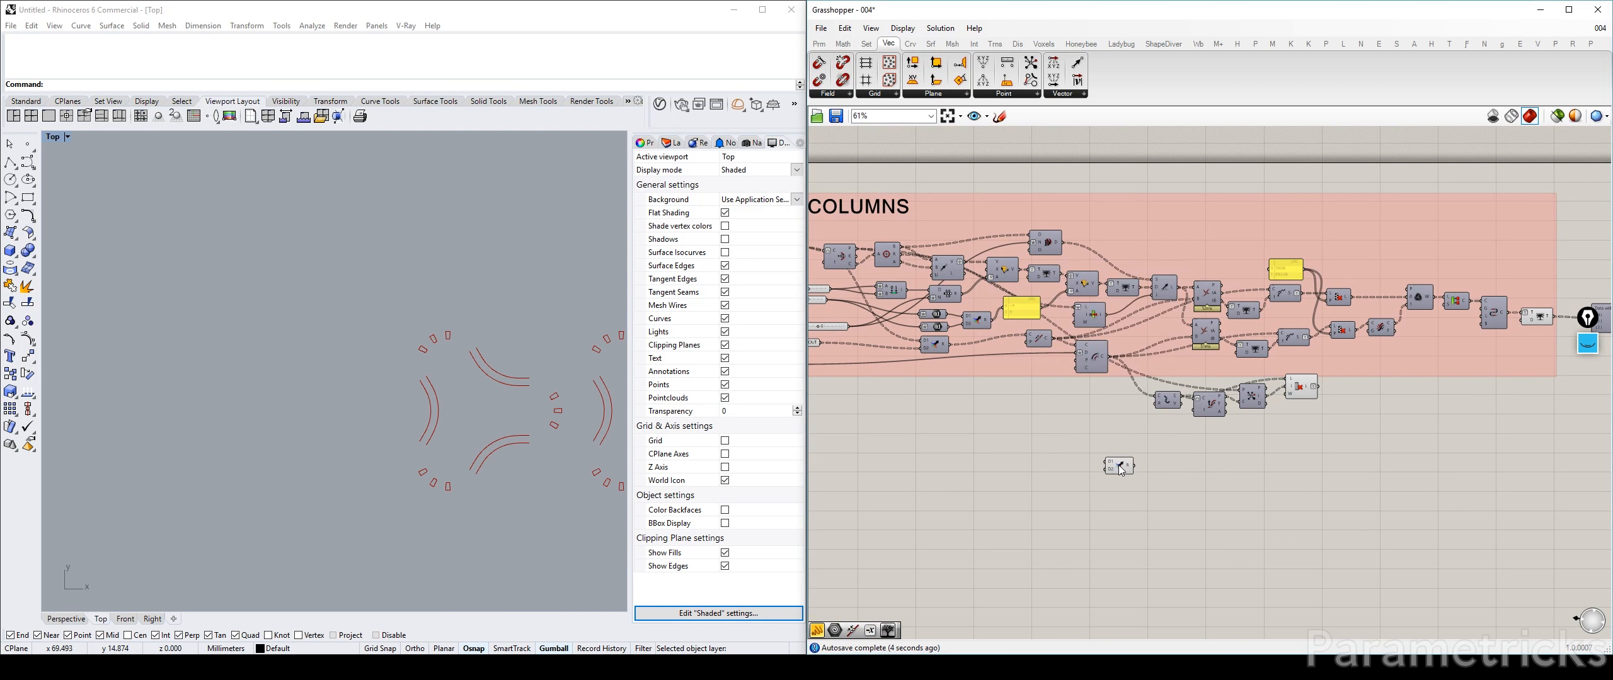
pyautogui.scroll(5, 917, 325)
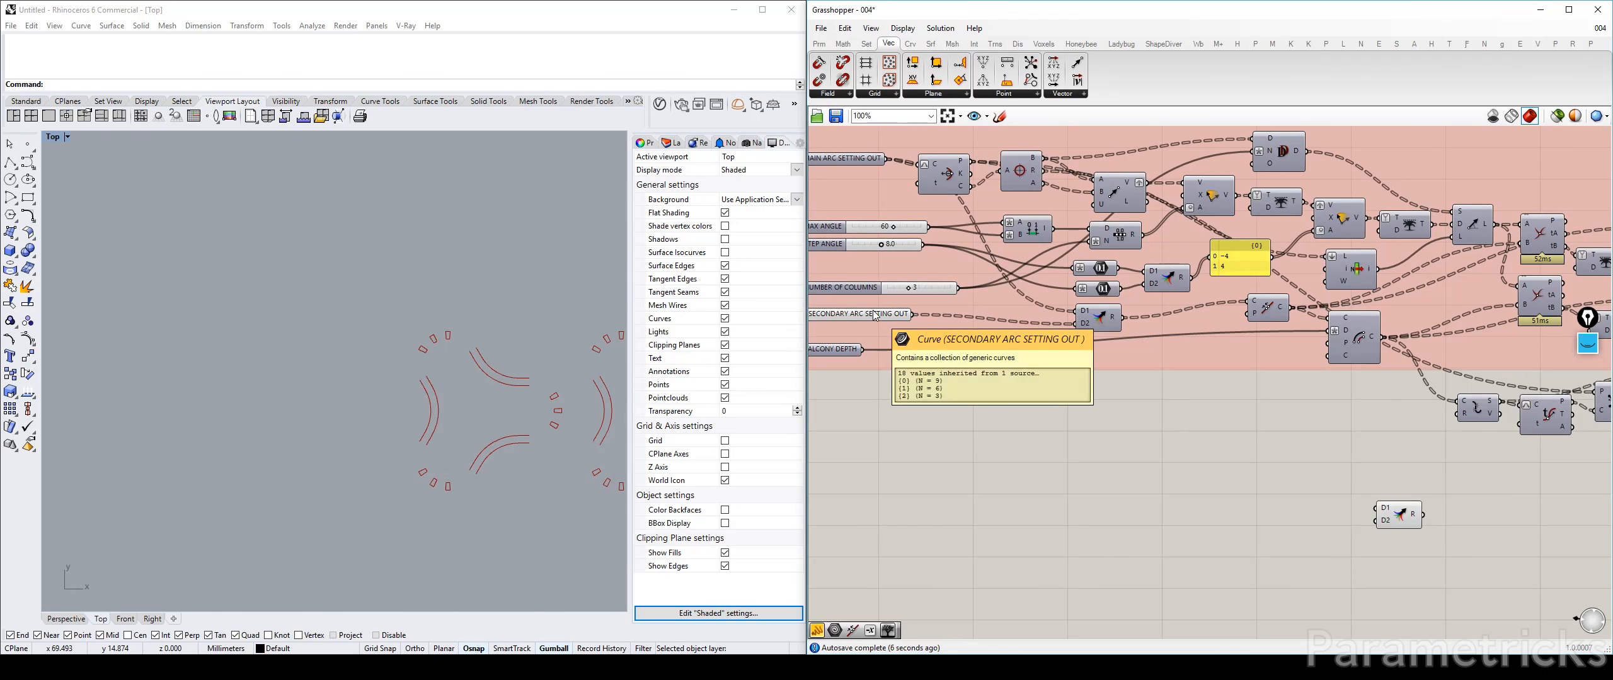
pyautogui.moveTo(912, 314); pyautogui.dragTo(1435, 495)
pyautogui.moveTo(1389, 421); pyautogui.dragTo(1016, 401, button='right')
pyautogui.moveTo(1078, 465); pyautogui.dragTo(1471, 338)
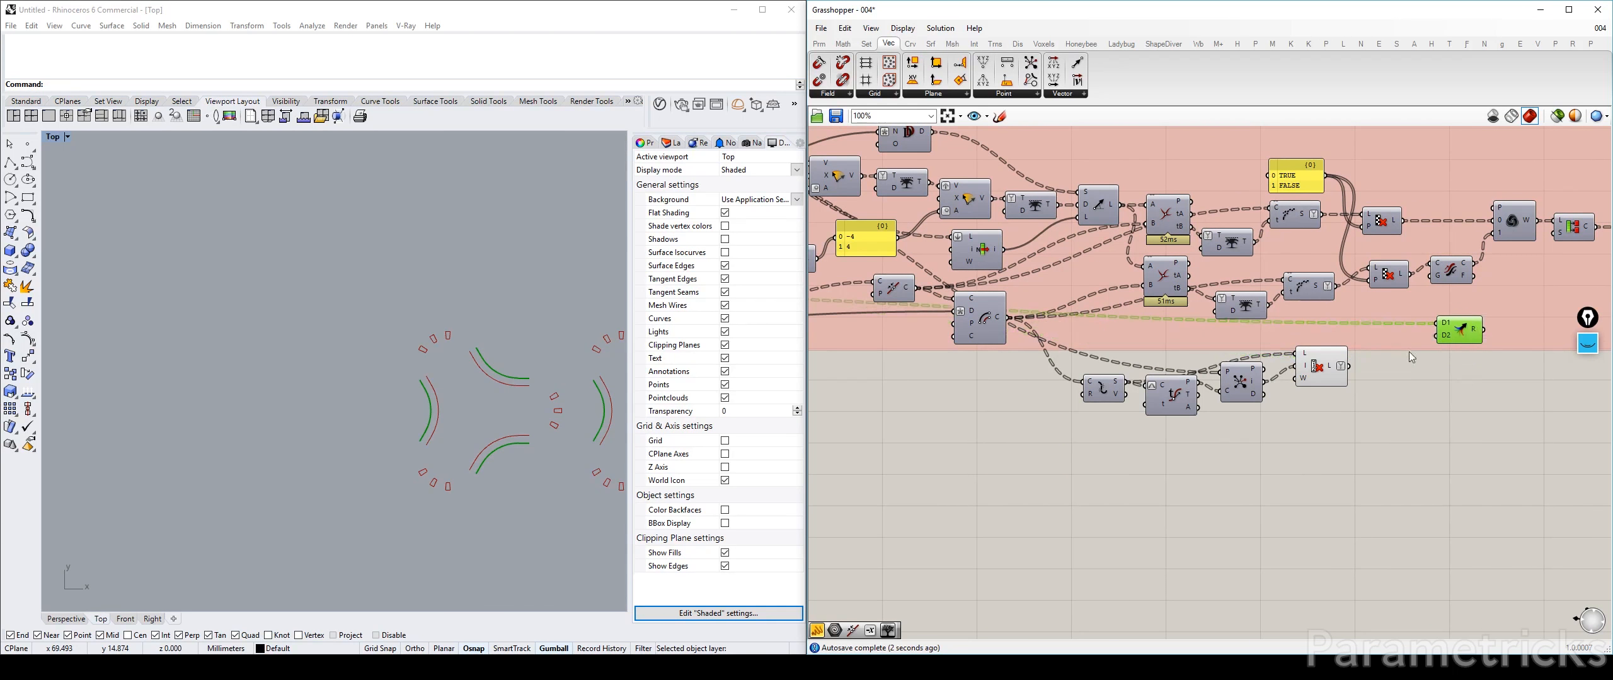
# Connect Cull Index's result to Merge's D2 input and remove the spare third input.
pyautogui.scroll(2, 1401, 348)
pyautogui.moveTo(1334, 373); pyautogui.dragTo(1453, 330)
pyautogui.scroll(6, 1471, 346)
pyautogui.click(1490, 331)
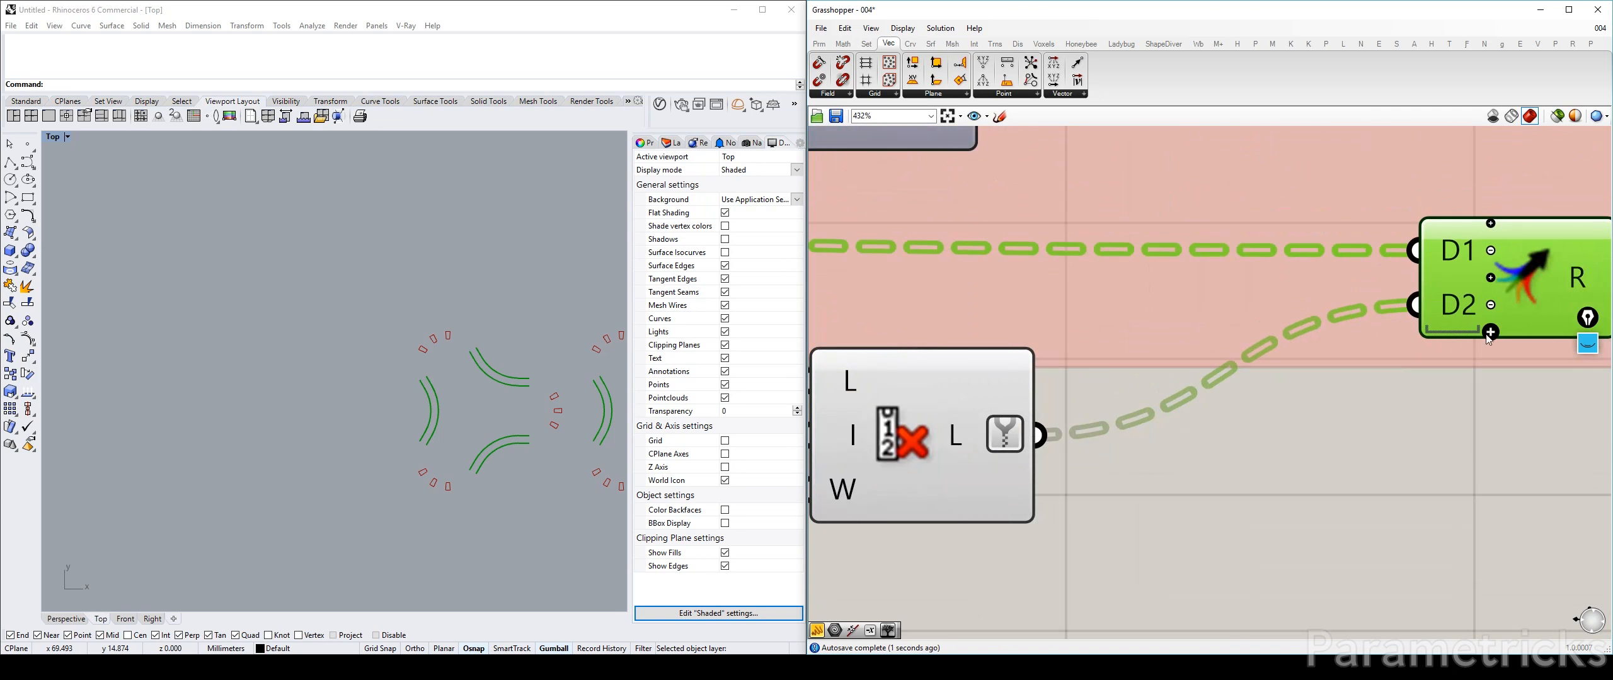
# Hide the previews of Cull Index and Secondary Arc Setting Out, and inspect the Merge result's branches.
pyautogui.scroll(-4, 1468, 348)
pyautogui.click(1217, 397)
pyautogui.scroll(-6, 1217, 396)
pyautogui.moveTo(1071, 350); pyautogui.dragTo(1065, 302, button='right')
pyautogui.click(1000, 352)
pyautogui.scroll(2, 1294, 337)
pyautogui.moveTo(1295, 342); pyautogui.dragTo(1043, 320, button='right')
pyautogui.scroll(2, 1043, 320)
pyautogui.click(962, 288)
pyautogui.moveTo(966, 289)
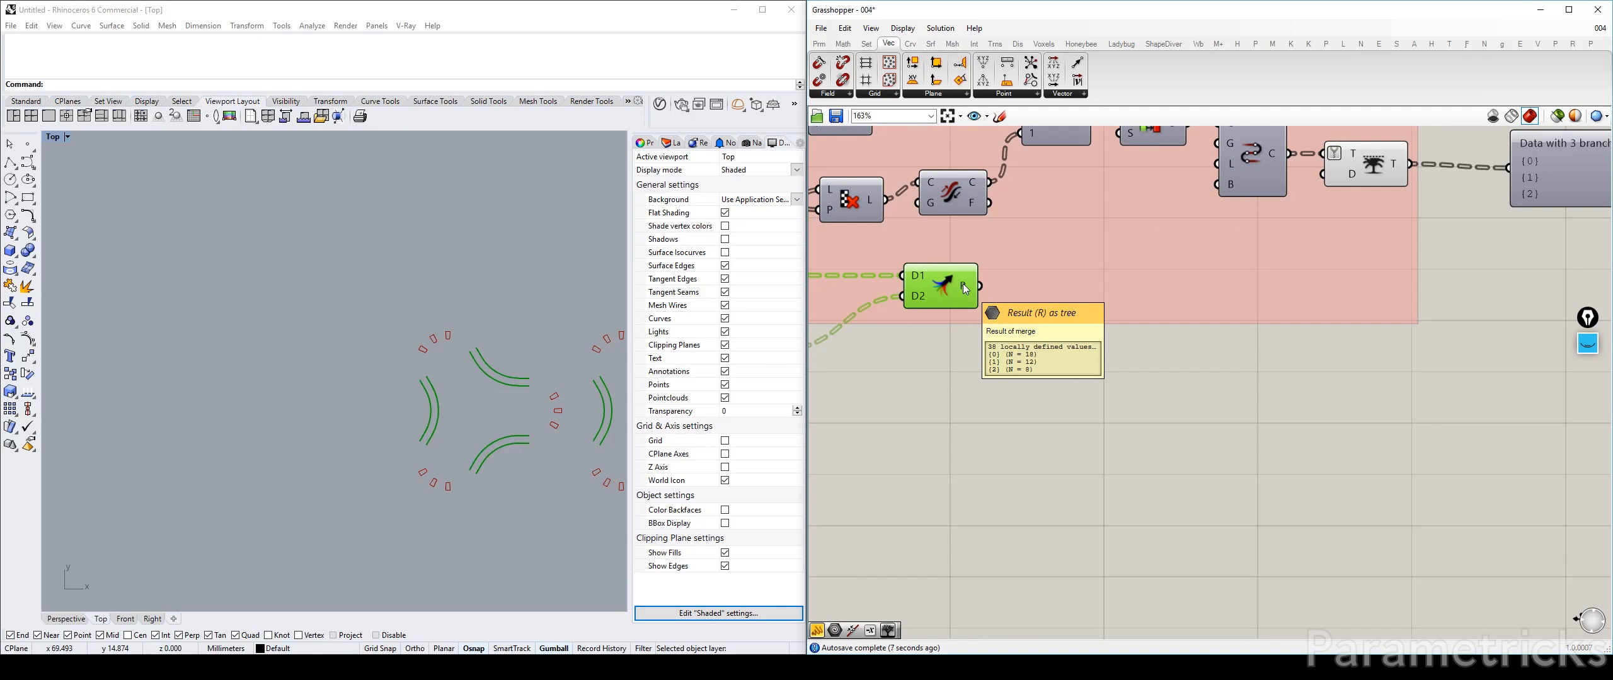
# Try adding a Tree Branch component fed by the Merge result, with a number slider beside it for the path.
pyautogui.scroll(-1, 965, 290)
pyautogui.doubleClick(1085, 358)
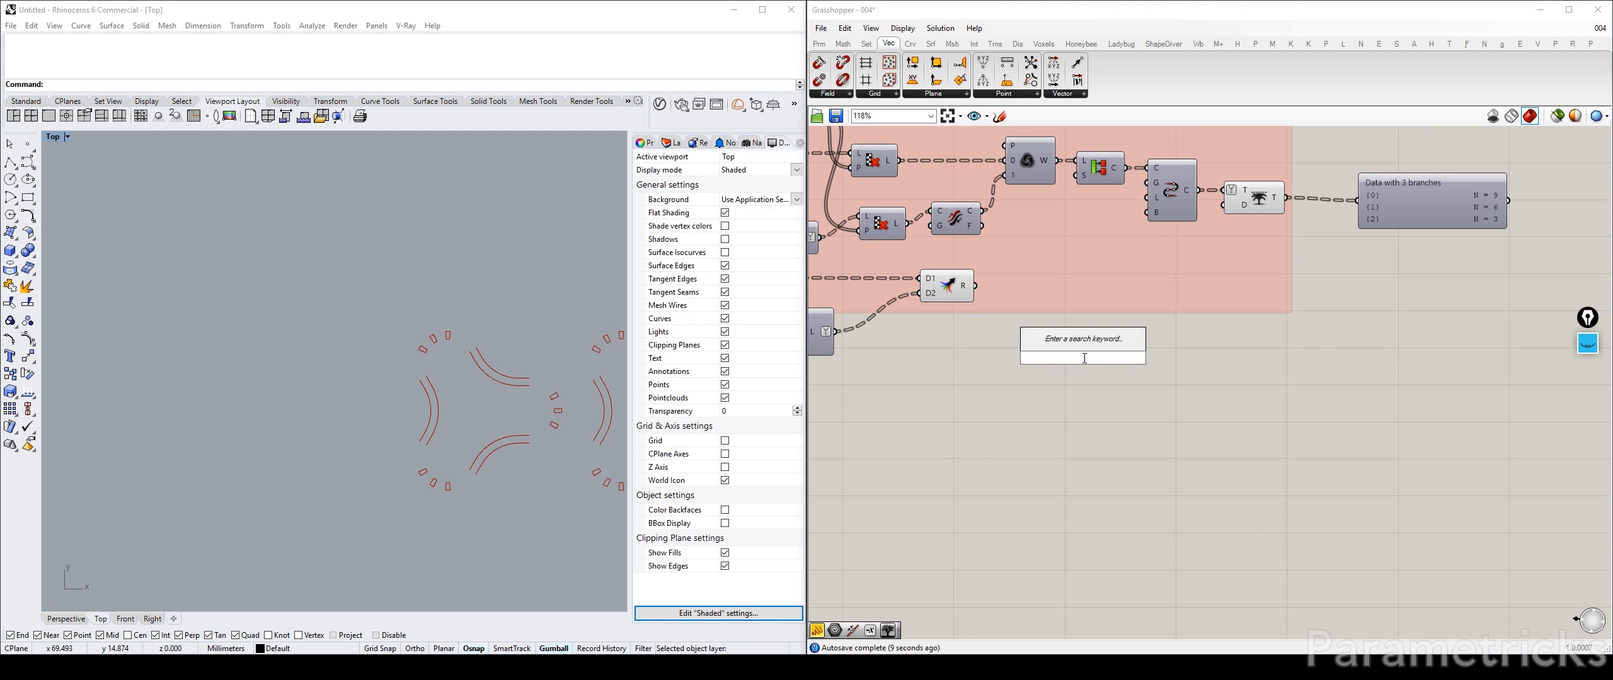
pyautogui.write('bran')
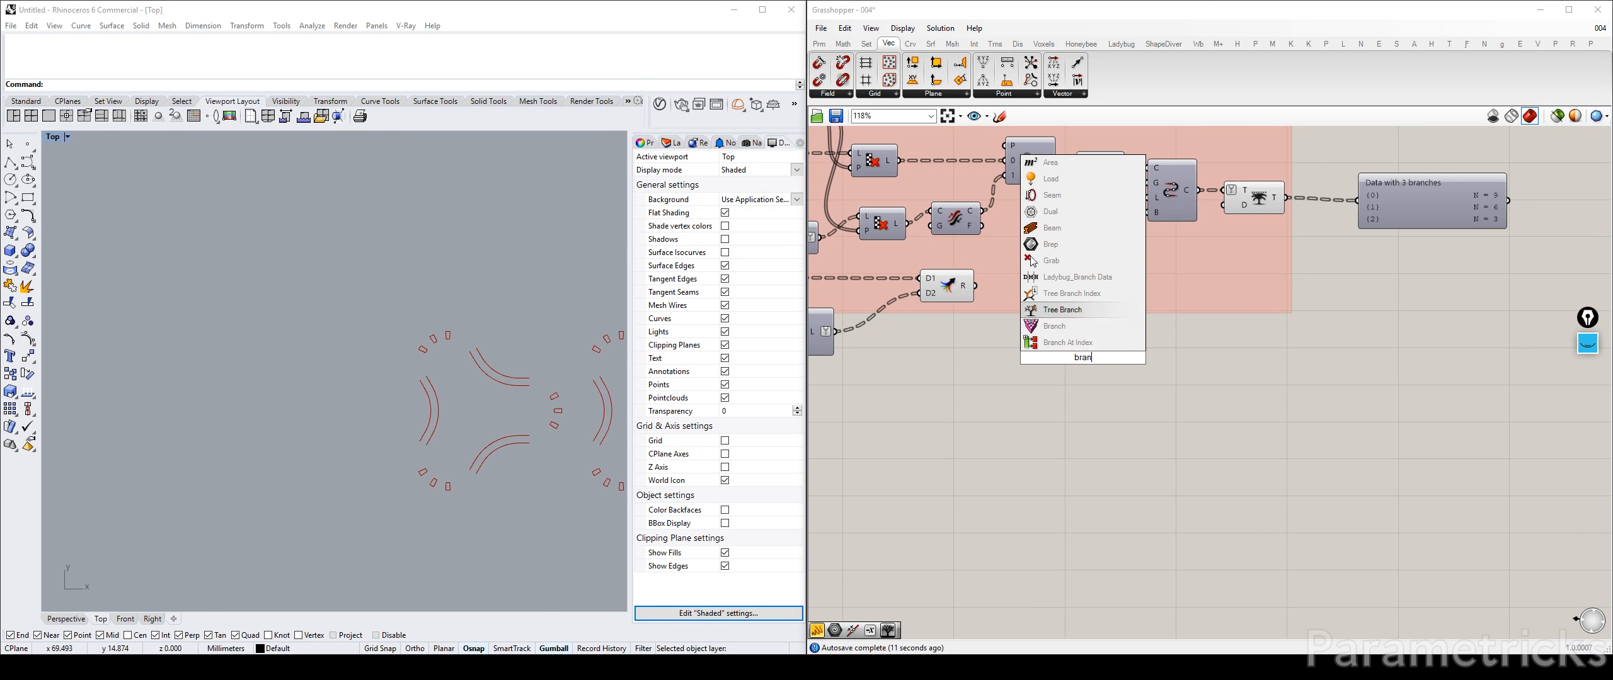
pyautogui.click(1052, 309)
pyautogui.scroll(1, 975, 310)
pyautogui.moveTo(974, 275); pyautogui.dragTo(1094, 363)
pyautogui.doubleClick(997, 359)
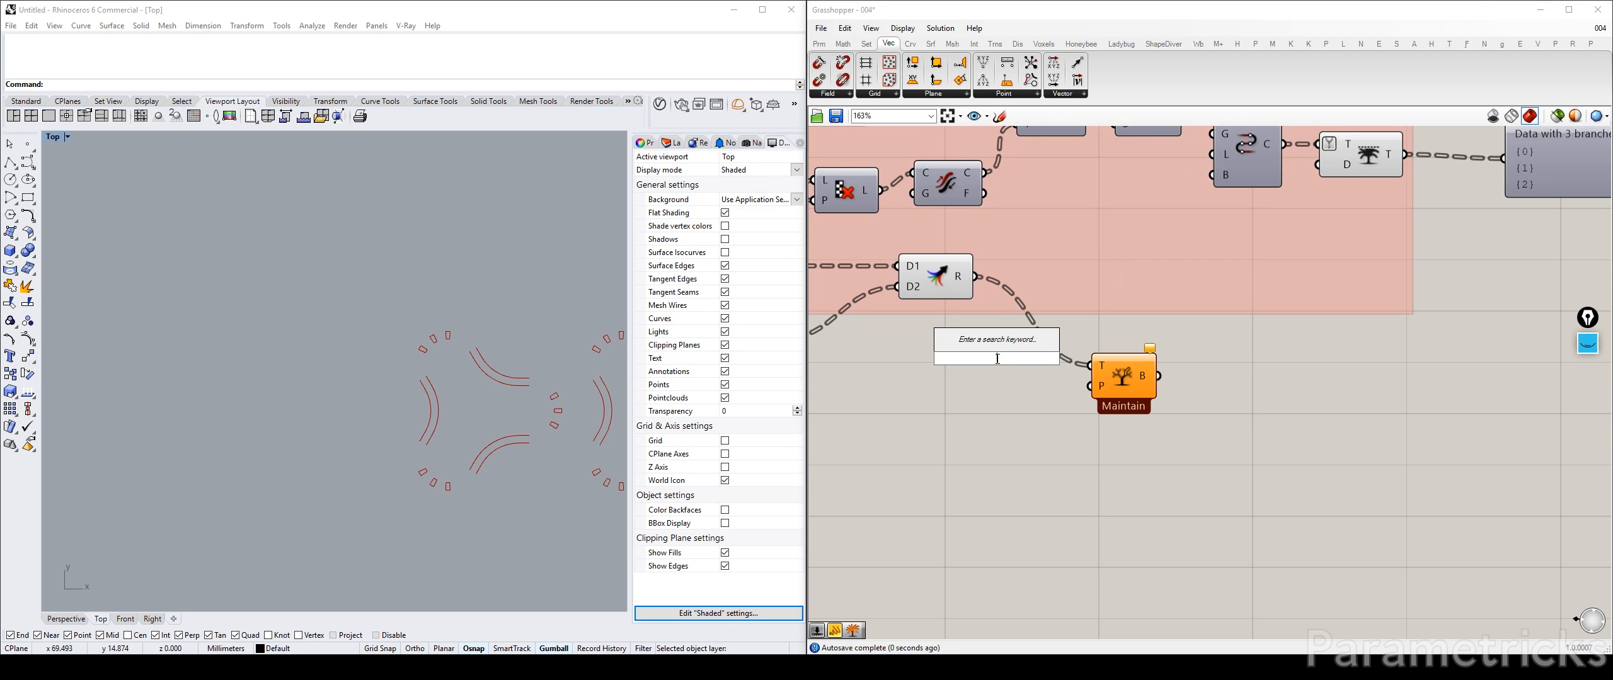
pyautogui.write('2')
pyautogui.press('Return')
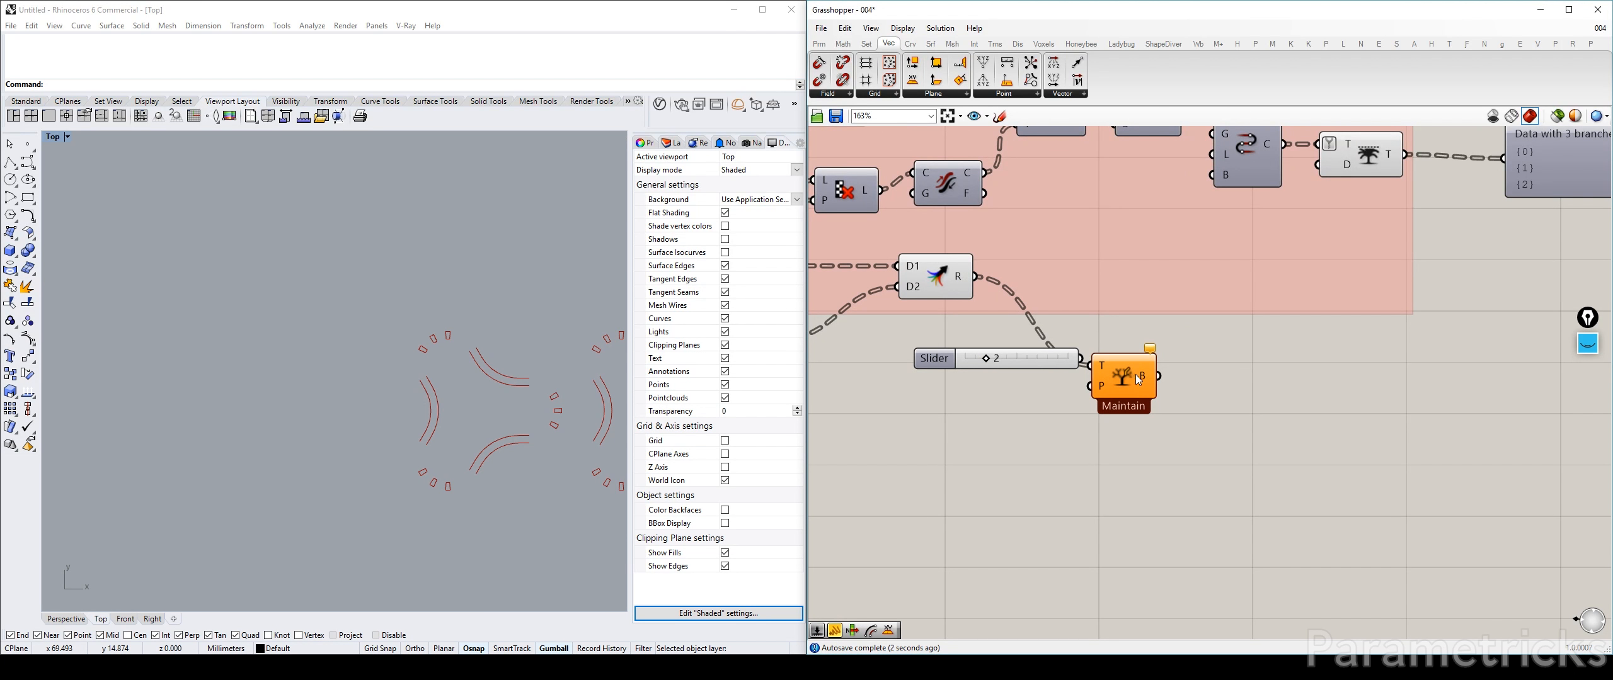
pyautogui.moveTo(1138, 379); pyautogui.dragTo(1149, 371)
pyautogui.moveTo(1050, 355); pyautogui.dragTo(919, 382)
# Hide the preview of the Merge component.
pyautogui.moveTo(412, 411); pyautogui.dragTo(290, 392, button='right')
pyautogui.click(950, 270)
pyautogui.scroll(-10, 463, 370)
pyautogui.moveTo(464, 371); pyautogui.dragTo(465, 368, button='right')
pyautogui.middleClick(941, 271)
pyautogui.click(980, 308)
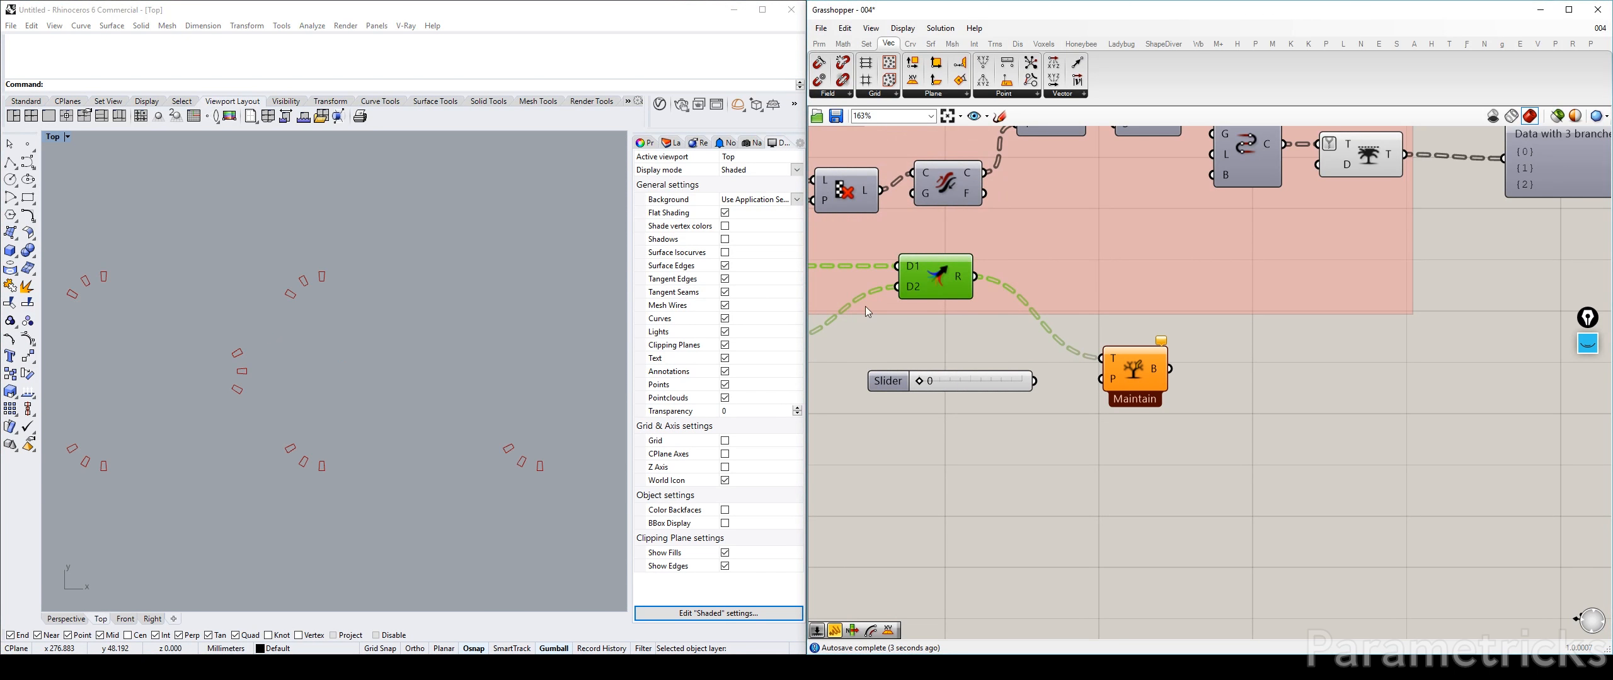
# Try driving the Tree Branch path with the slider, and delete both components.
pyautogui.click(1143, 377)
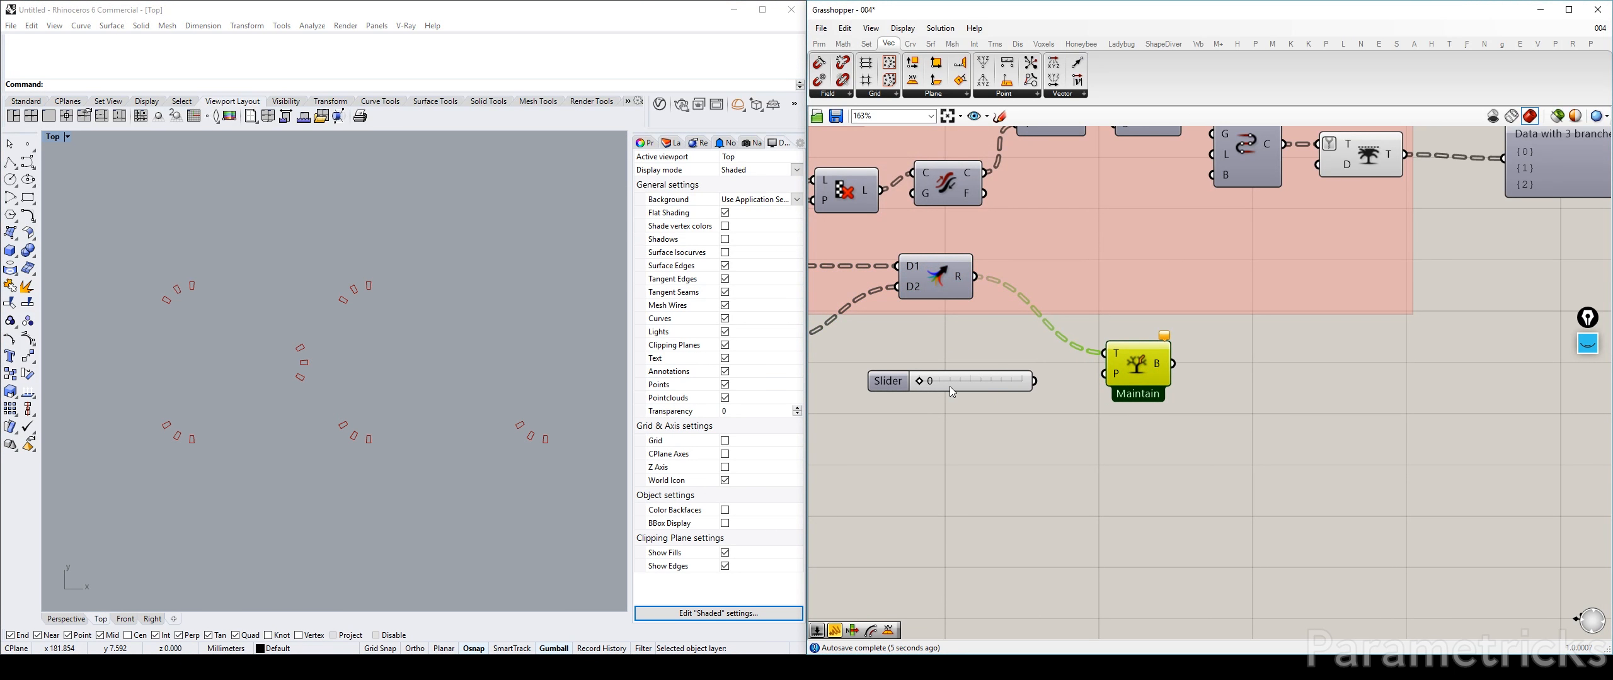
pyautogui.moveTo(950, 386); pyautogui.dragTo(964, 383)
pyautogui.moveTo(1149, 365); pyautogui.dragTo(1155, 349)
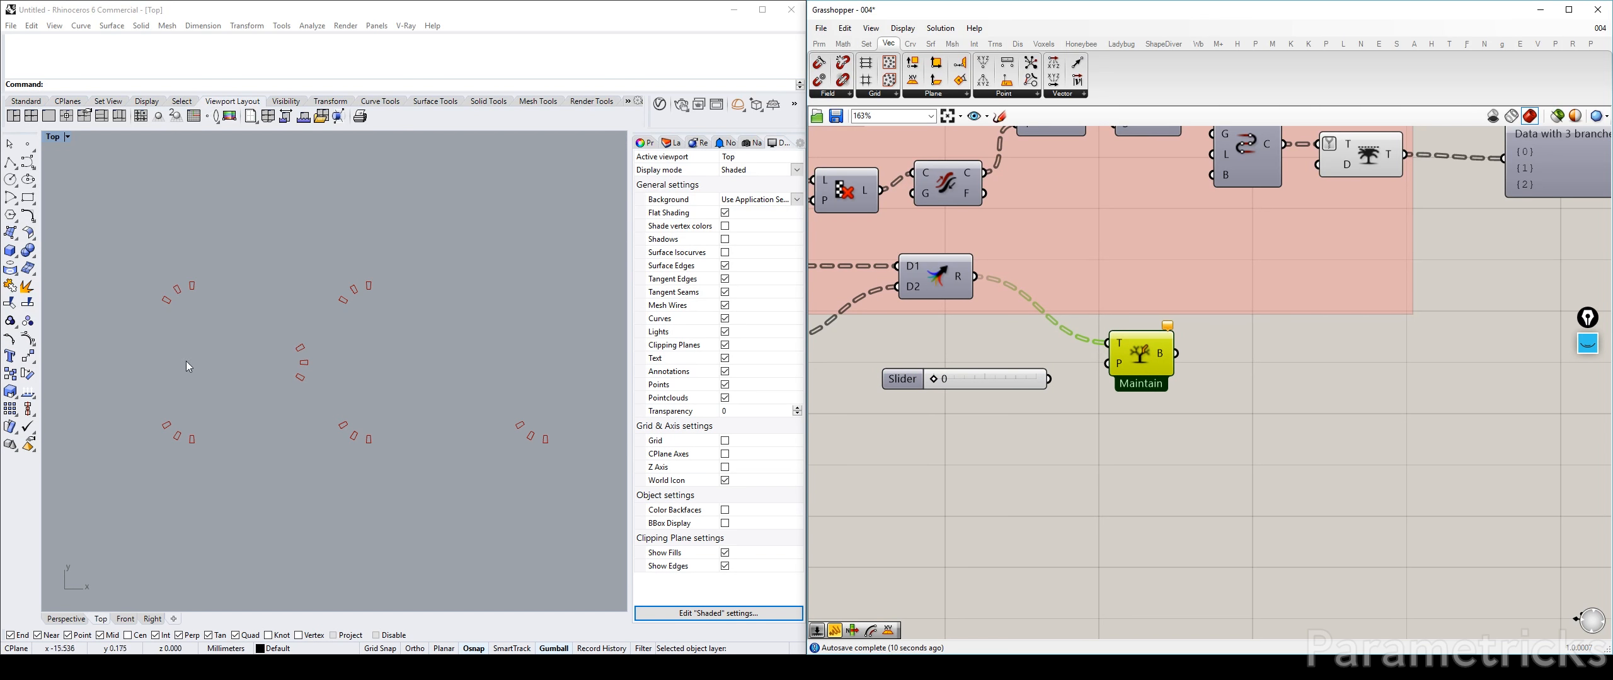
pyautogui.moveTo(1049, 379); pyautogui.dragTo(1108, 363)
pyautogui.moveTo(929, 381); pyautogui.dragTo(942, 382)
pyautogui.moveTo(943, 361); pyautogui.dragTo(1197, 414)
pyautogui.press('Delete')
# Change the MAIN COLUMNS scribble's text to "MAIN COLUMNS AND SECONDARY SETTING OUT" and align it at the group's upper edge.
pyautogui.scroll(-4, 1040, 418)
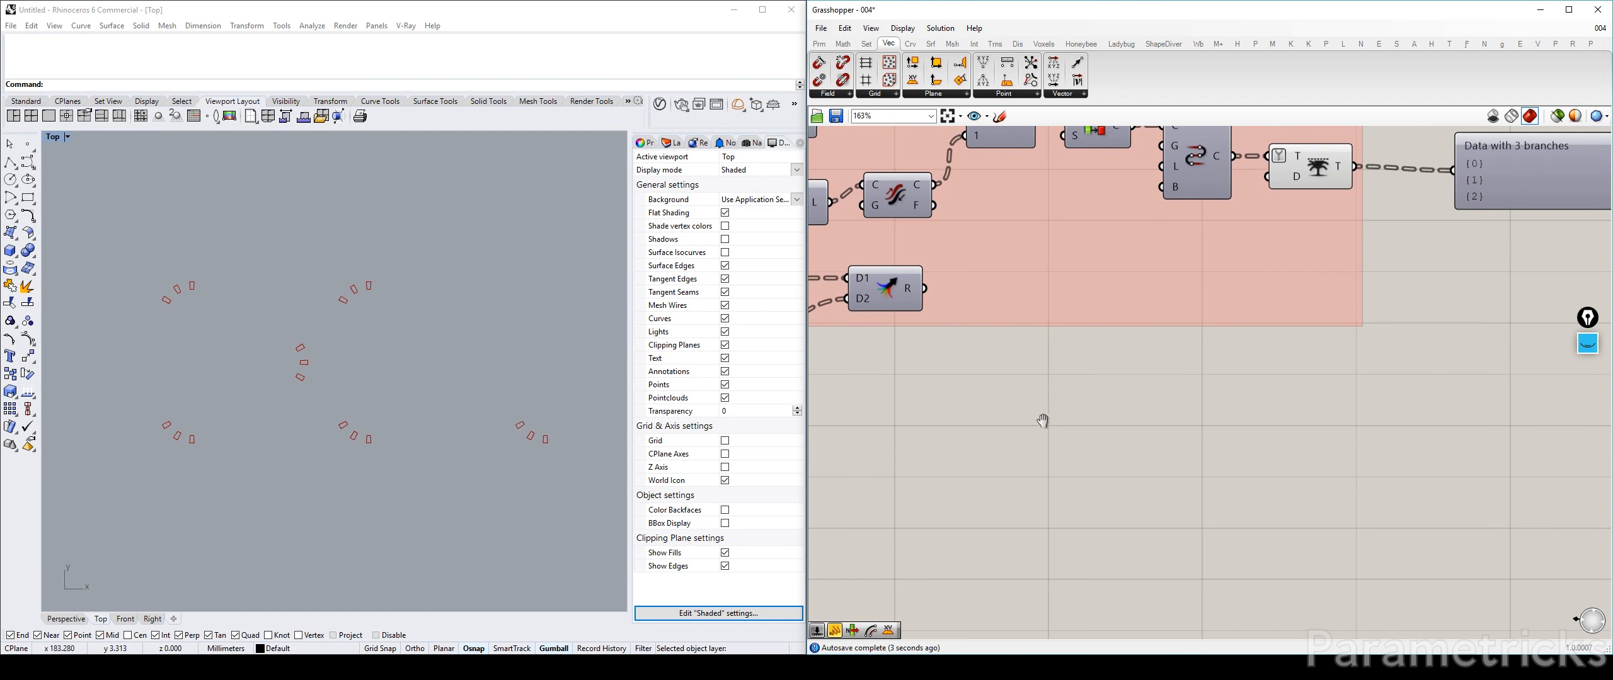
pyautogui.doubleClick(1085, 407)
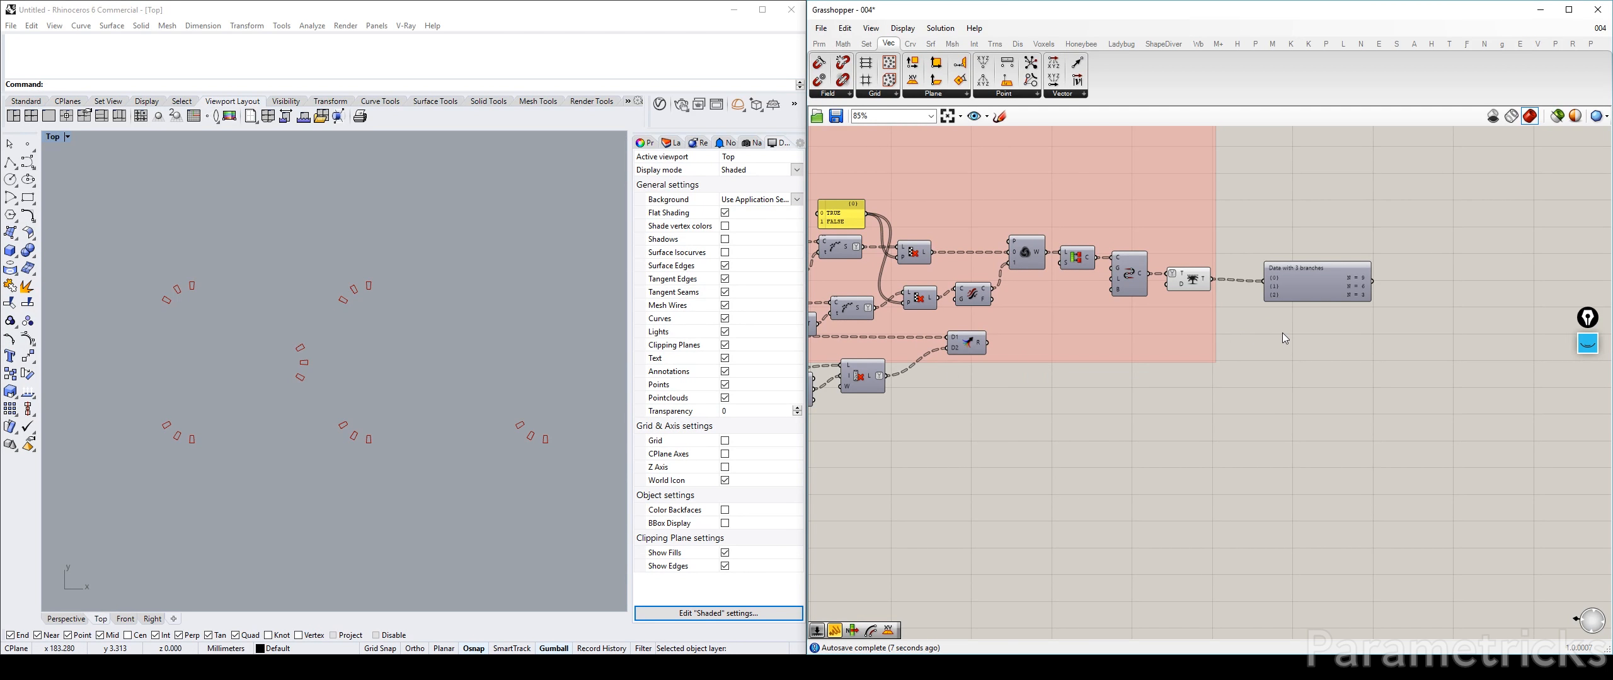
pyautogui.scroll(-4, 1096, 283)
pyautogui.scroll(3, 1096, 284)
pyautogui.scroll(-3, 1021, 254)
pyautogui.scroll(4, 1021, 254)
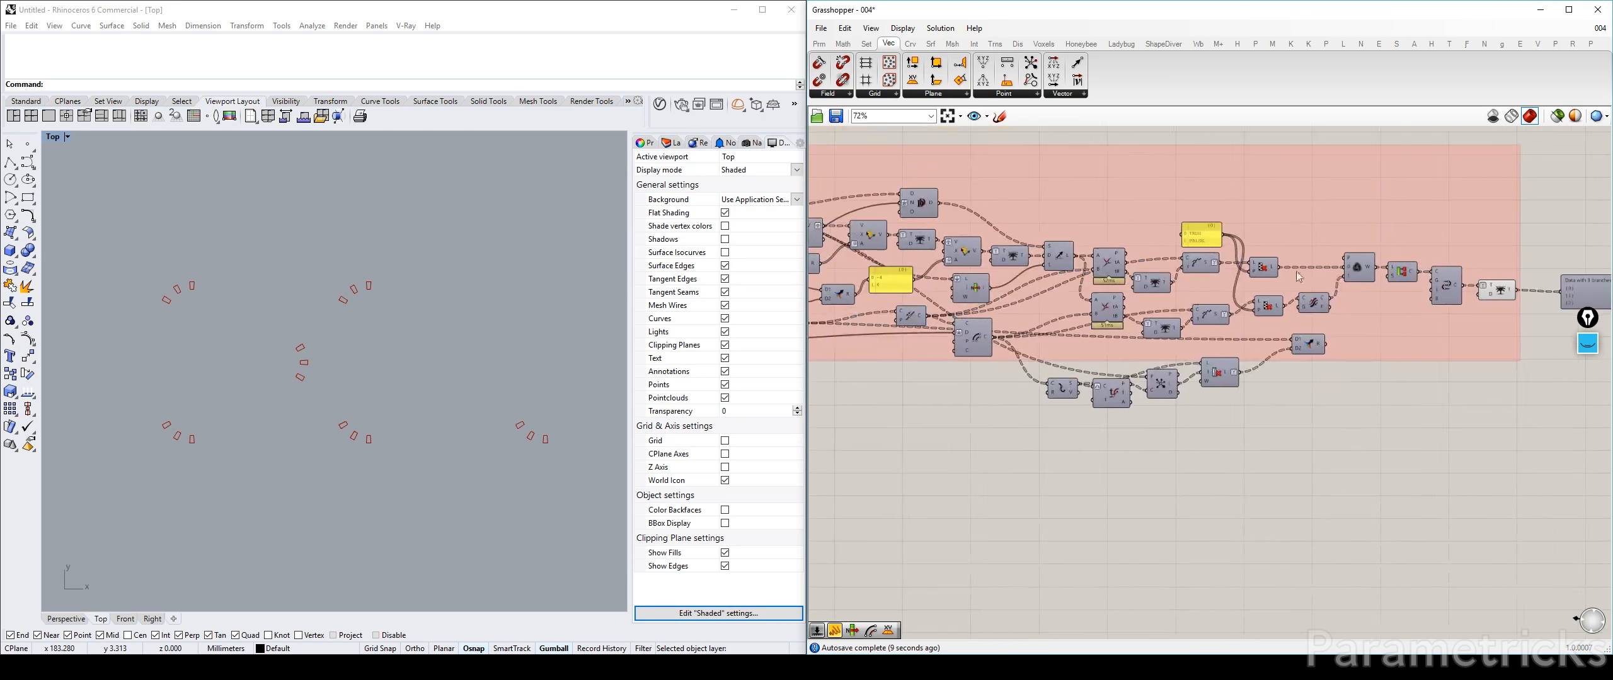
pyautogui.doubleClick(997, 254)
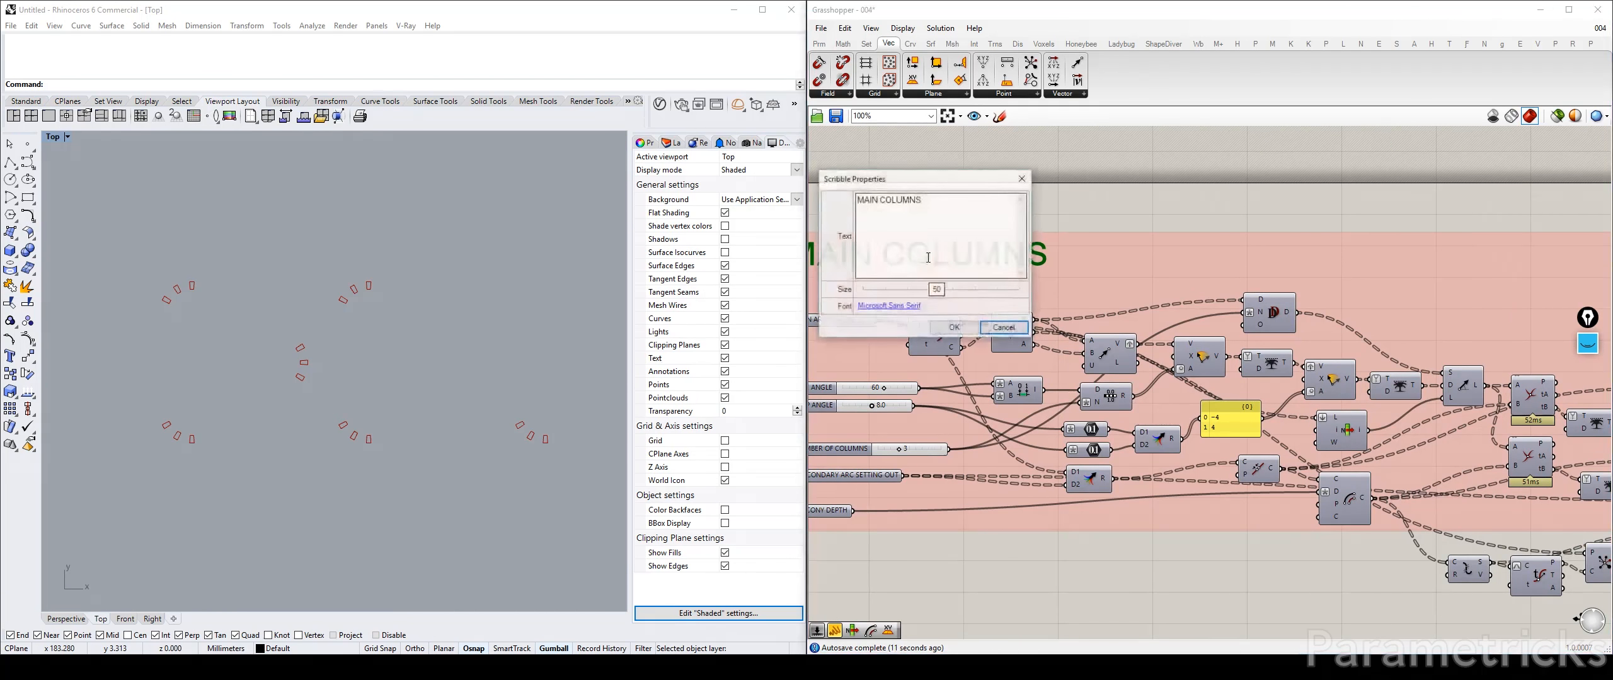
pyautogui.doubleClick(867, 199)
pyautogui.press('Delete')
pyautogui.press('Delete')
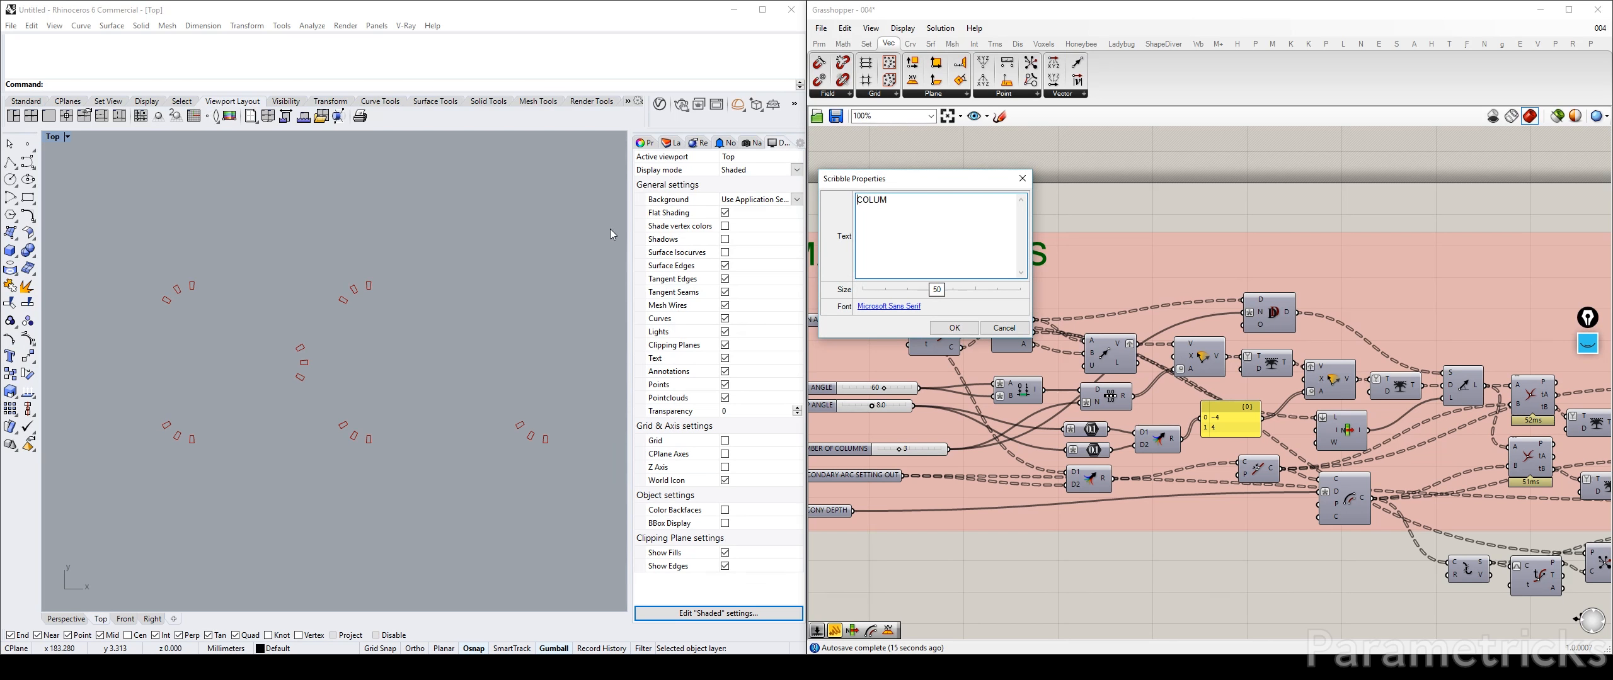
pyautogui.write('MAIN COLUMNS AND SECONDARY SETTING OUT')
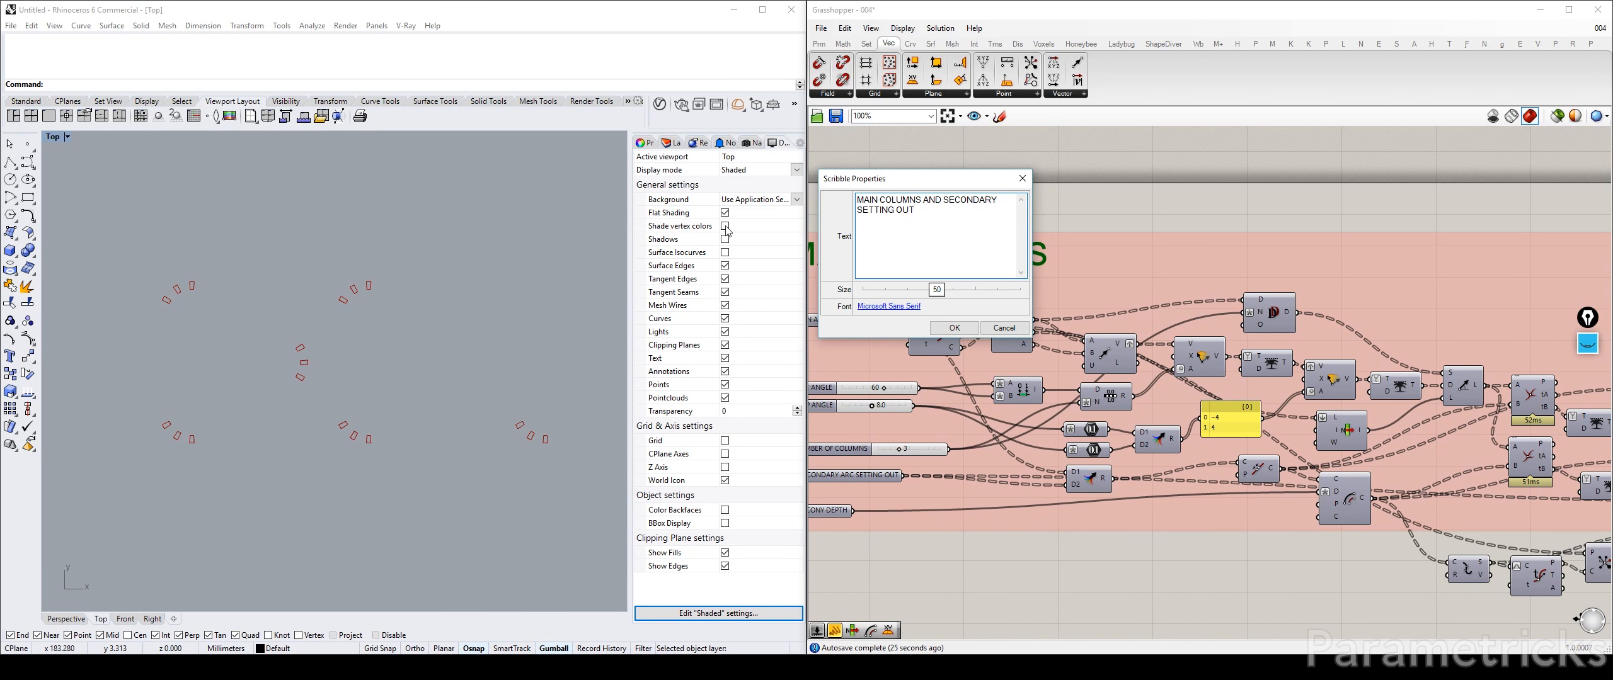
pyautogui.click(954, 327)
pyautogui.scroll(-3, 1099, 222)
pyautogui.moveTo(1099, 242); pyautogui.dragTo(1094, 255)
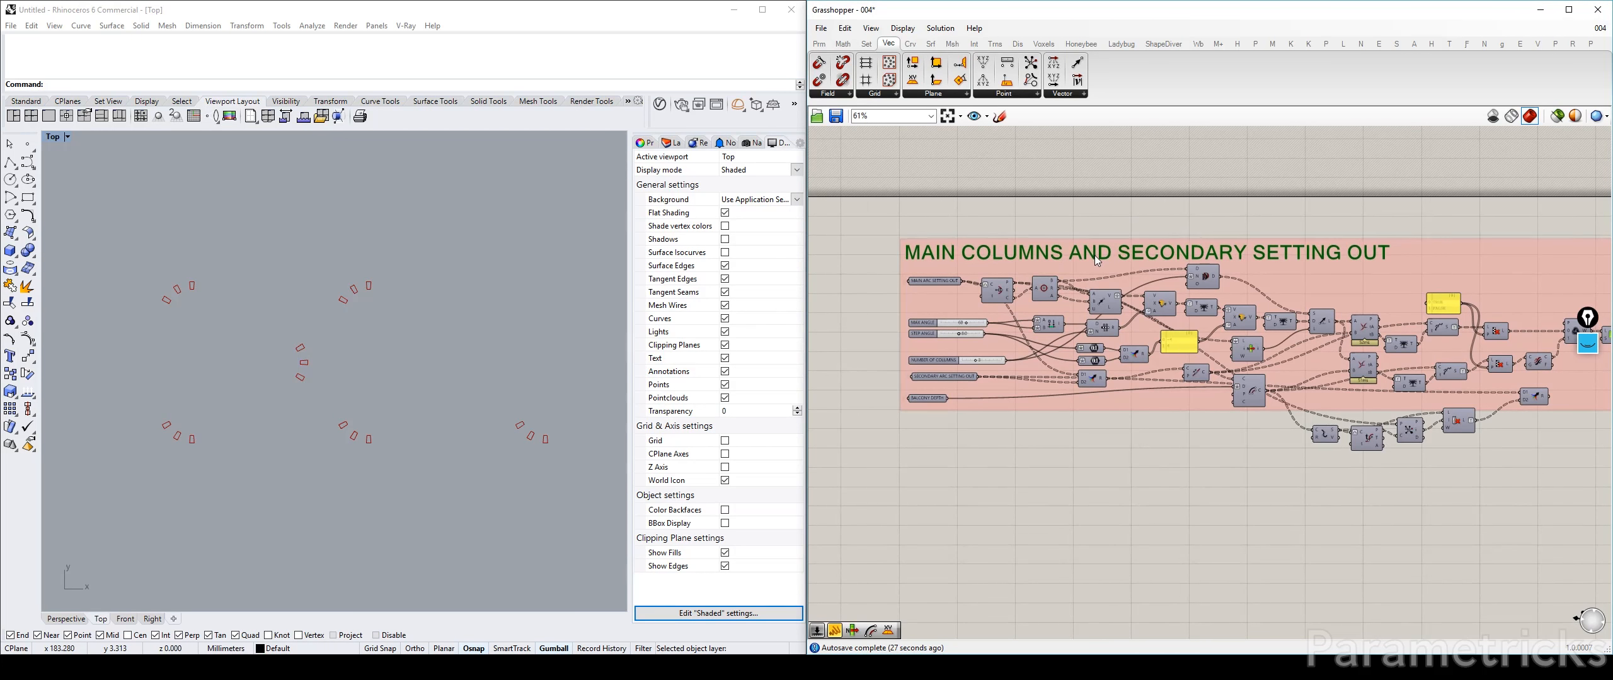
# Add the Explode, Evaluate Curve, Closest Point, Cull Index and Merge components to the columns group.
pyautogui.moveTo(1487, 447)
pyautogui.mouseDown(button='right')
pyautogui.moveTo(1383, 389)
pyautogui.moveTo(1097, 354)
pyautogui.mouseUp(button='right')
pyautogui.moveTo(1280, 427)
pyautogui.mouseDown()
pyautogui.moveTo(806, 212)
pyautogui.moveTo(871, 188)
pyautogui.mouseUp()
pyautogui.rightClick(1230, 178)
pyautogui.click(1267, 285)
# Shift the Param Viewer aside and place two Curve parameters beyond the group, fed by the column outlines' tree output.
pyautogui.moveTo(1393, 310); pyautogui.dragTo(1233, 318, button='right')
pyautogui.click(1205, 334)
pyautogui.scroll(2, 1202, 335)
pyautogui.moveTo(1223, 247); pyautogui.dragTo(1223, 285, button='right')
pyautogui.moveTo(1222, 285); pyautogui.dragTo(1301, 250)
pyautogui.doubleClick(1219, 305)
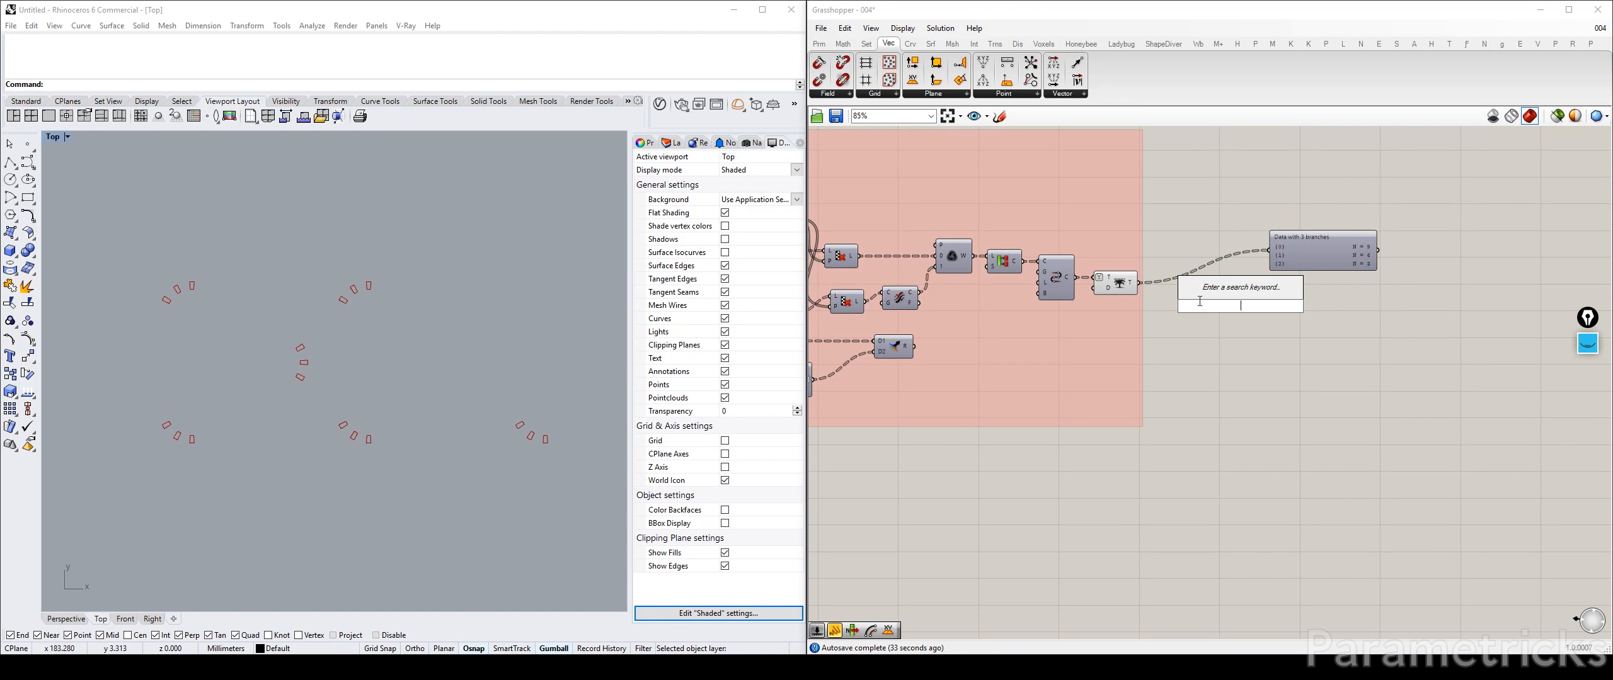
pyautogui.doubleClick(1220, 353)
pyautogui.write('curve')
pyautogui.click(1219, 339)
pyautogui.moveTo(1217, 350)
pyautogui.mouseDown()
pyautogui.moveTo(1187, 298)
pyautogui.moveTo(1152, 289)
pyautogui.moveTo(1194, 338)
pyautogui.mouseUp()
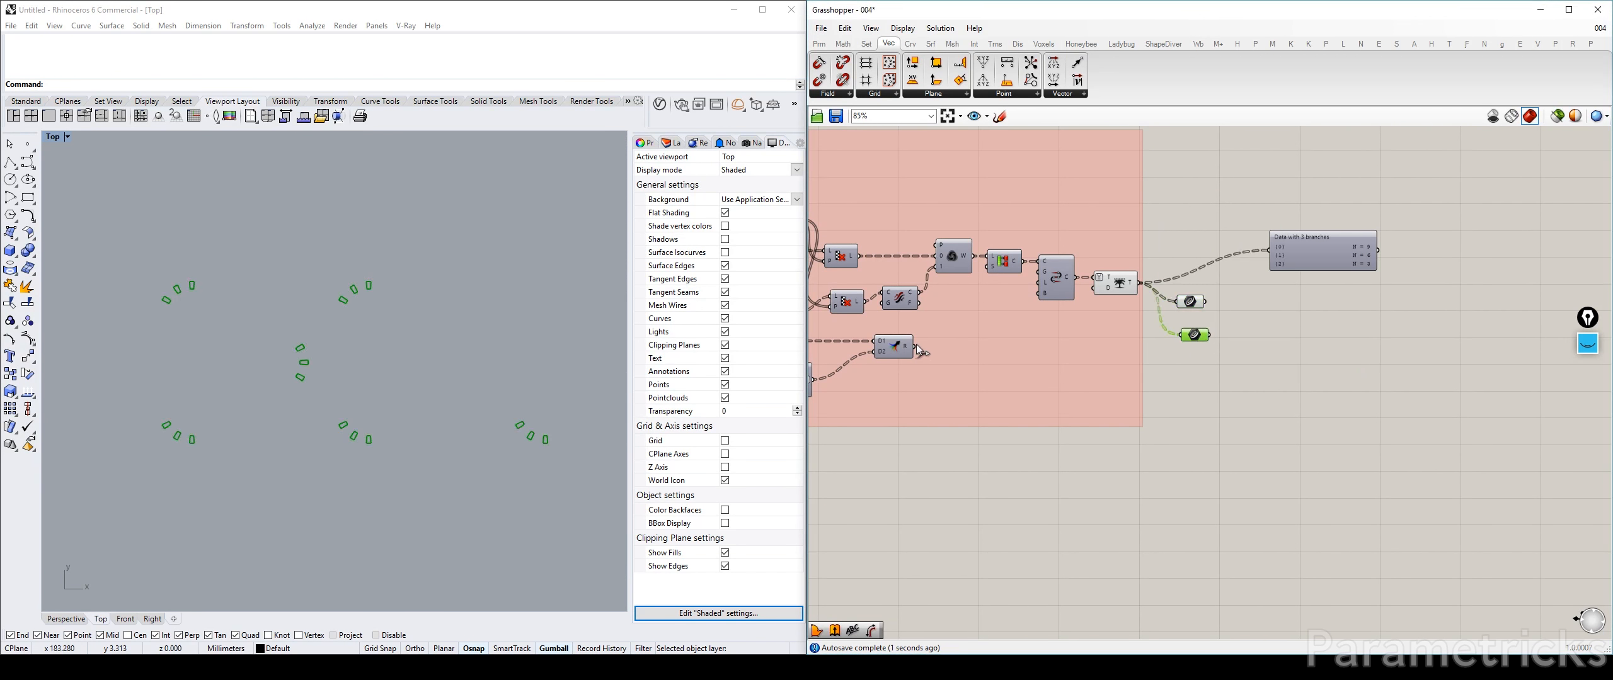
# Feed the Merge result into the lower Curve parameter instead, line up the upper one with its source, and delete the Param Viewer.
pyautogui.moveTo(916, 346); pyautogui.dragTo(1179, 346)
pyautogui.moveTo(1181, 303); pyautogui.dragTo(1183, 279)
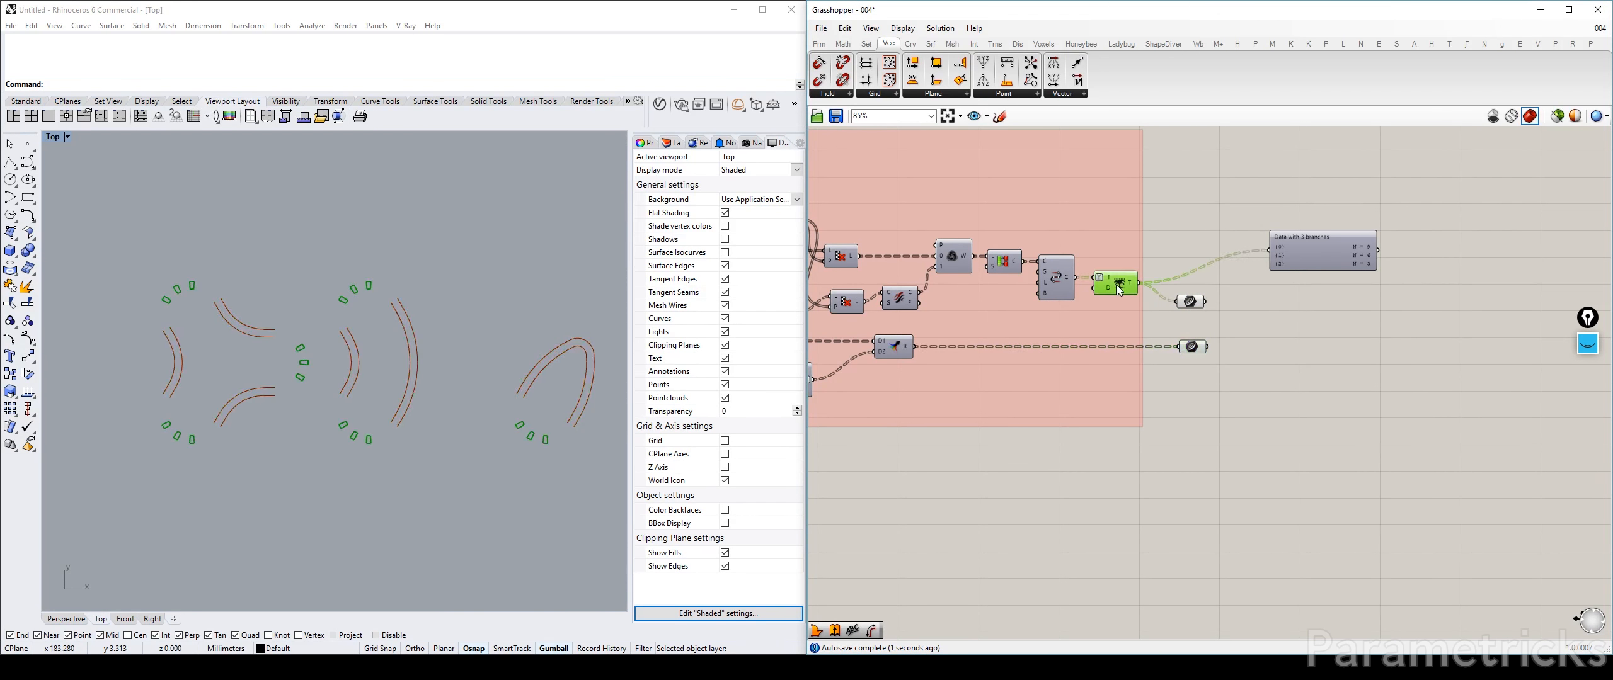
pyautogui.click(1346, 254)
pyautogui.press('Delete')
# Rename the upper Curve parameter as "MAIN COLUMNS OUTLINE".
pyautogui.click(1191, 278)
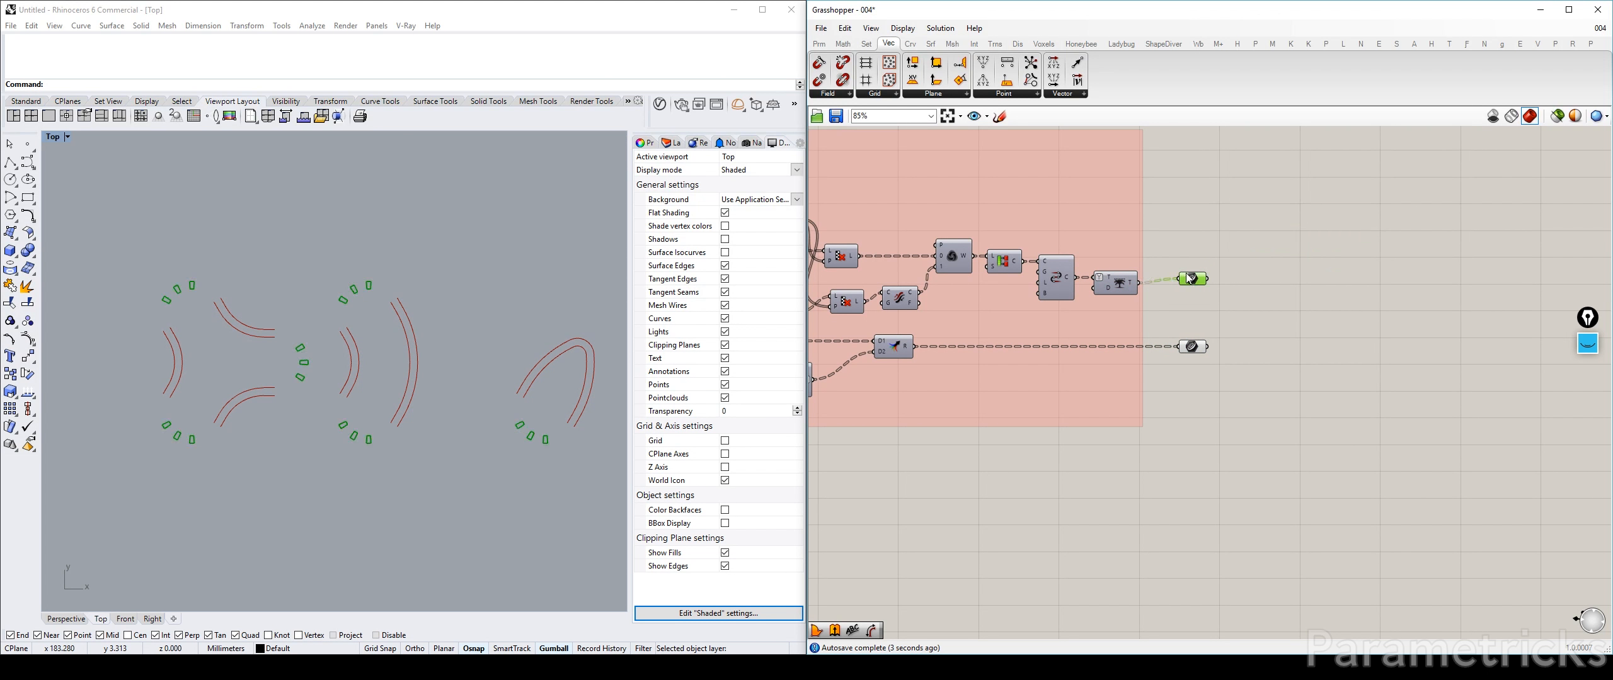
pyautogui.rightClick(1191, 279)
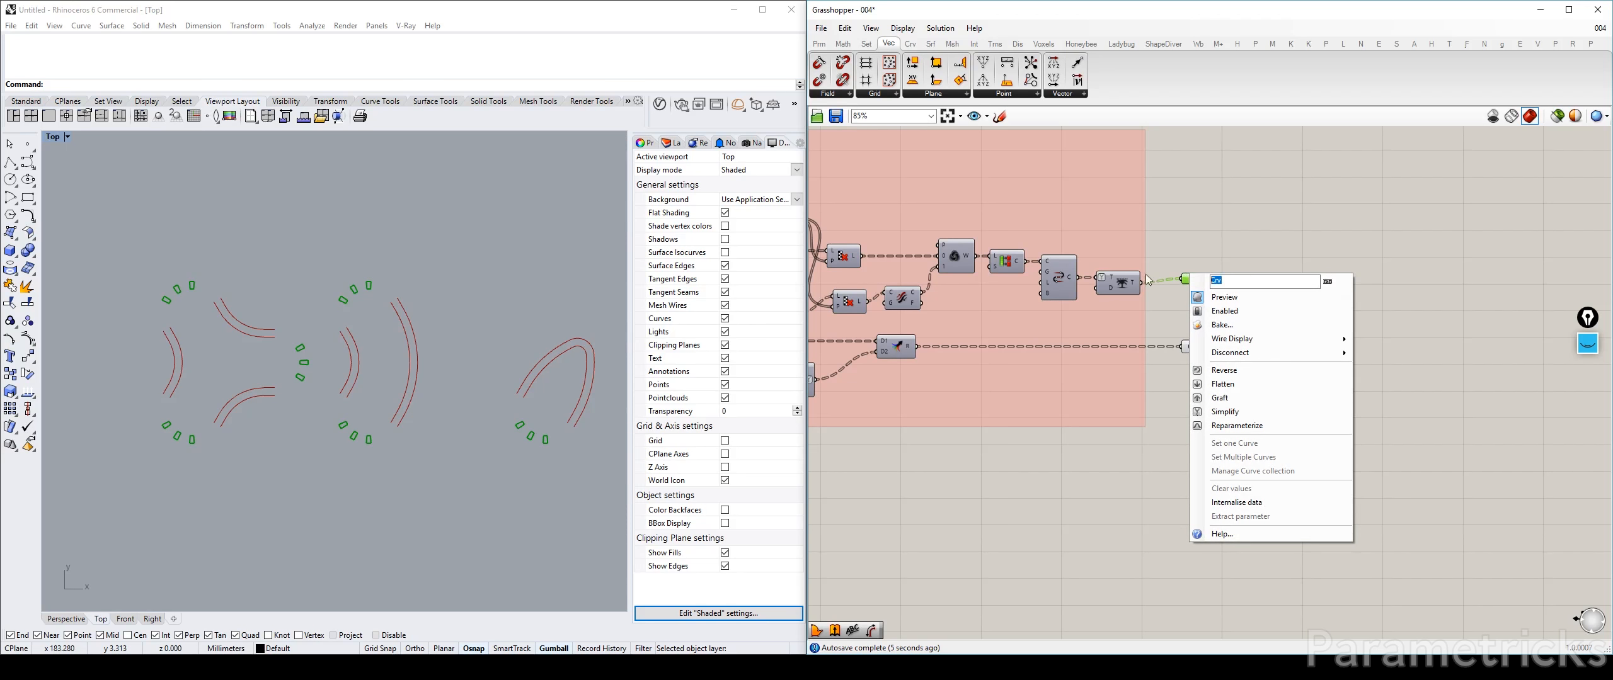
pyautogui.write('MAIN COLUMNS OUTLIN')
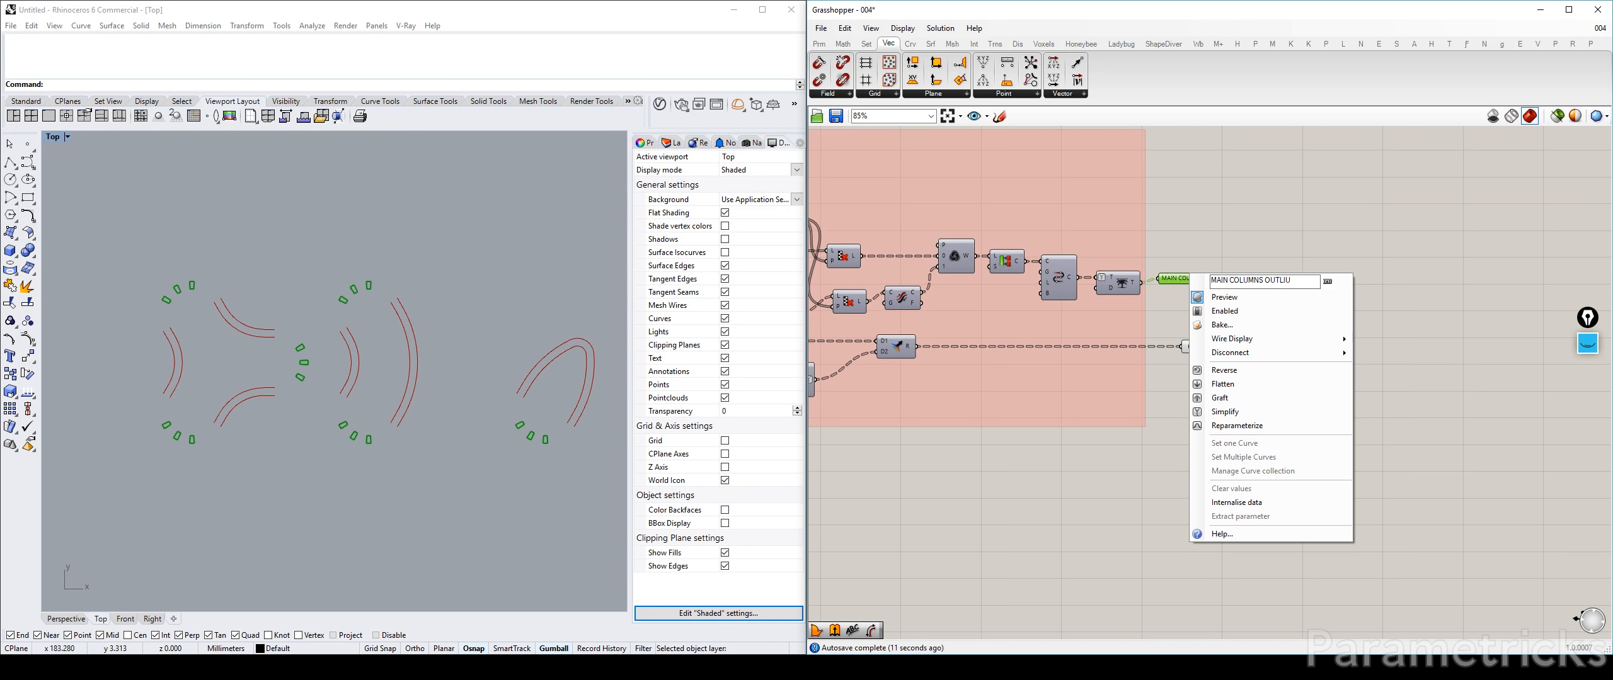
pyautogui.write('E')
pyautogui.press('Return')
# Rename the Curve parameter fed by Merge as "SECONDARY COLUMNS ARC".
pyautogui.scroll(3, 1257, 315)
pyautogui.rightClick(1158, 365)
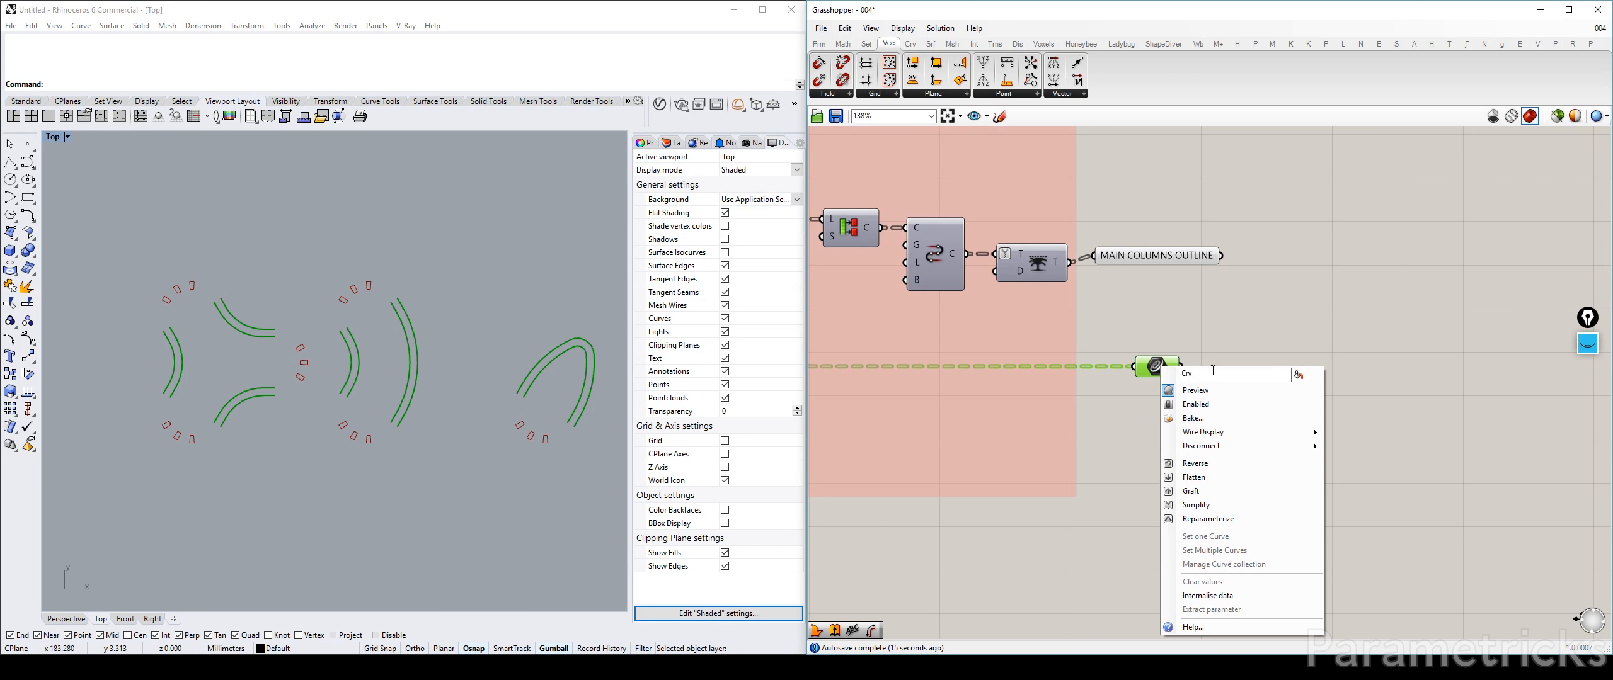
pyautogui.write('SECOND')
pyautogui.click(1207, 341)
pyautogui.rightClick(1172, 367)
pyautogui.click(1318, 376)
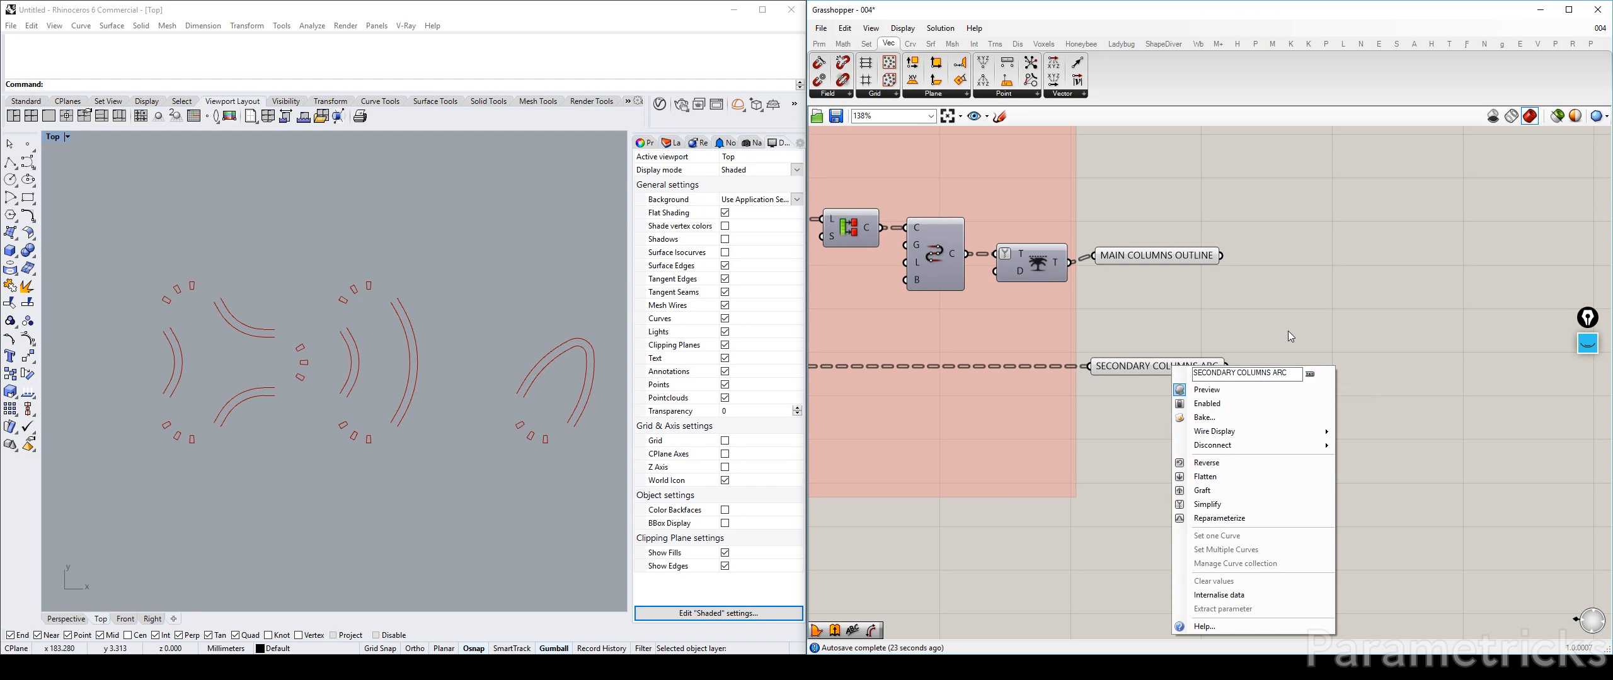
pyautogui.click(1297, 345)
# Add both output Curve parameters to the main columns and secondary setting out group, and save the definition.
pyautogui.scroll(-4, 1270, 299)
pyautogui.moveTo(1257, 187); pyautogui.dragTo(1158, 346)
pyautogui.scroll(-4, 1170, 278)
pyautogui.moveTo(958, 203); pyautogui.dragTo(1362, 387)
pyautogui.rightClick(1146, 237)
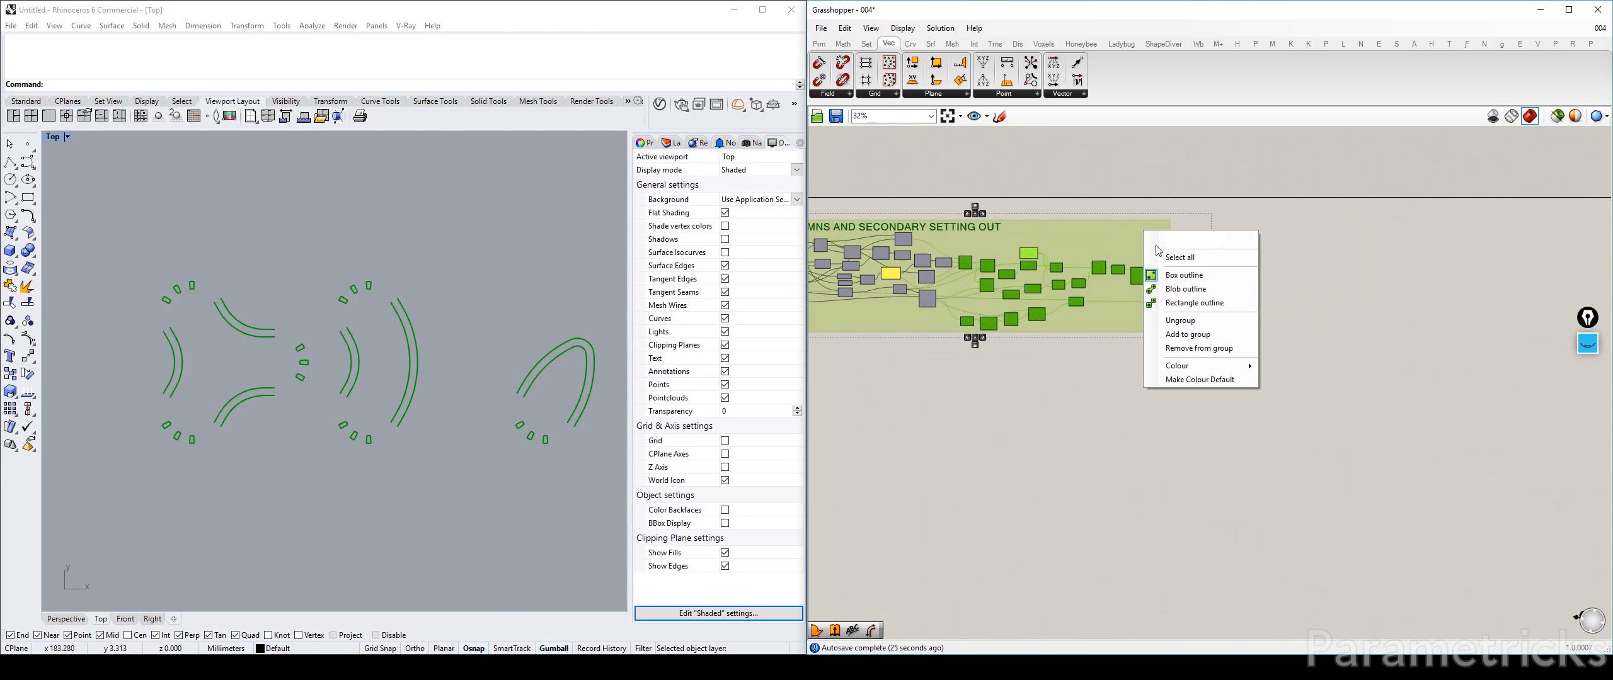
pyautogui.click(1191, 336)
pyautogui.click(977, 372)
pyautogui.moveTo(963, 385); pyautogui.dragTo(1231, 366, button='right')
pyautogui.hotkey('ctrl', 's')
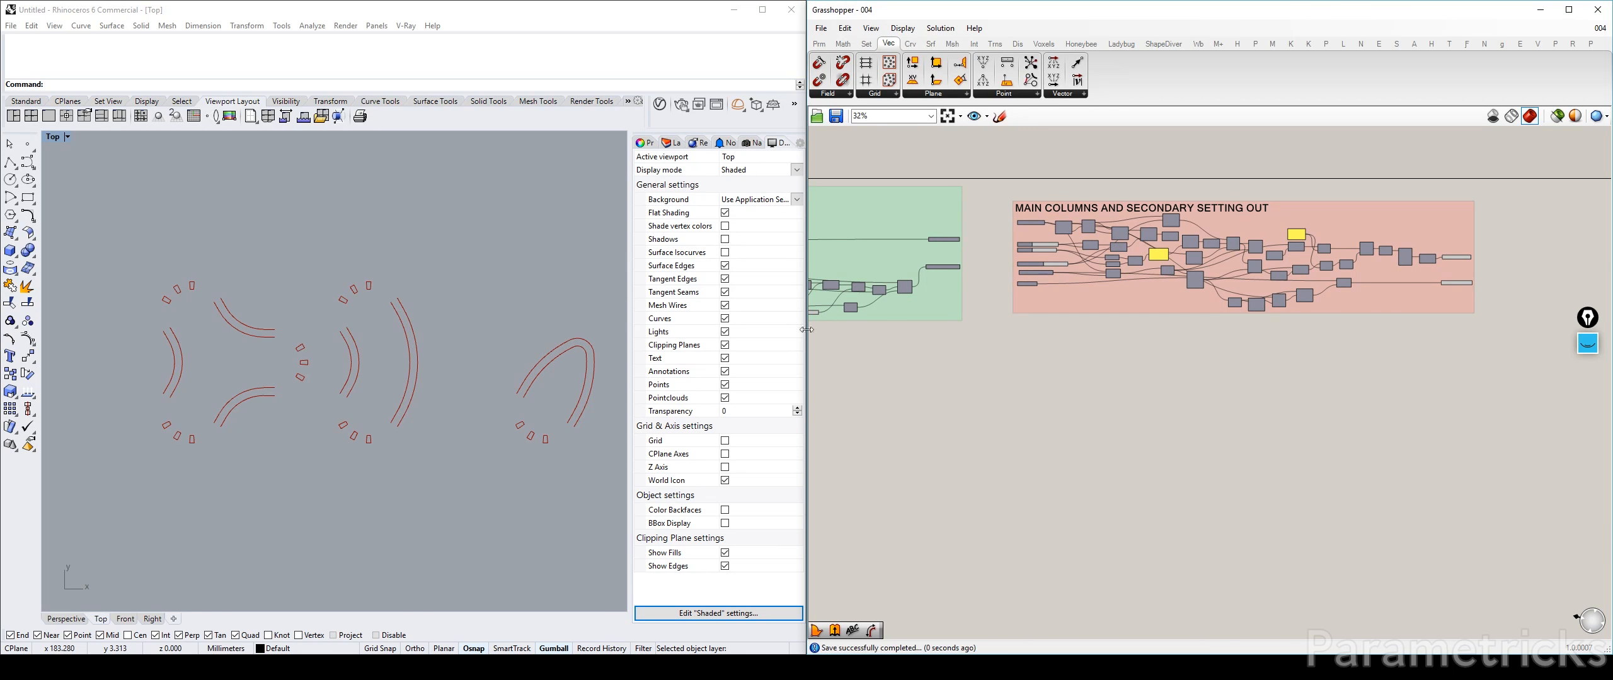
# Examine the curves held by the MAIN COLUMNS OUTLINE and SECONDARY COLUMNS ARC parameters, and check the tower reference image in IrfanView.
pyautogui.scroll(4, 1289, 269)
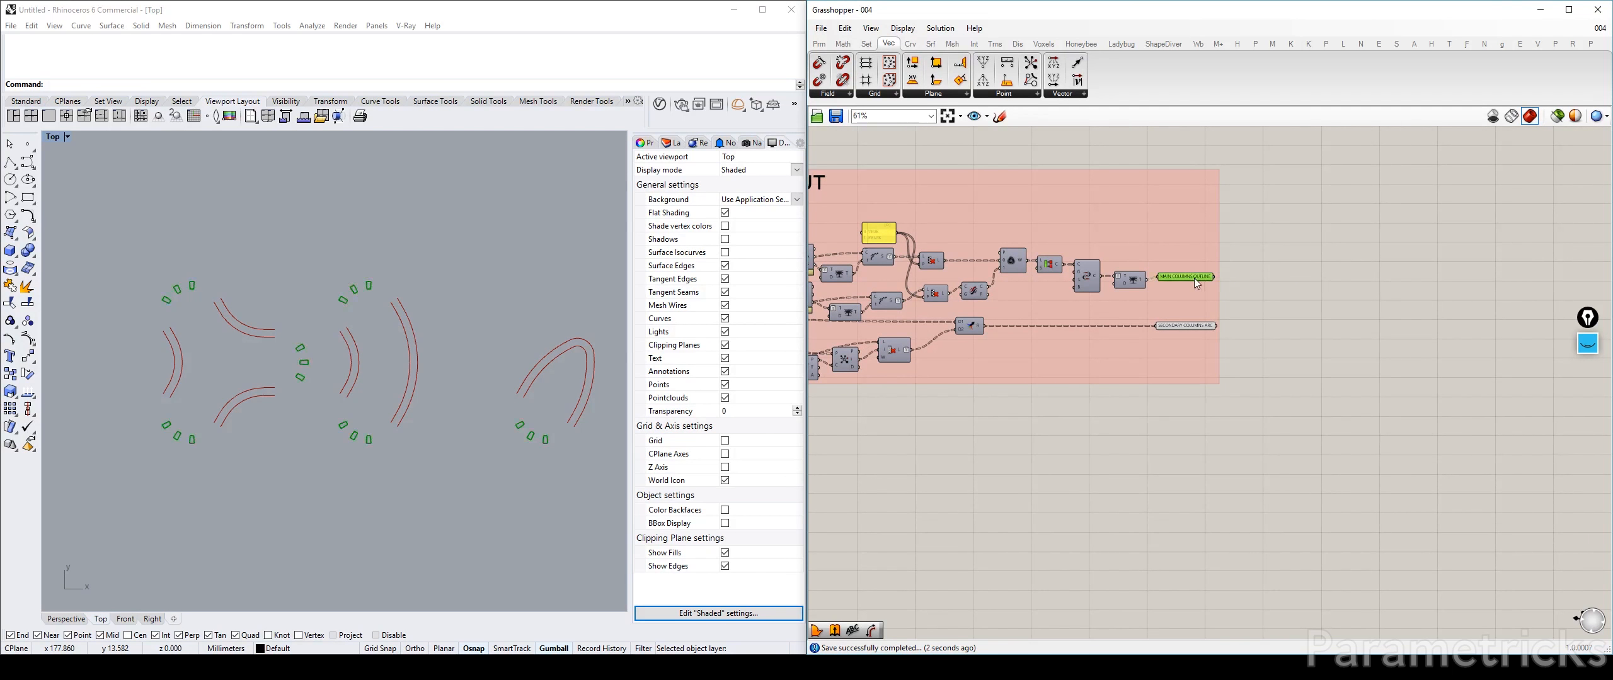
pyautogui.moveTo(1217, 285); pyautogui.dragTo(987, 271, button='right')
pyautogui.click(954, 311)
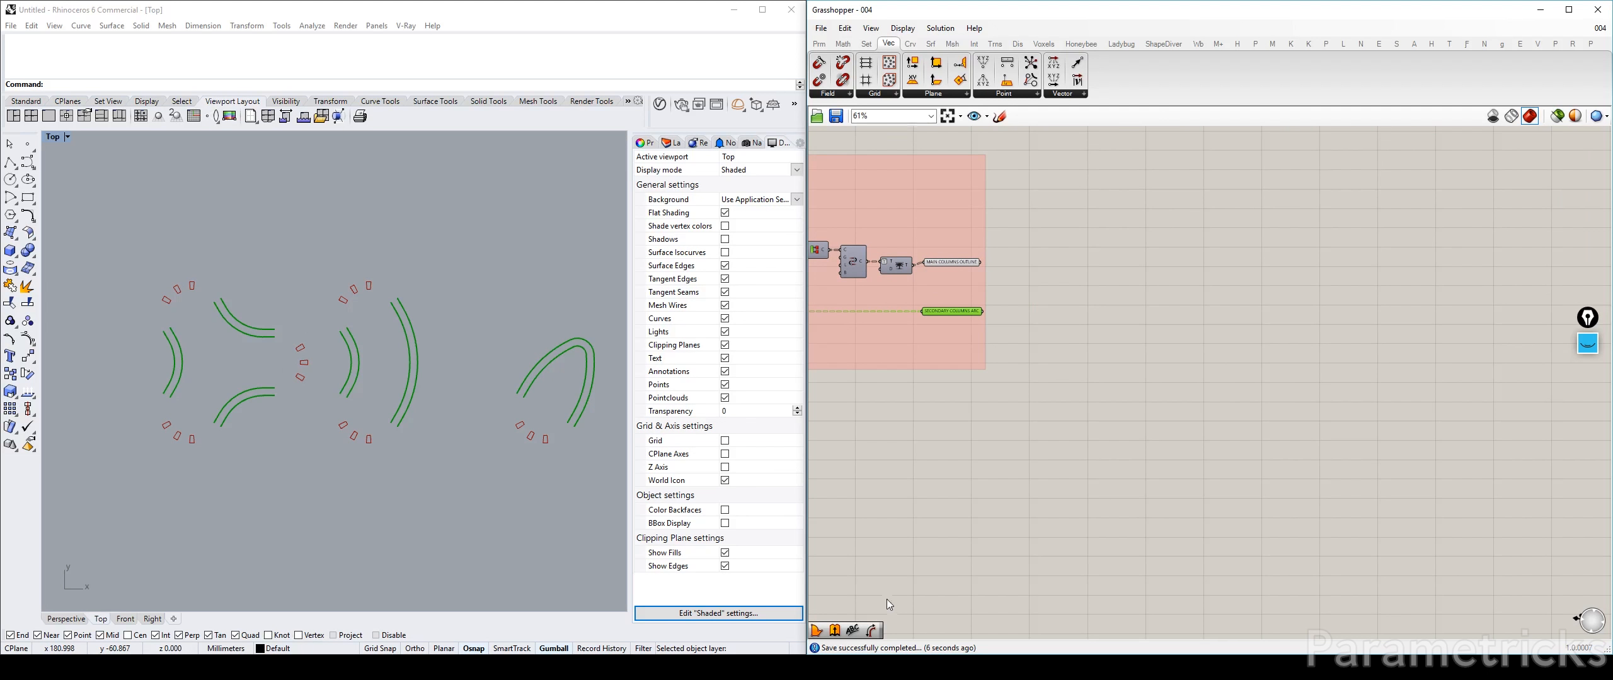
pyautogui.hotkey('alt', 'Tab')
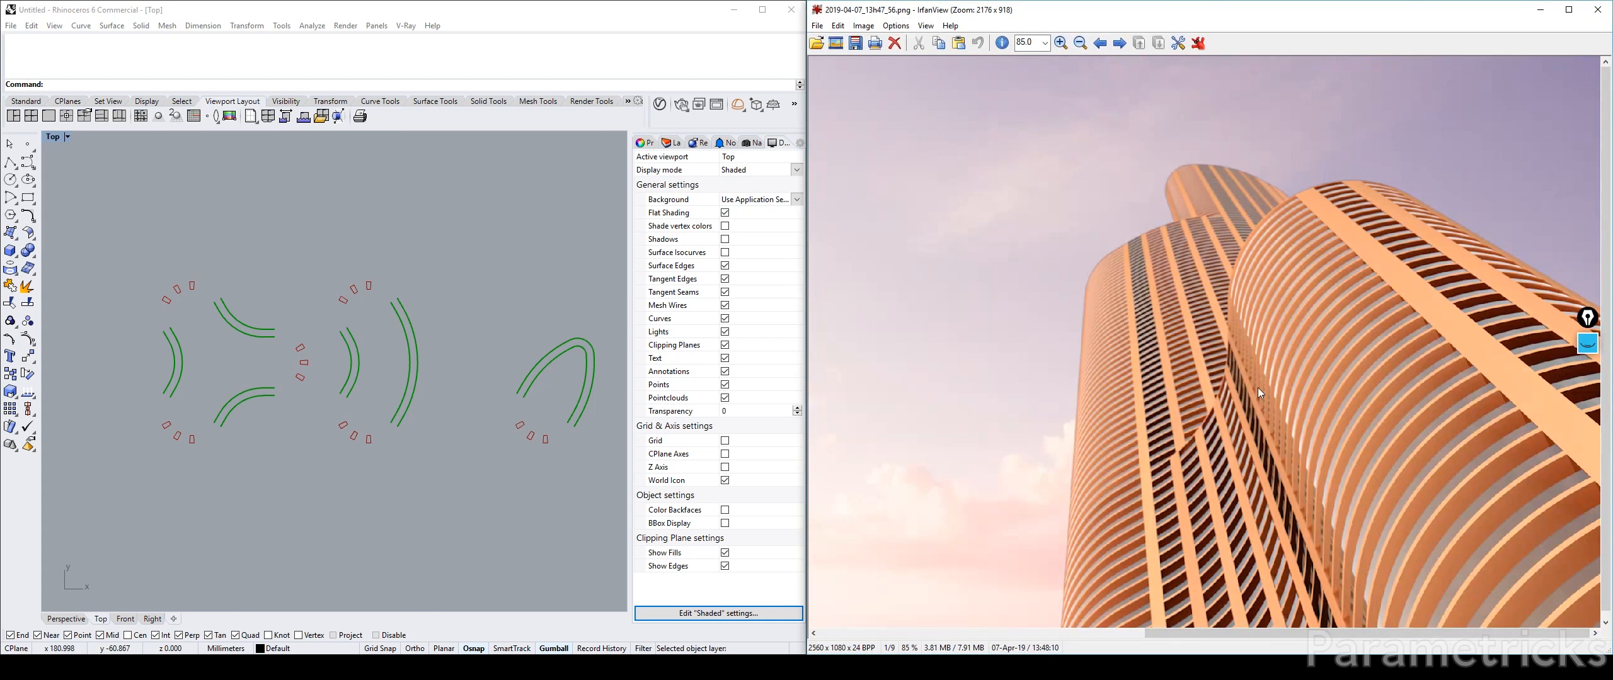
pyautogui.click(1540, 9)
# Move the main columns and secondary setting out group slightly so its upper edge lines up with the neighbouring green setting out group.
pyautogui.click(1041, 325)
pyautogui.moveTo(1041, 325); pyautogui.dragTo(1349, 309, button='right')
pyautogui.scroll(-4, 1166, 313)
pyautogui.moveTo(1195, 290); pyautogui.dragTo(1421, 269, button='right')
pyautogui.moveTo(1239, 266); pyautogui.dragTo(1453, 250, button='right')
pyautogui.scroll(-3, 1266, 260)
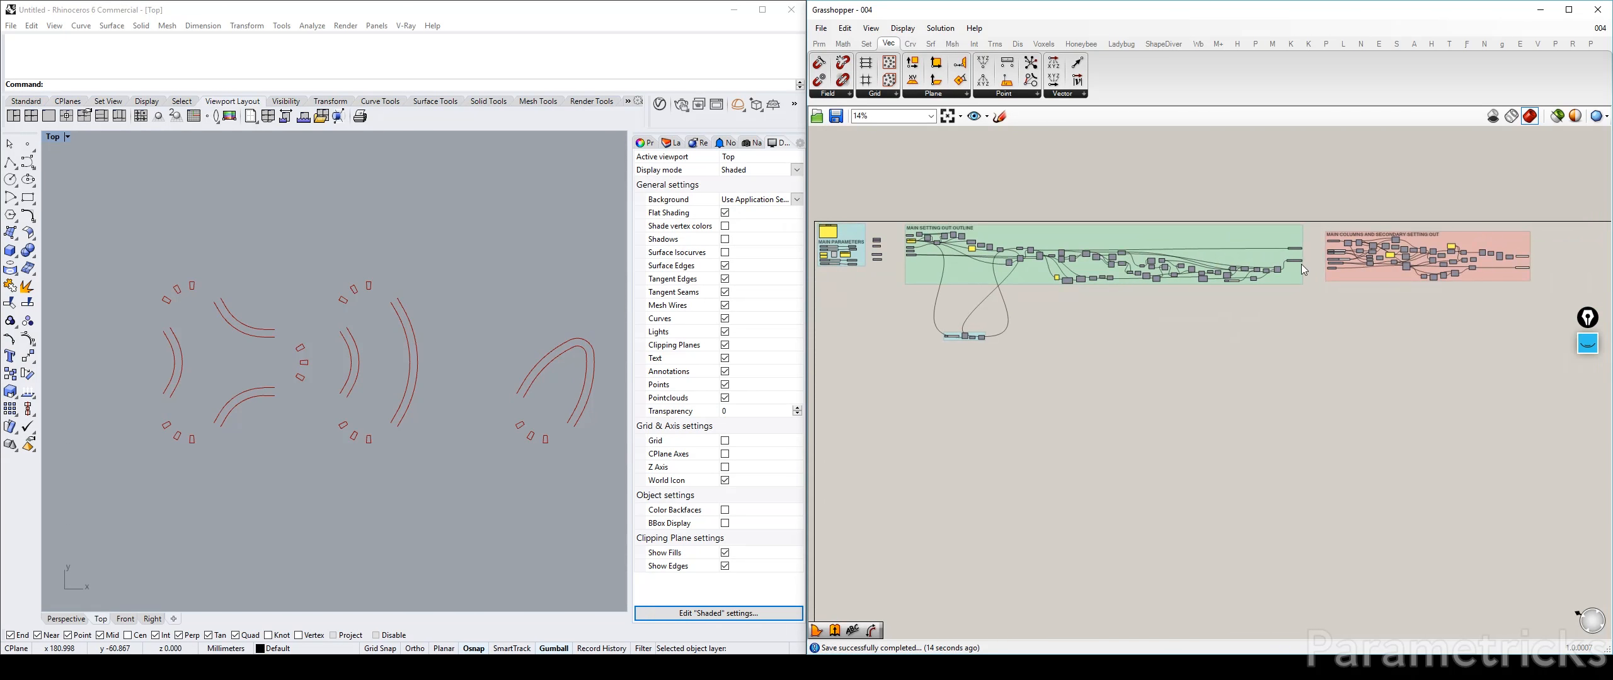
pyautogui.moveTo(1302, 267); pyautogui.dragTo(1062, 283, button='right')
pyautogui.scroll(3, 1171, 269)
pyautogui.moveTo(1171, 268); pyautogui.dragTo(1051, 217, button='right')
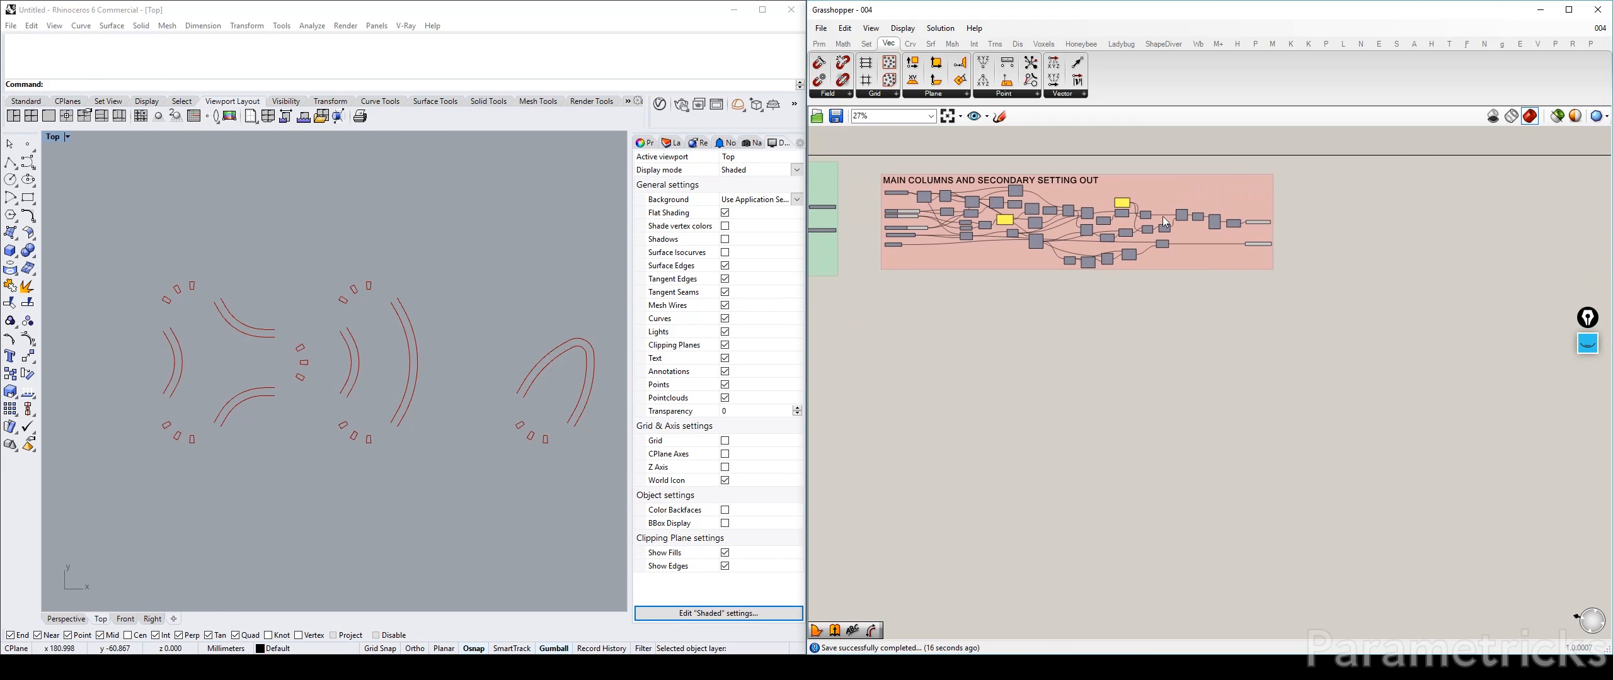
pyautogui.moveTo(1204, 241); pyautogui.dragTo(1201, 233)
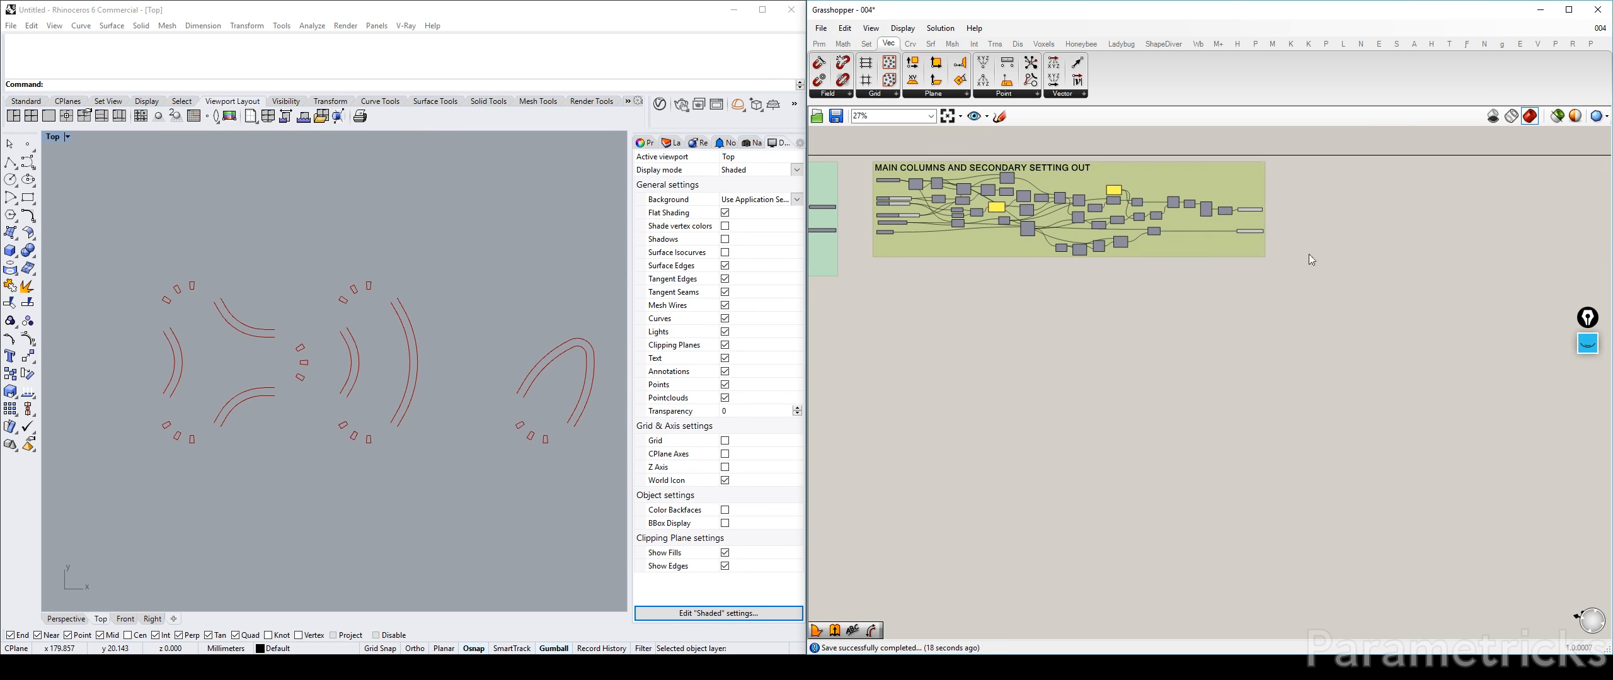
pyautogui.scroll(2, 1308, 255)
pyautogui.moveTo(1308, 254); pyautogui.dragTo(1127, 265, button='right')
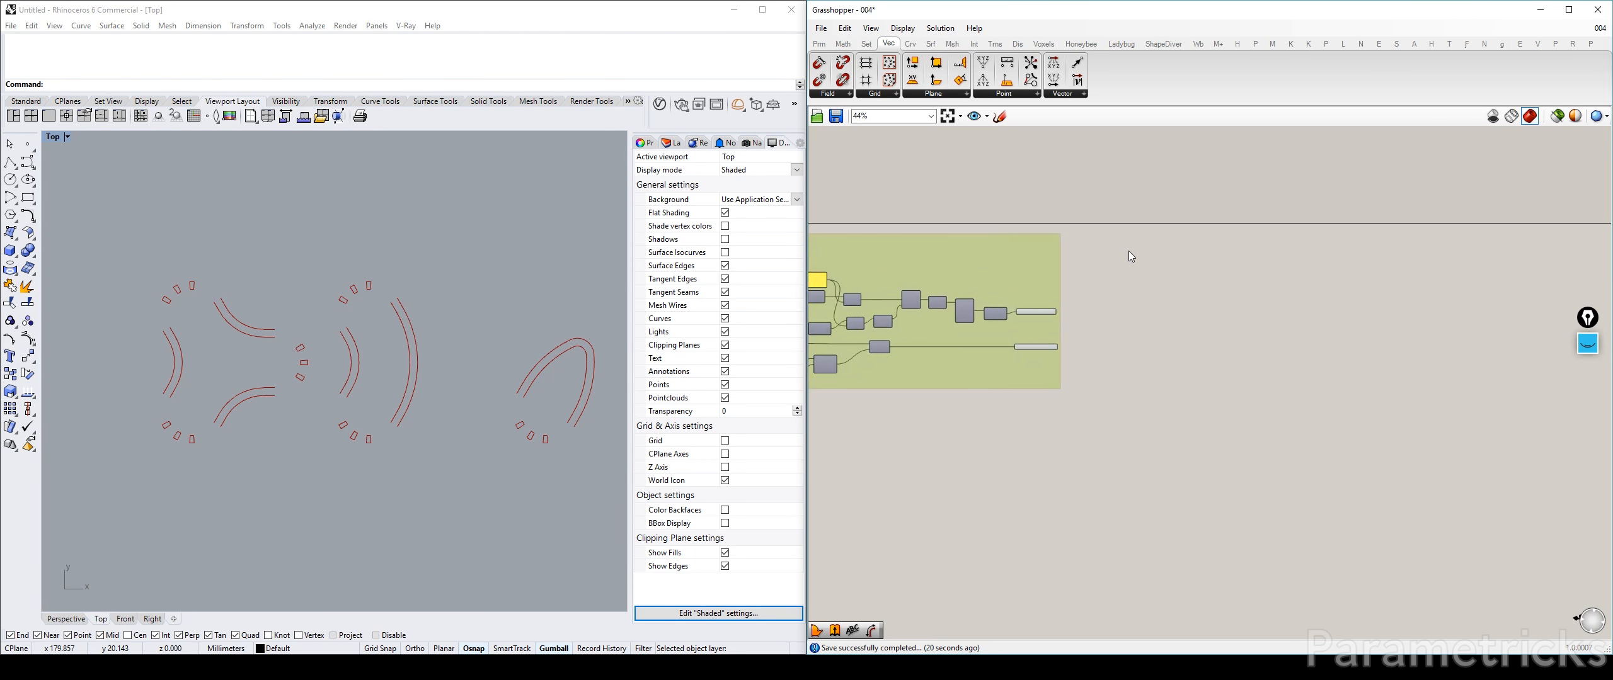